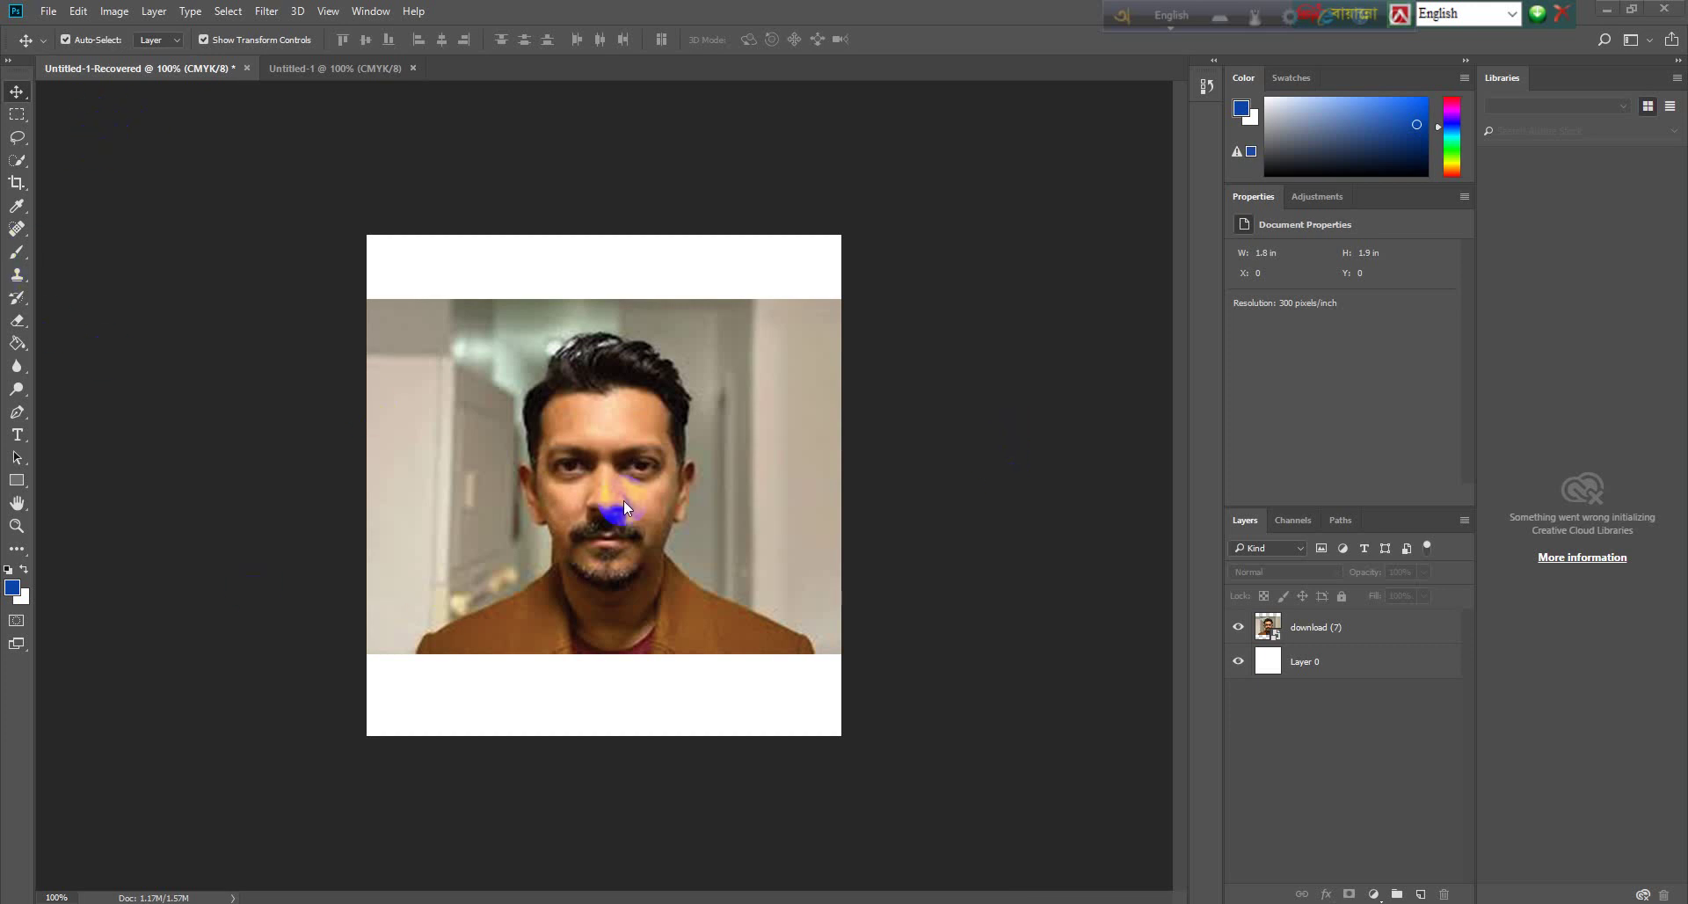
# Step: Select the download (7) photo layer, reselecting it after an accidental deselect
pyautogui.click(1348, 630)
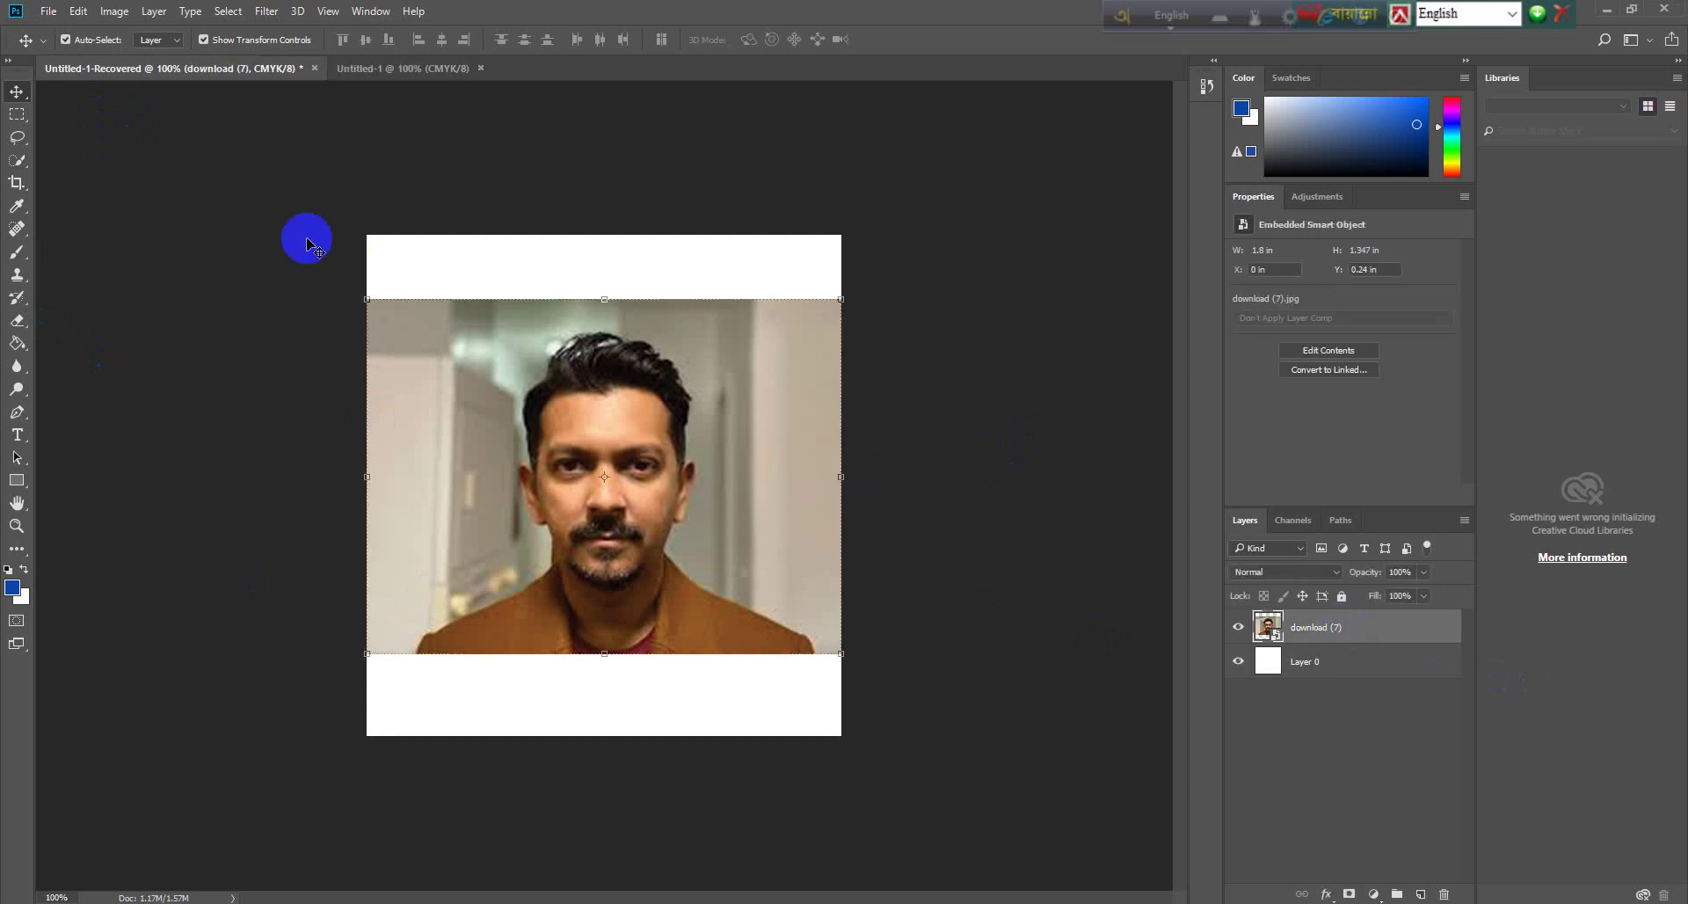
pyautogui.click(270, 252)
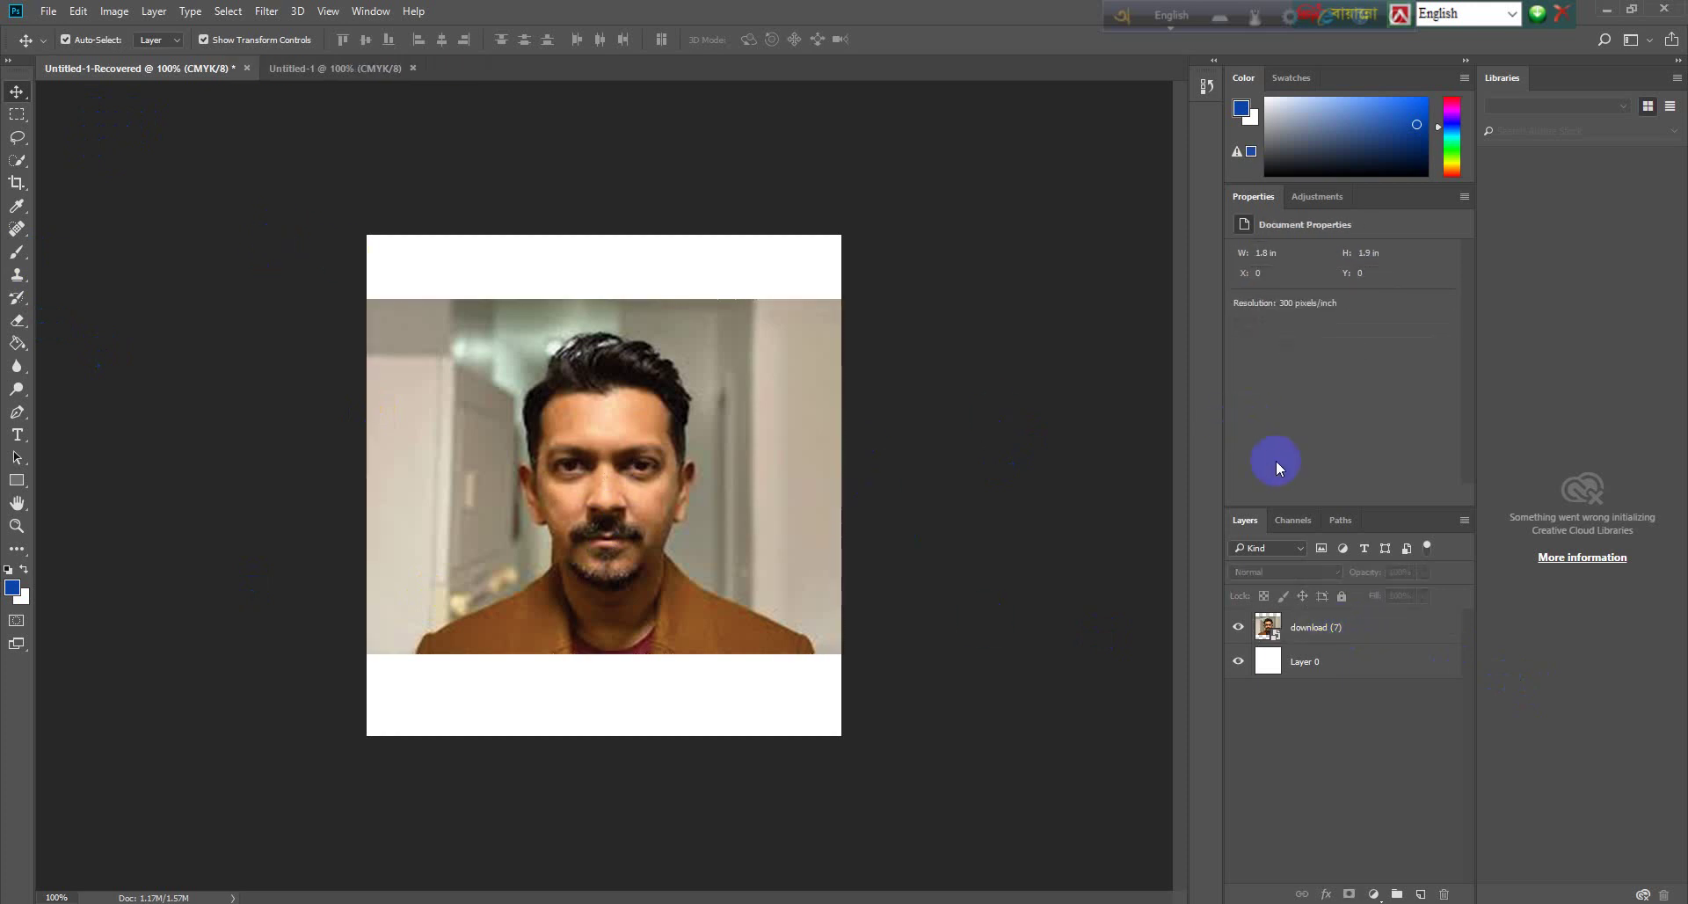
pyautogui.click(1316, 625)
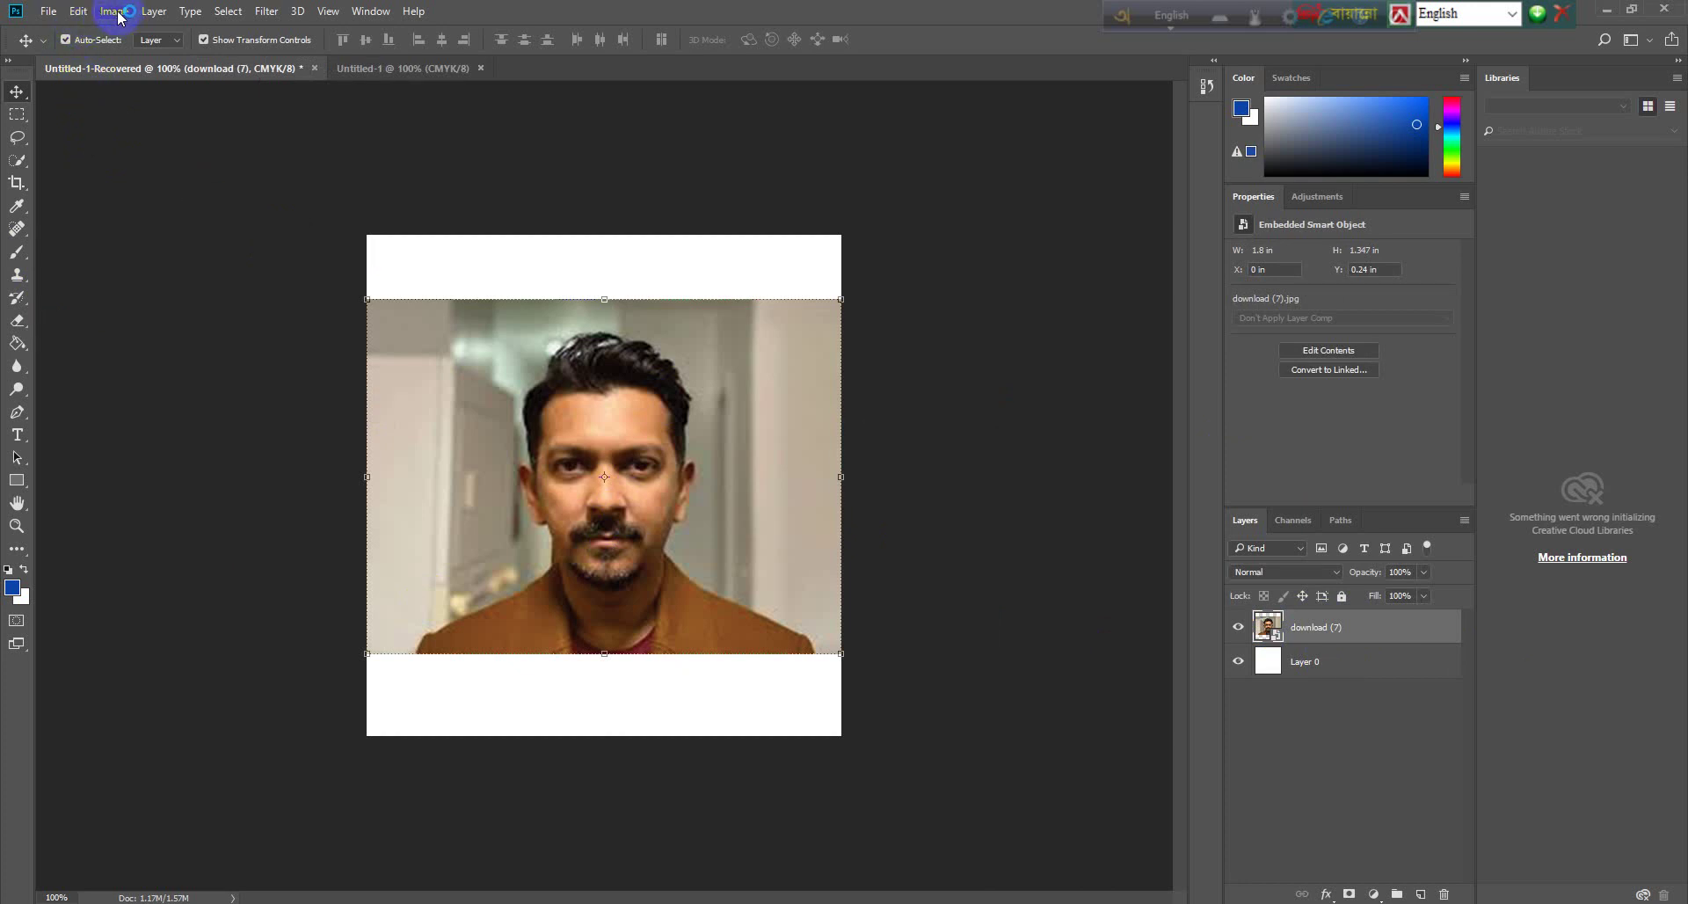
# Step: Enlarge the canvas in relative mode by 1.8 in width and 1.9 in height
pyautogui.click(77, 12)
pyautogui.click(121, 11)
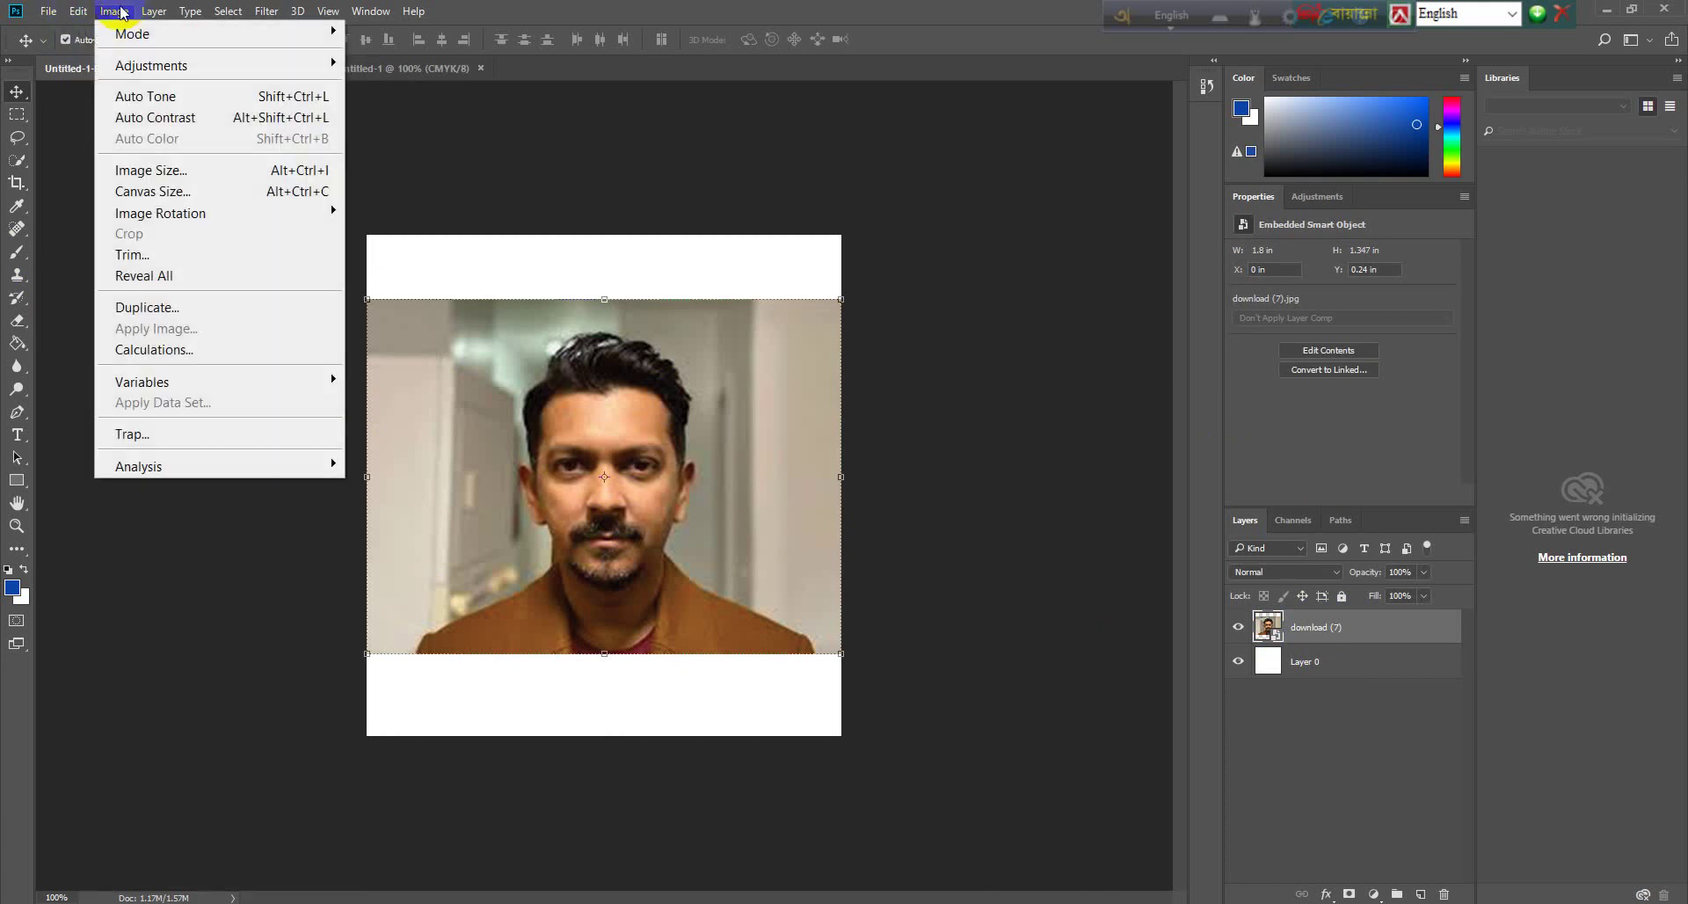
pyautogui.click(205, 212)
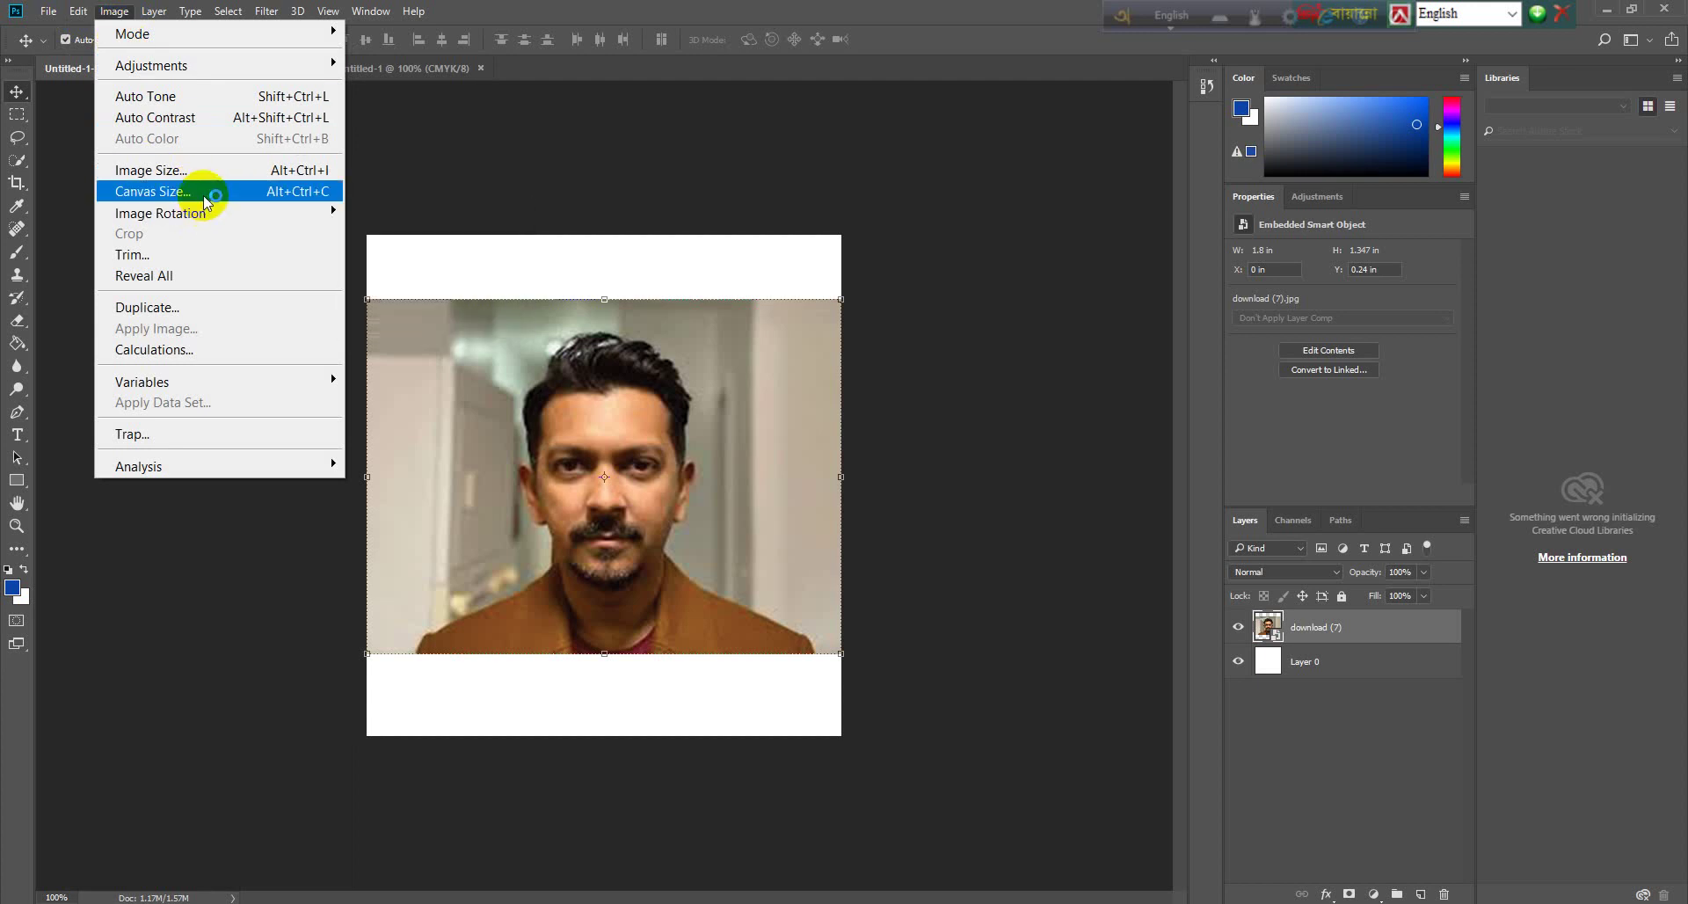
pyautogui.click(203, 192)
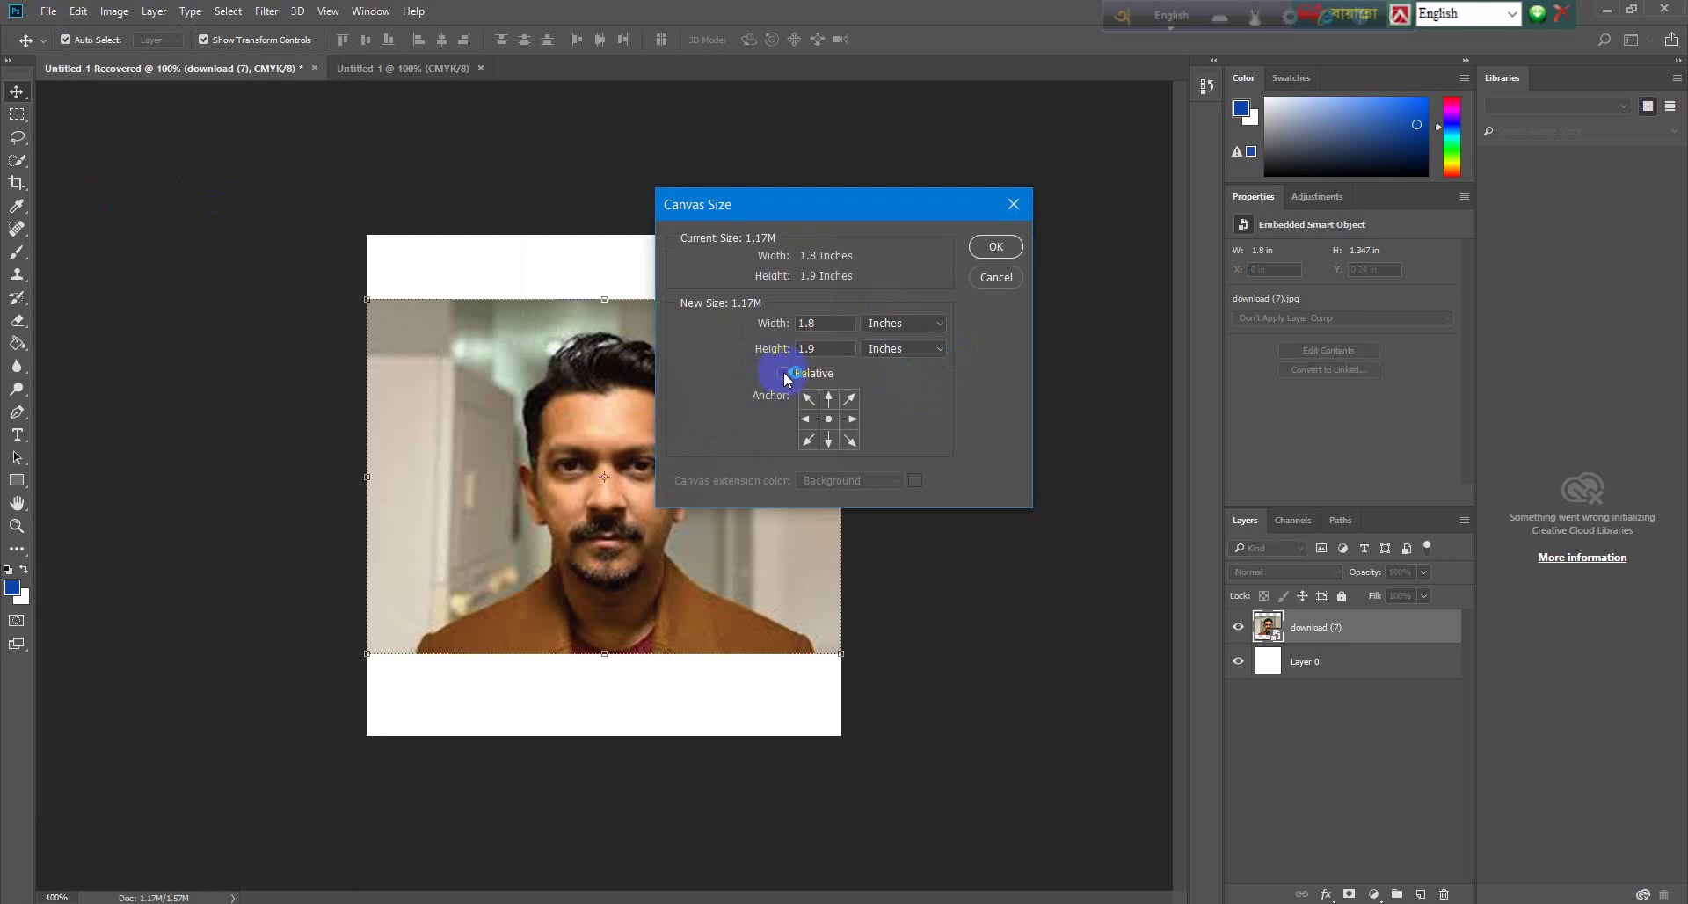
pyautogui.click(783, 375)
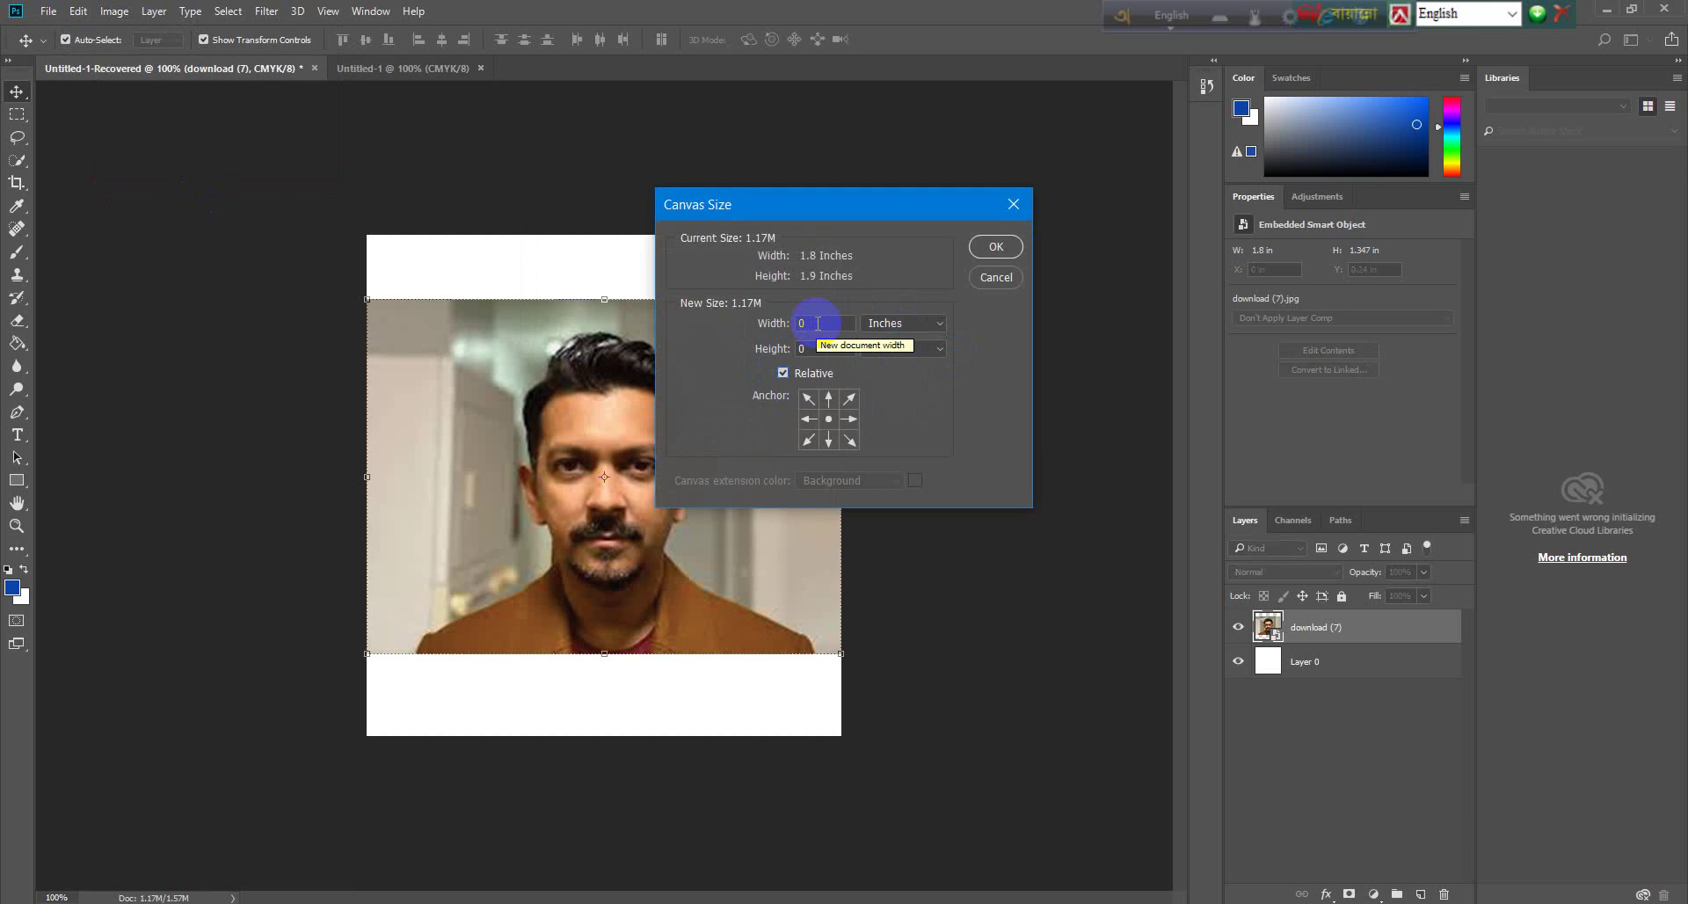
pyautogui.click(817, 323)
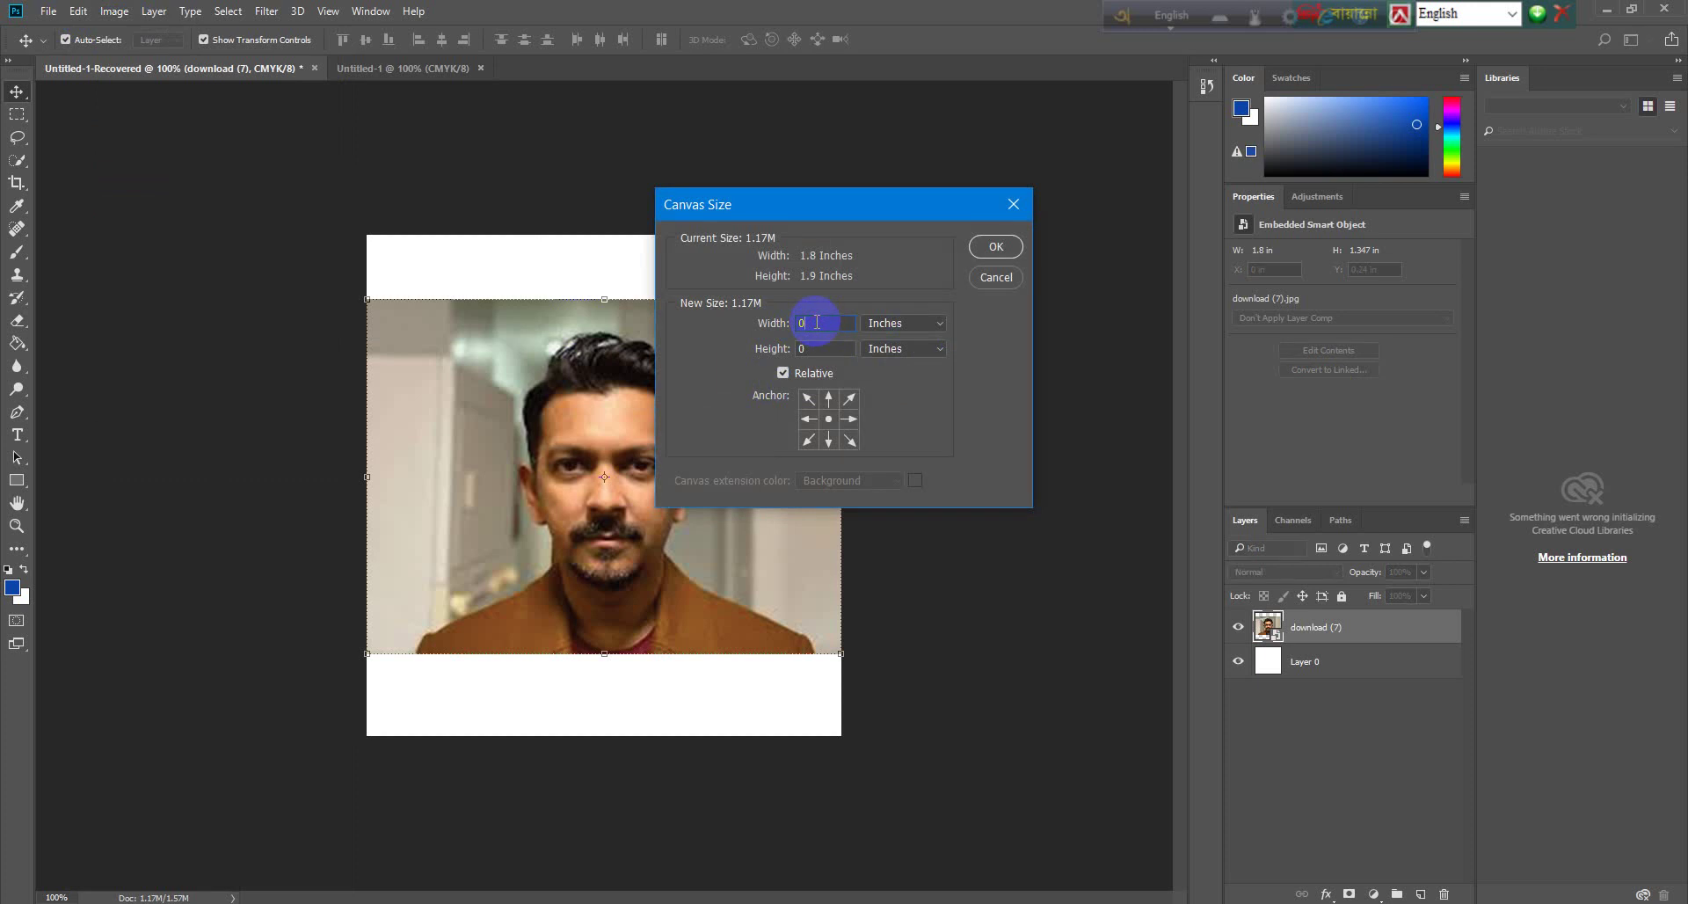
pyautogui.press('BackSpace')
pyautogui.write('1.')
pyautogui.write('8')
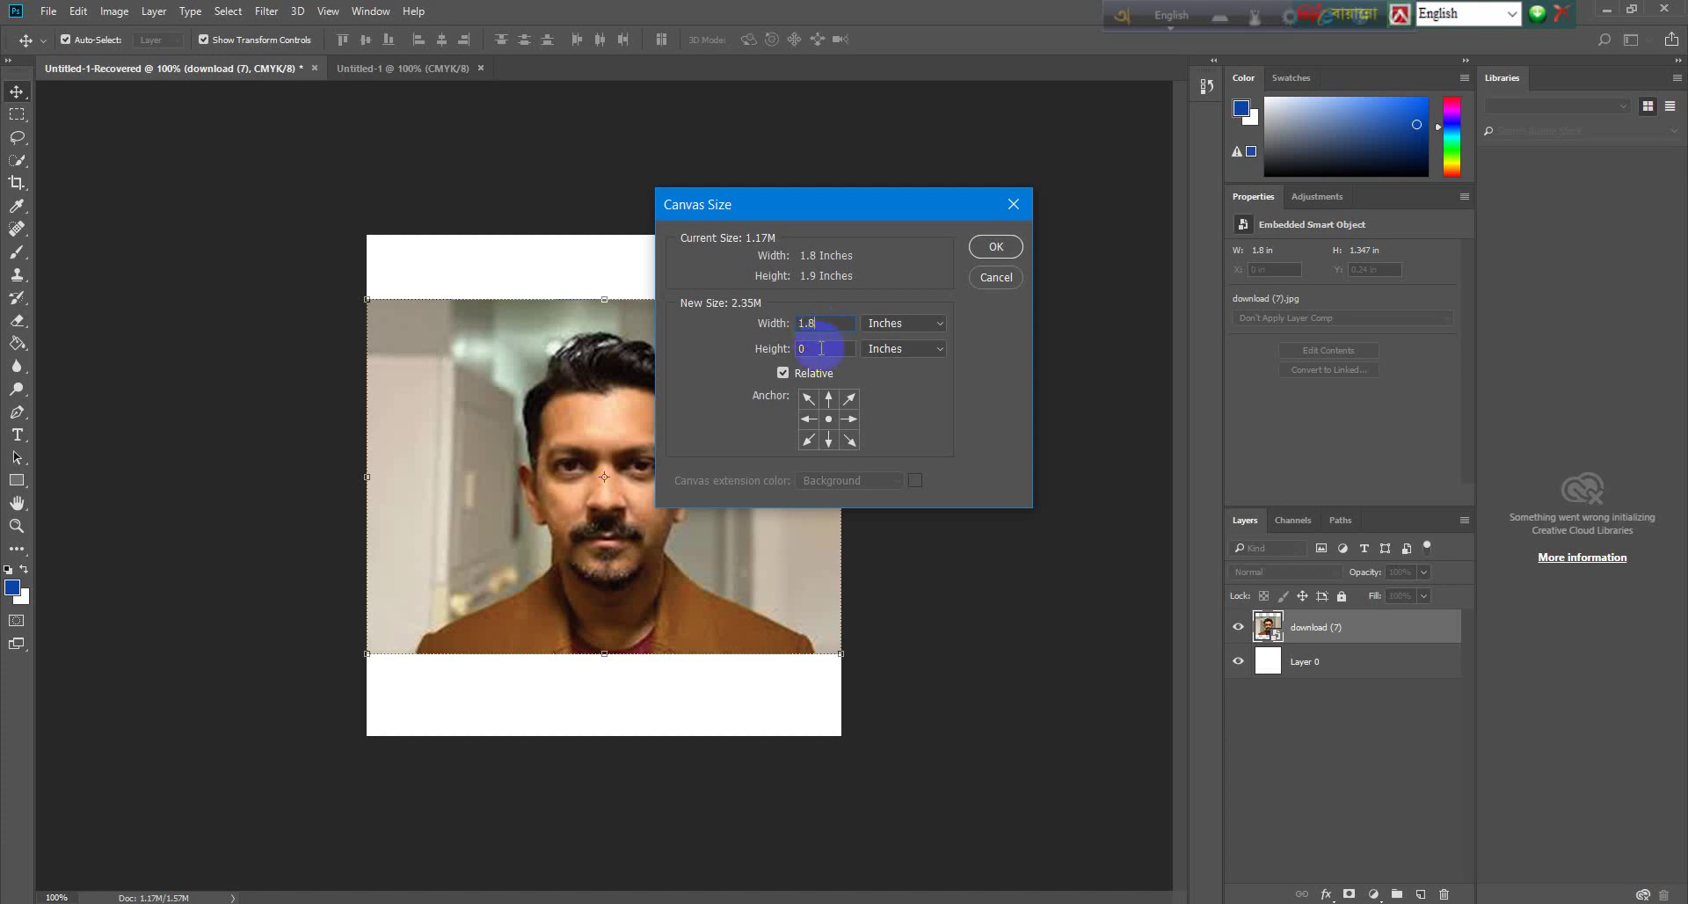
pyautogui.click(813, 347)
pyautogui.press('BackSpace')
pyautogui.write('1.')
pyautogui.write('9')
pyautogui.click(996, 248)
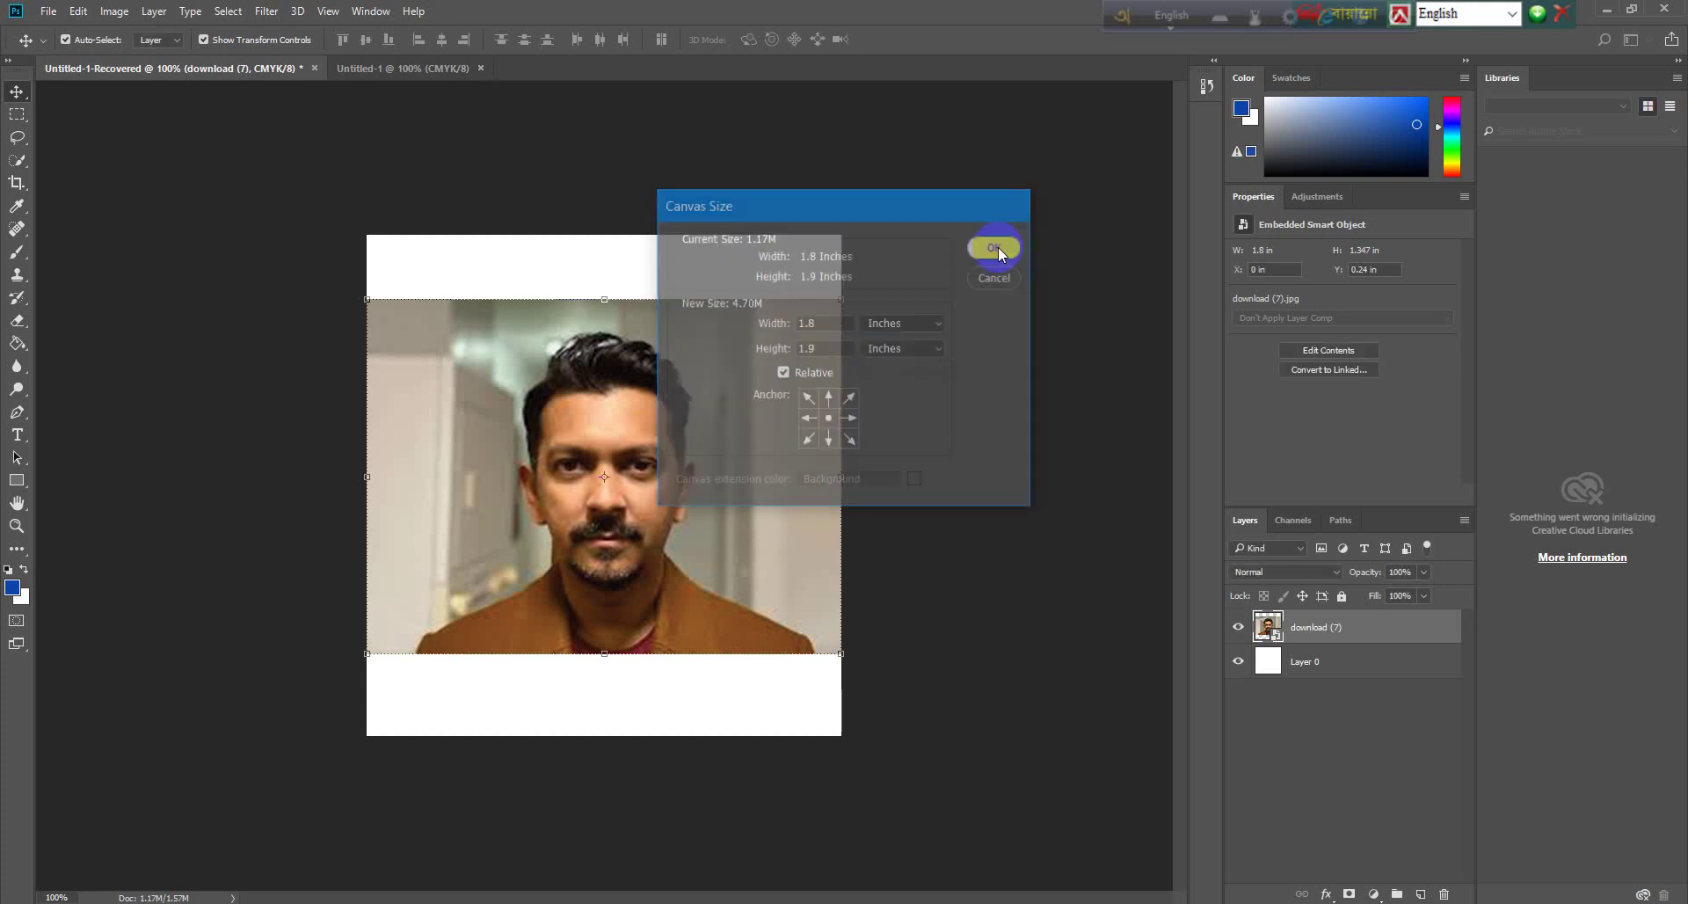
pyautogui.click(604, 561)
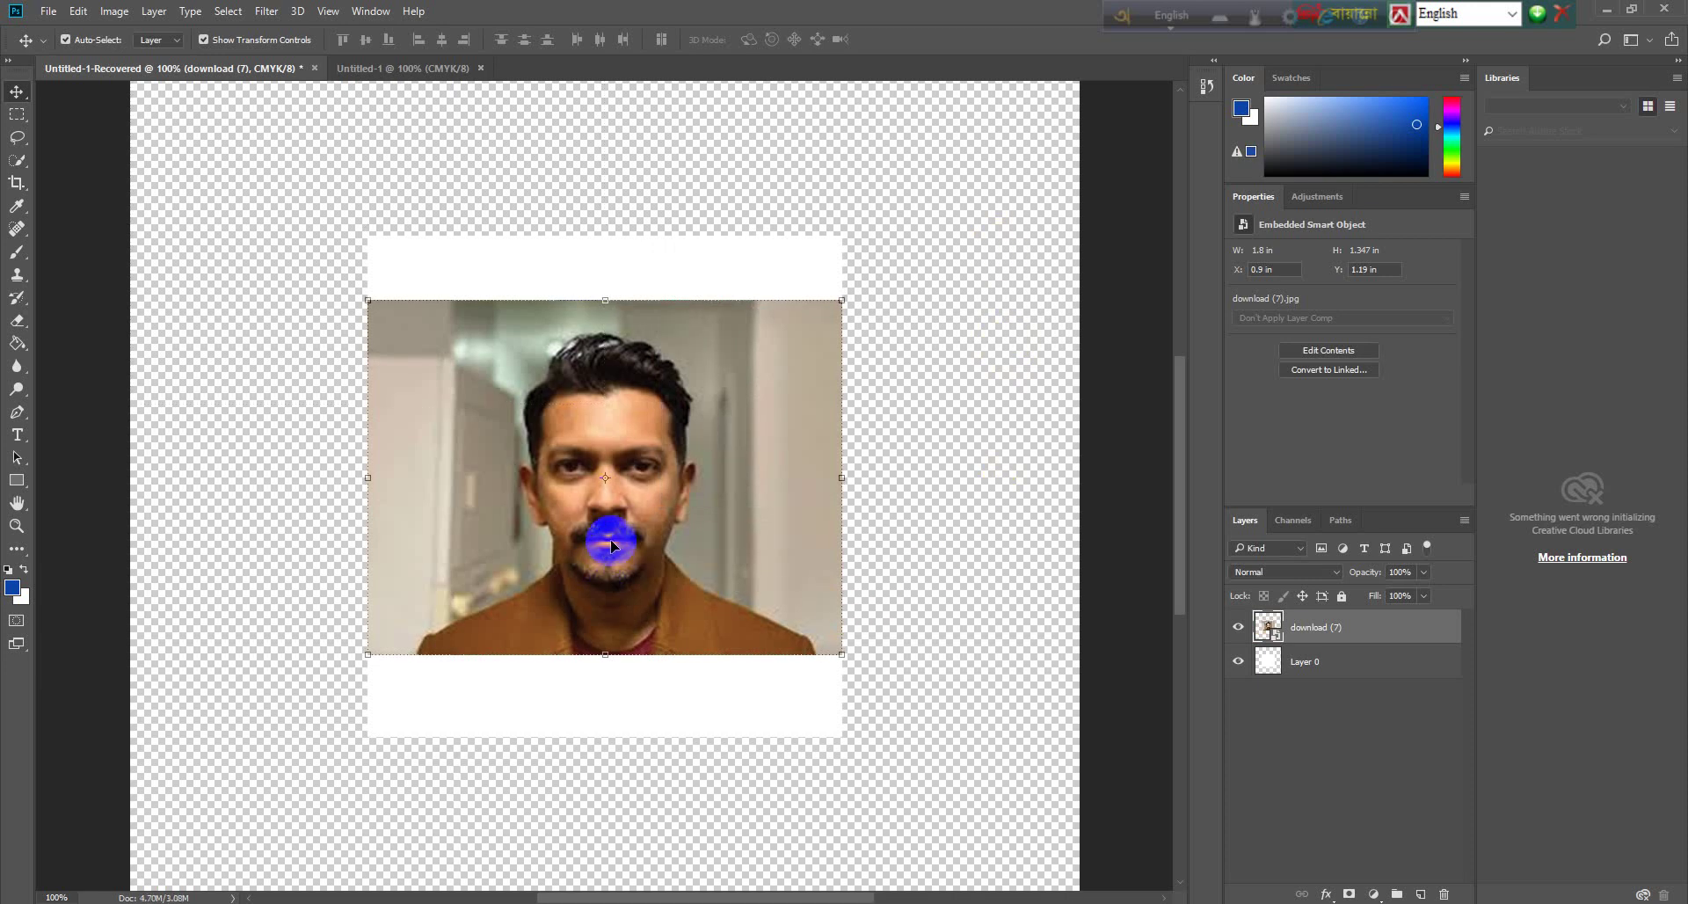
# Step: Inspect the enlarged canvas with its transparent border and switch to the Crop tool
pyautogui.click(612, 539)
pyautogui.click(565, 365)
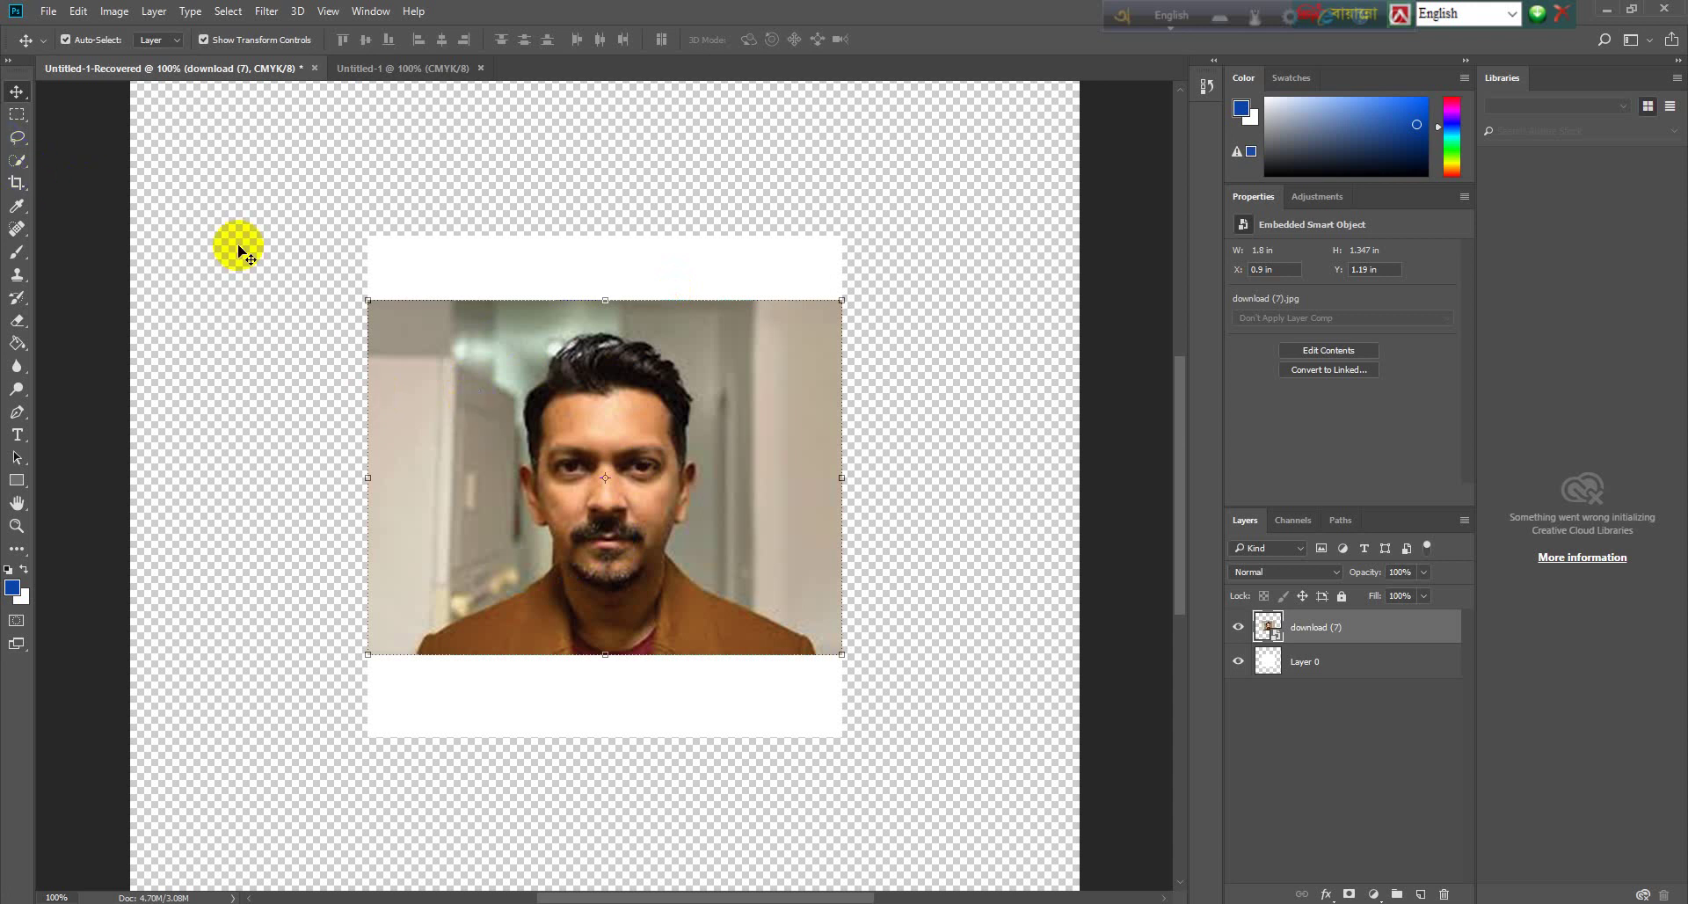
pyautogui.click(515, 394)
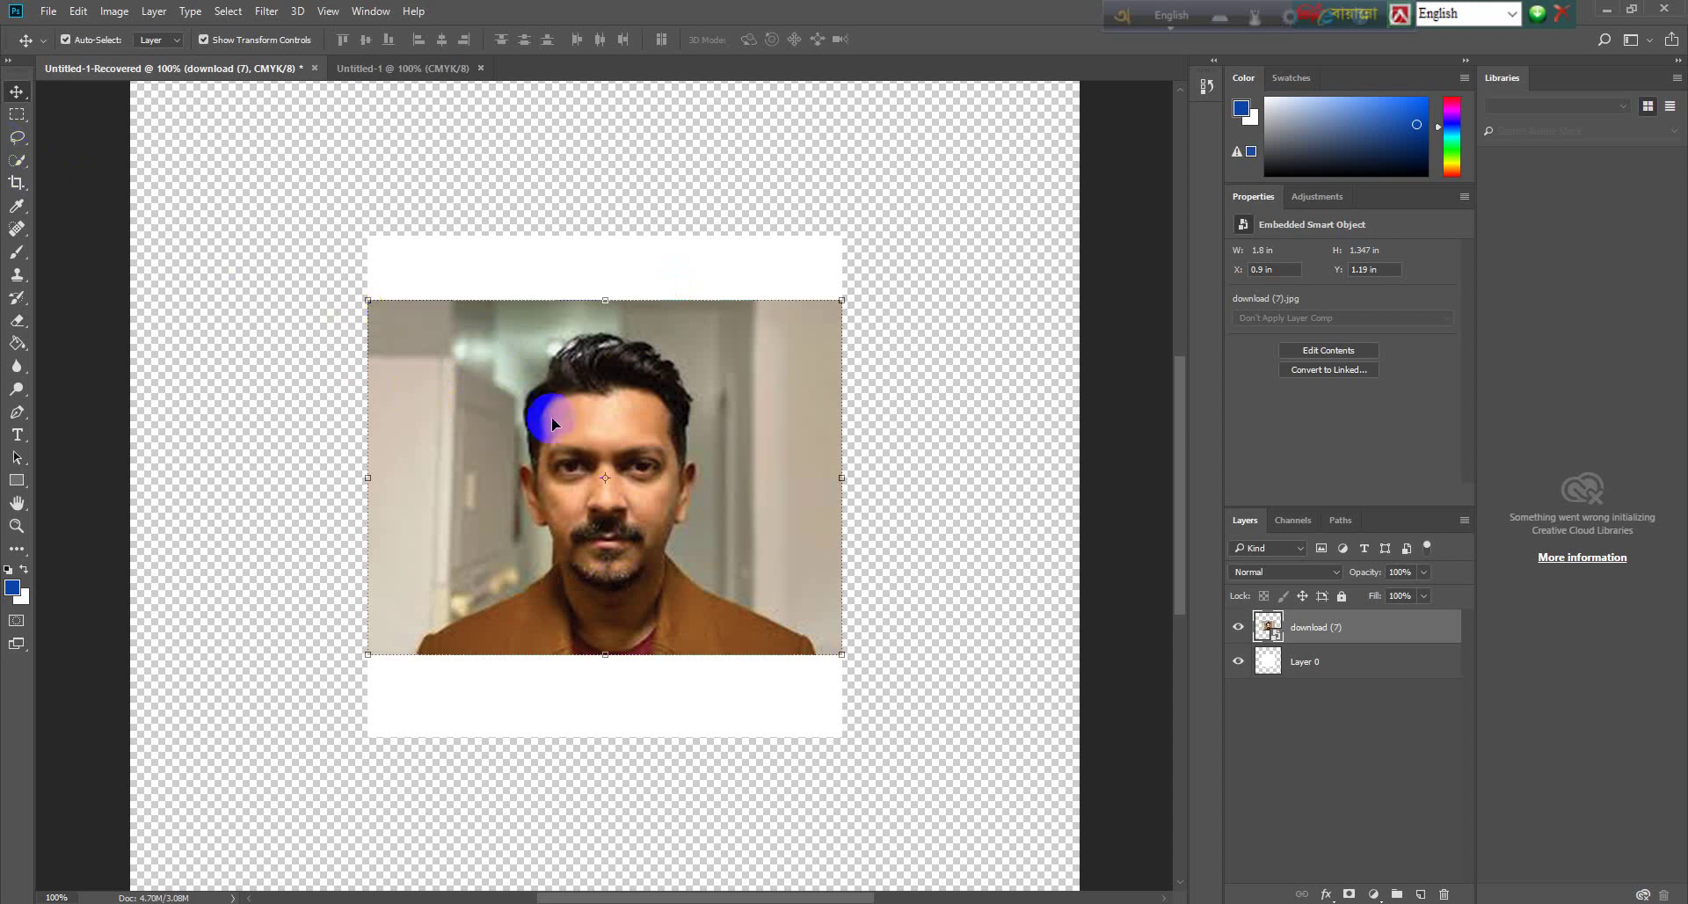
pyautogui.click(531, 499)
pyautogui.click(21, 185)
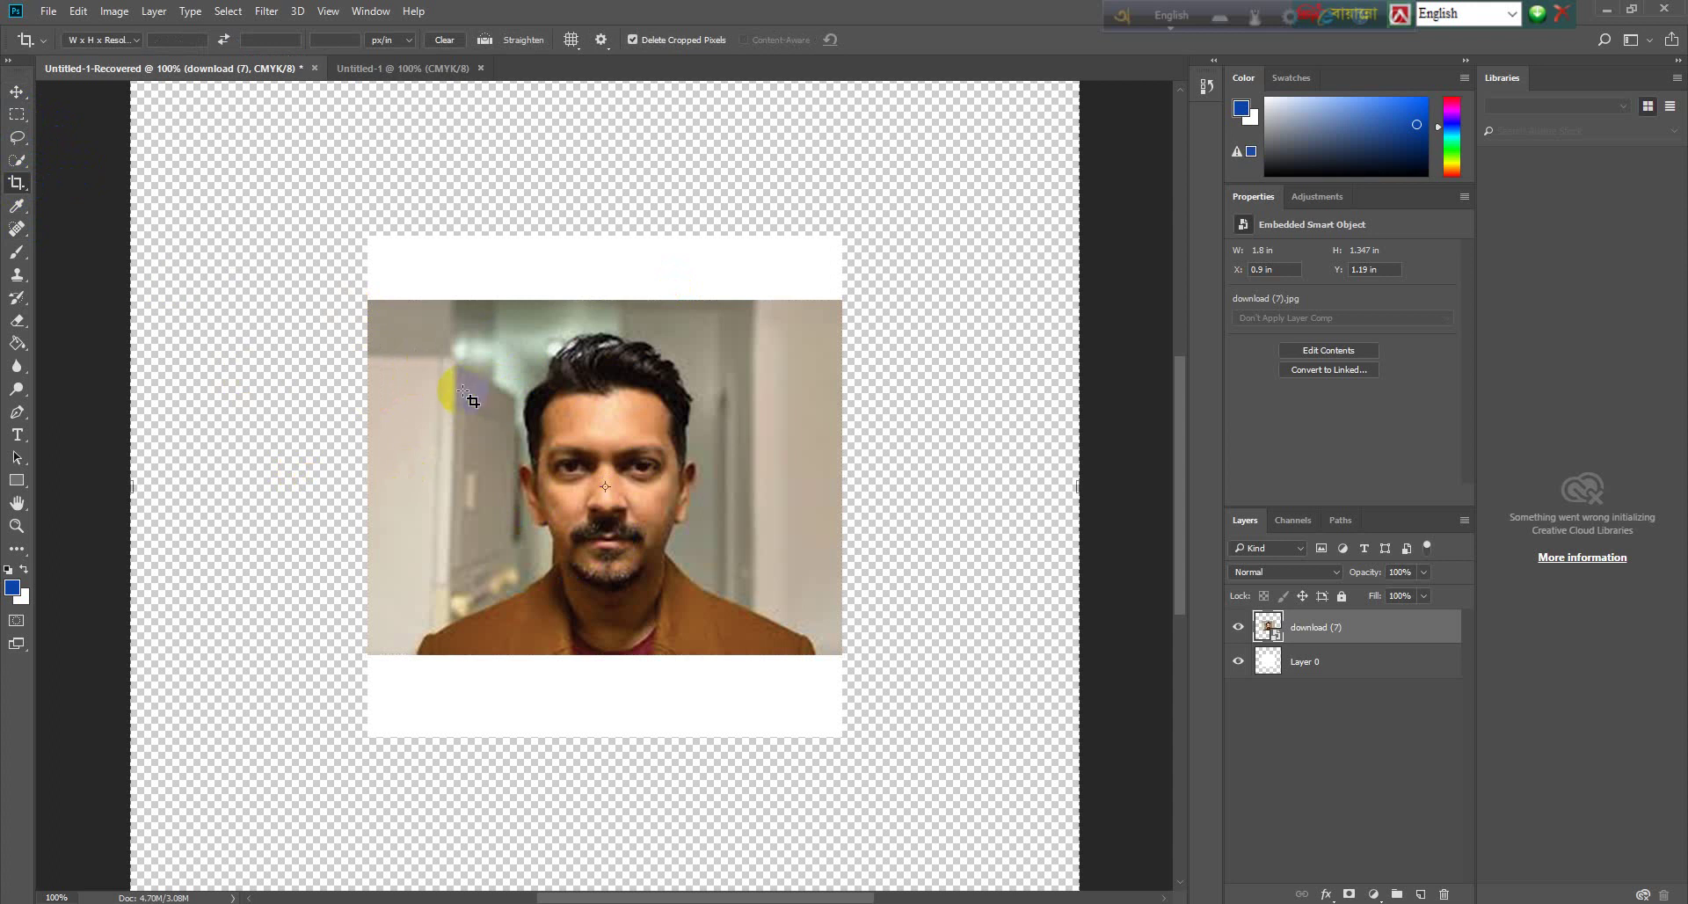
# Step: Crop the canvas to 1.8 × 1.9 in at 300 px/in and apply it
pyautogui.click(366, 295)
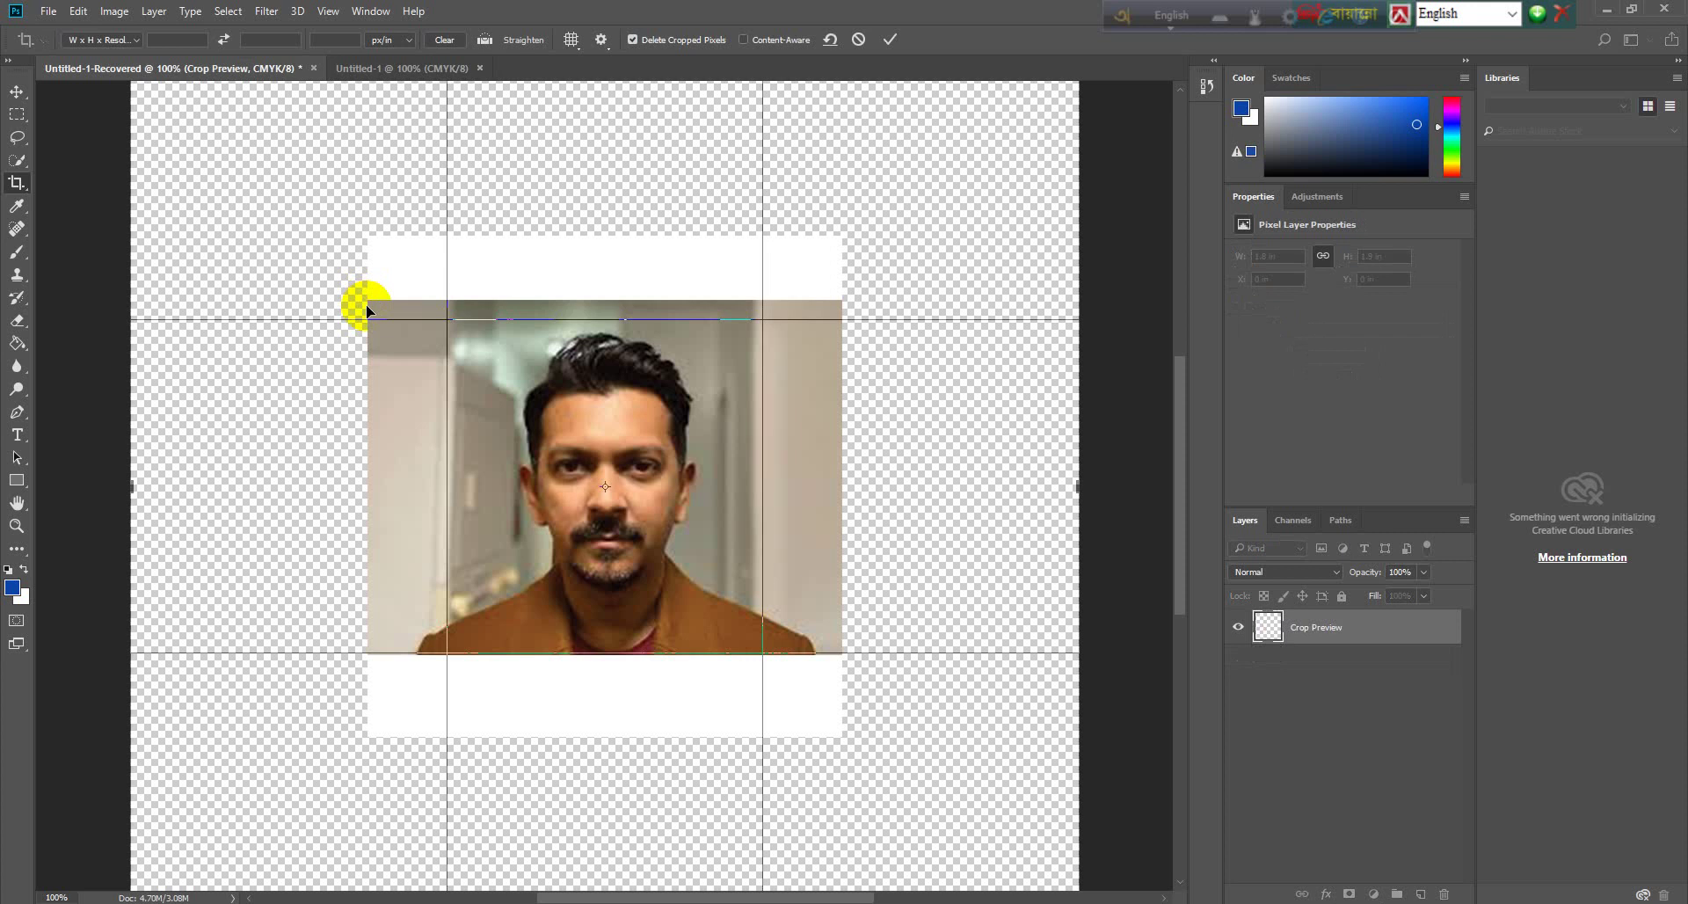
pyautogui.click(165, 40)
pyautogui.write('1.')
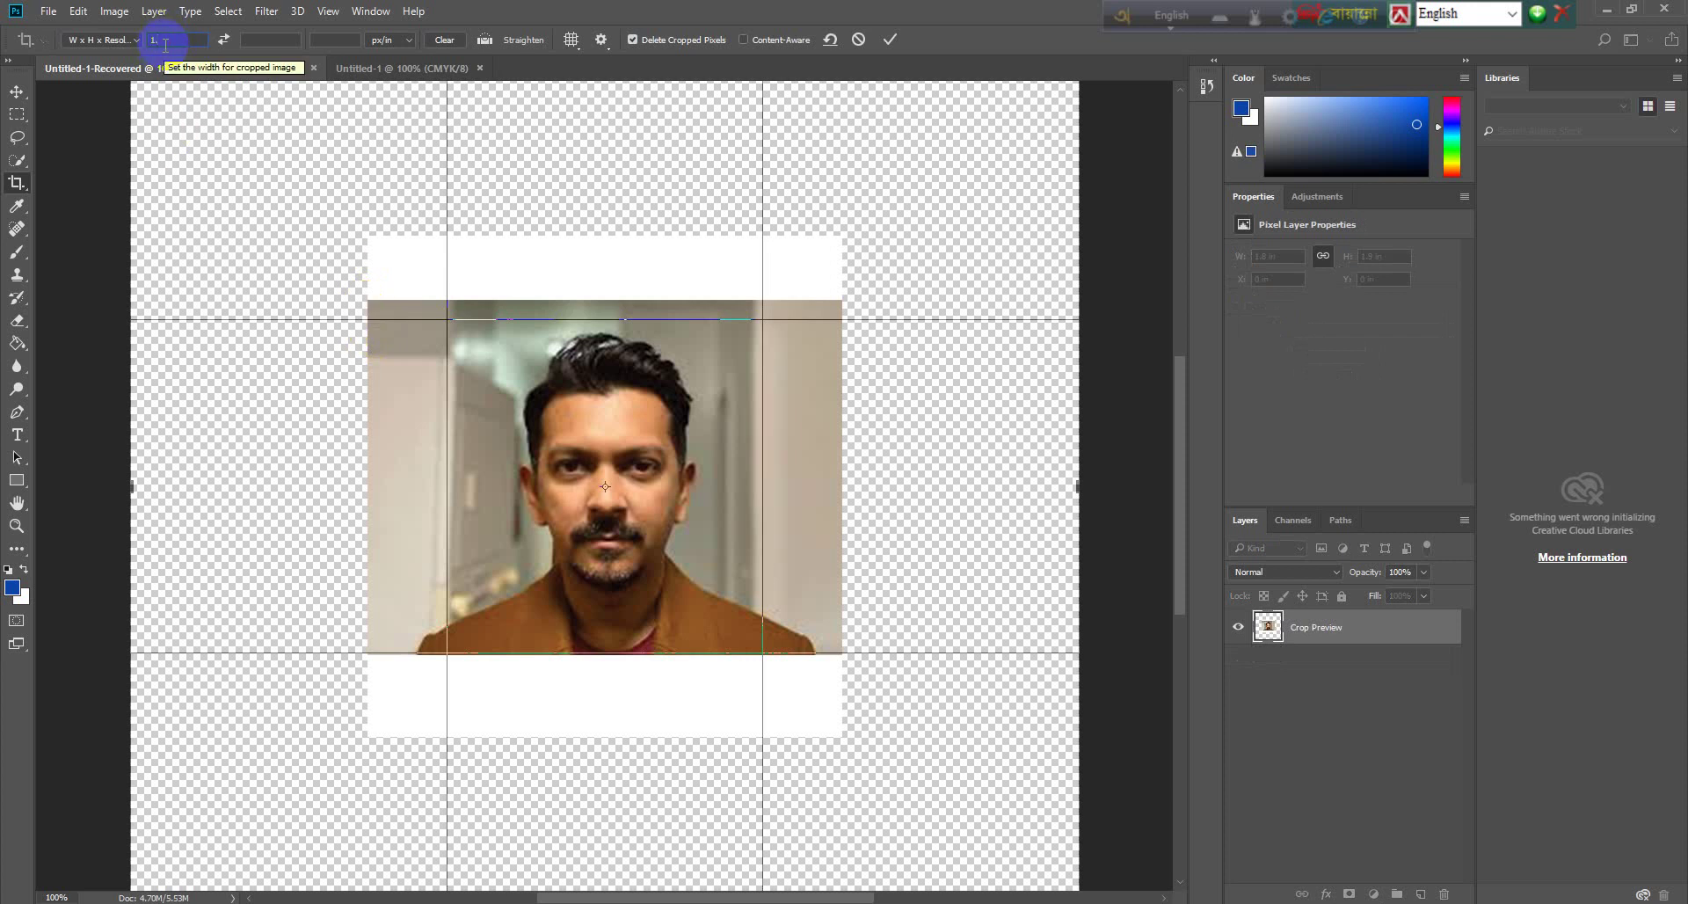
pyautogui.write('5')
pyautogui.press('BackSpace')
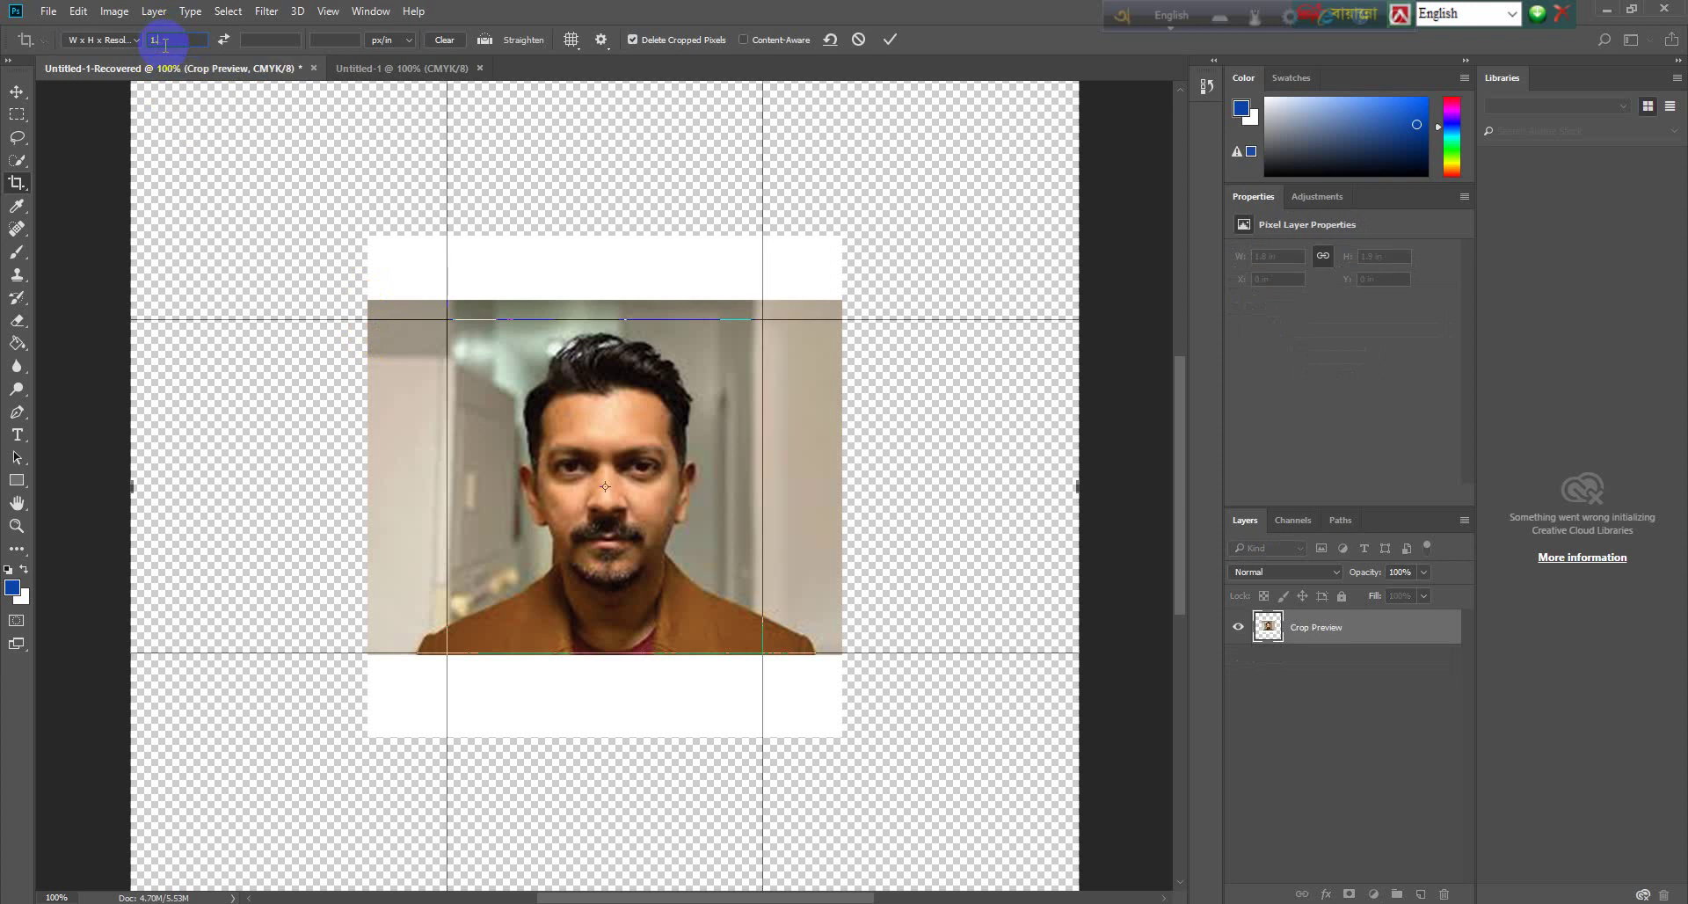
pyautogui.click(257, 39)
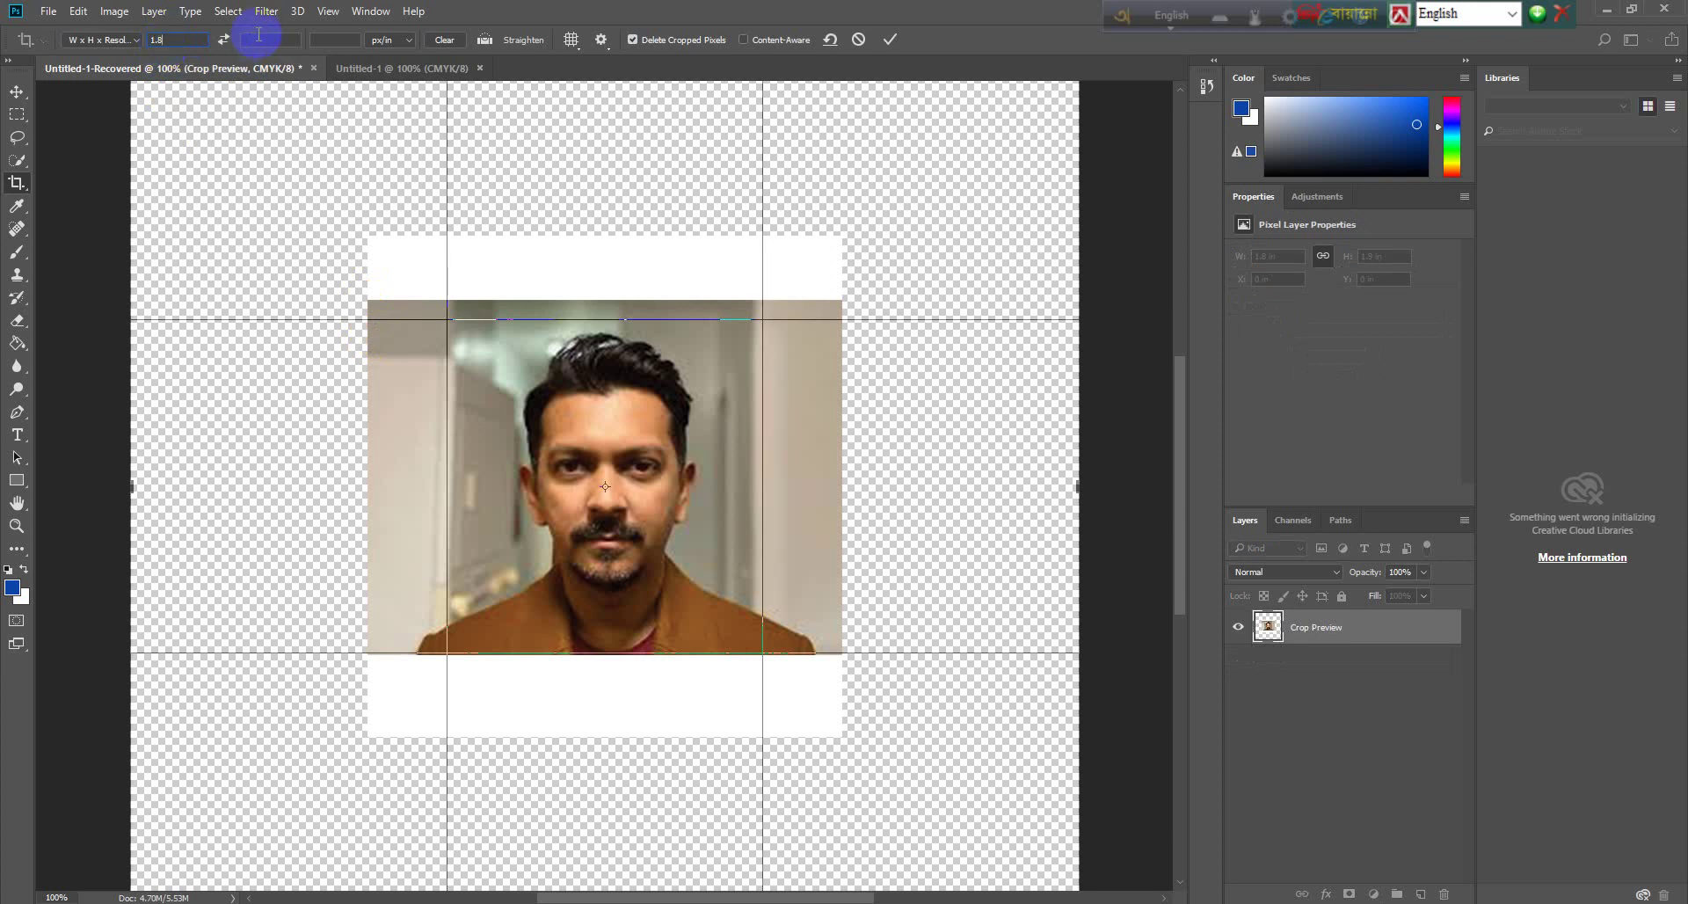
pyautogui.write('1')
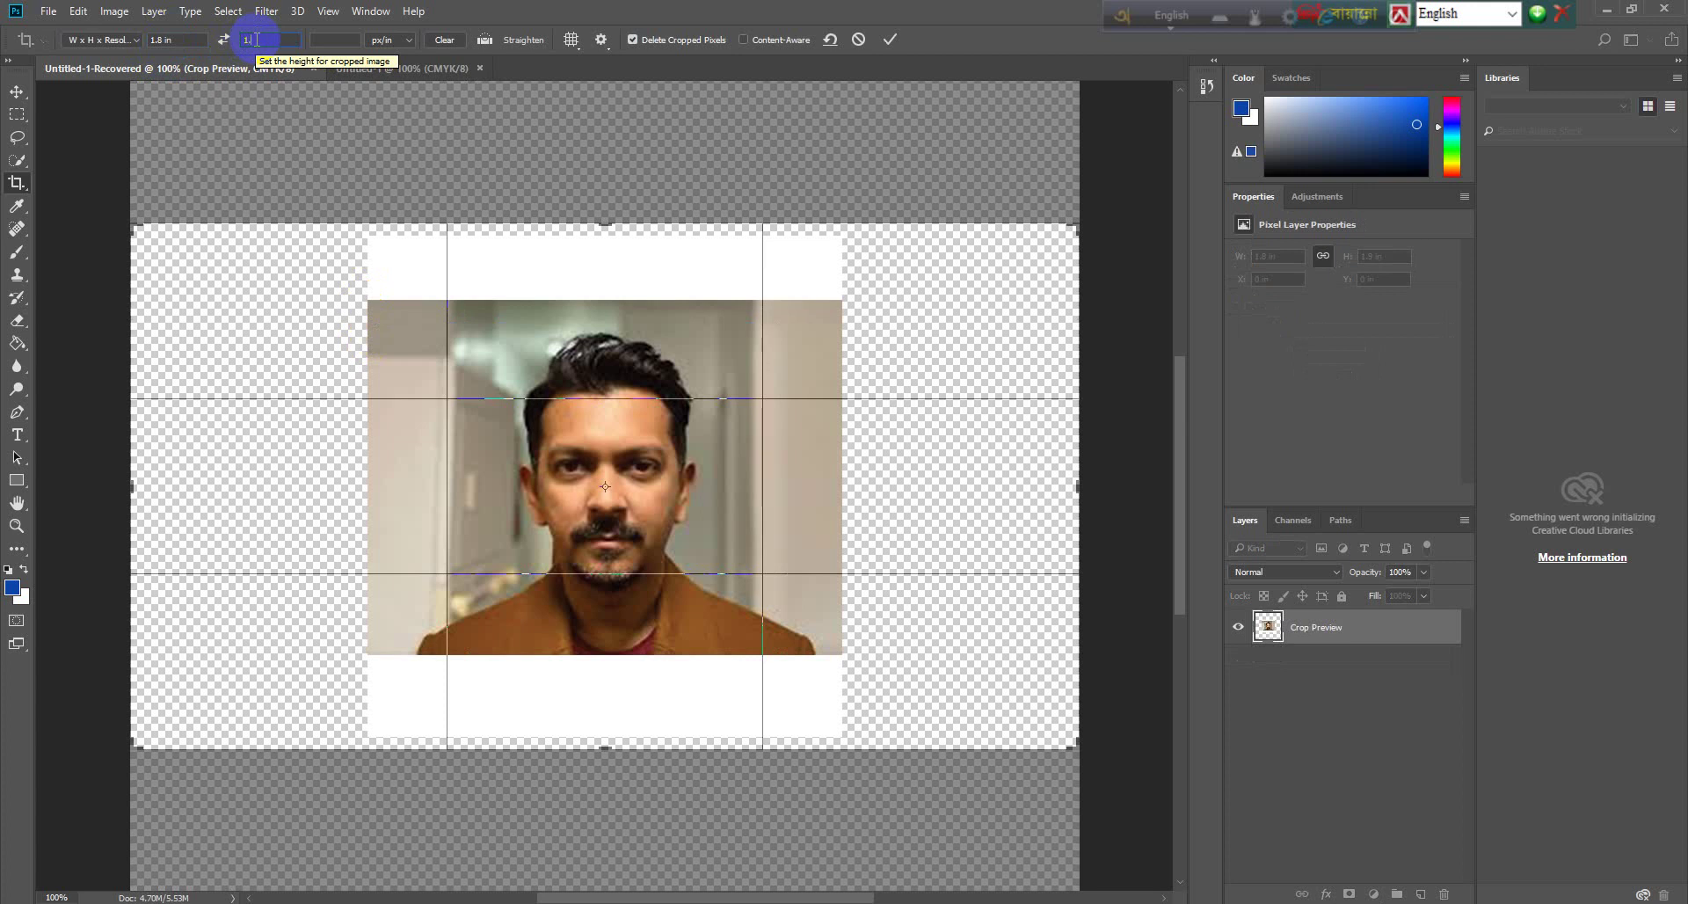
pyautogui.write('.9')
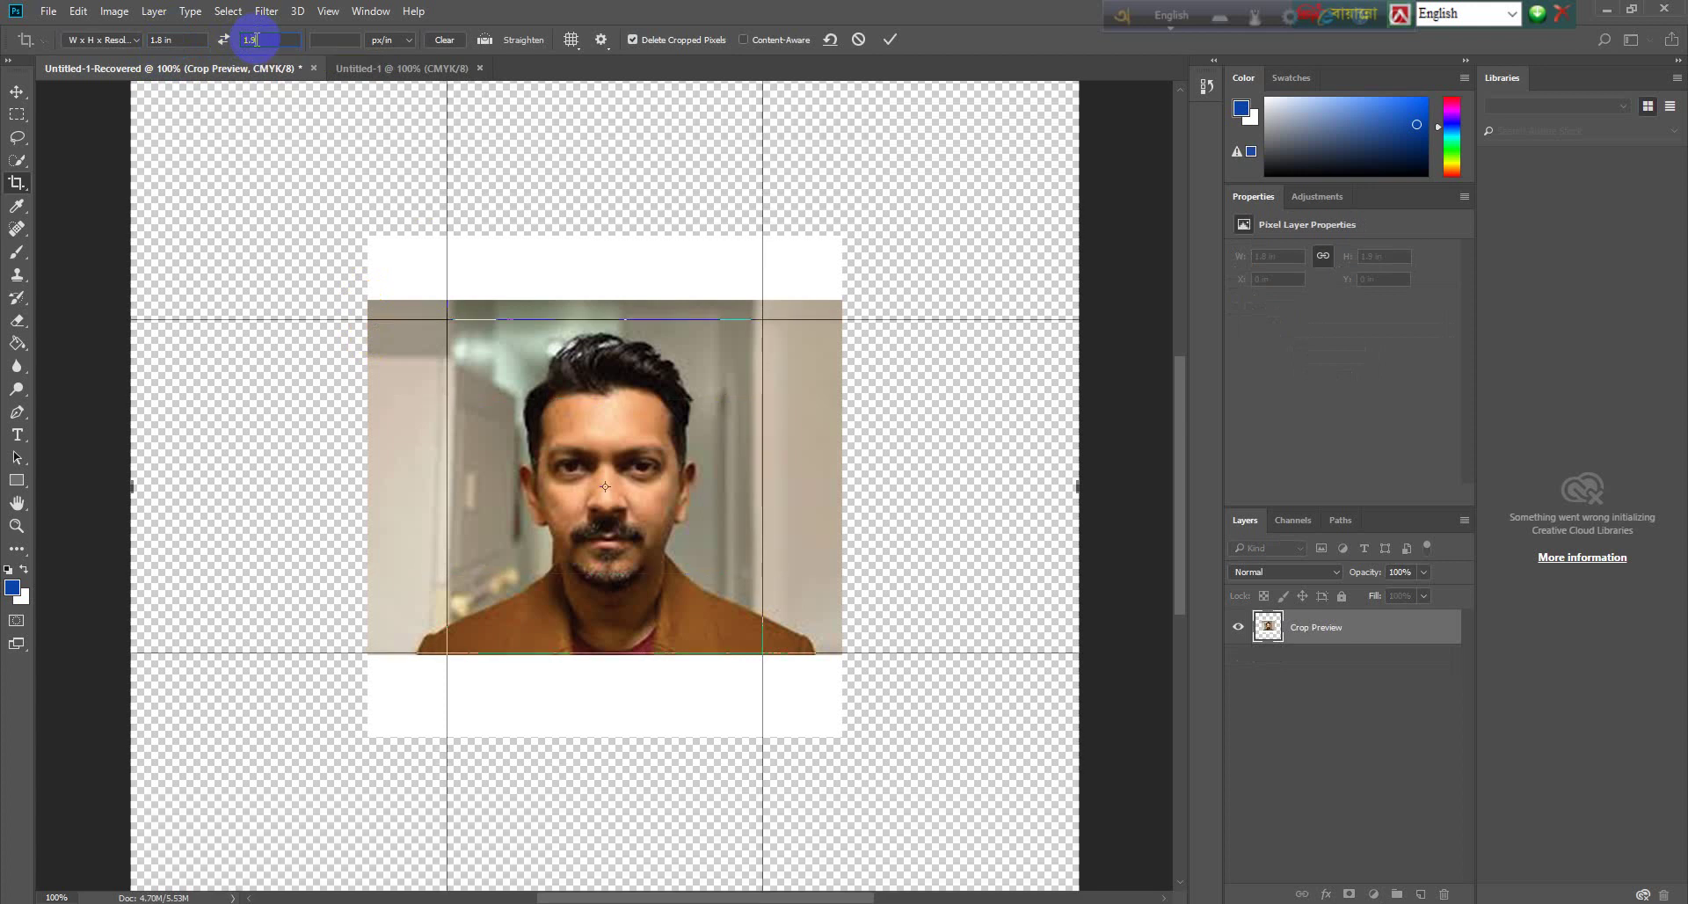
pyautogui.click(333, 39)
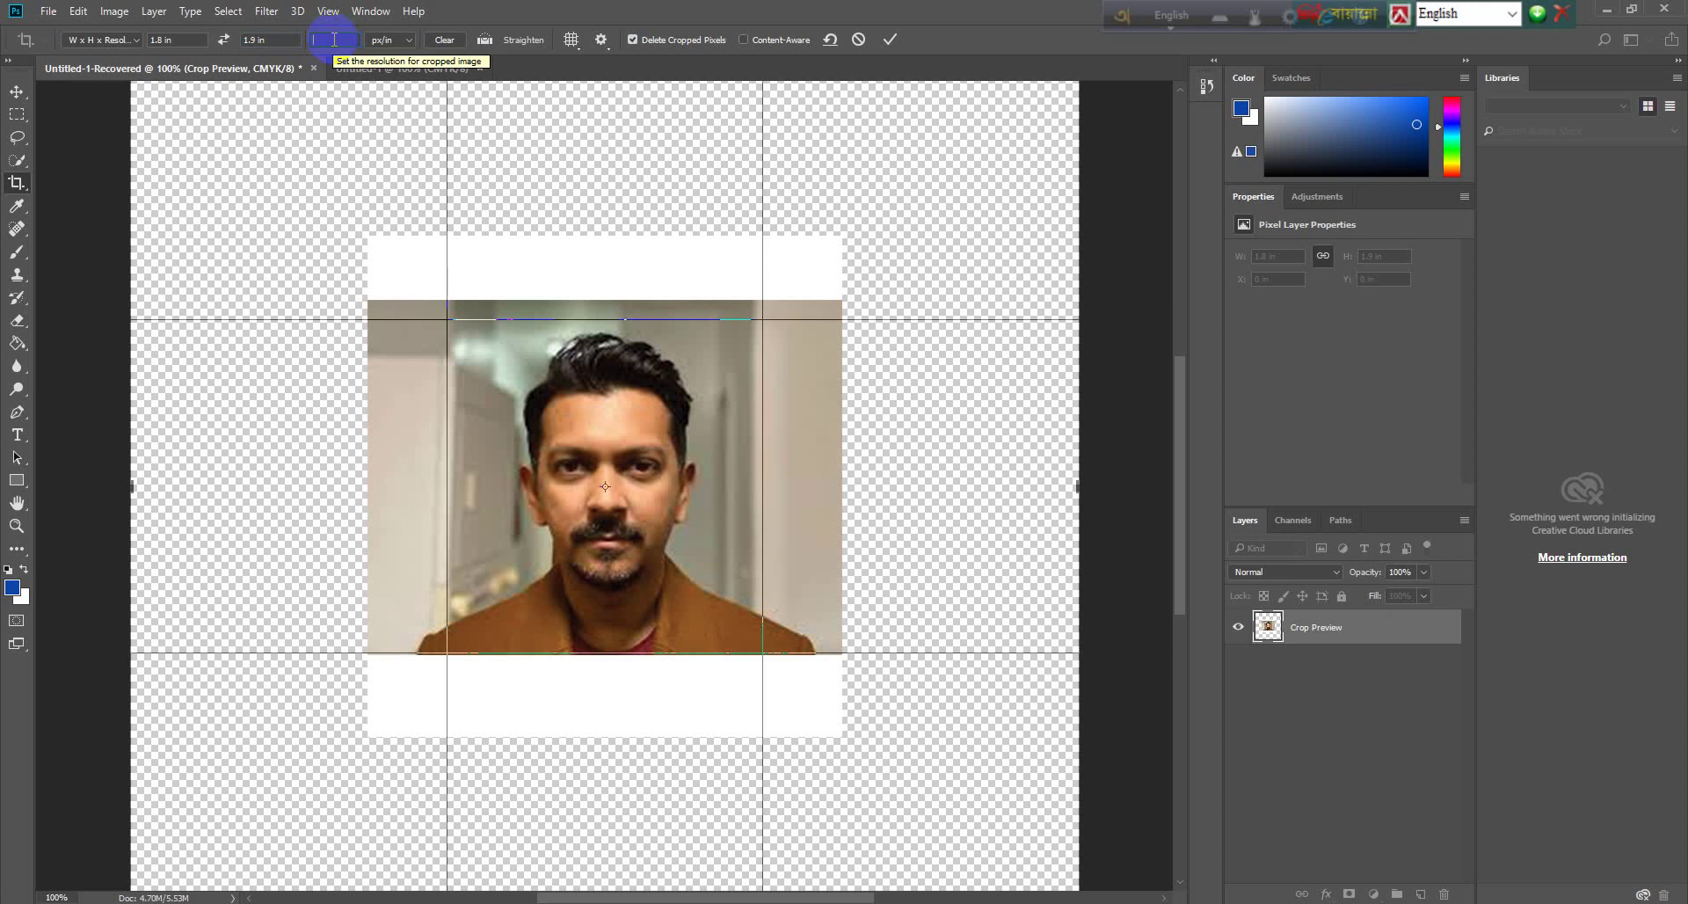
pyautogui.write('300')
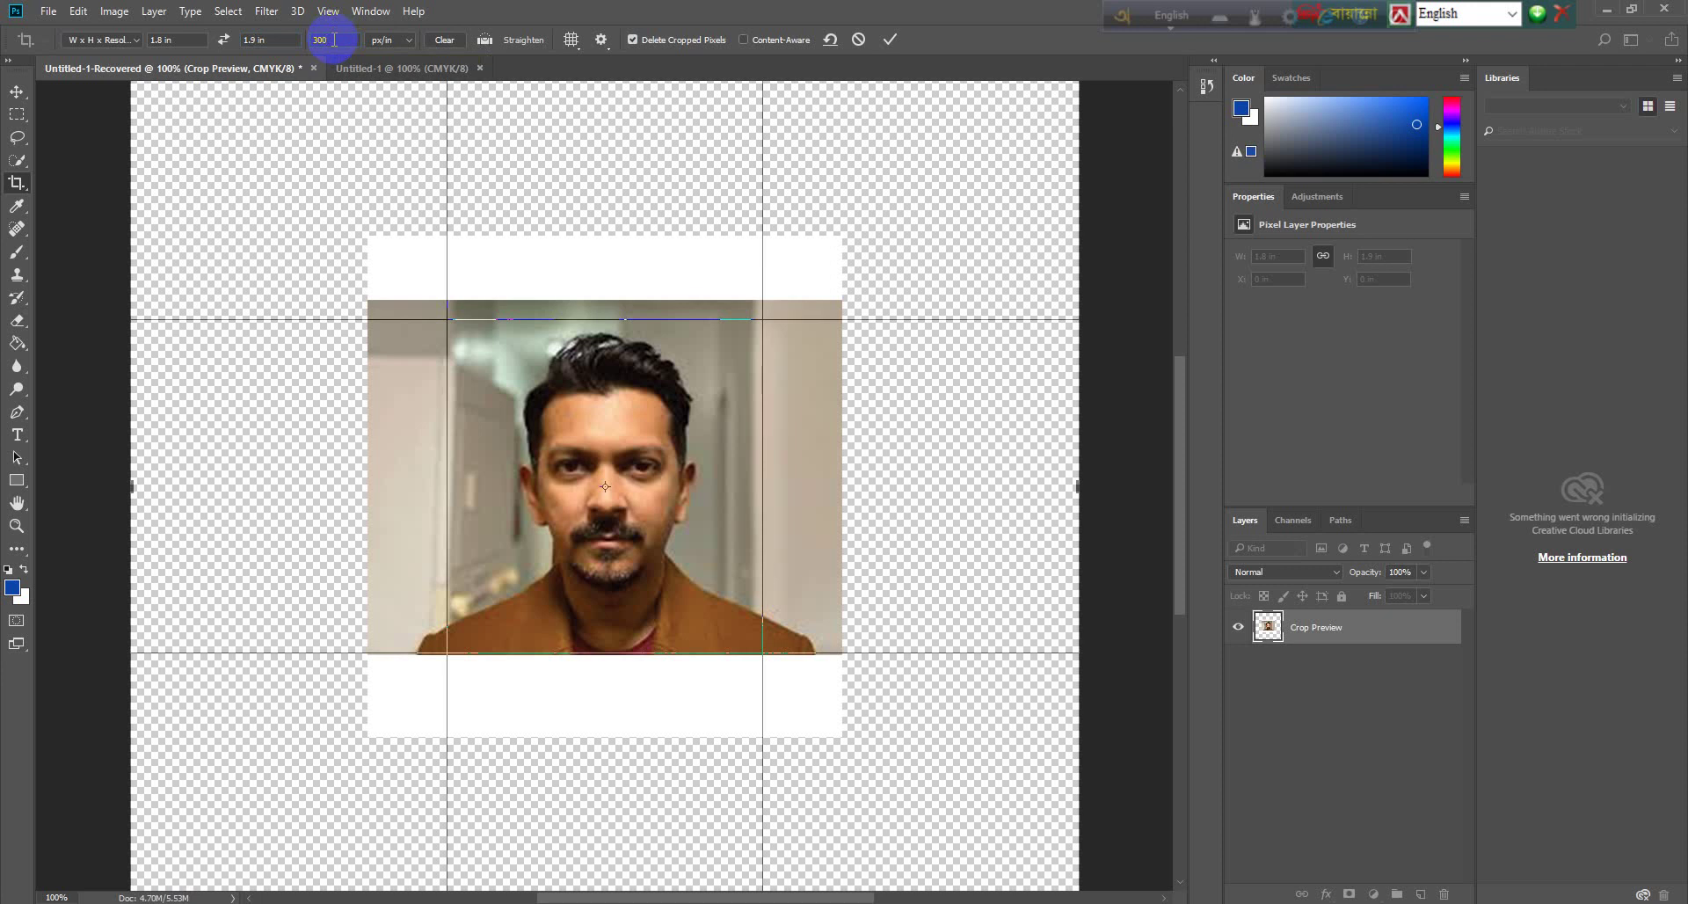
pyautogui.click(12, 93)
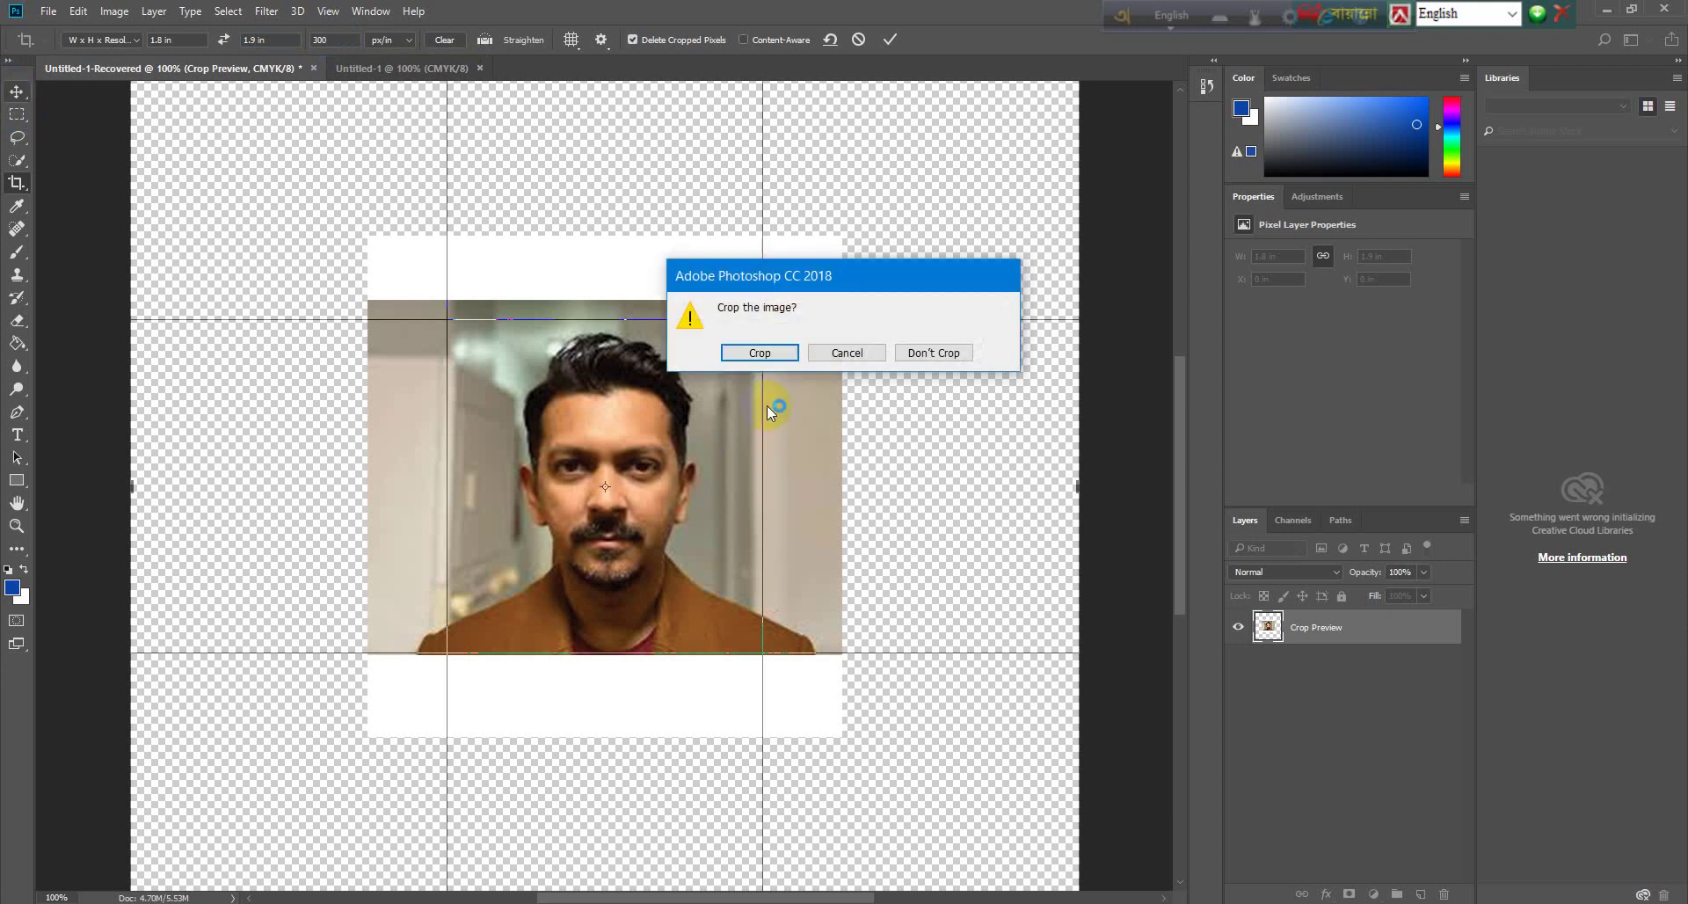
pyautogui.click(759, 352)
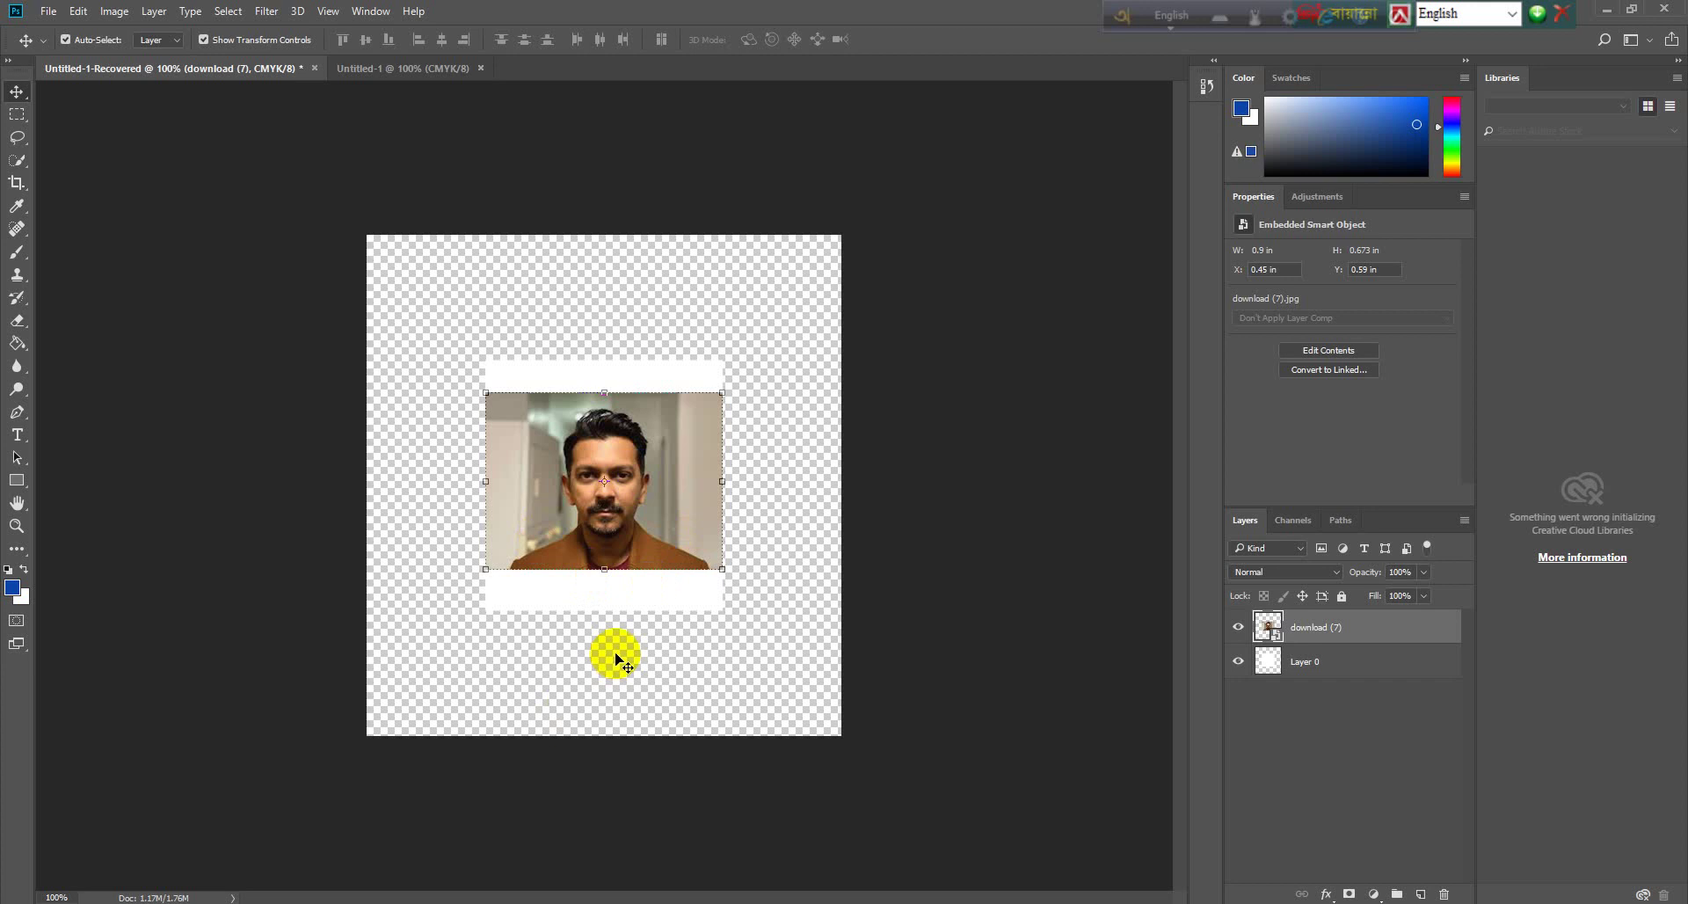
# Step: Turn off Auto-Select and zoom the view in to 200%
pyautogui.click(622, 533)
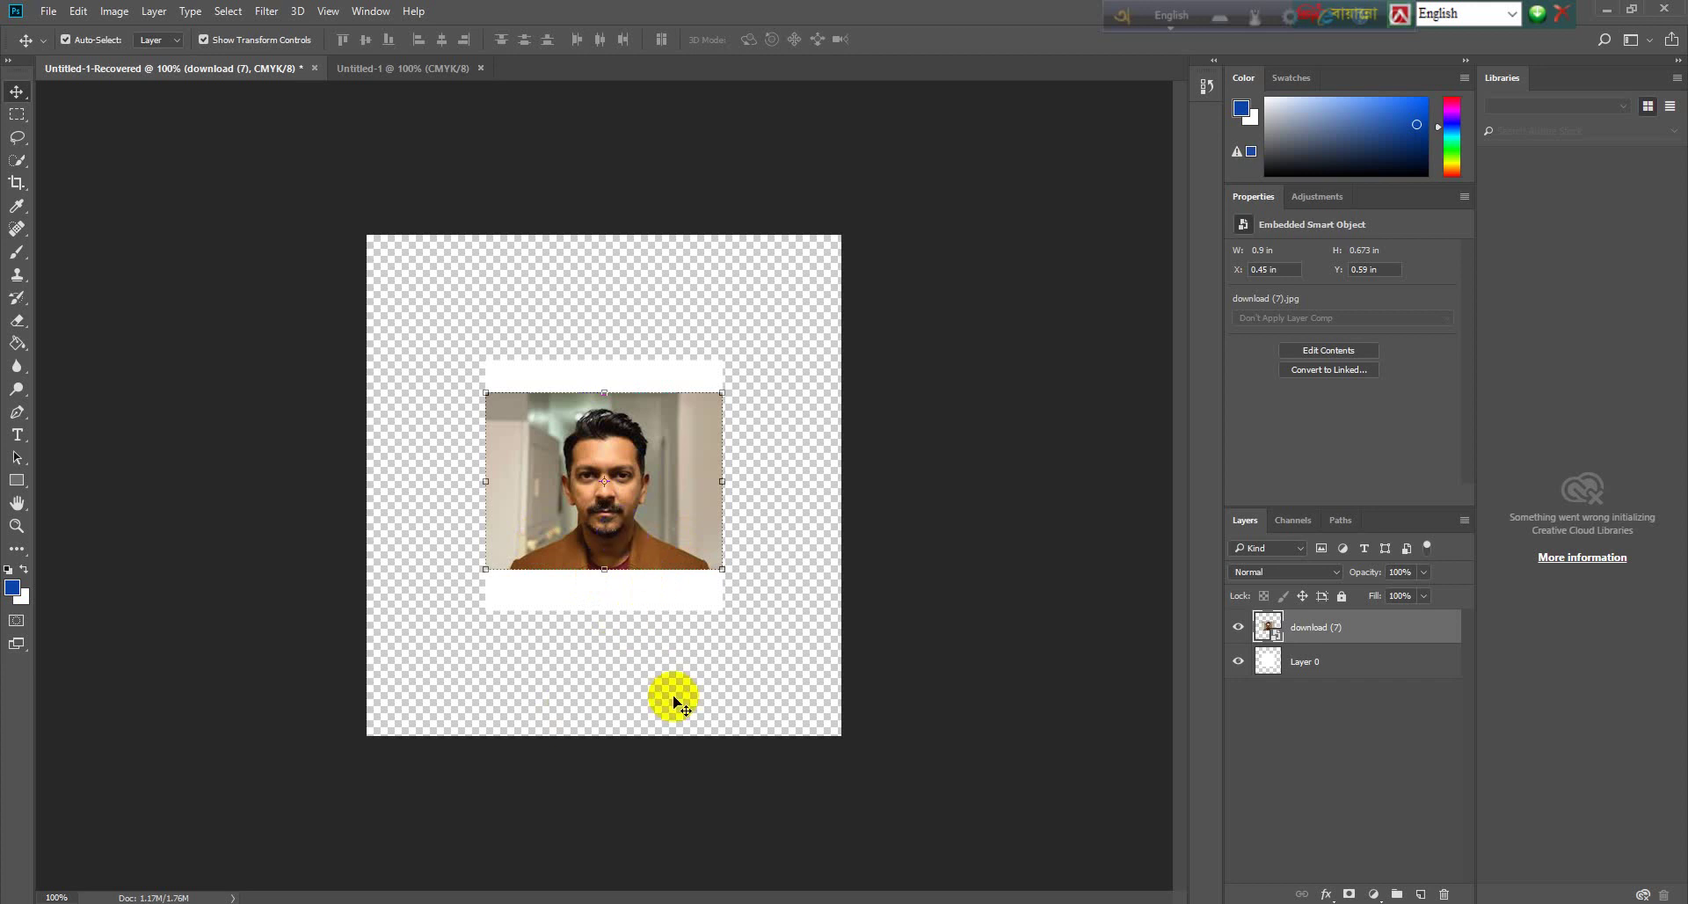
pyautogui.click(603, 481)
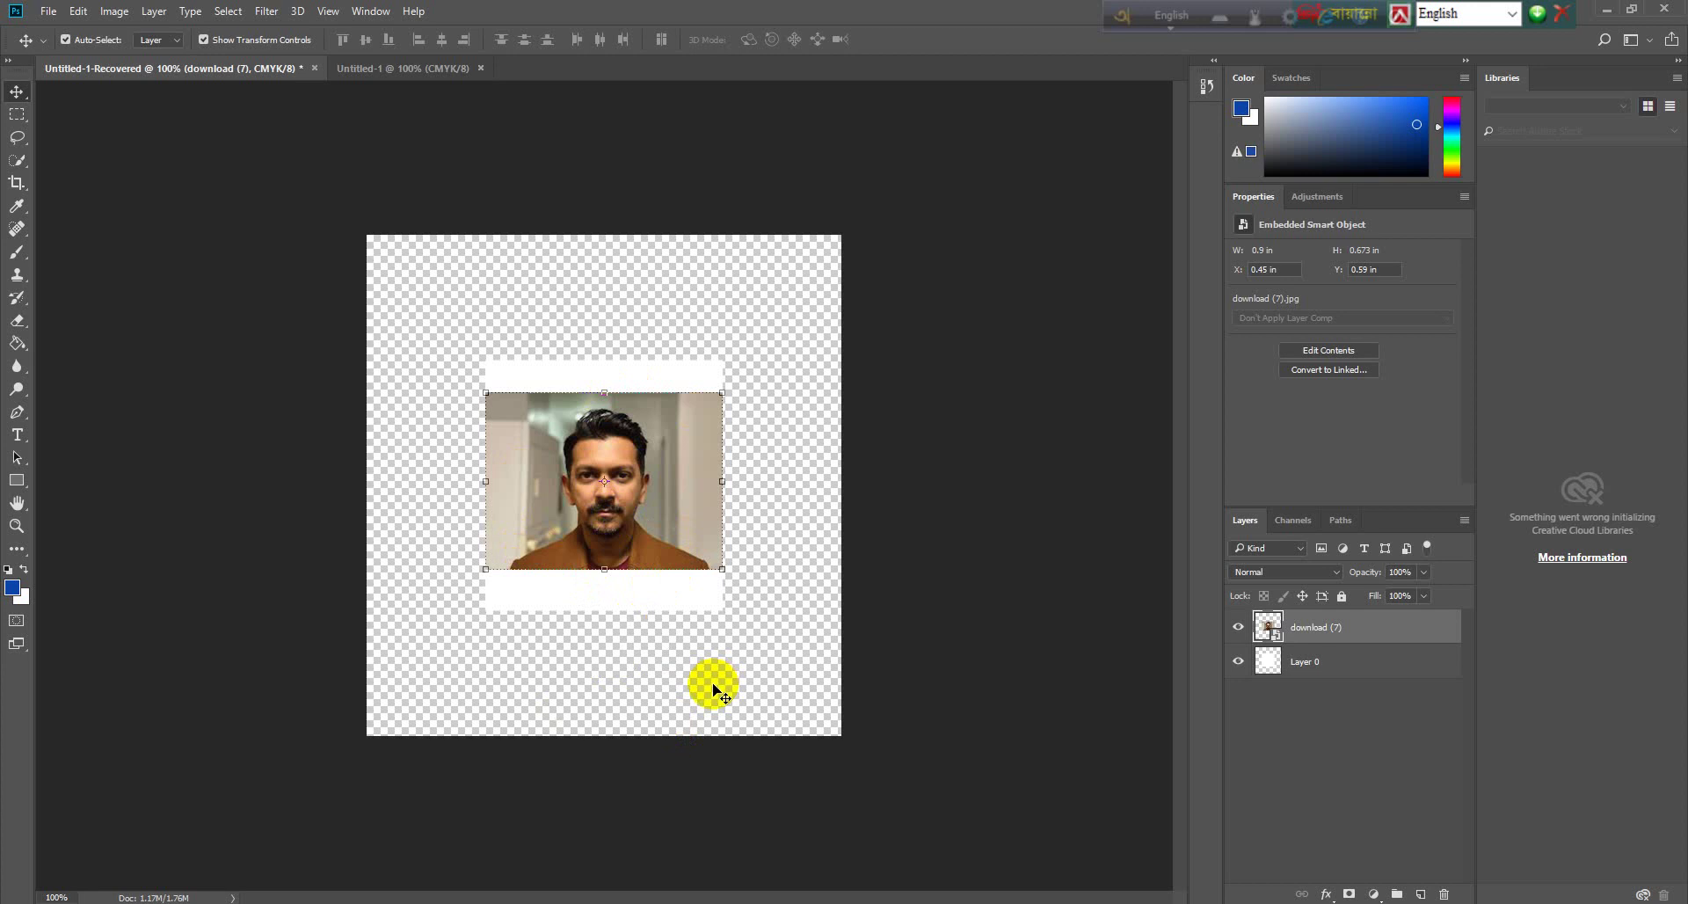
pyautogui.click(587, 534)
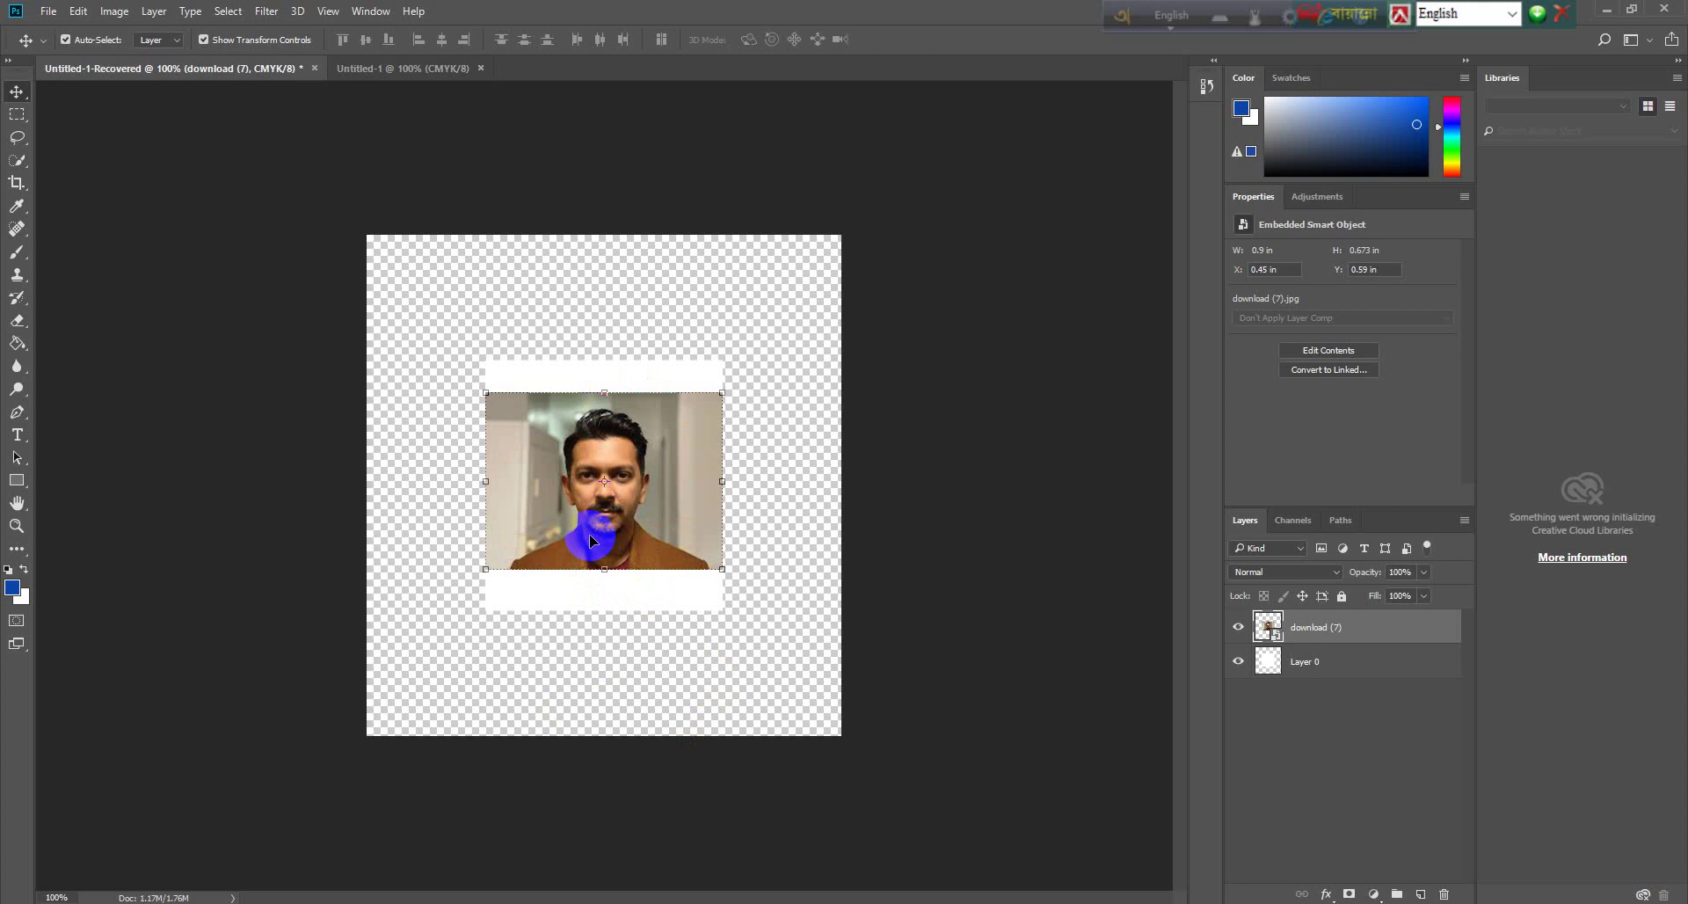
pyautogui.press('ctrl')
pyautogui.hotkey('ctrl', '+')
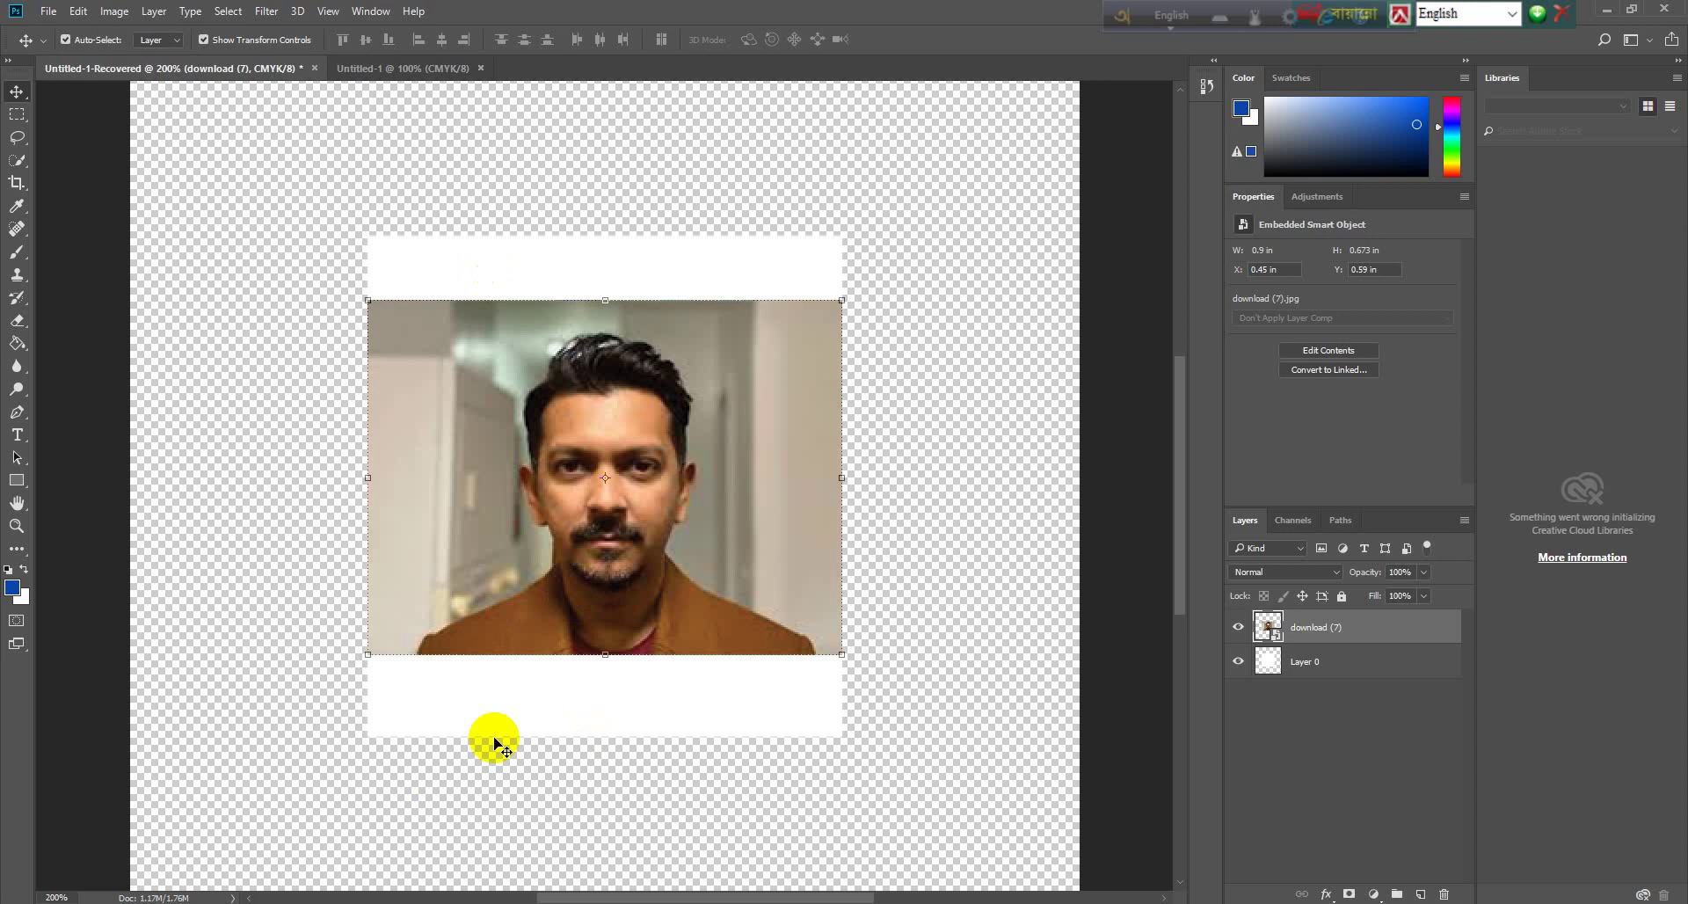
# Step: Start a Pen path at the photo's bottom-left, tracing the left shoulder, neck and cheek to the hairline
pyautogui.click(15, 417)
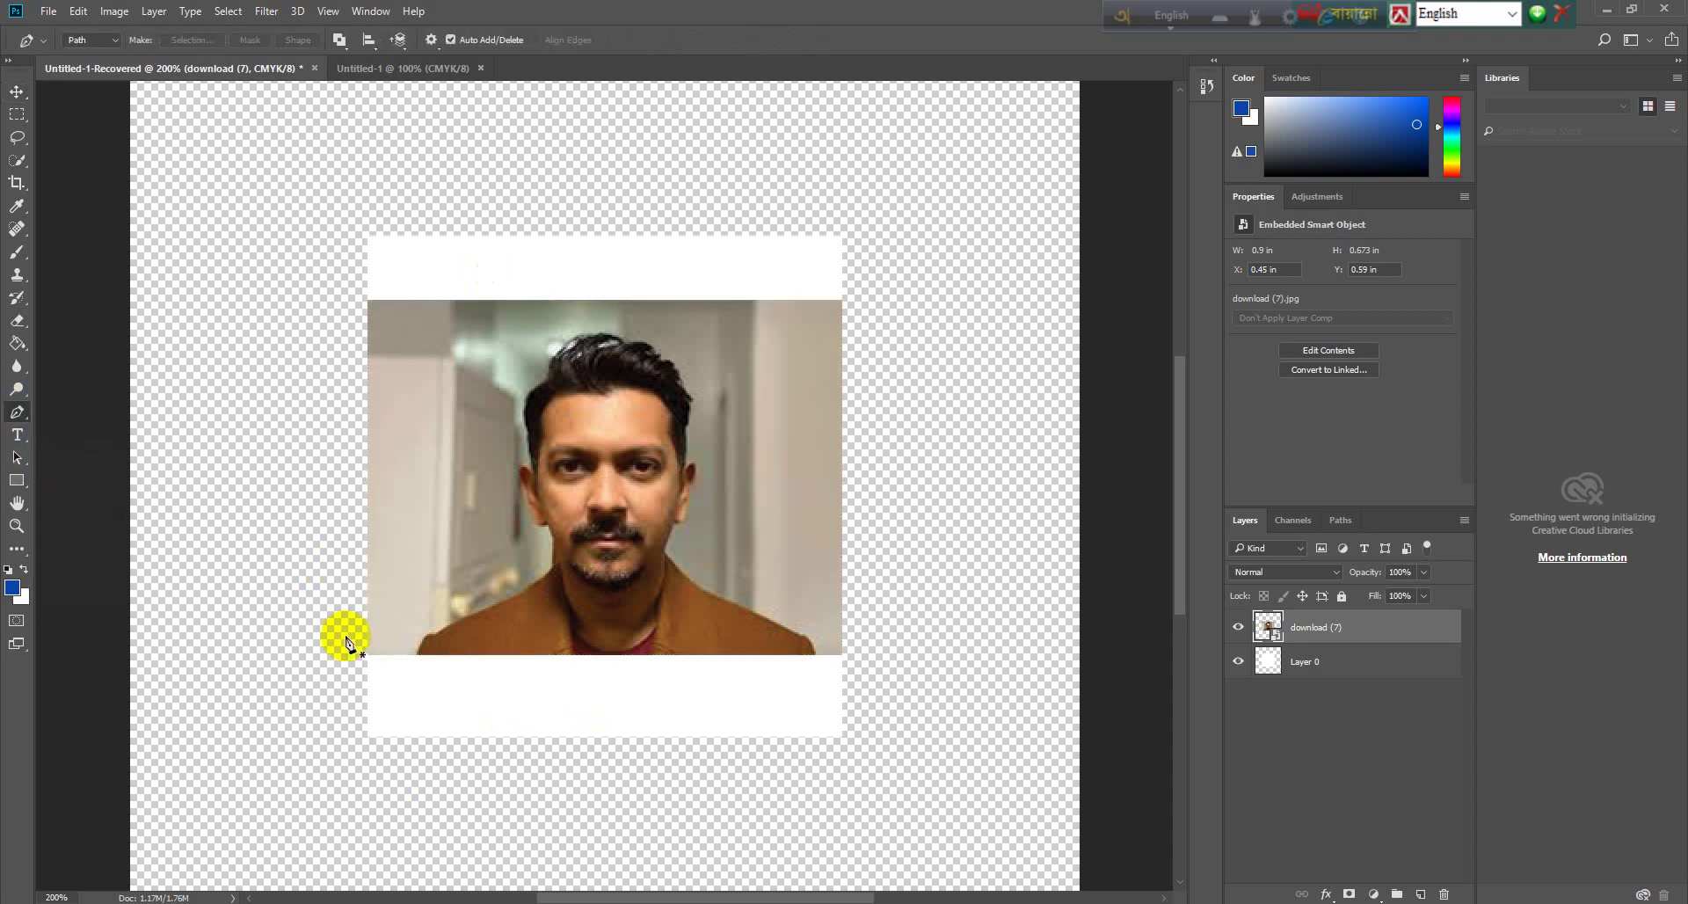
pyautogui.click(417, 656)
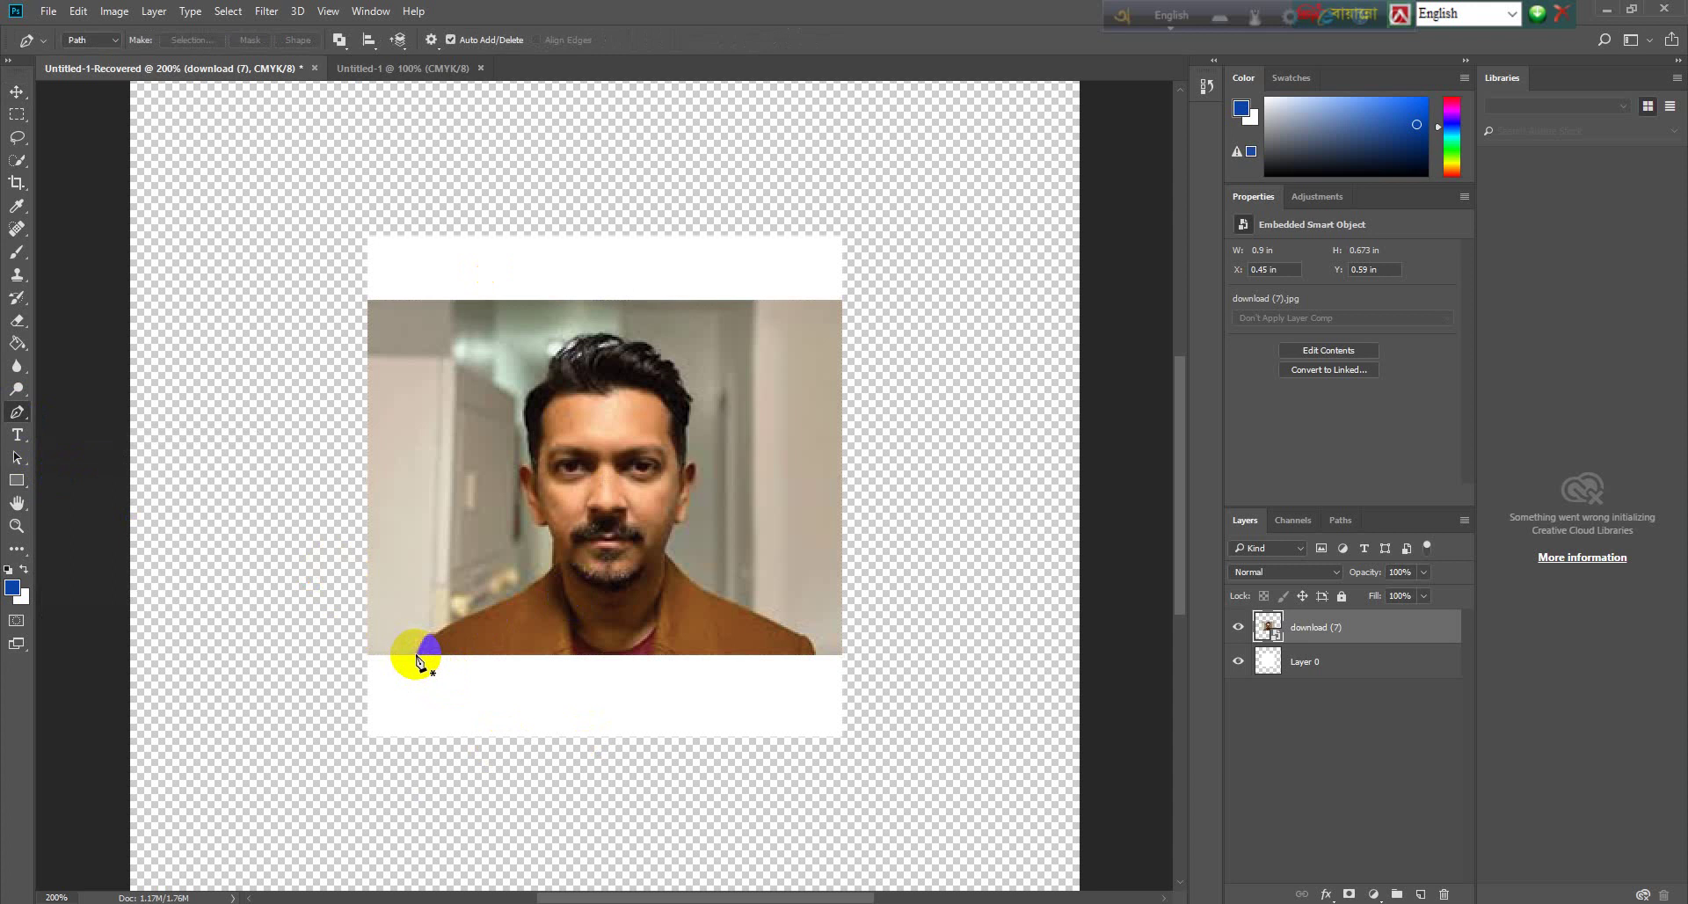
pyautogui.click(434, 643)
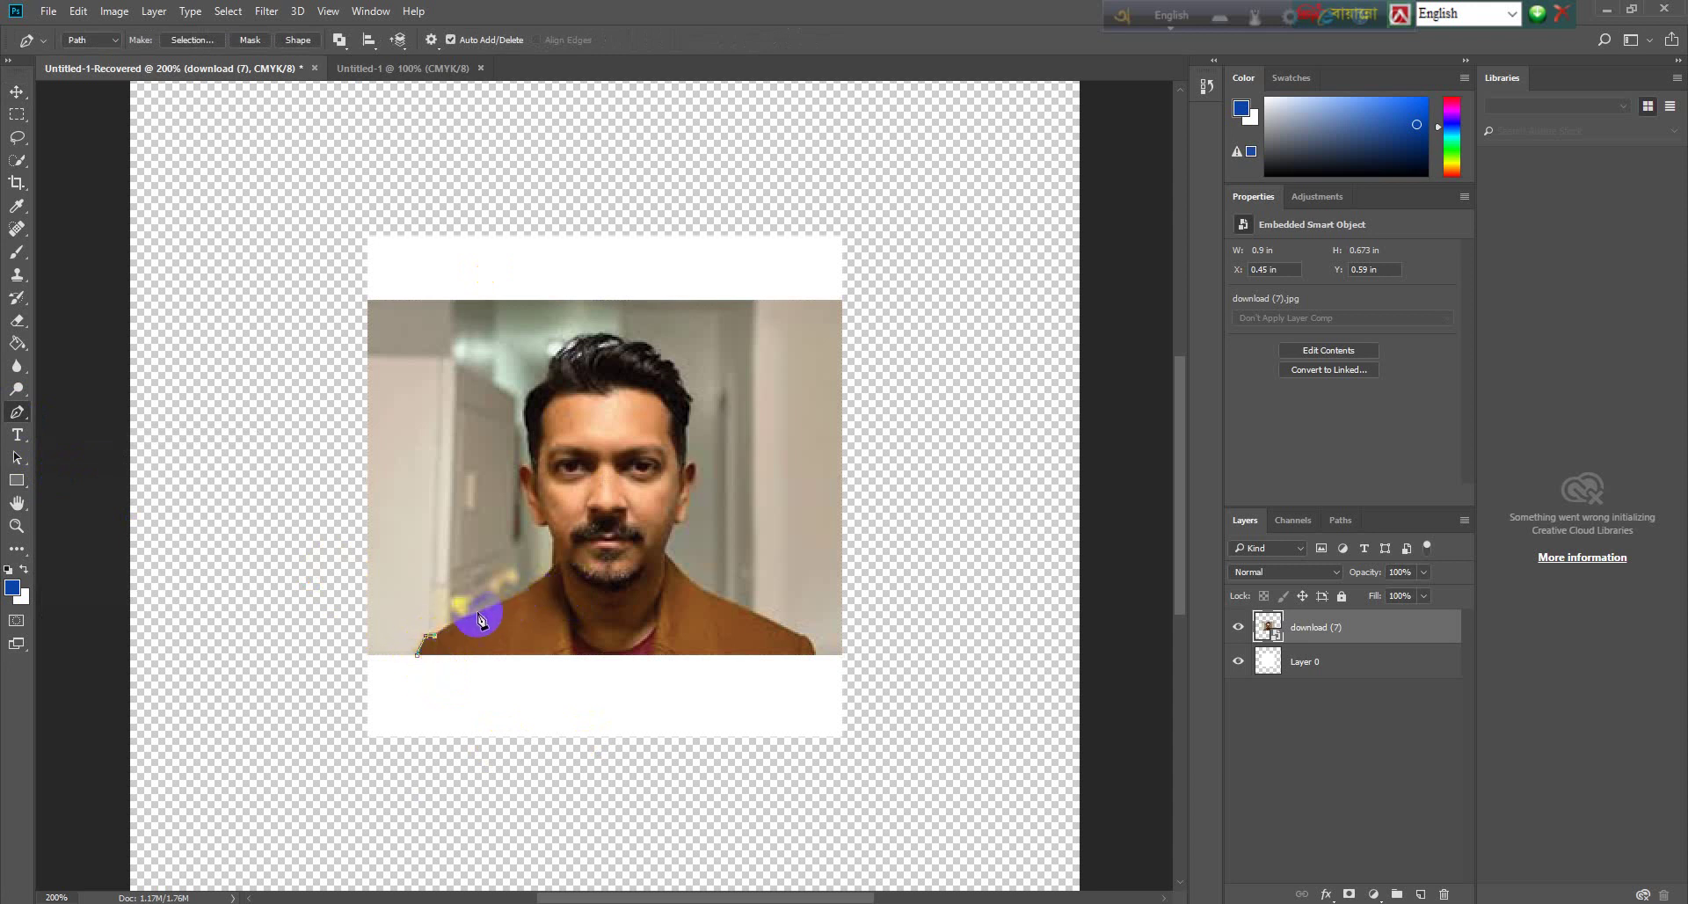
pyautogui.click(466, 619)
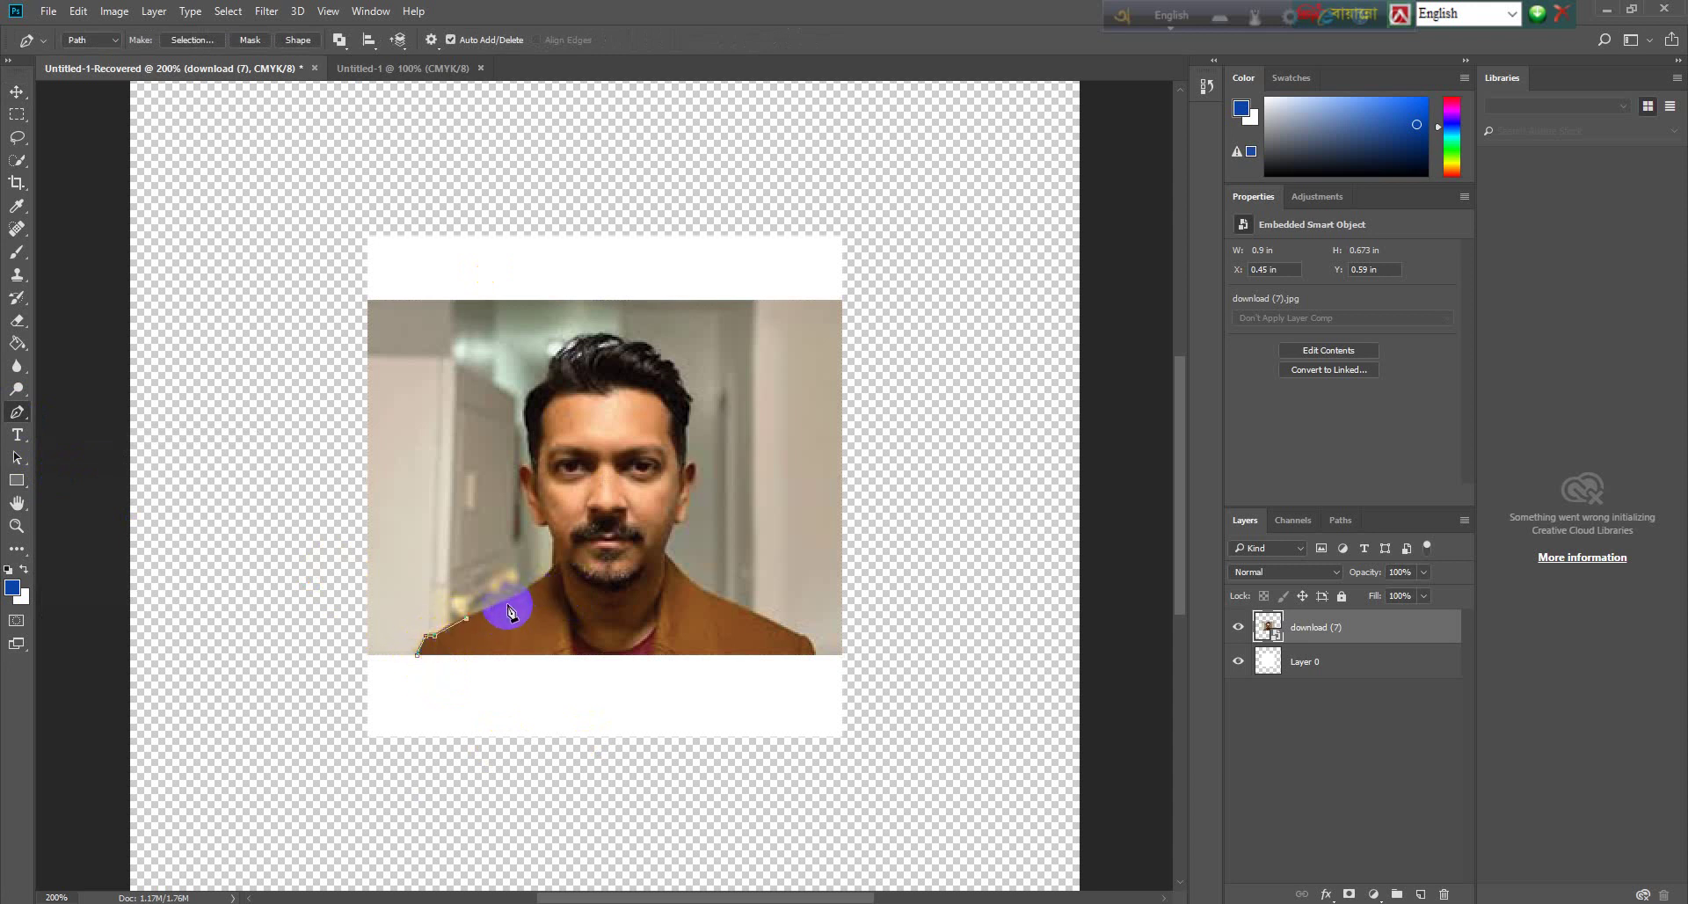
pyautogui.click(510, 600)
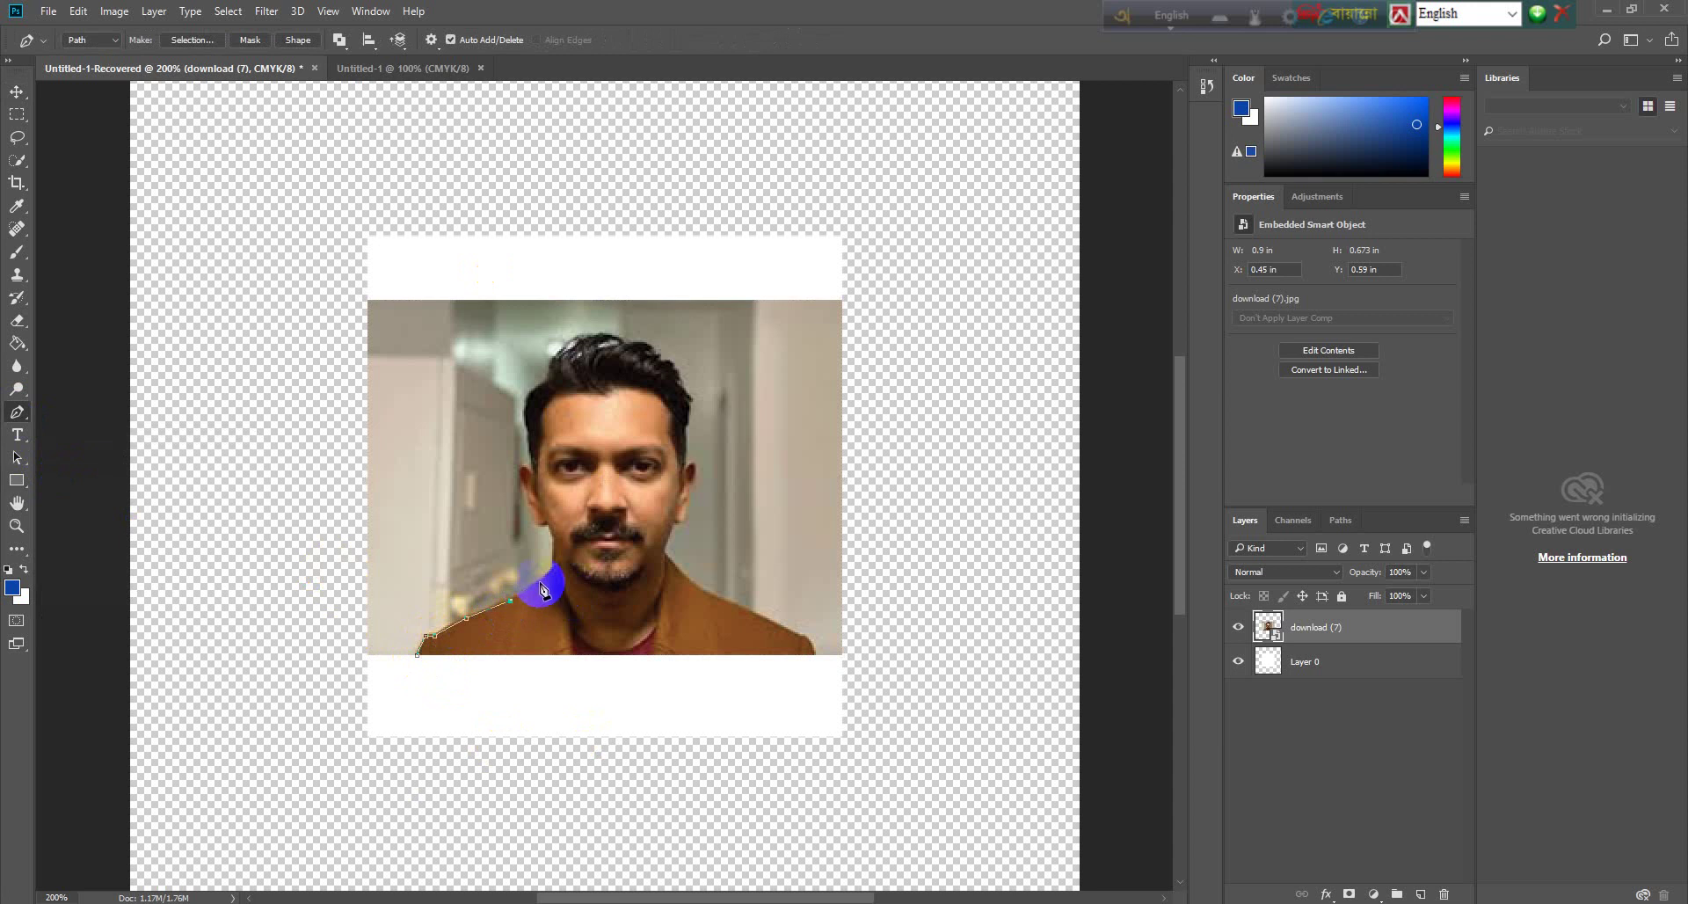
pyautogui.click(540, 583)
pyautogui.click(551, 567)
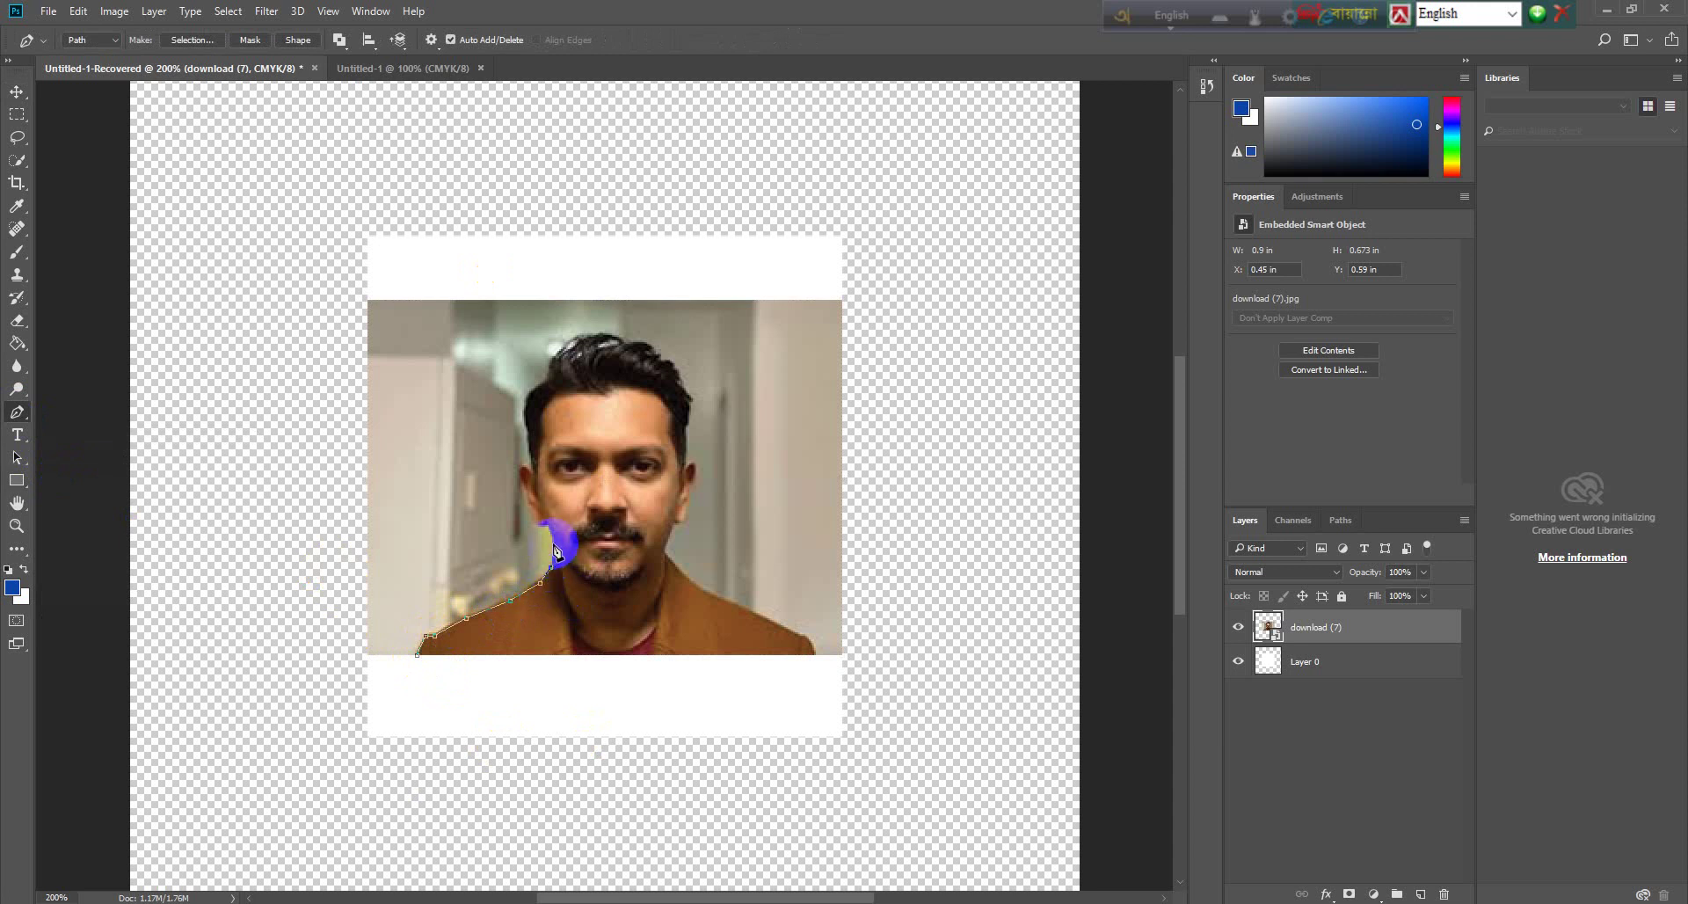
pyautogui.click(551, 540)
pyautogui.click(533, 522)
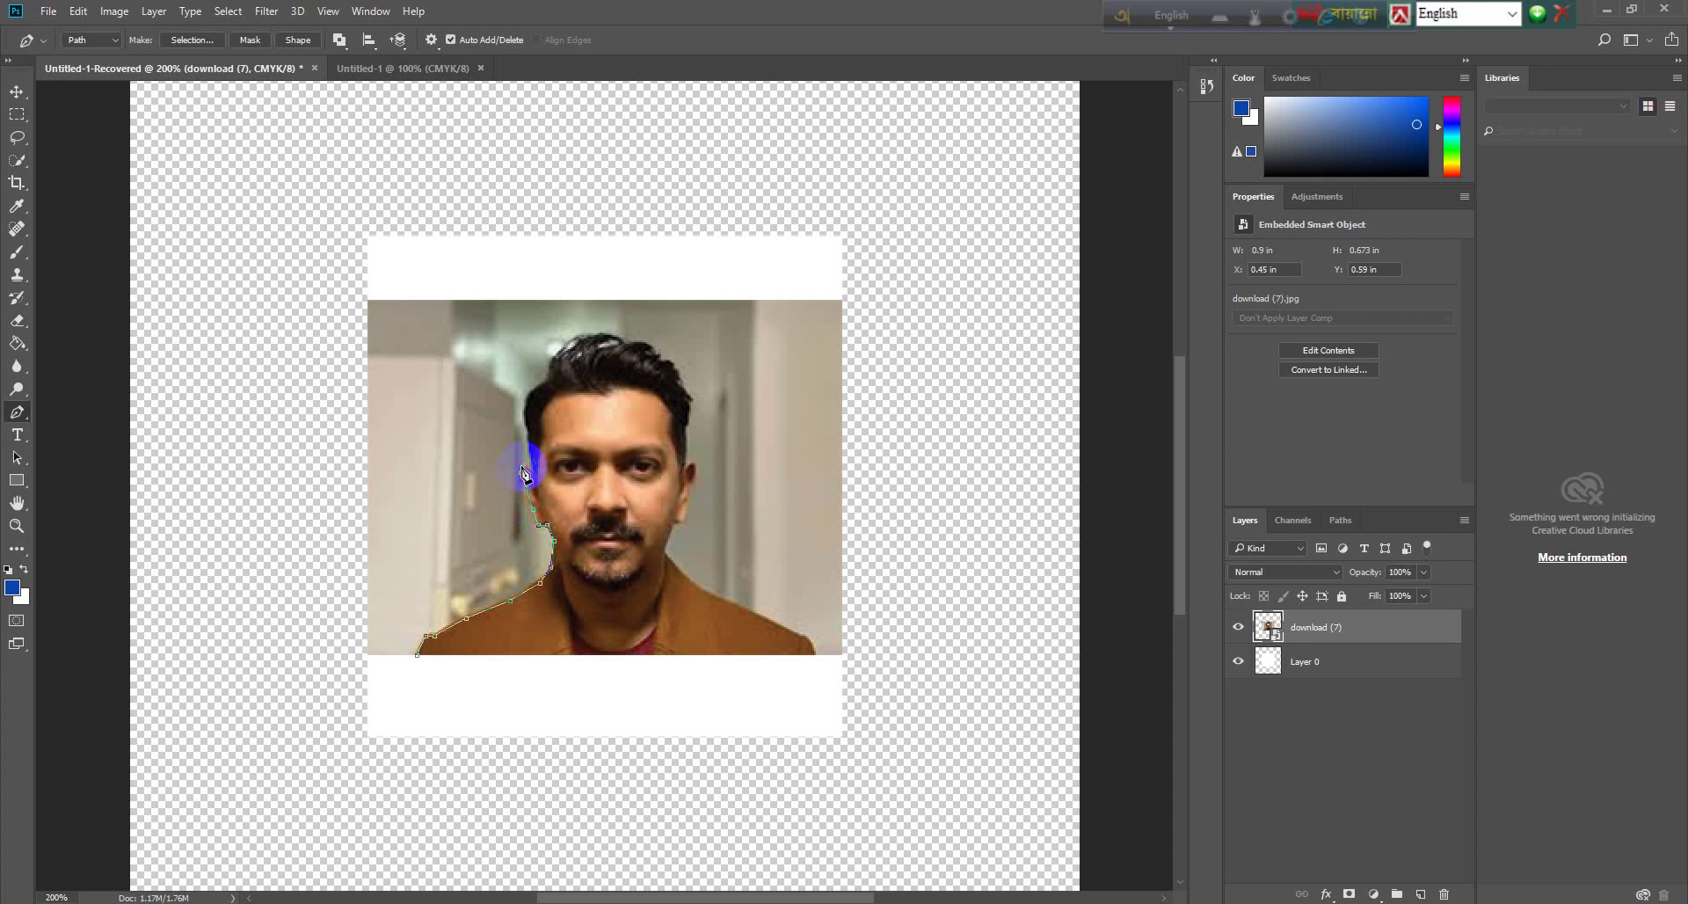
pyautogui.click(524, 472)
pyautogui.click(533, 387)
# Step: Trace the path over the top of the hair and down past the right ear
pyautogui.click(548, 380)
pyautogui.click(563, 353)
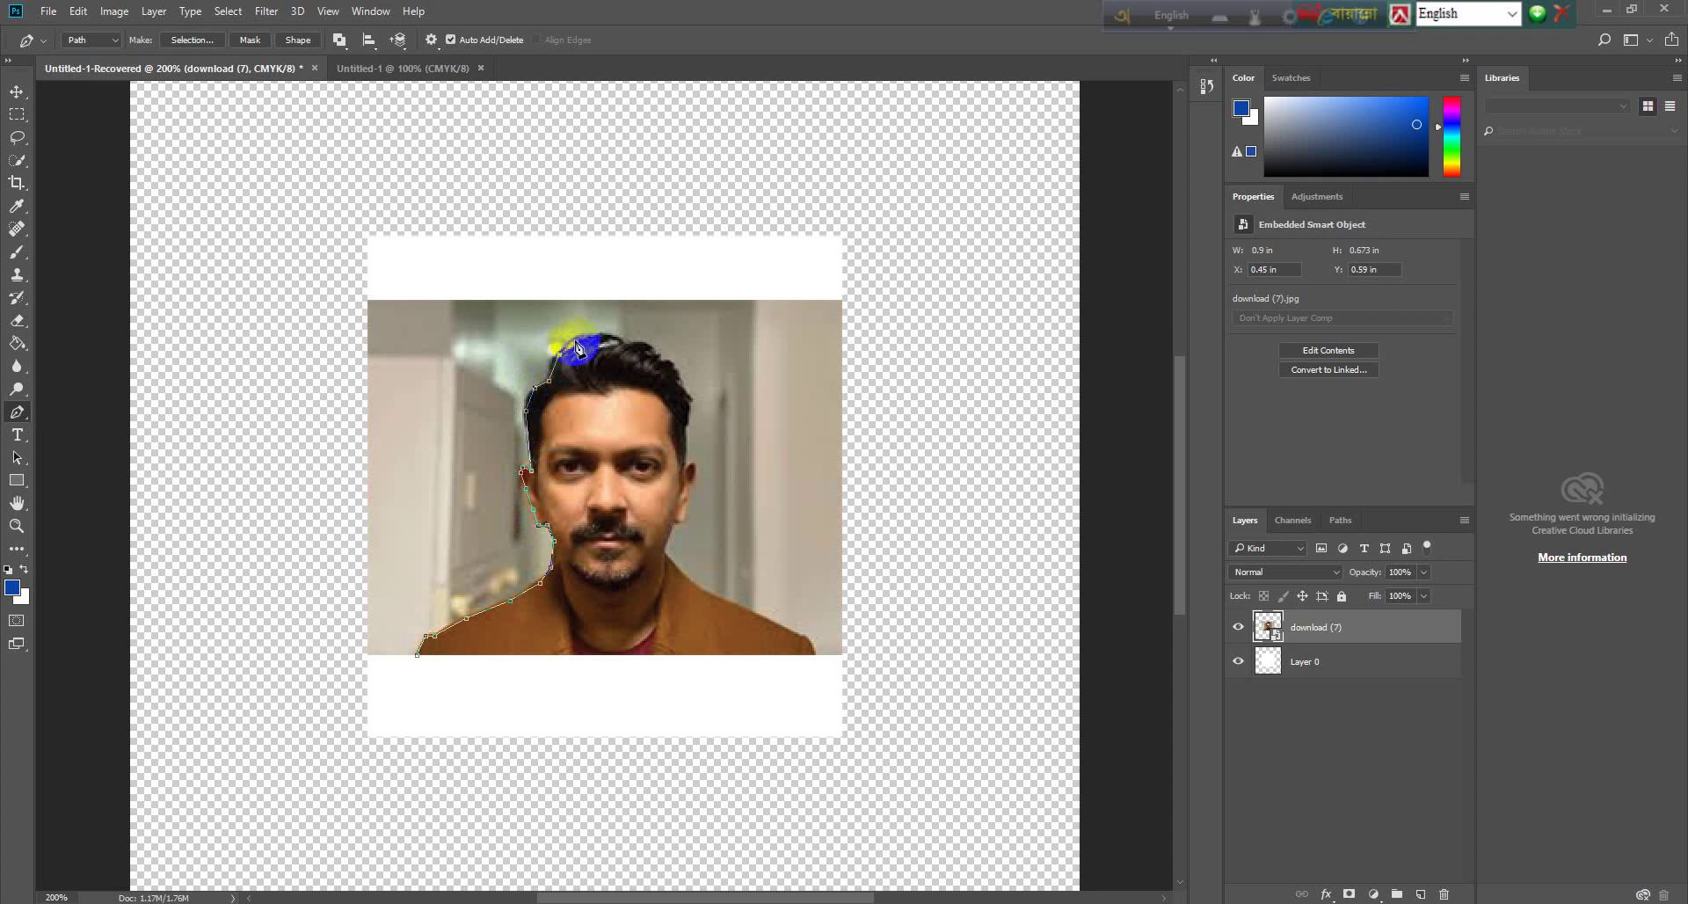
pyautogui.click(585, 337)
pyautogui.click(609, 334)
pyautogui.click(625, 342)
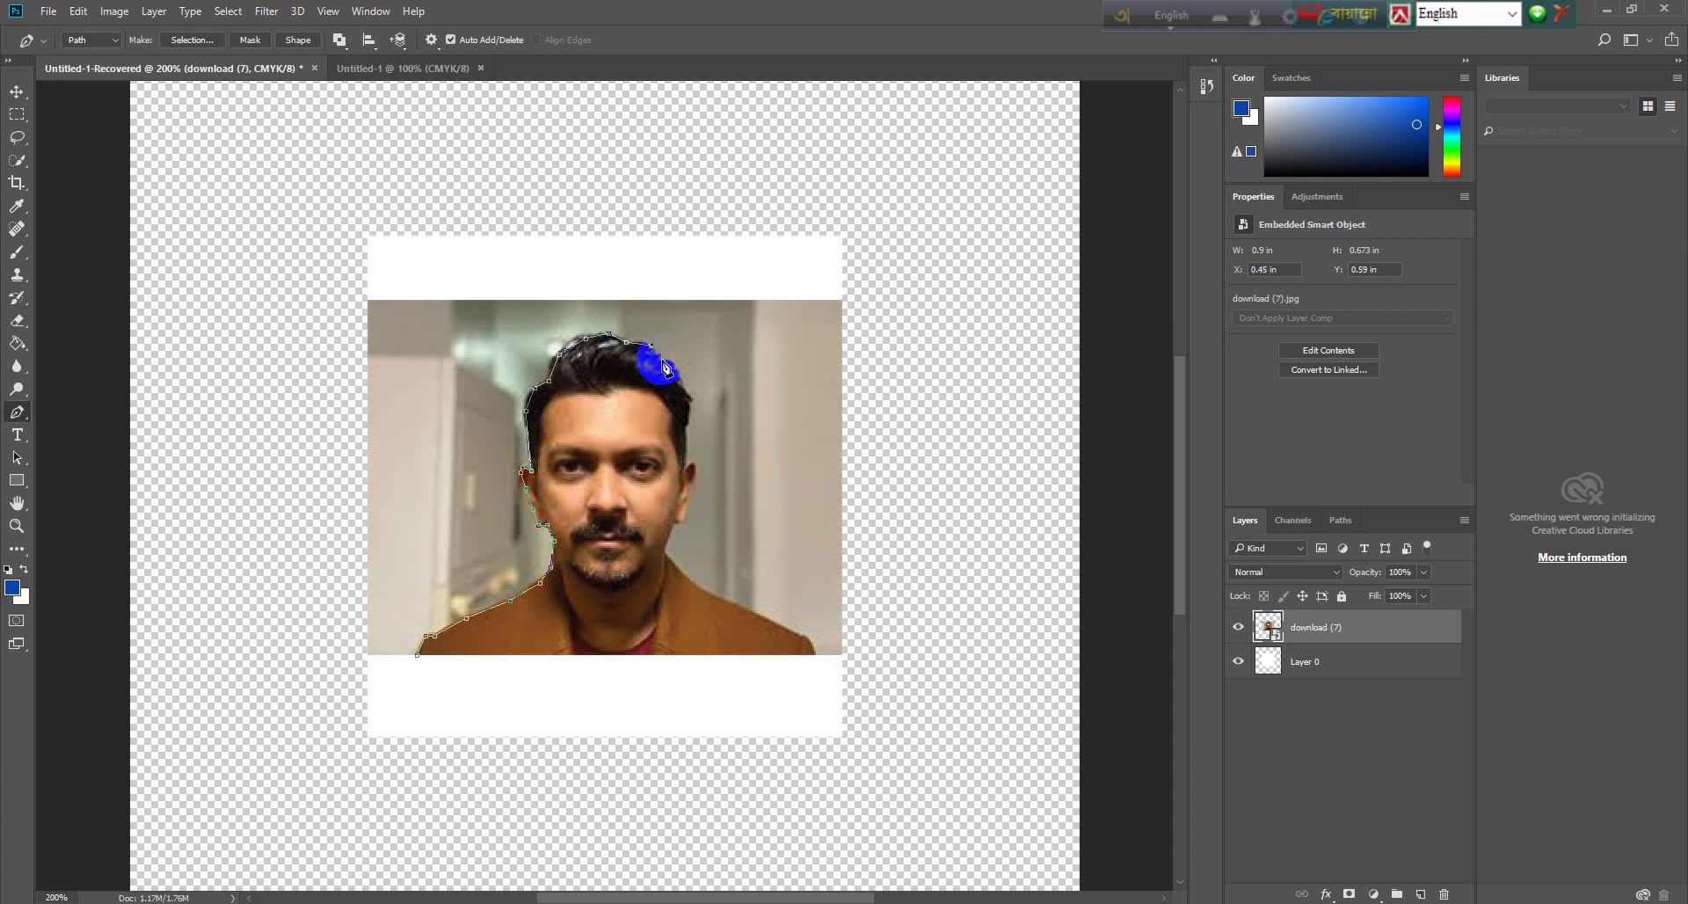
pyautogui.click(691, 400)
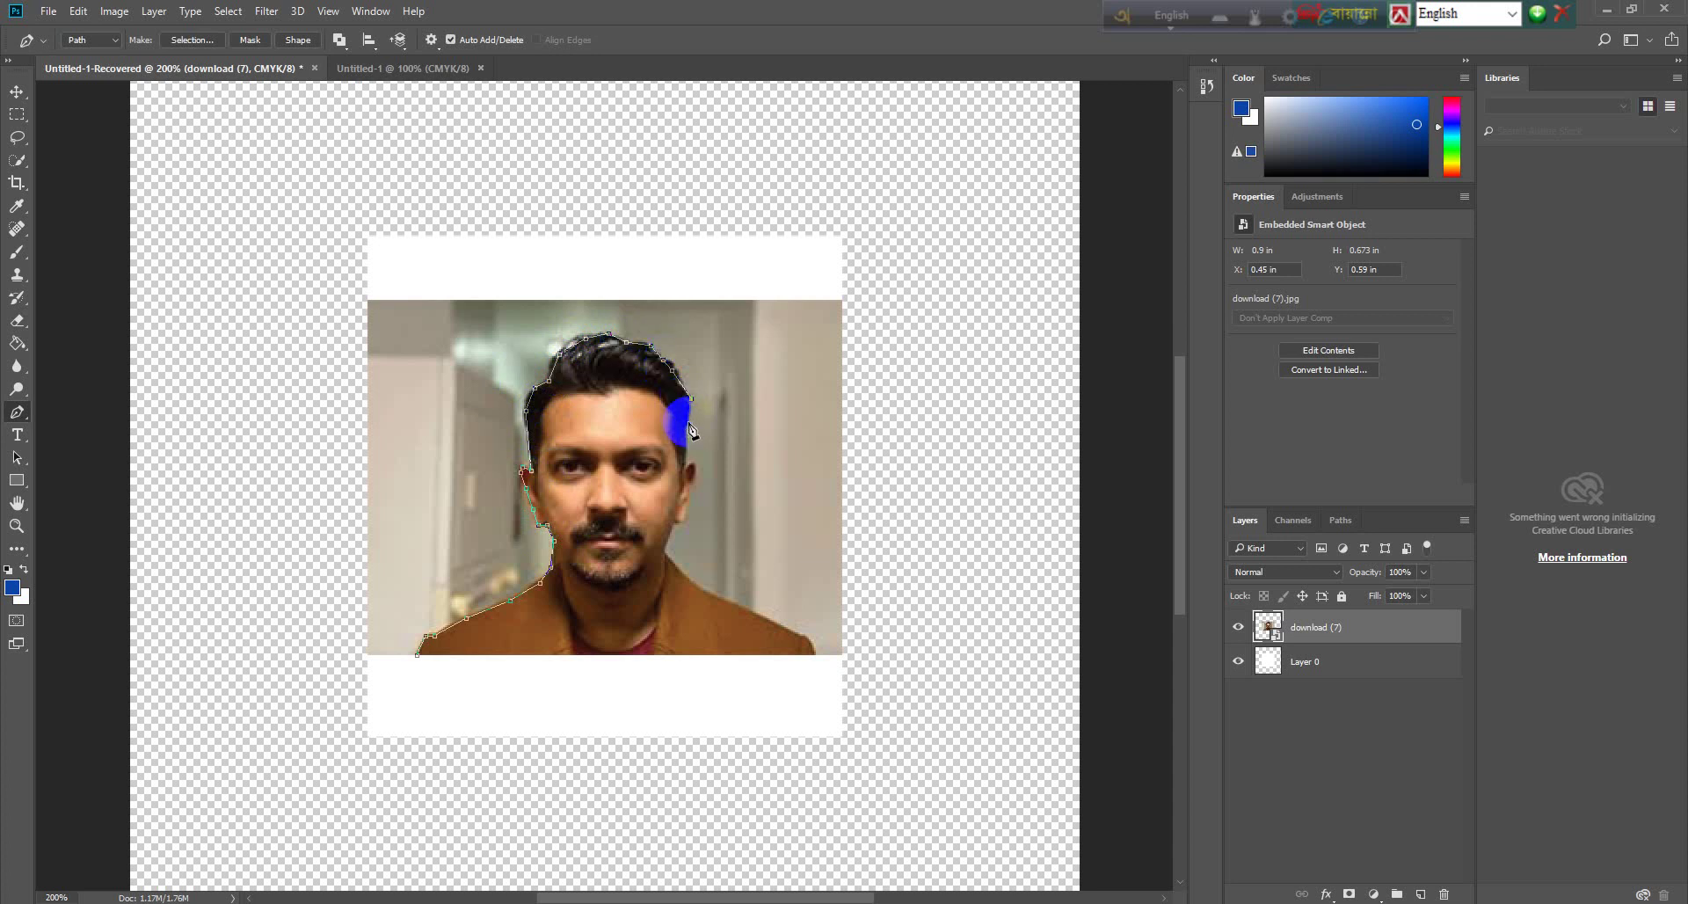
pyautogui.click(689, 451)
pyautogui.click(698, 475)
pyautogui.click(693, 485)
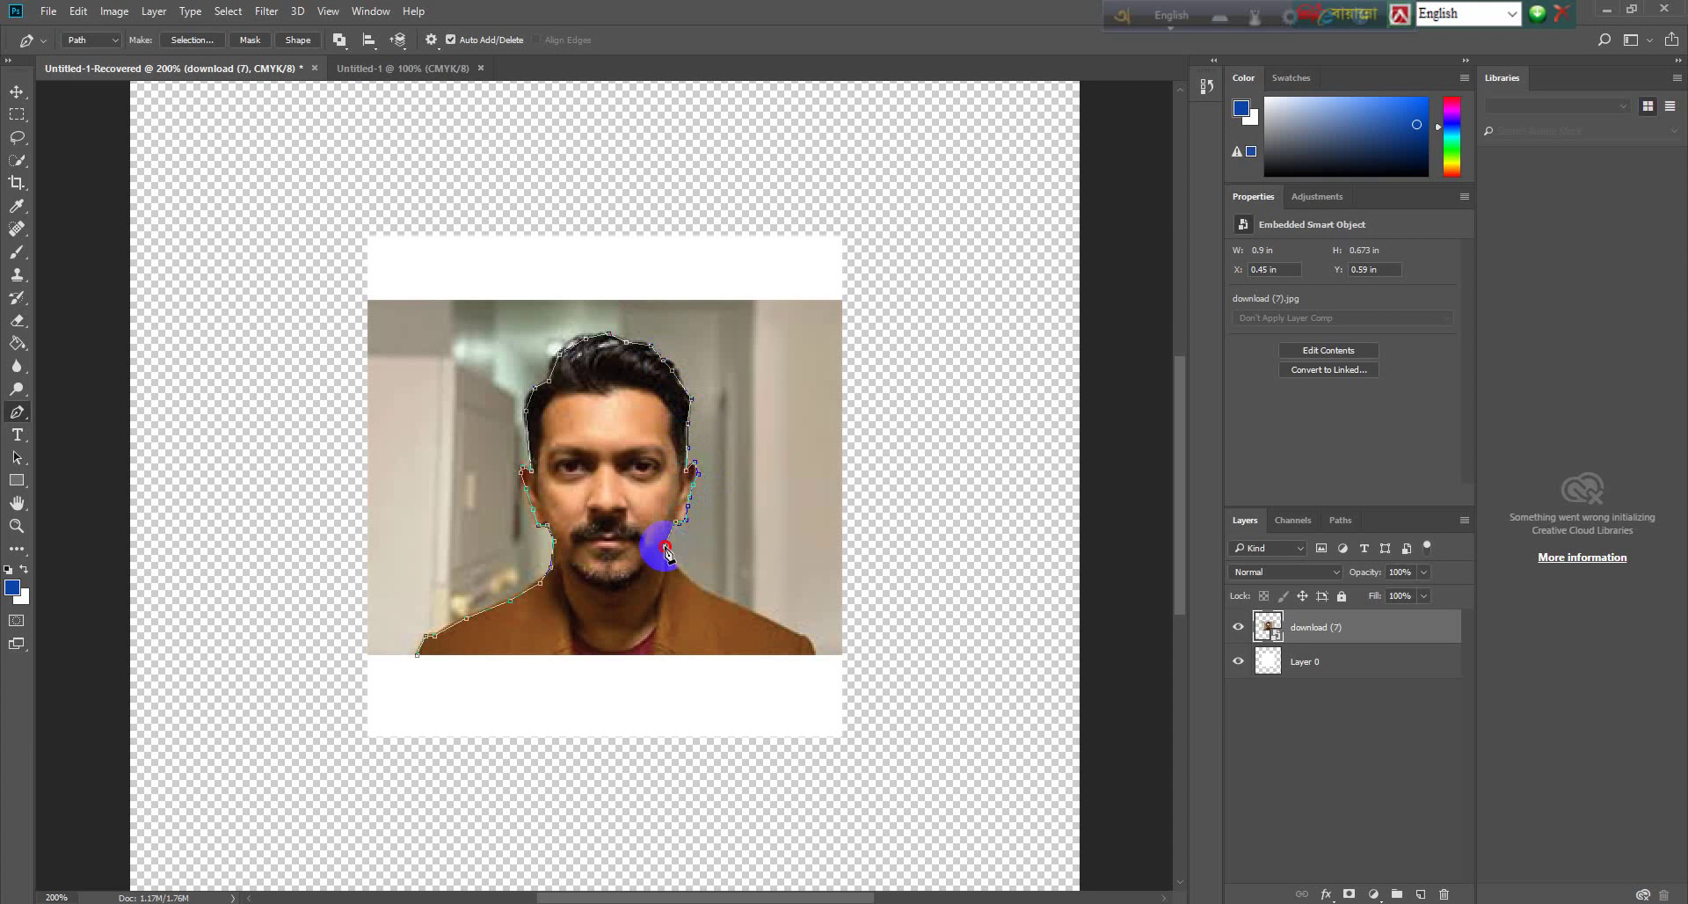
# Step: Continue the path along the right jaw and shoulder to the photo's lower-right corner
pyautogui.click(665, 547)
pyautogui.click(666, 557)
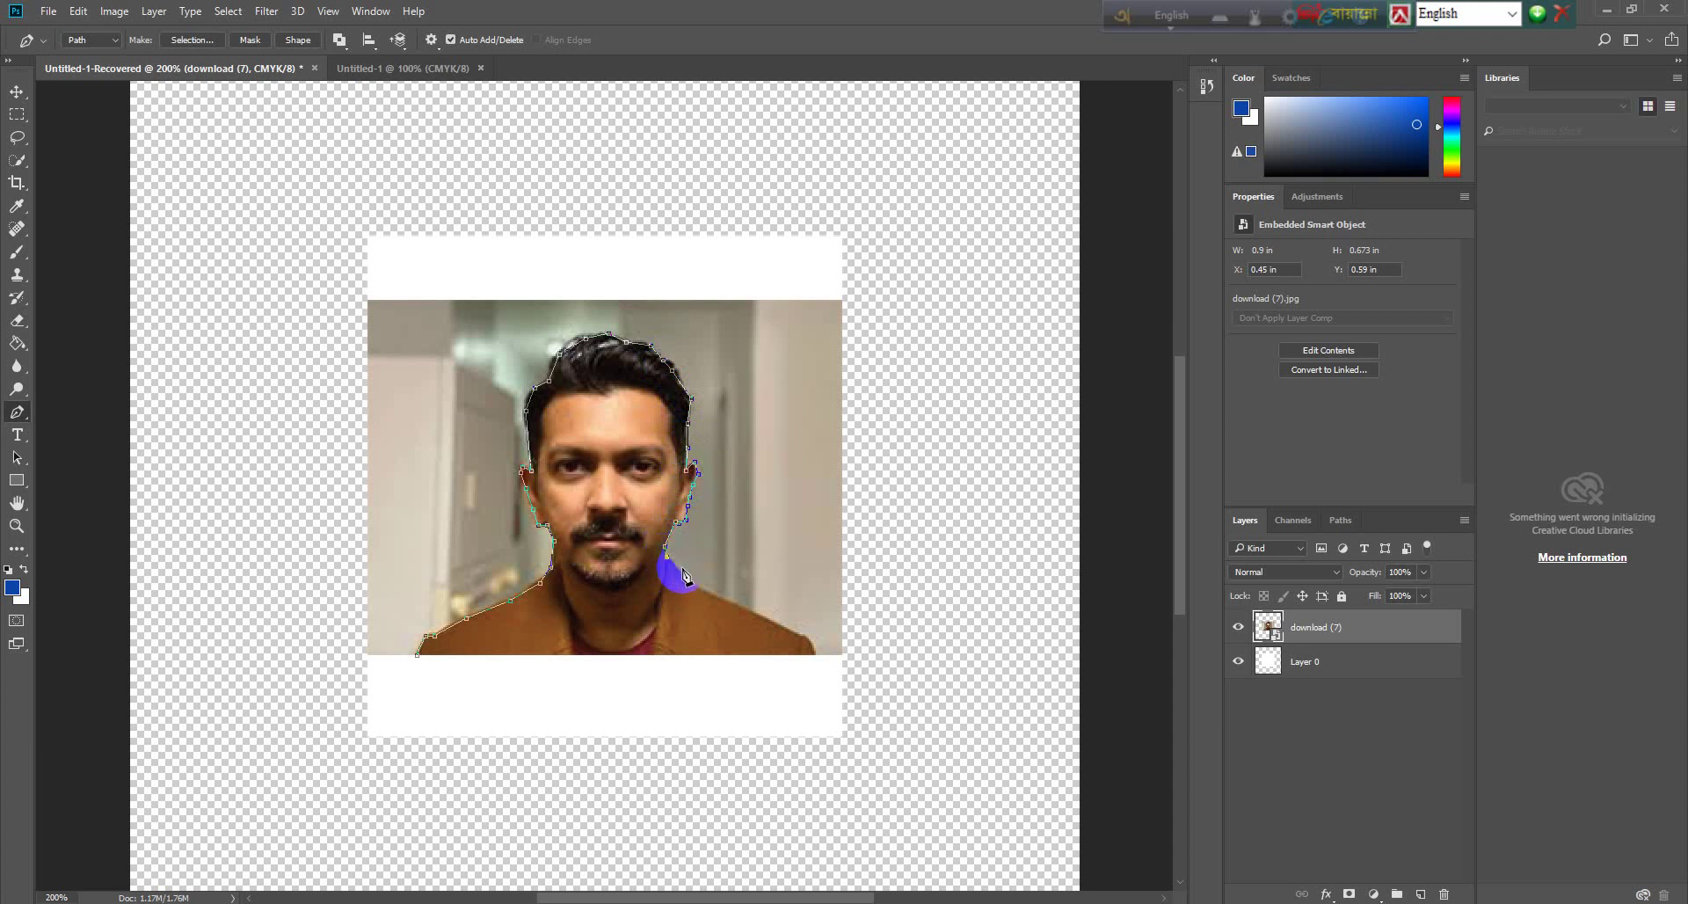
pyautogui.click(685, 576)
pyautogui.click(707, 590)
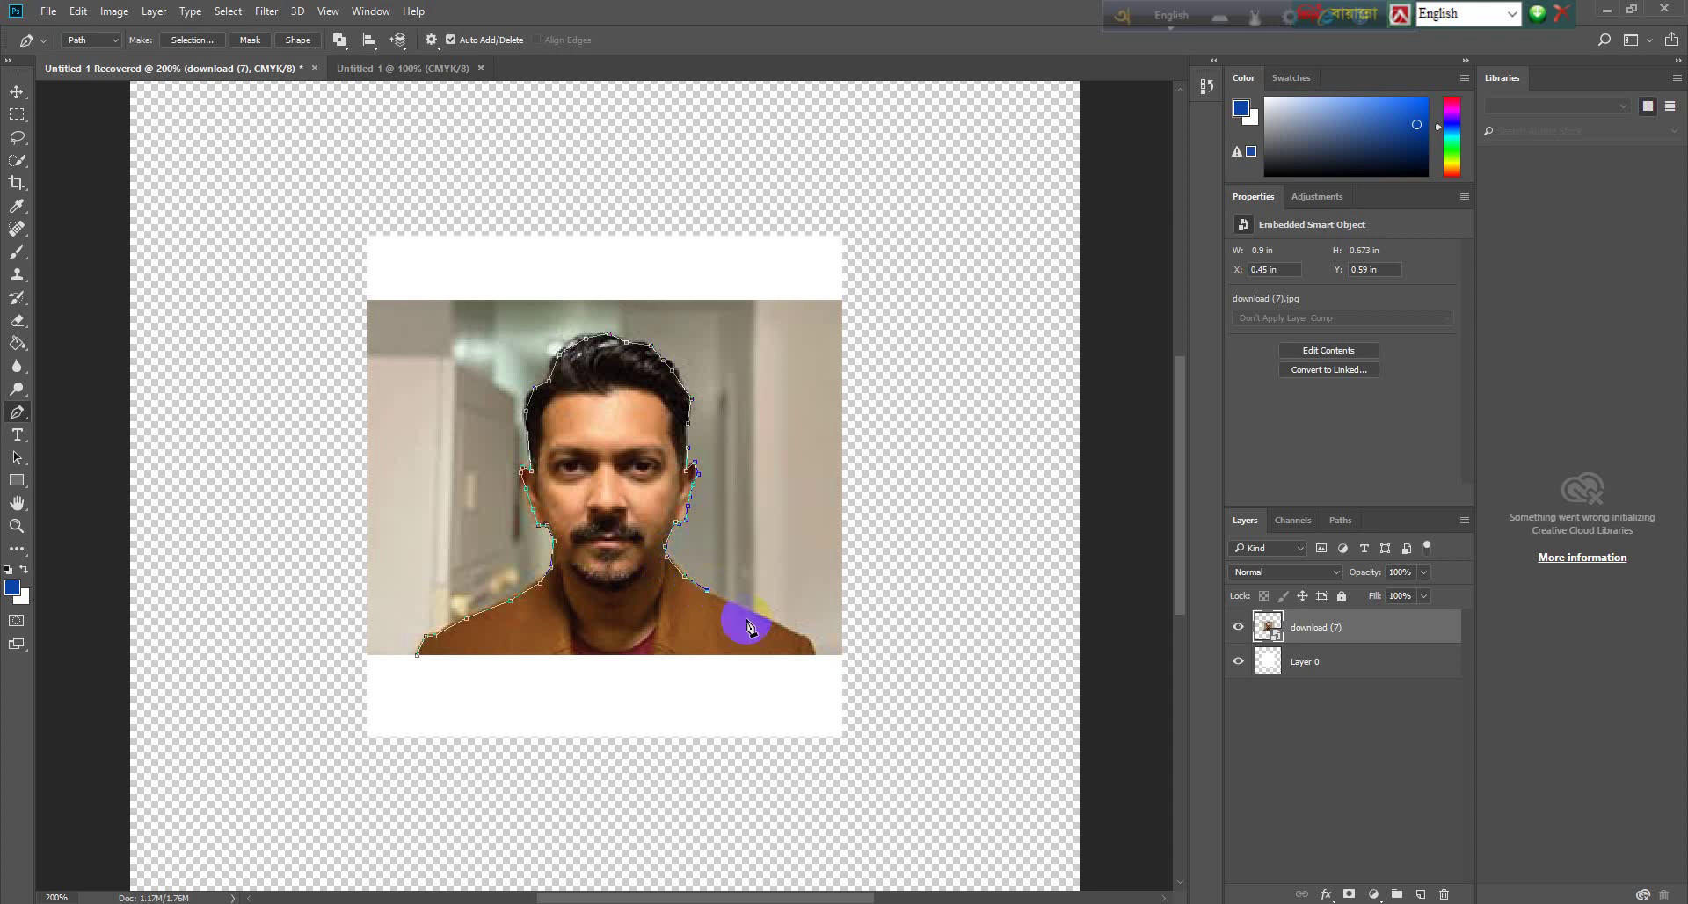
pyautogui.click(801, 635)
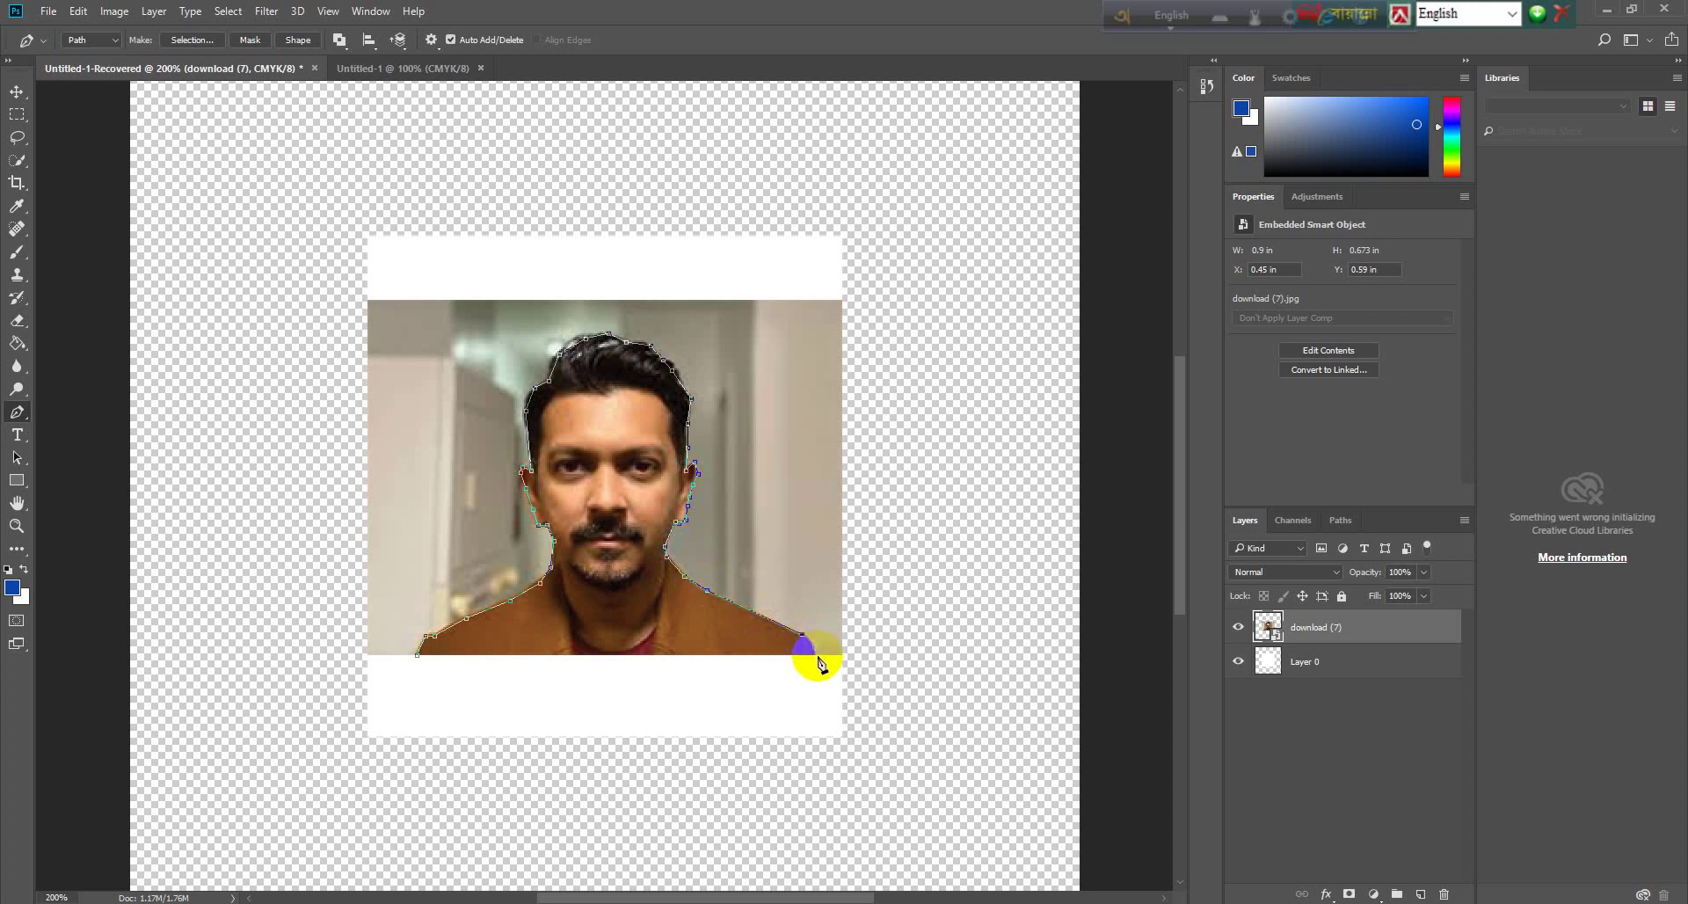
pyautogui.click(815, 655)
# Step: Loop the path outside the photo, close it, and convert it to a selection
pyautogui.moveTo(908, 574); pyautogui.dragTo(908, 545)
pyautogui.click(825, 172)
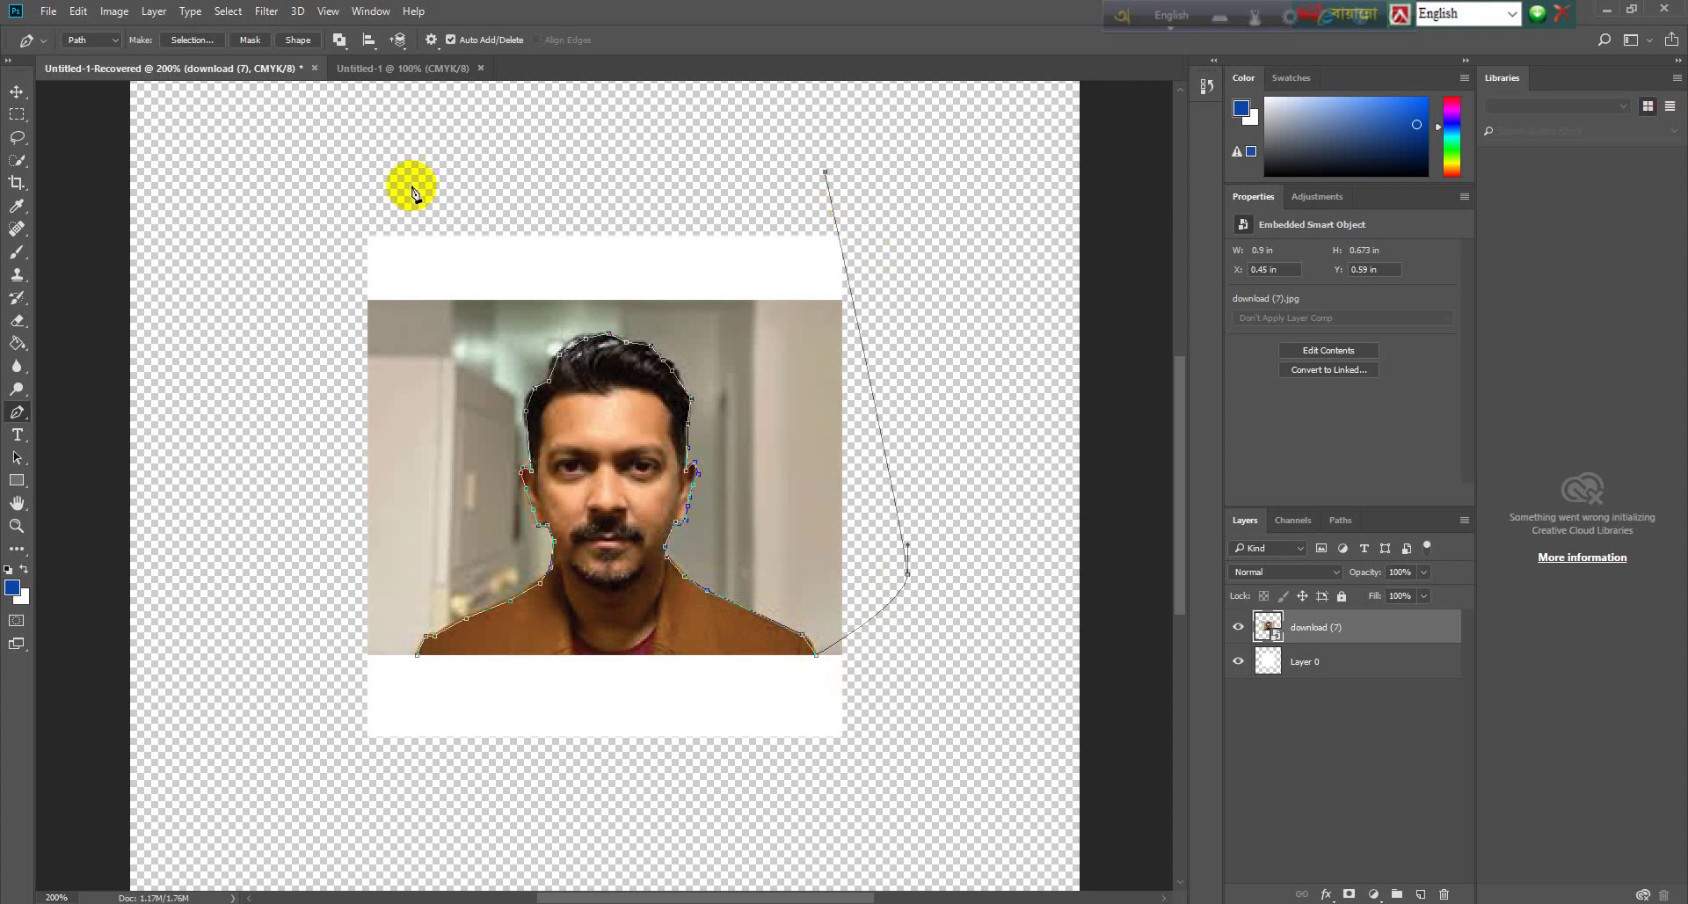
pyautogui.click(410, 182)
pyautogui.click(251, 353)
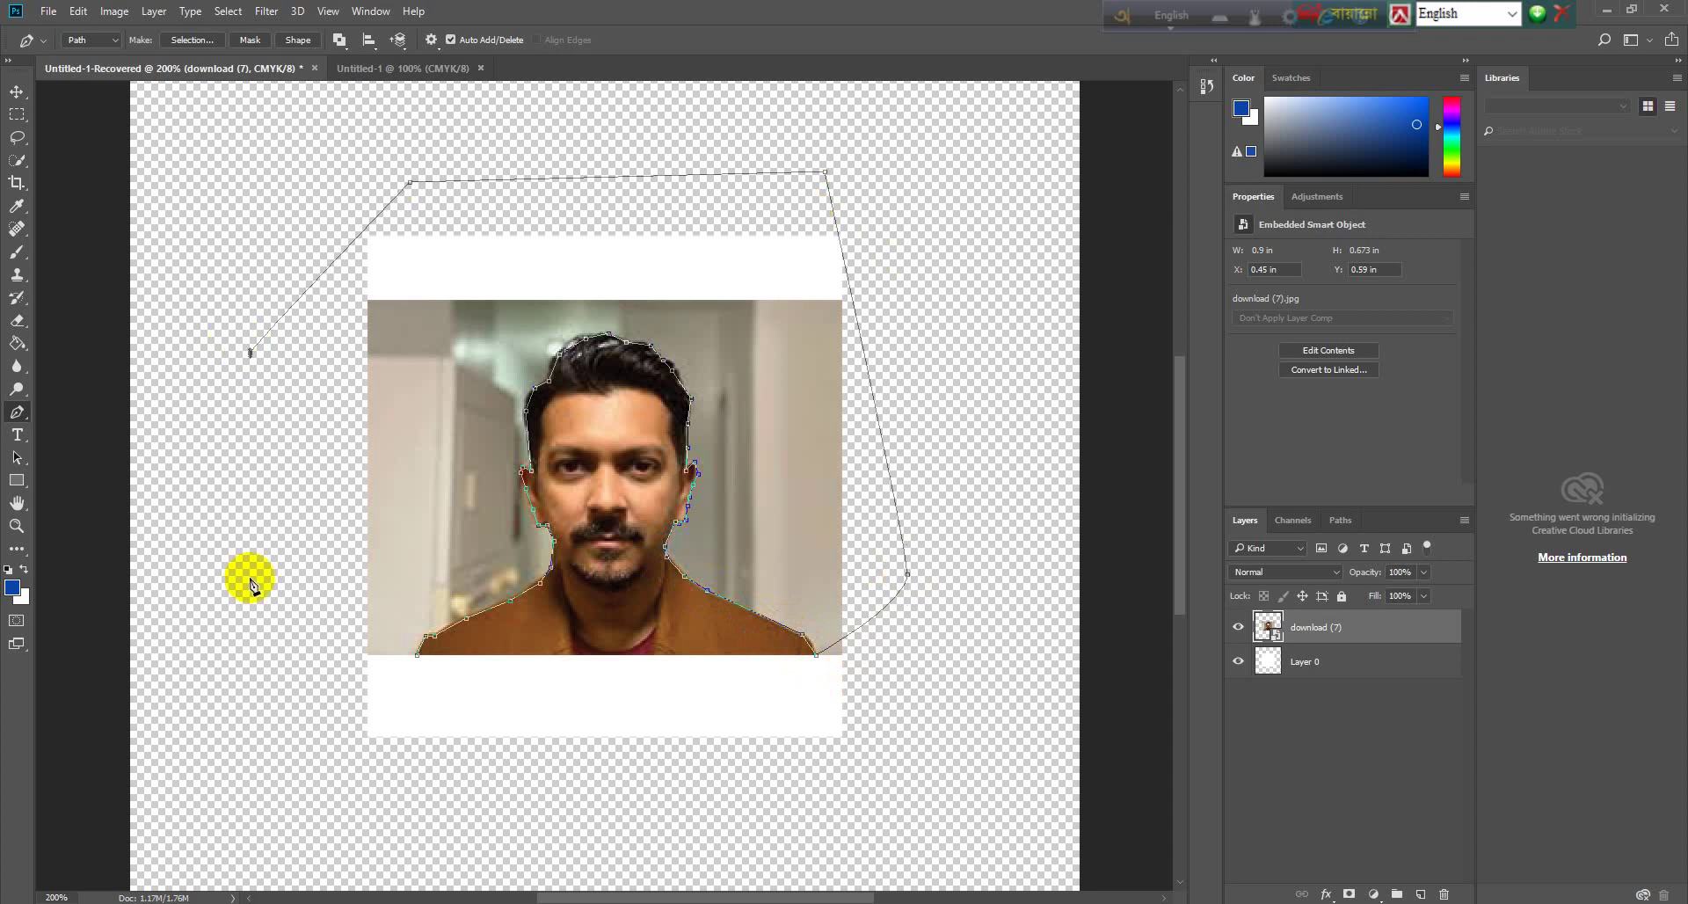
pyautogui.click(269, 674)
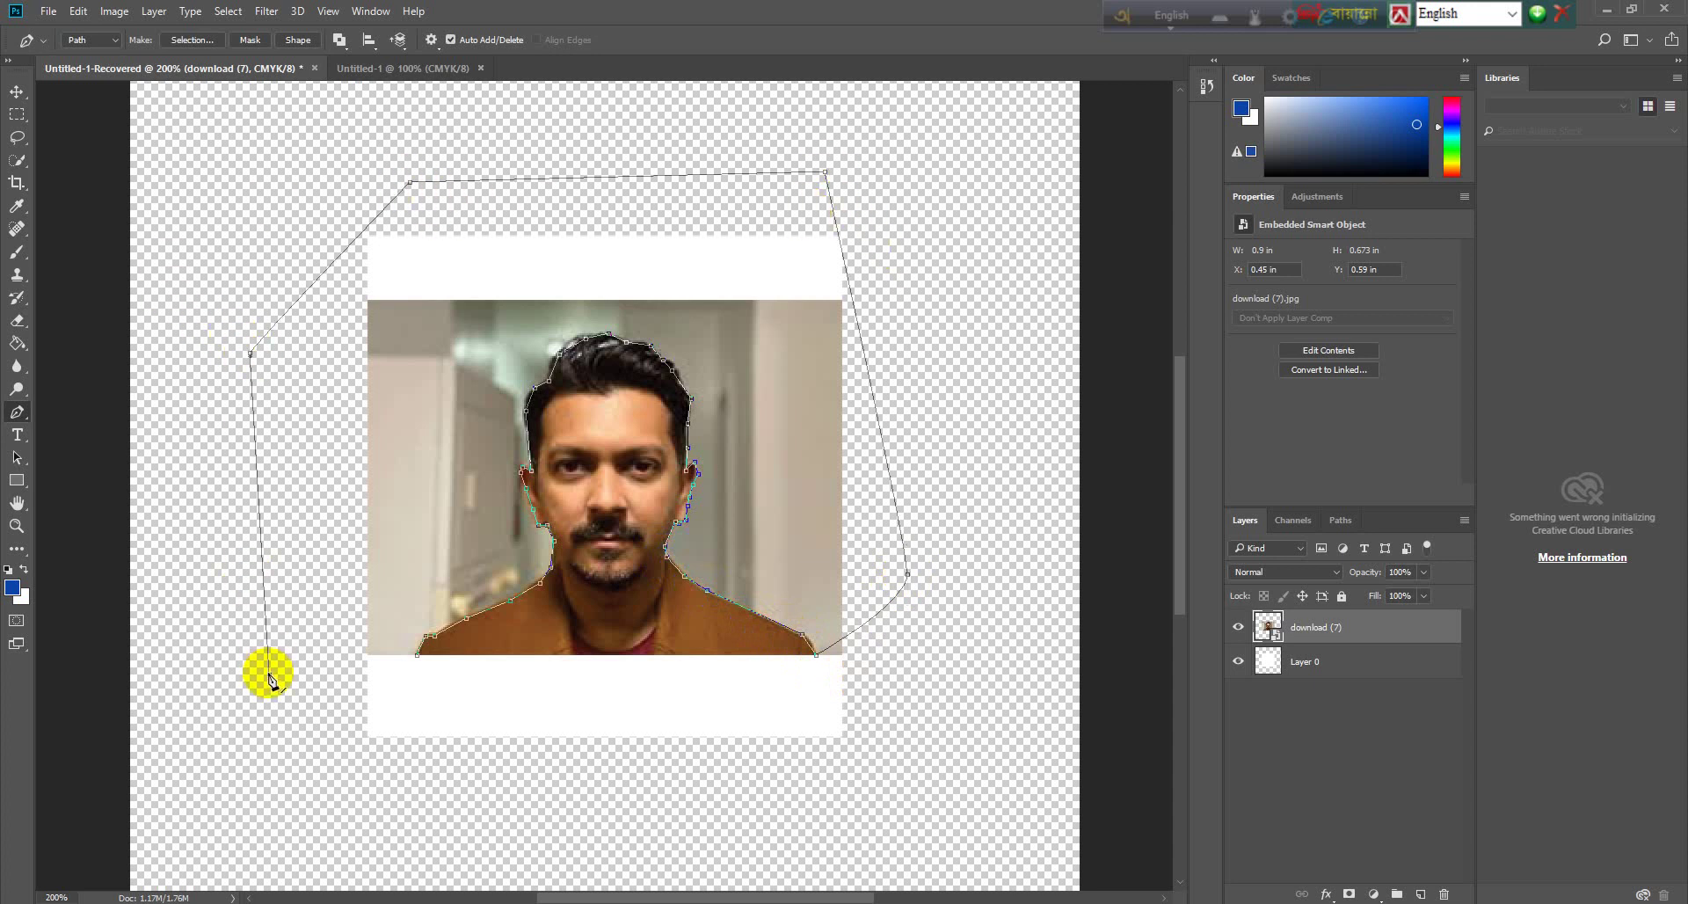
pyautogui.click(417, 655)
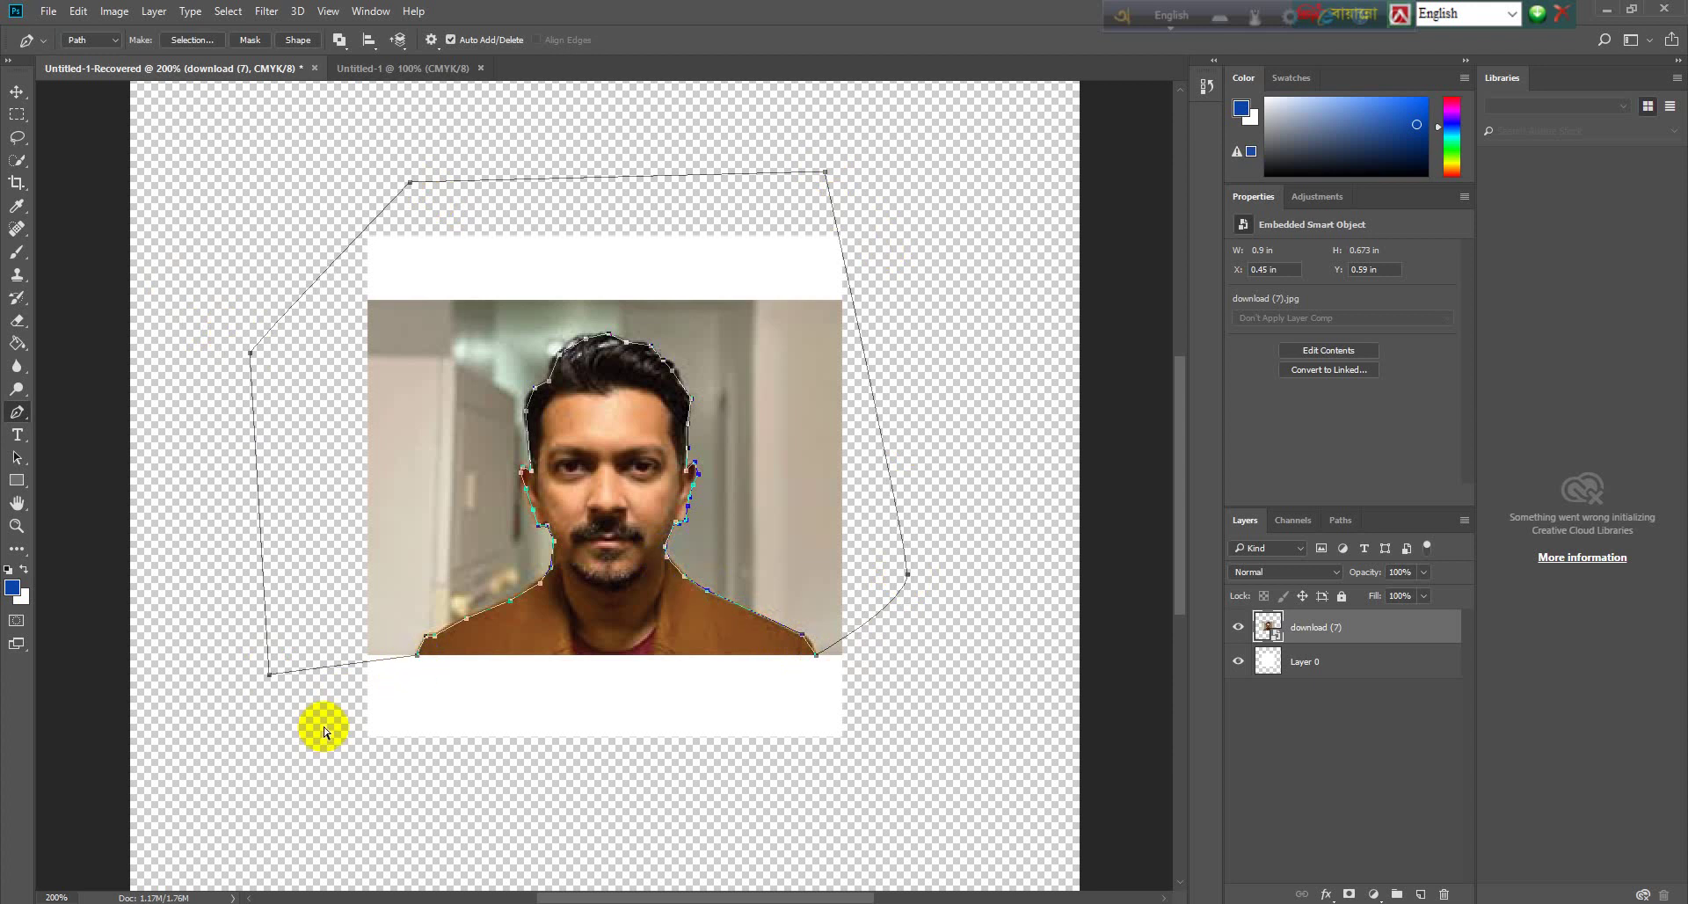
pyautogui.hotkey('ctrl', 'Return')
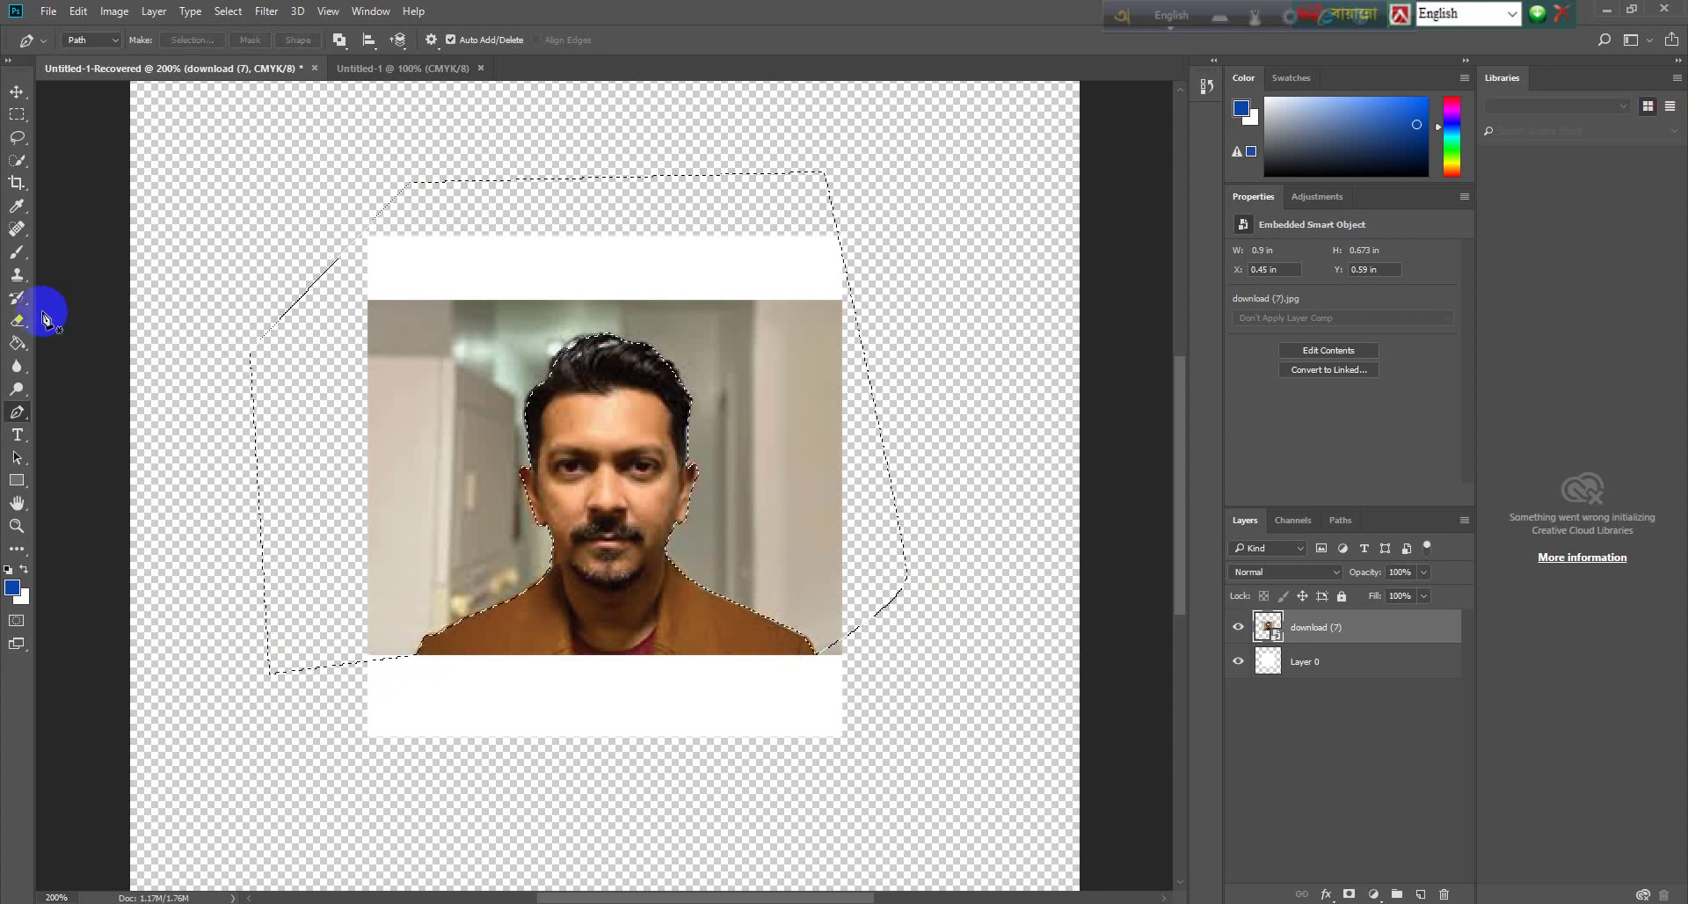
# Step: Rasterize the photo and paint-bucket the right side and most of the wall blue
pyautogui.click(18, 345)
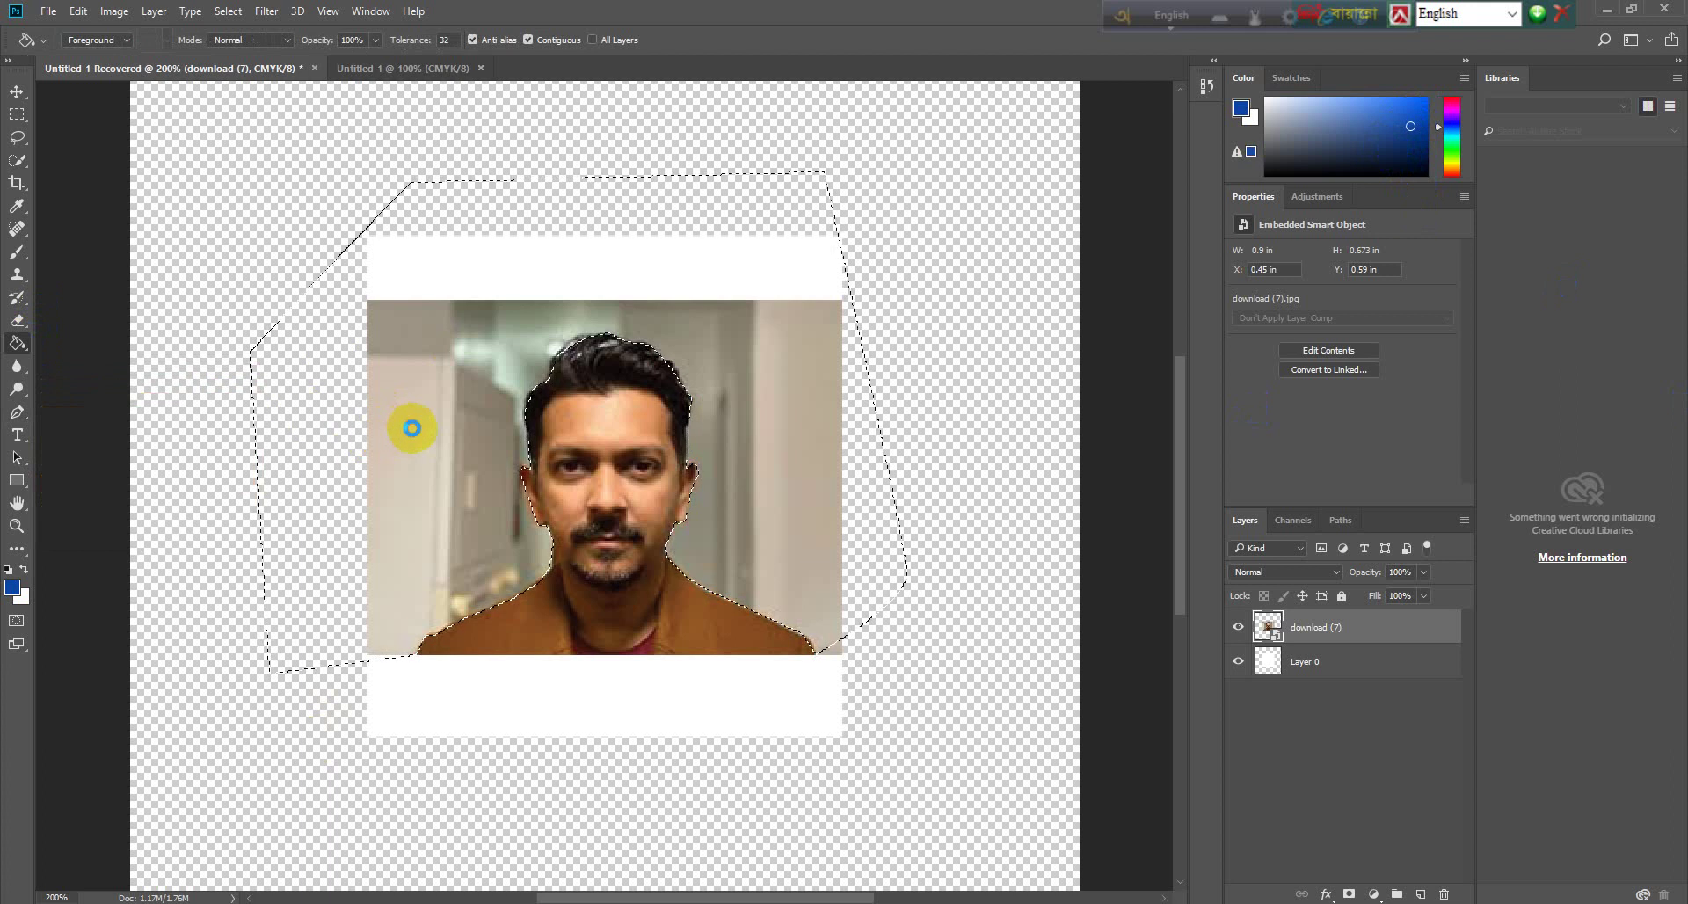
pyautogui.click(412, 428)
pyautogui.click(833, 364)
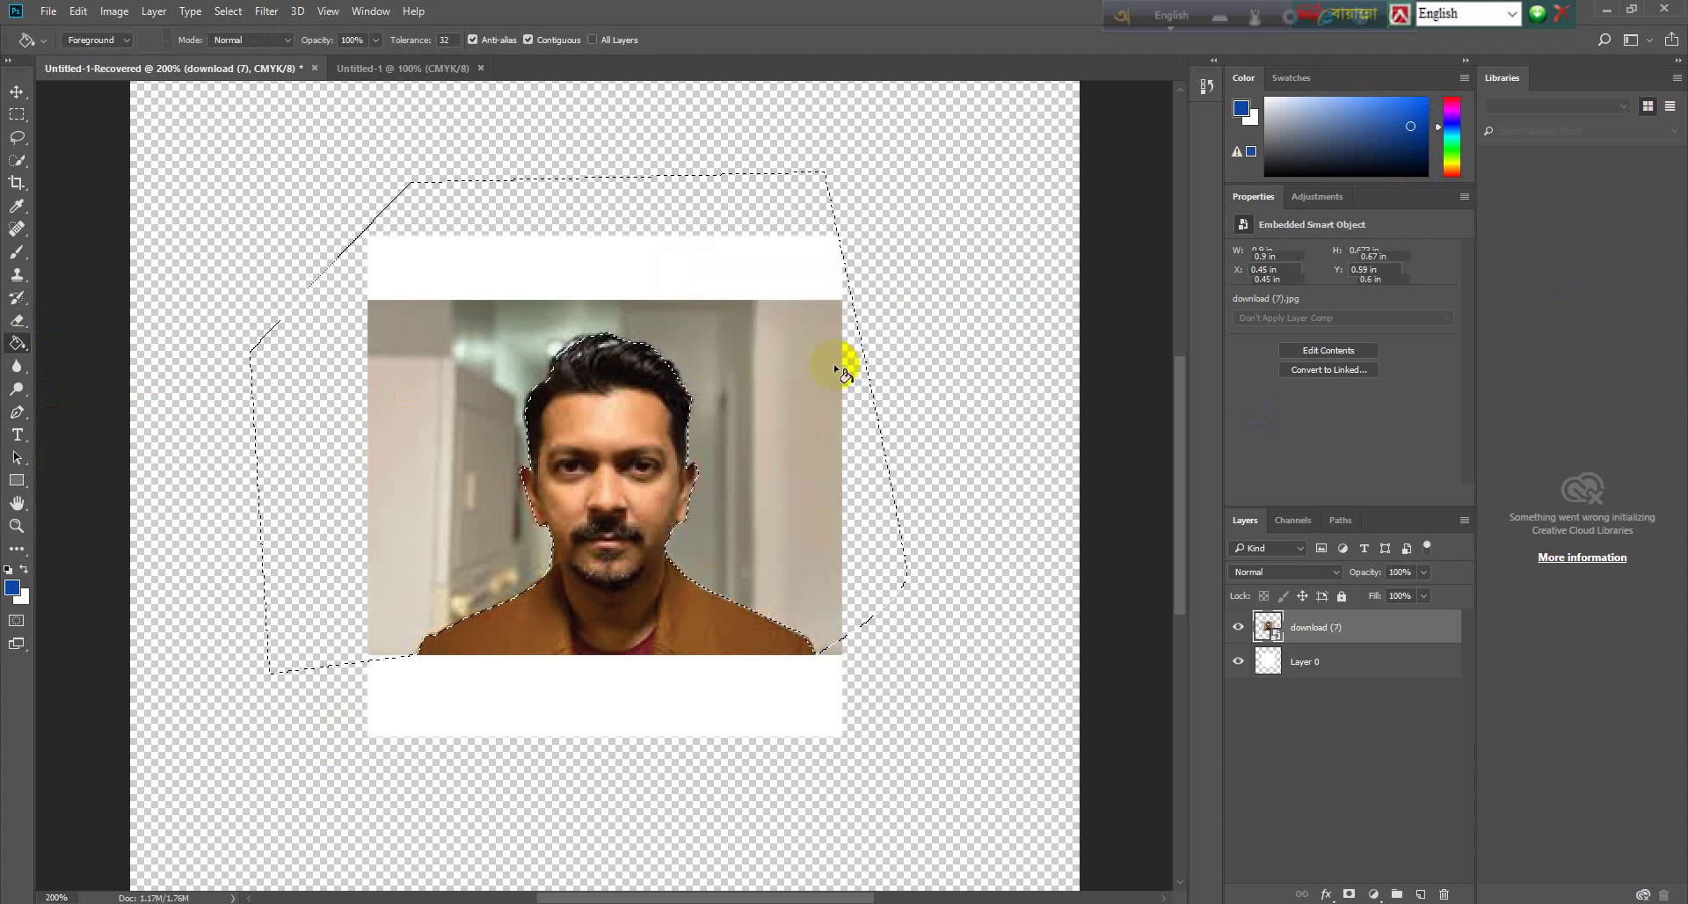
pyautogui.click(783, 431)
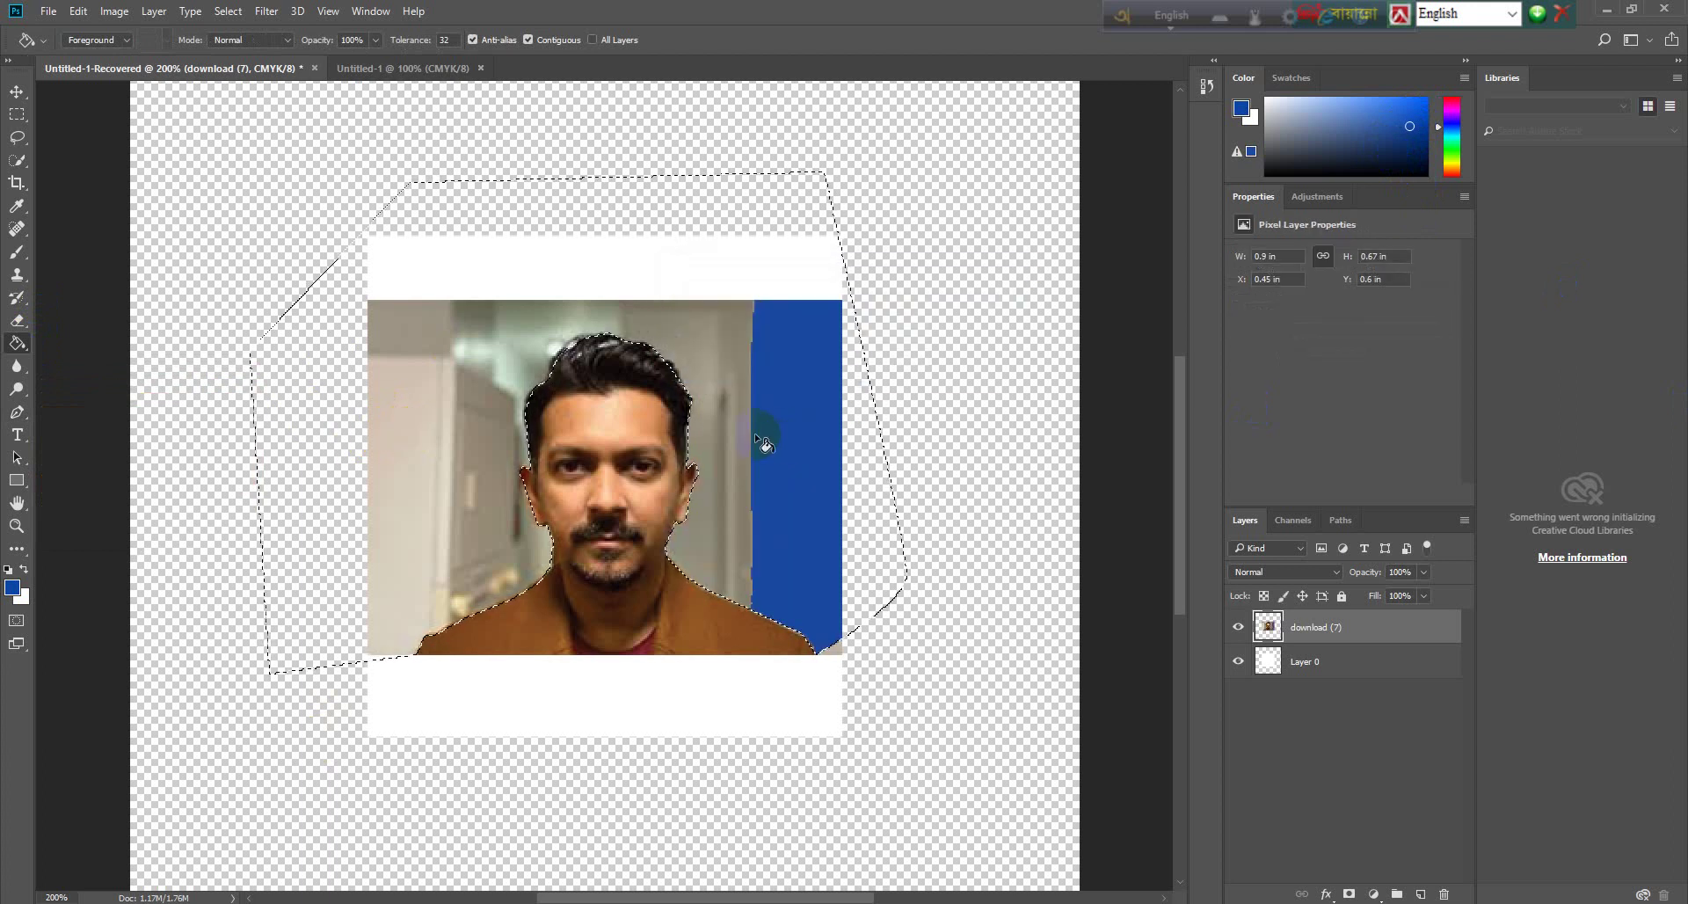
pyautogui.click(709, 387)
pyautogui.click(718, 461)
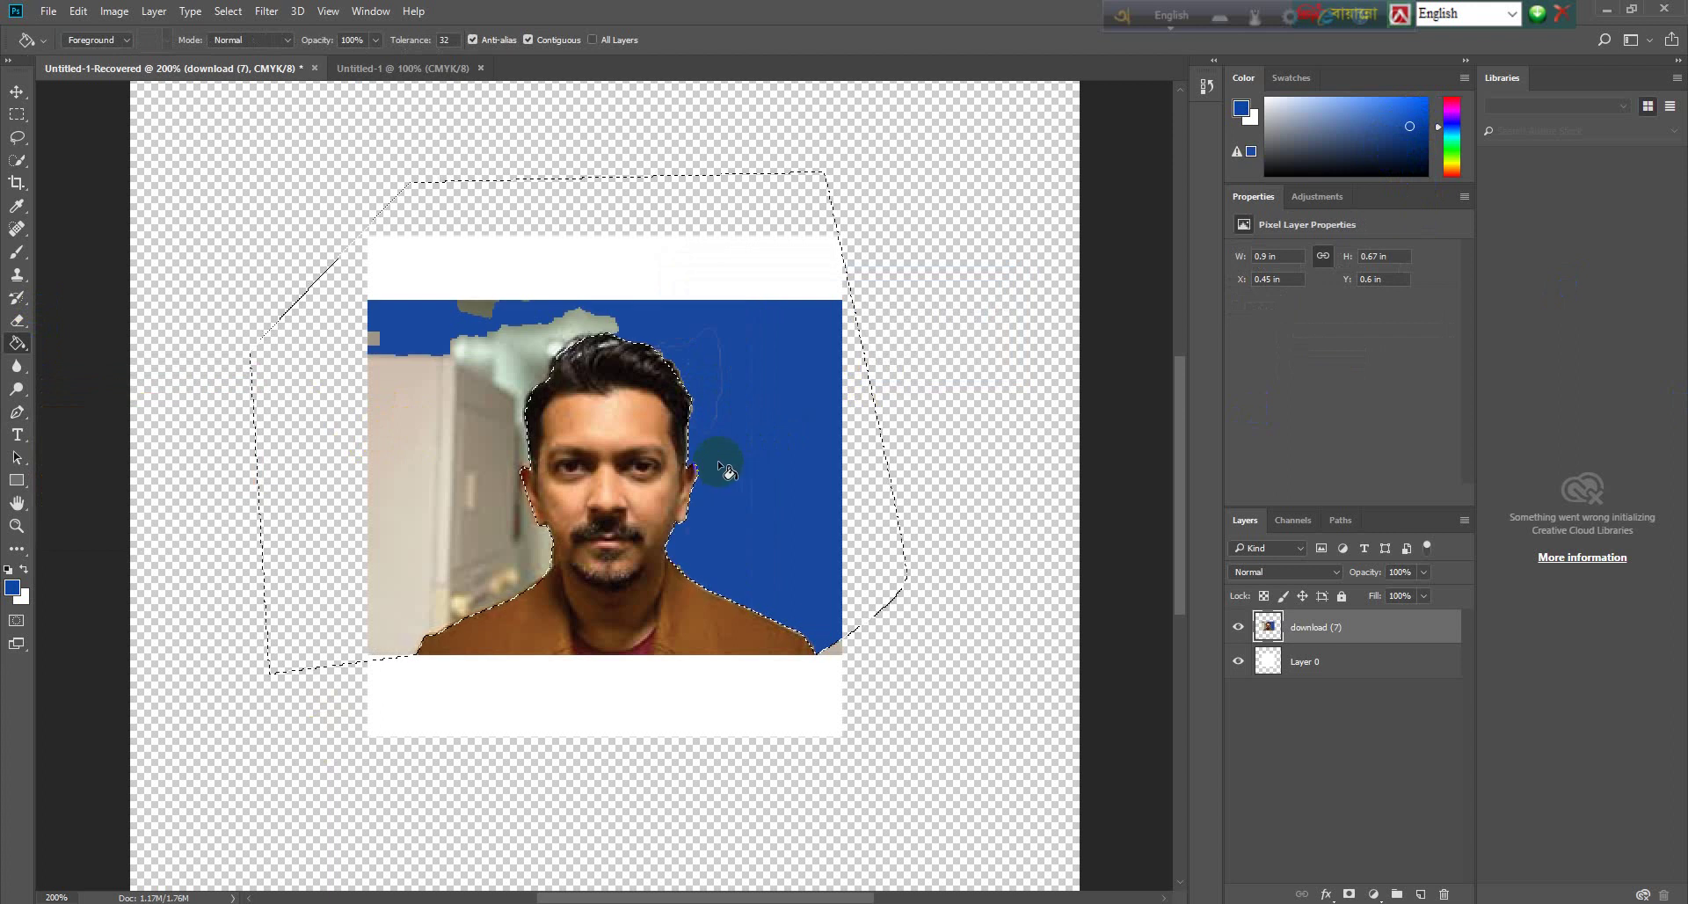
# Step: Fill the remaining grey patches along the photo's left and top edges blue
pyautogui.click(446, 415)
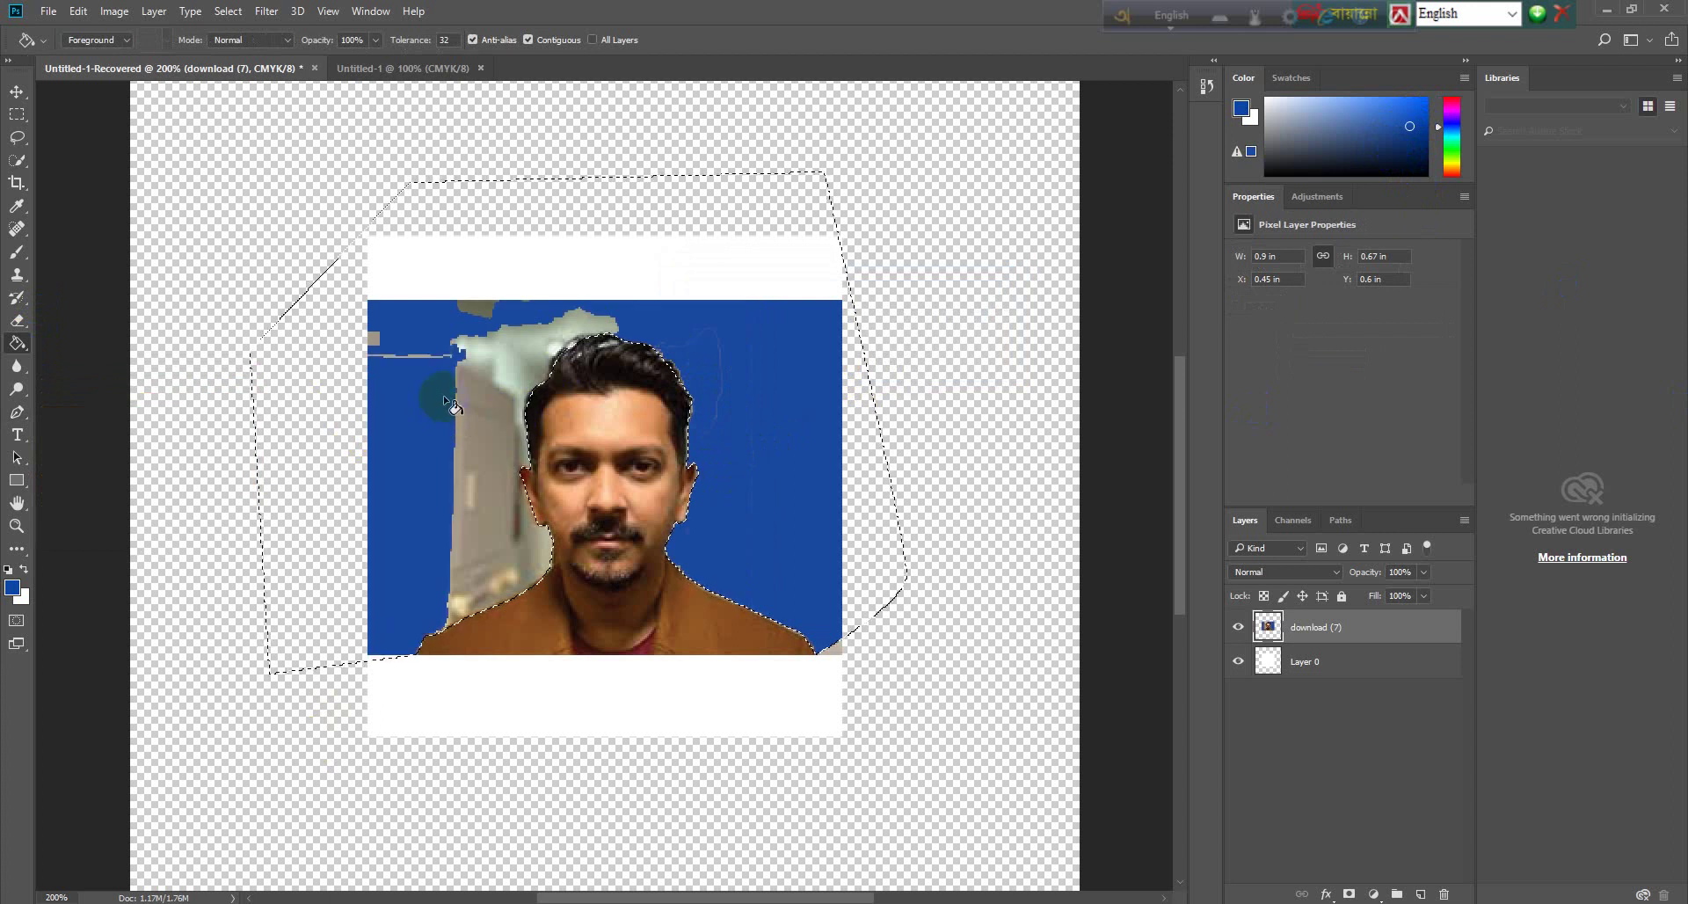
pyautogui.click(477, 429)
pyautogui.click(514, 347)
pyautogui.click(550, 334)
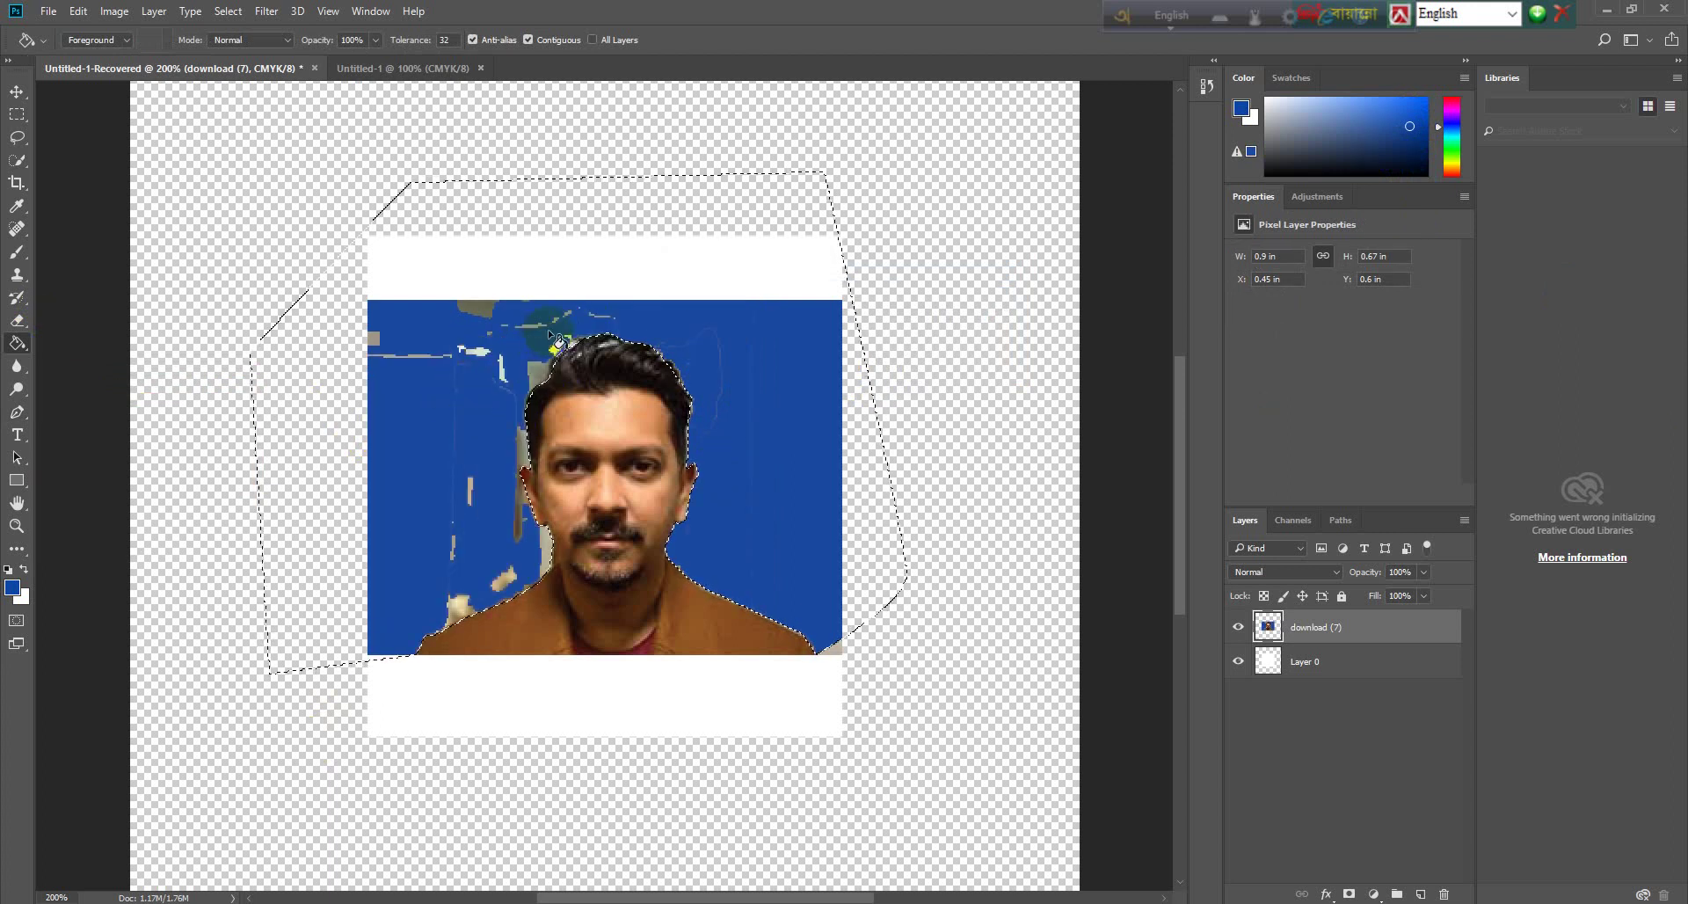
pyautogui.click(478, 304)
pyautogui.click(378, 343)
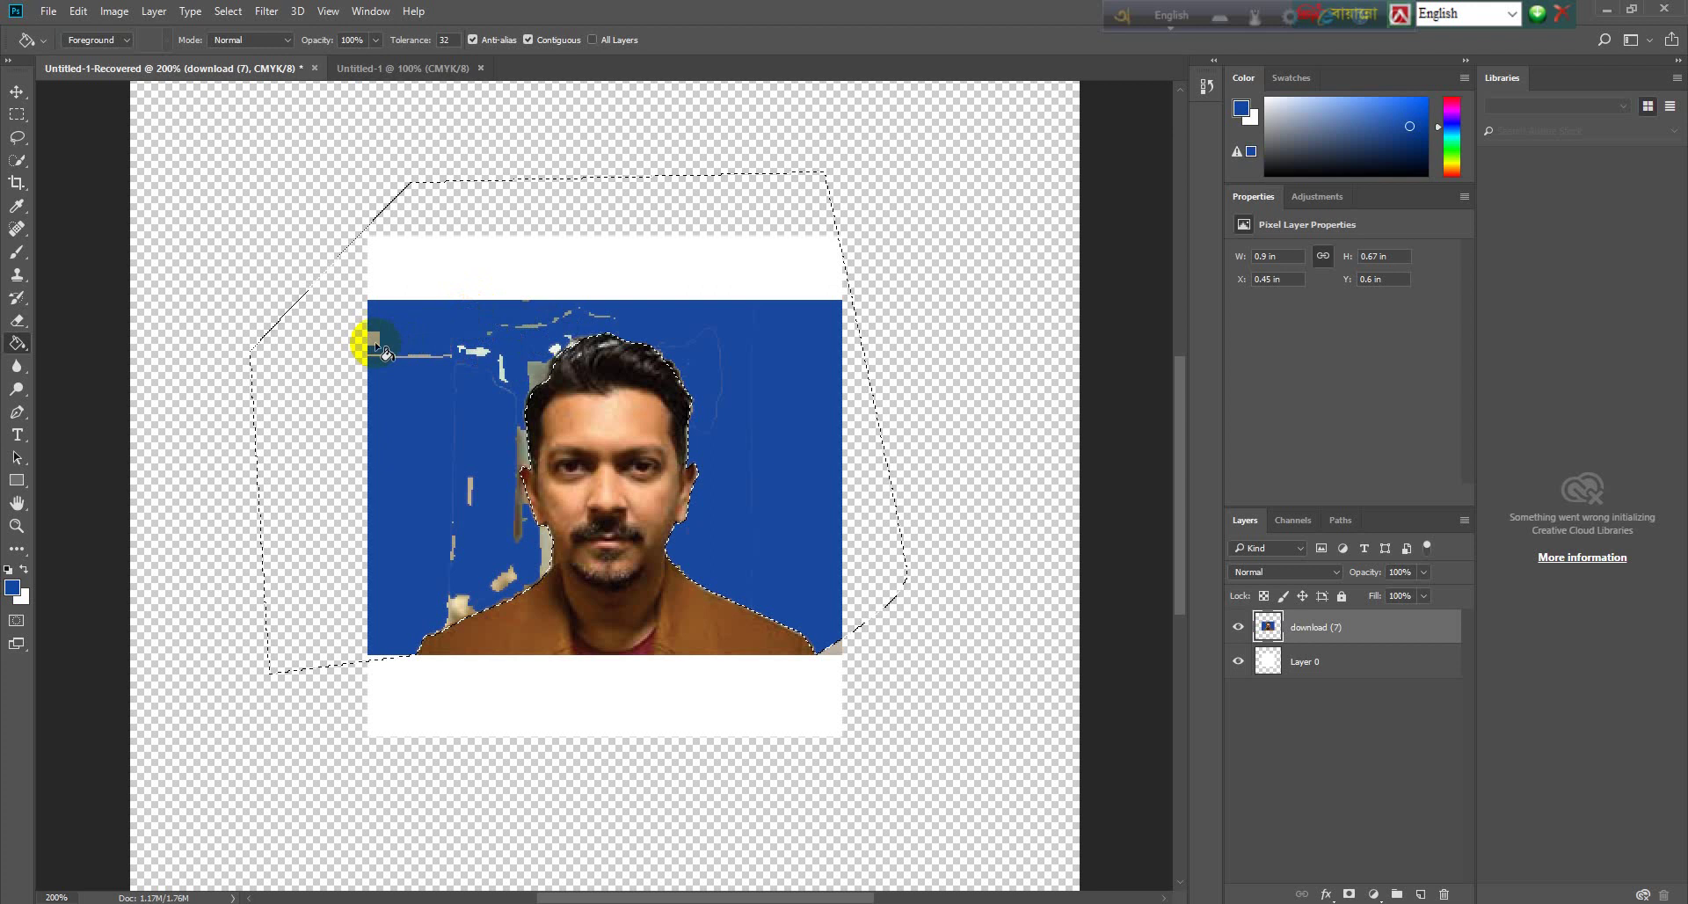
pyautogui.click(397, 354)
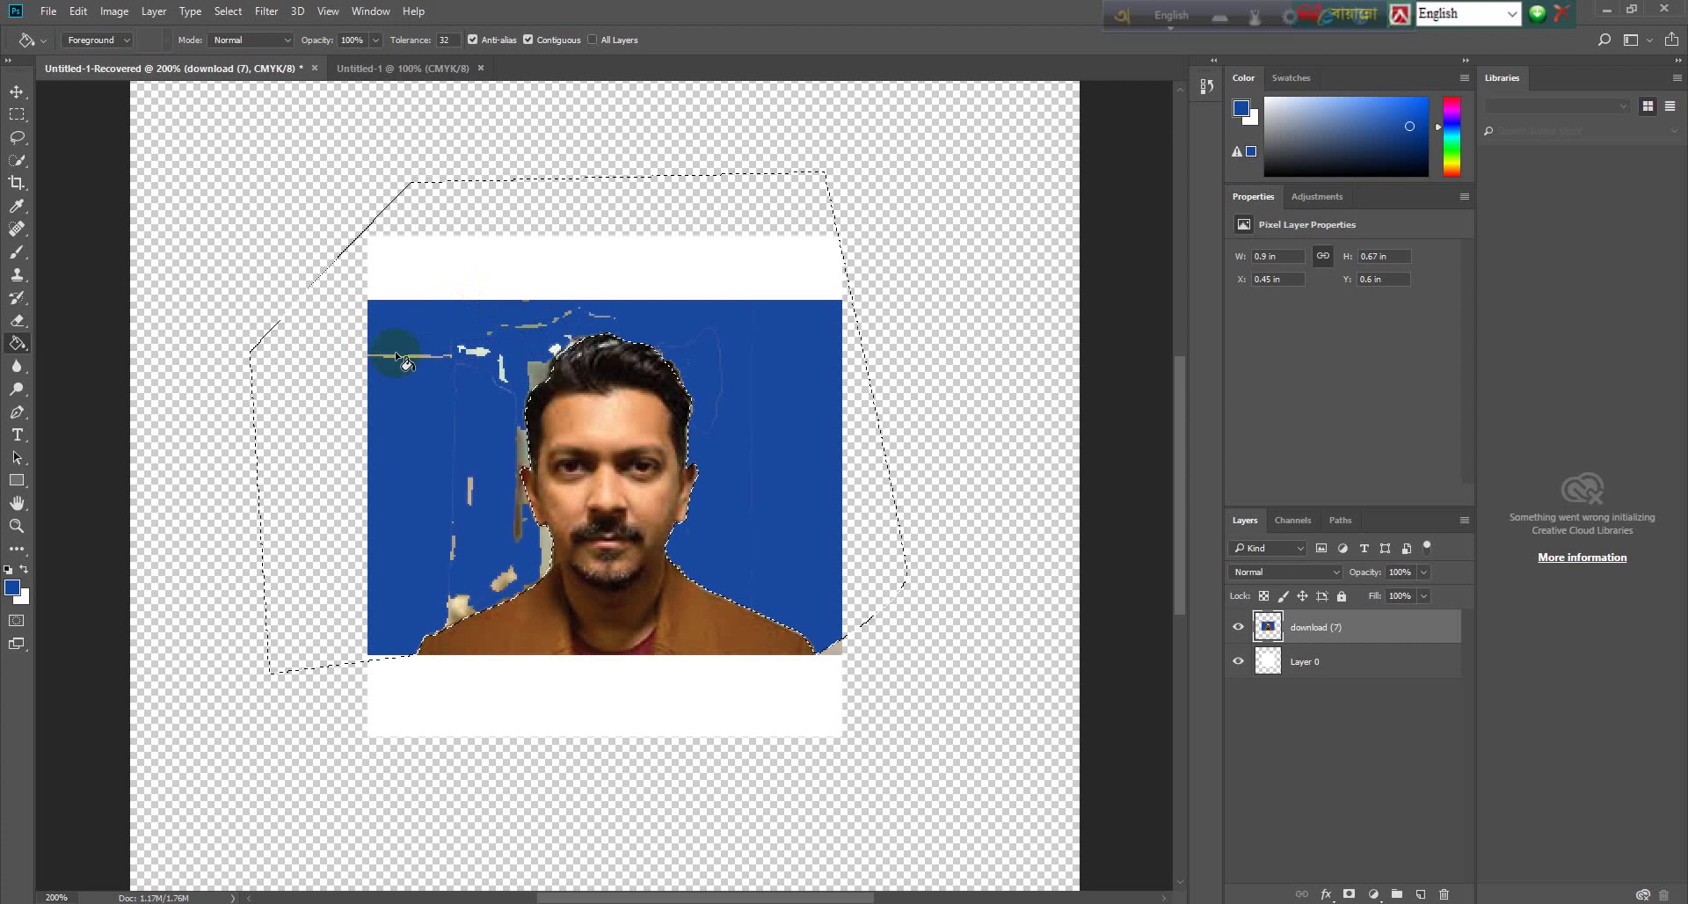
pyautogui.click(423, 358)
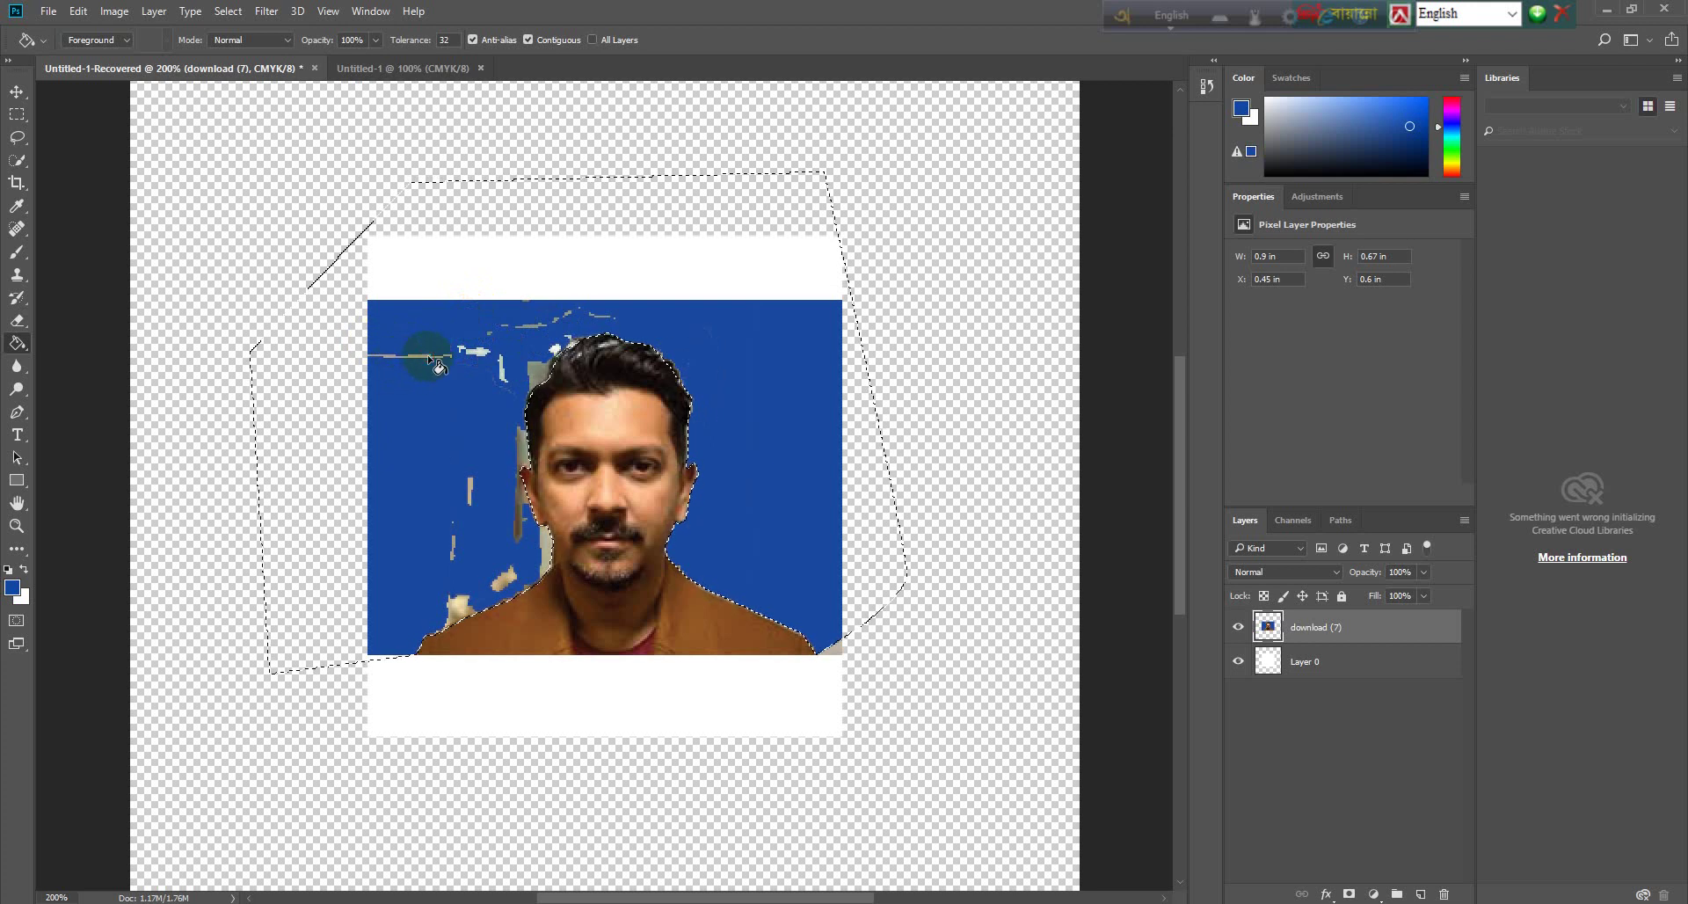
pyautogui.click(489, 418)
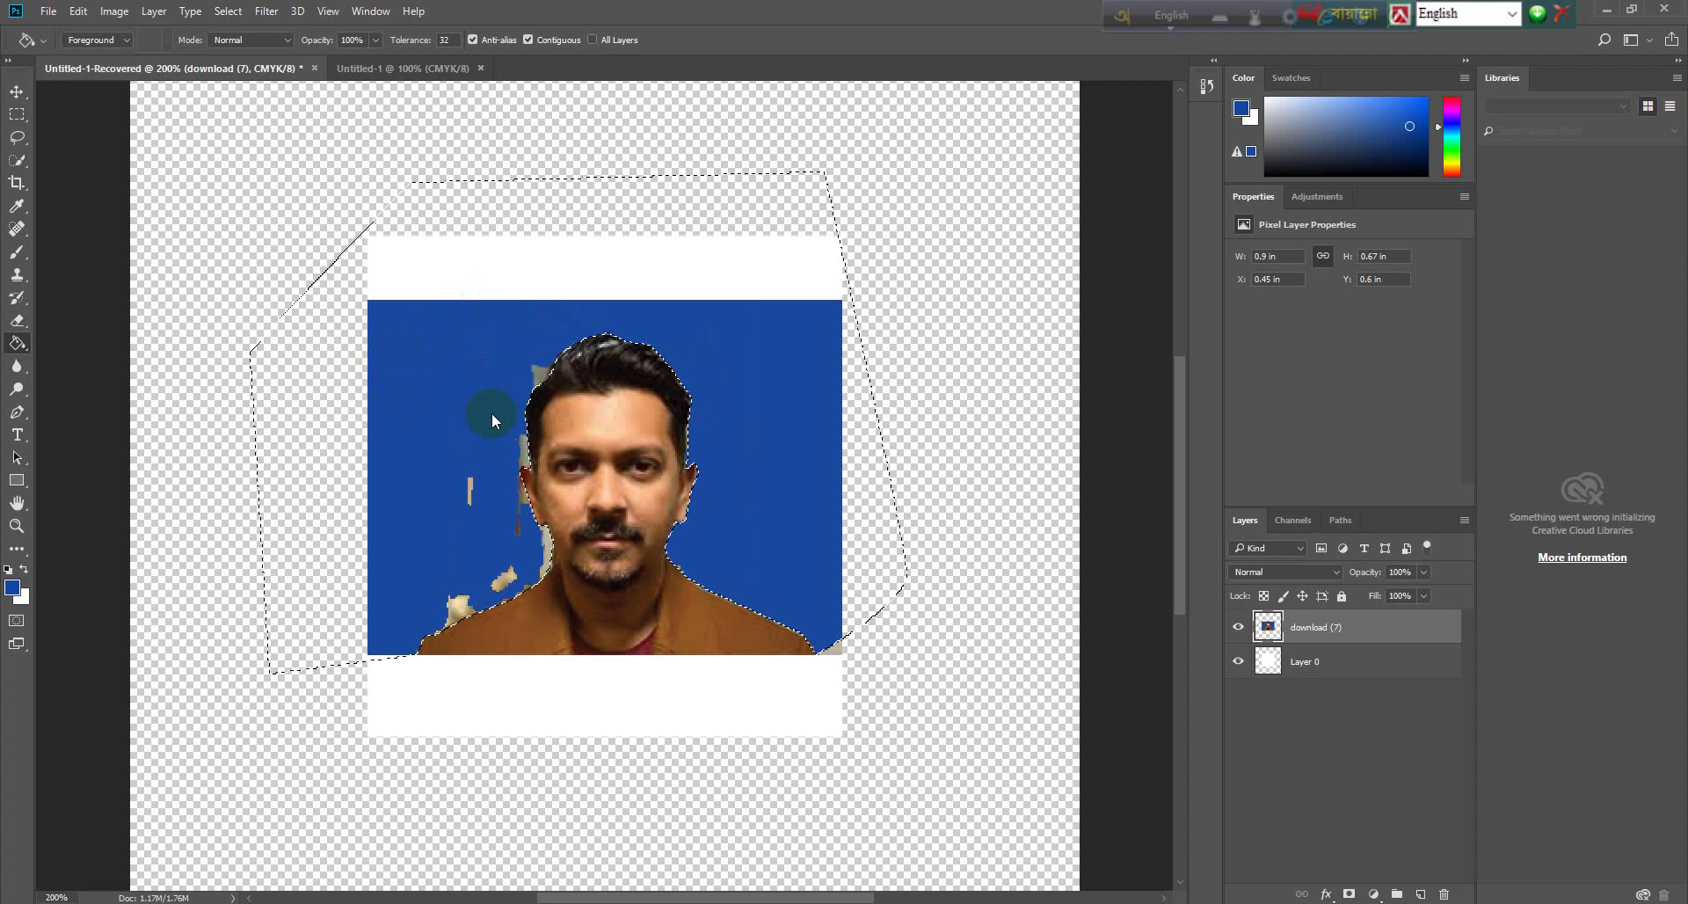
# Step: Fill the light streak beside the face and the beige patches at lower left blue
pyautogui.click(469, 486)
pyautogui.click(457, 616)
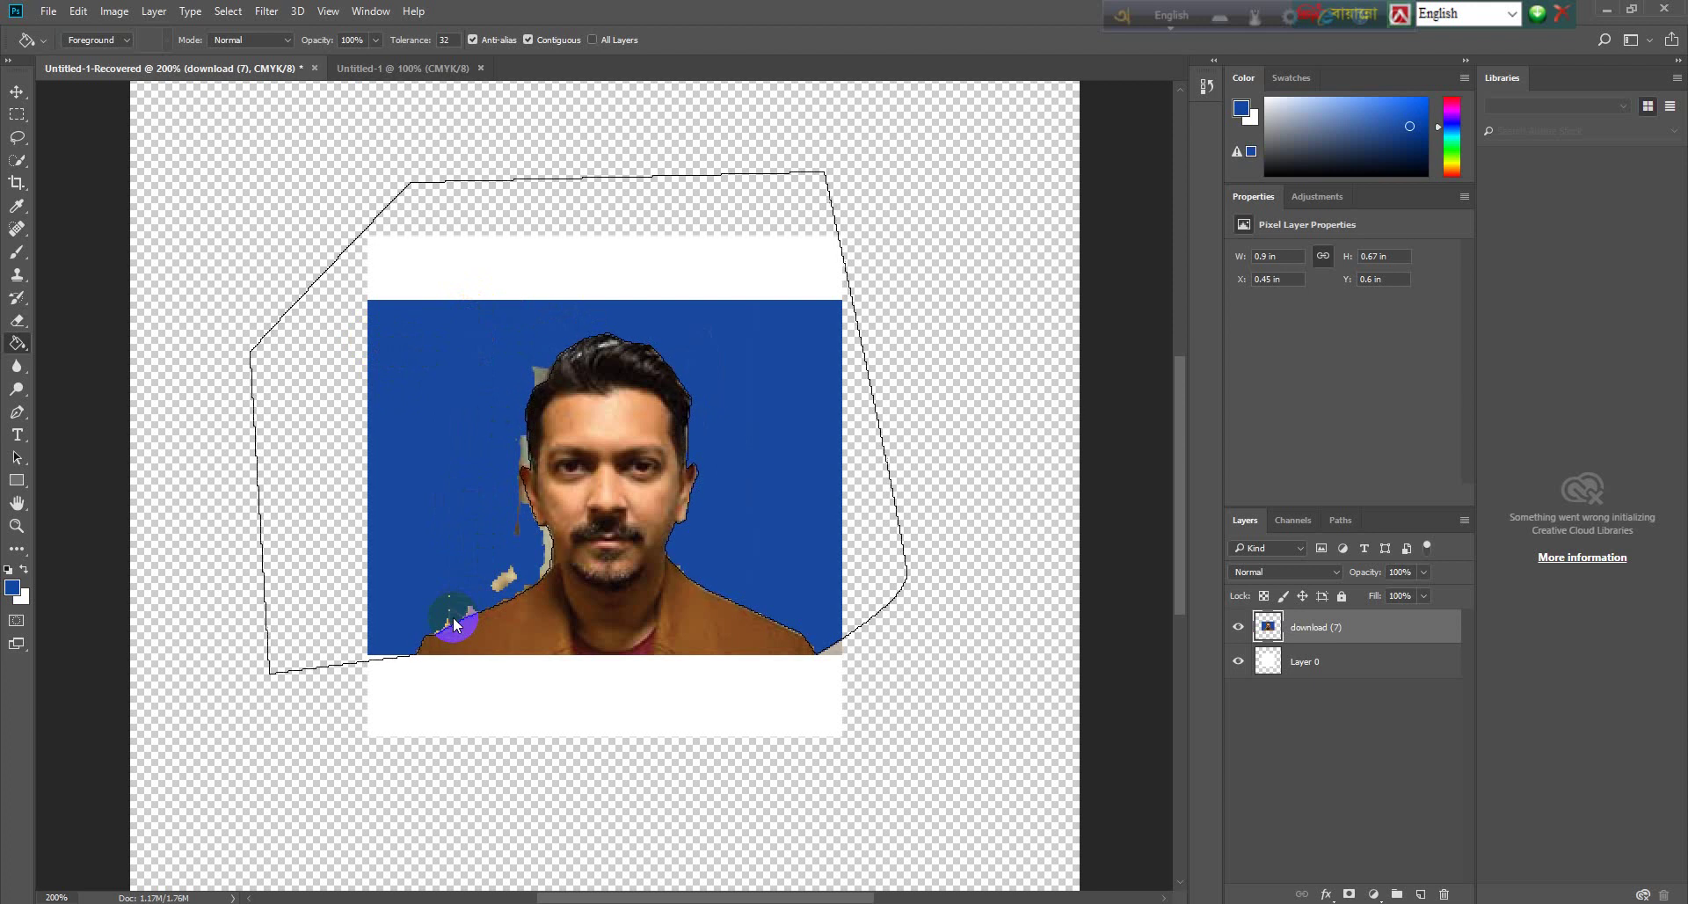
pyautogui.click(447, 626)
pyautogui.click(459, 629)
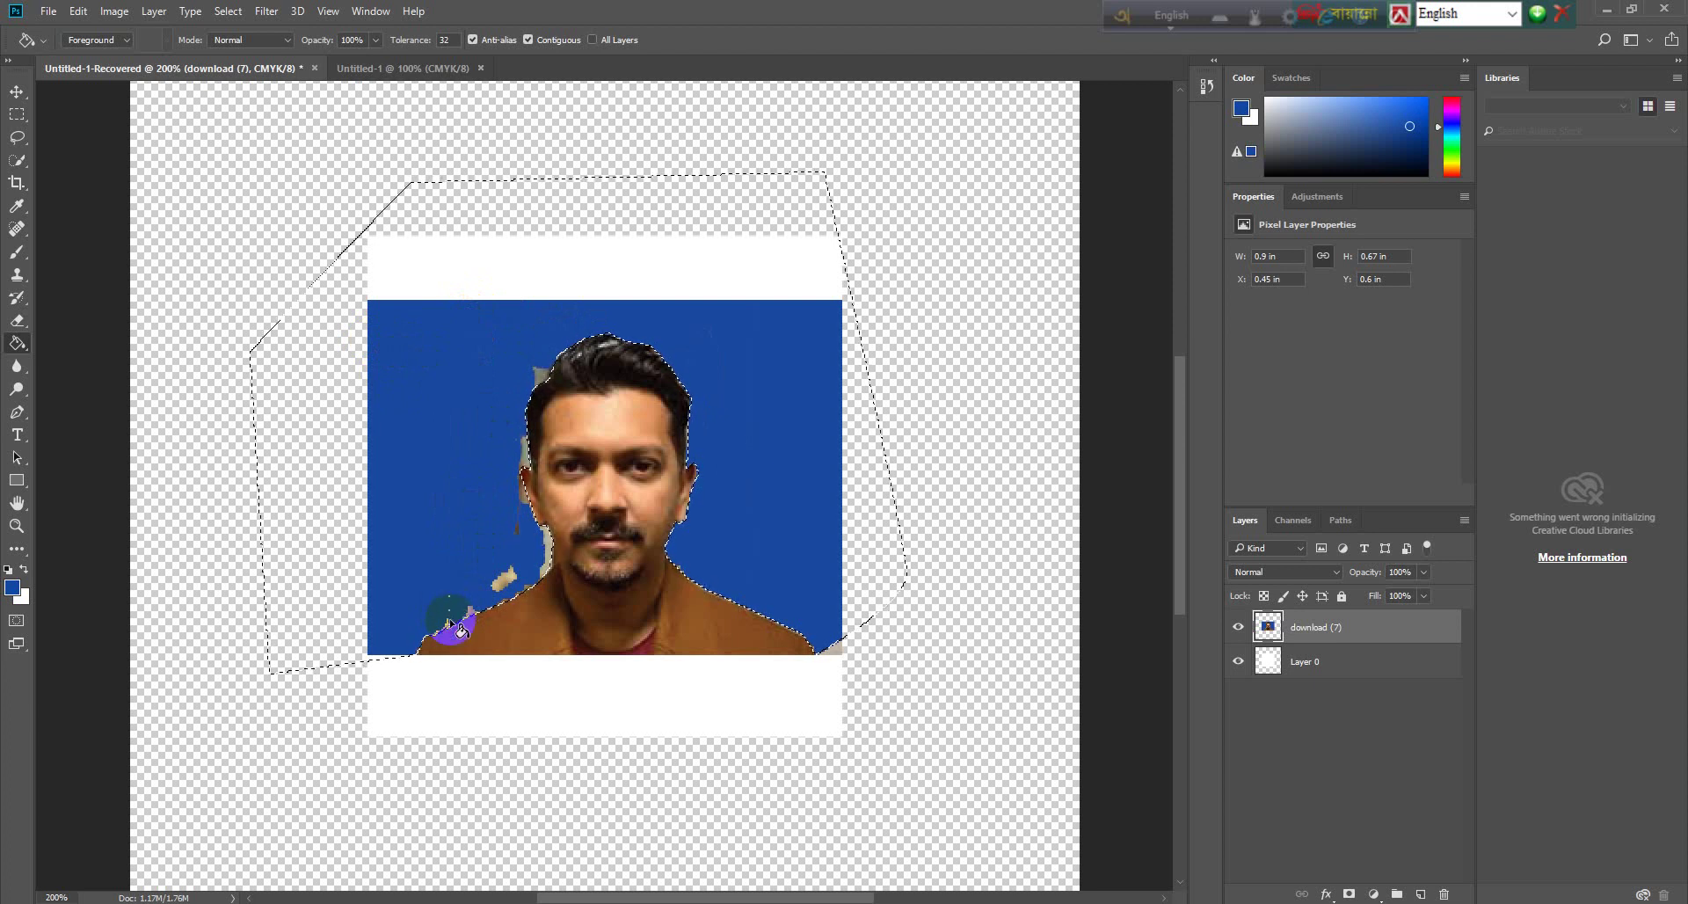
pyautogui.click(451, 625)
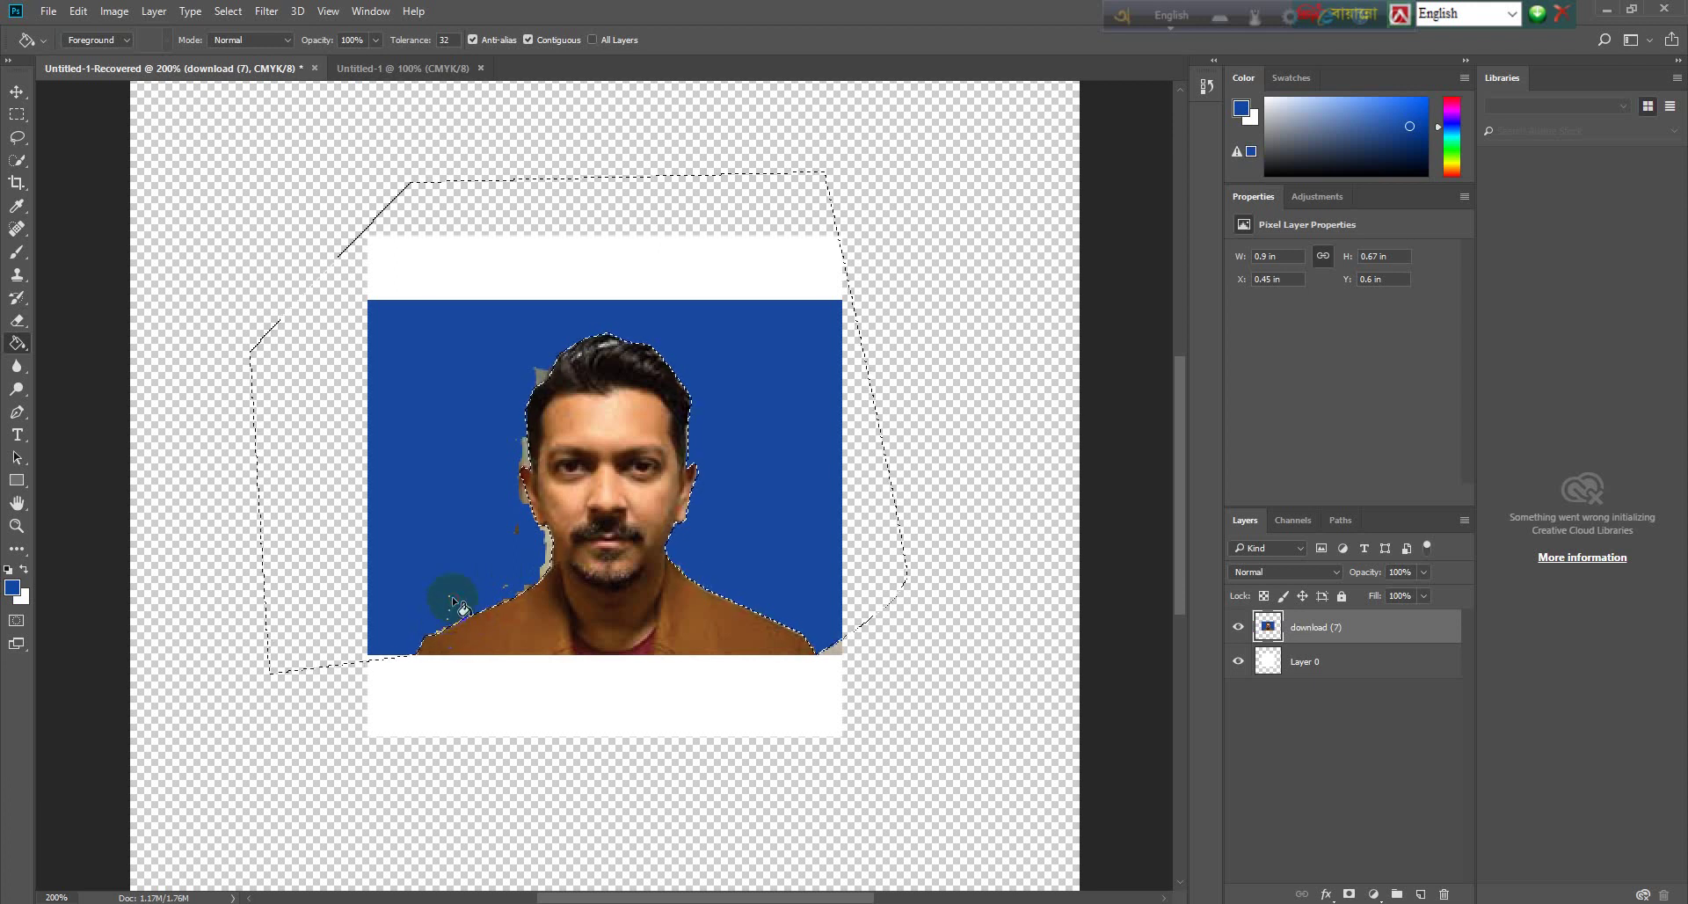
# Step: Fill the stray patches at the jacket-neck edge and along the cheek blue
pyautogui.click(449, 609)
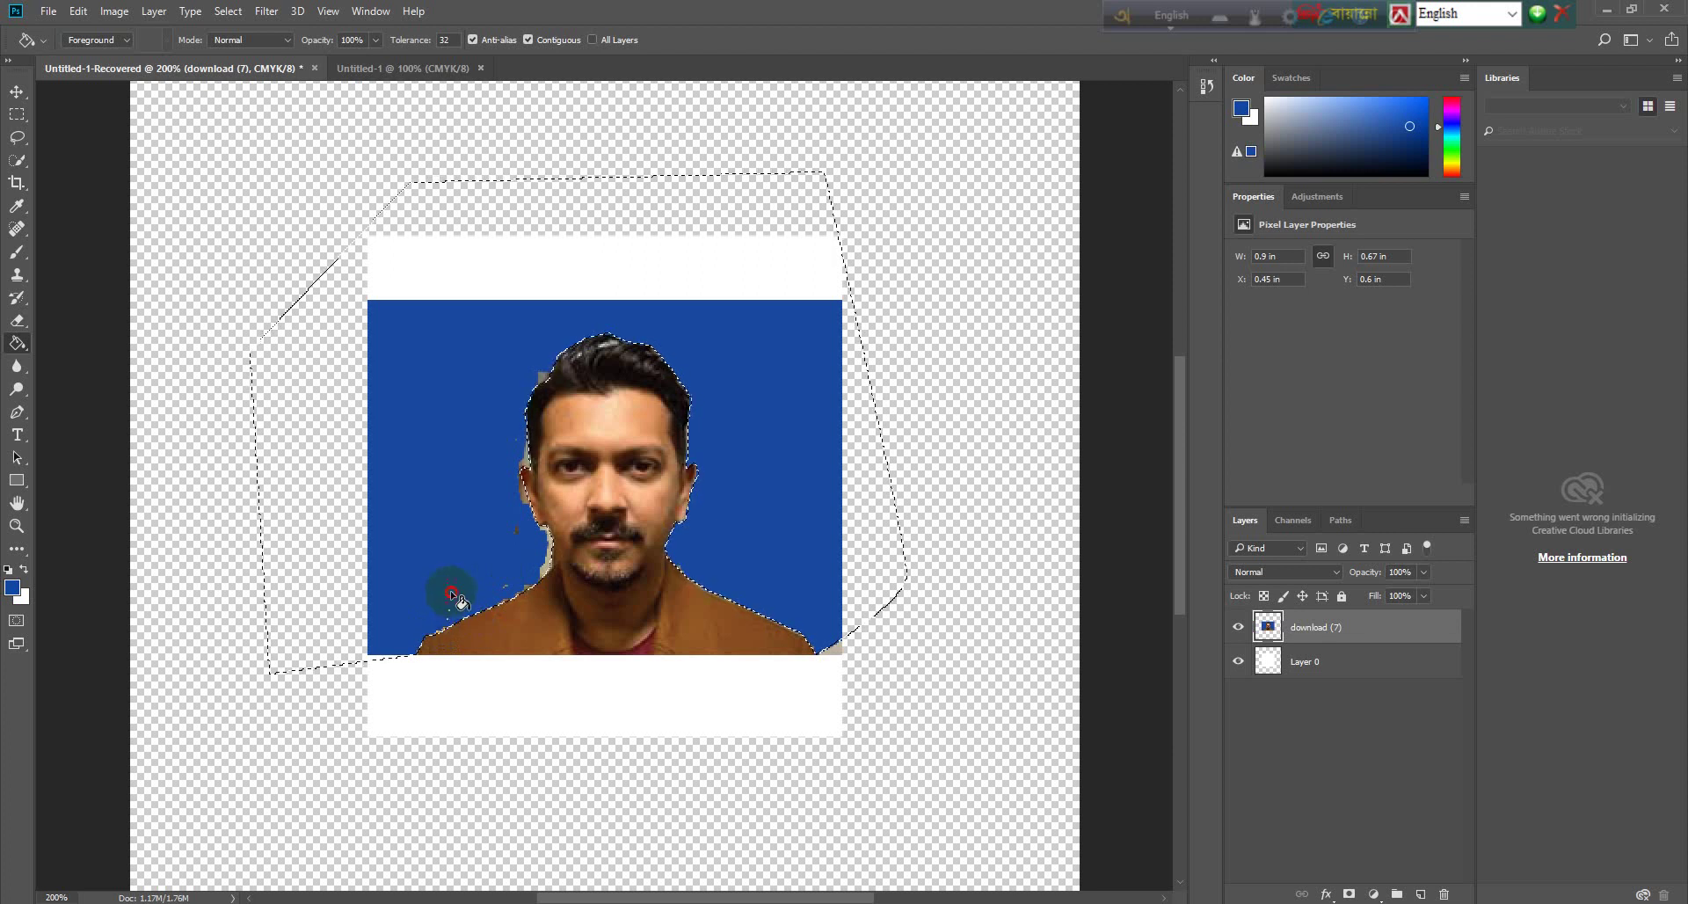
pyautogui.click(511, 598)
pyautogui.click(542, 573)
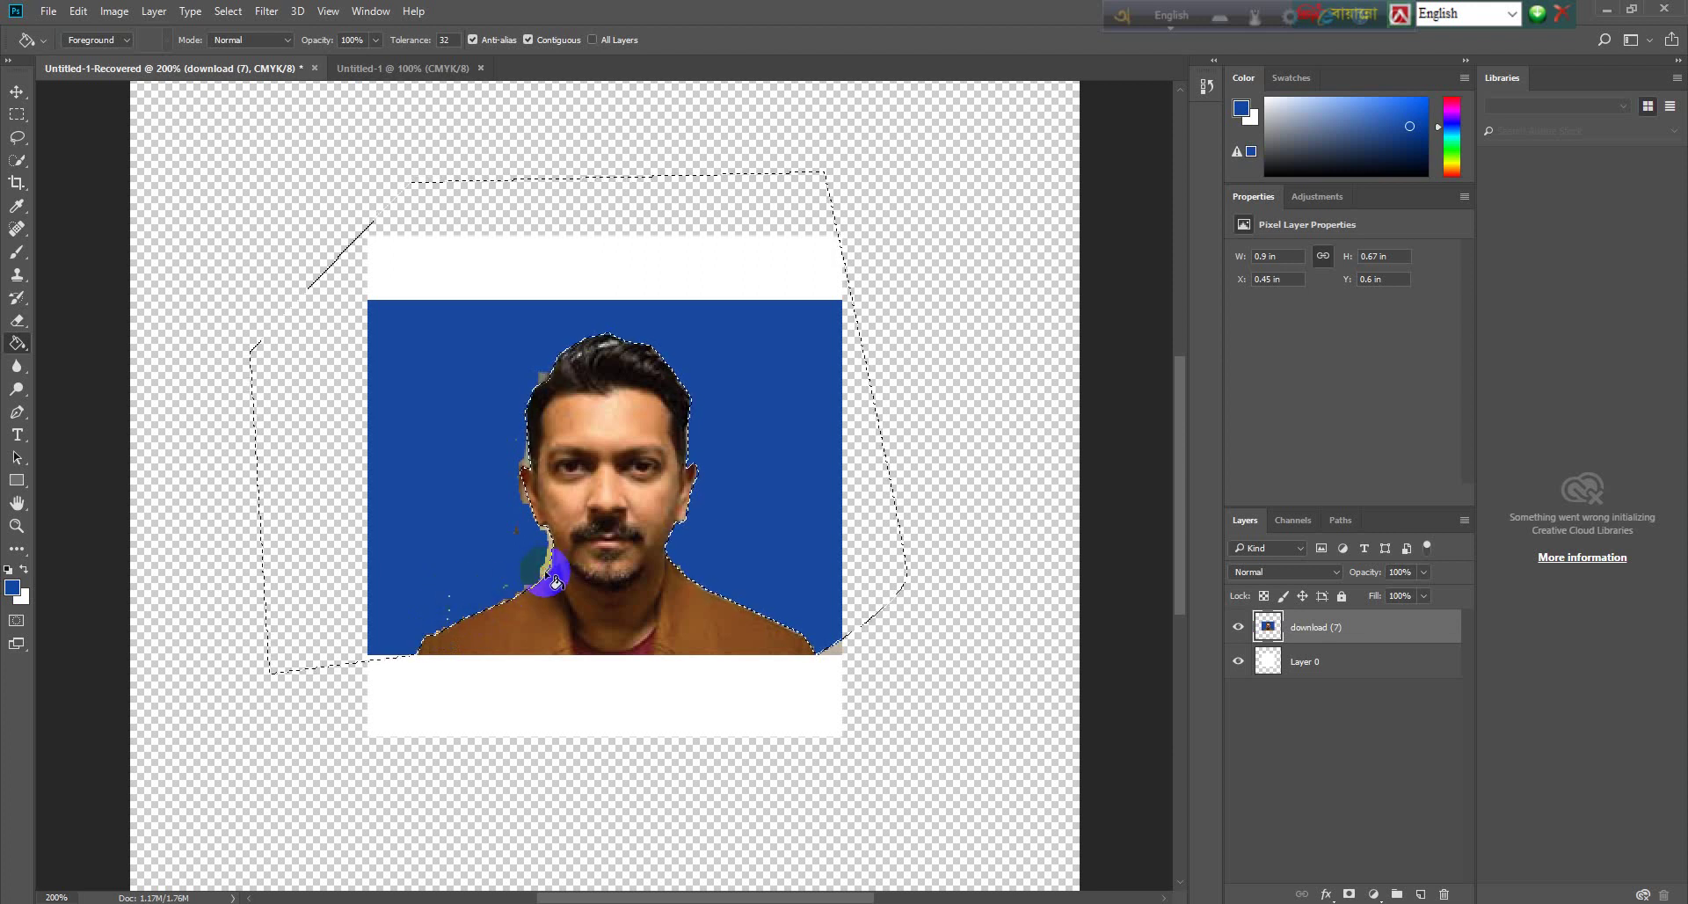
pyautogui.click(550, 531)
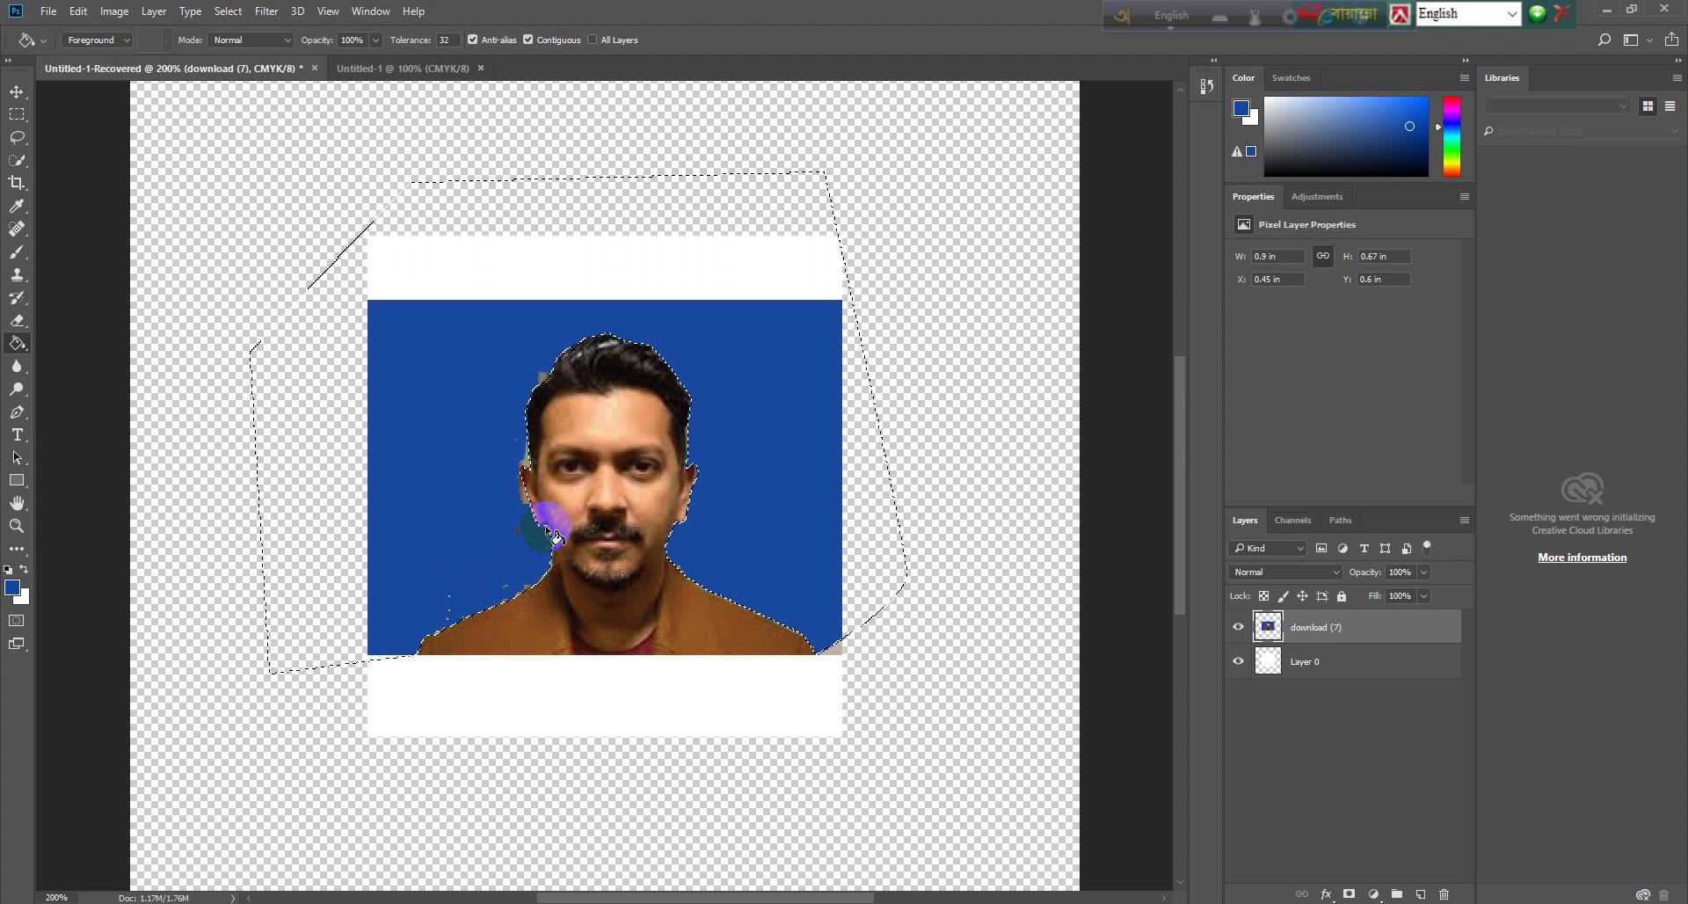
pyautogui.click(527, 499)
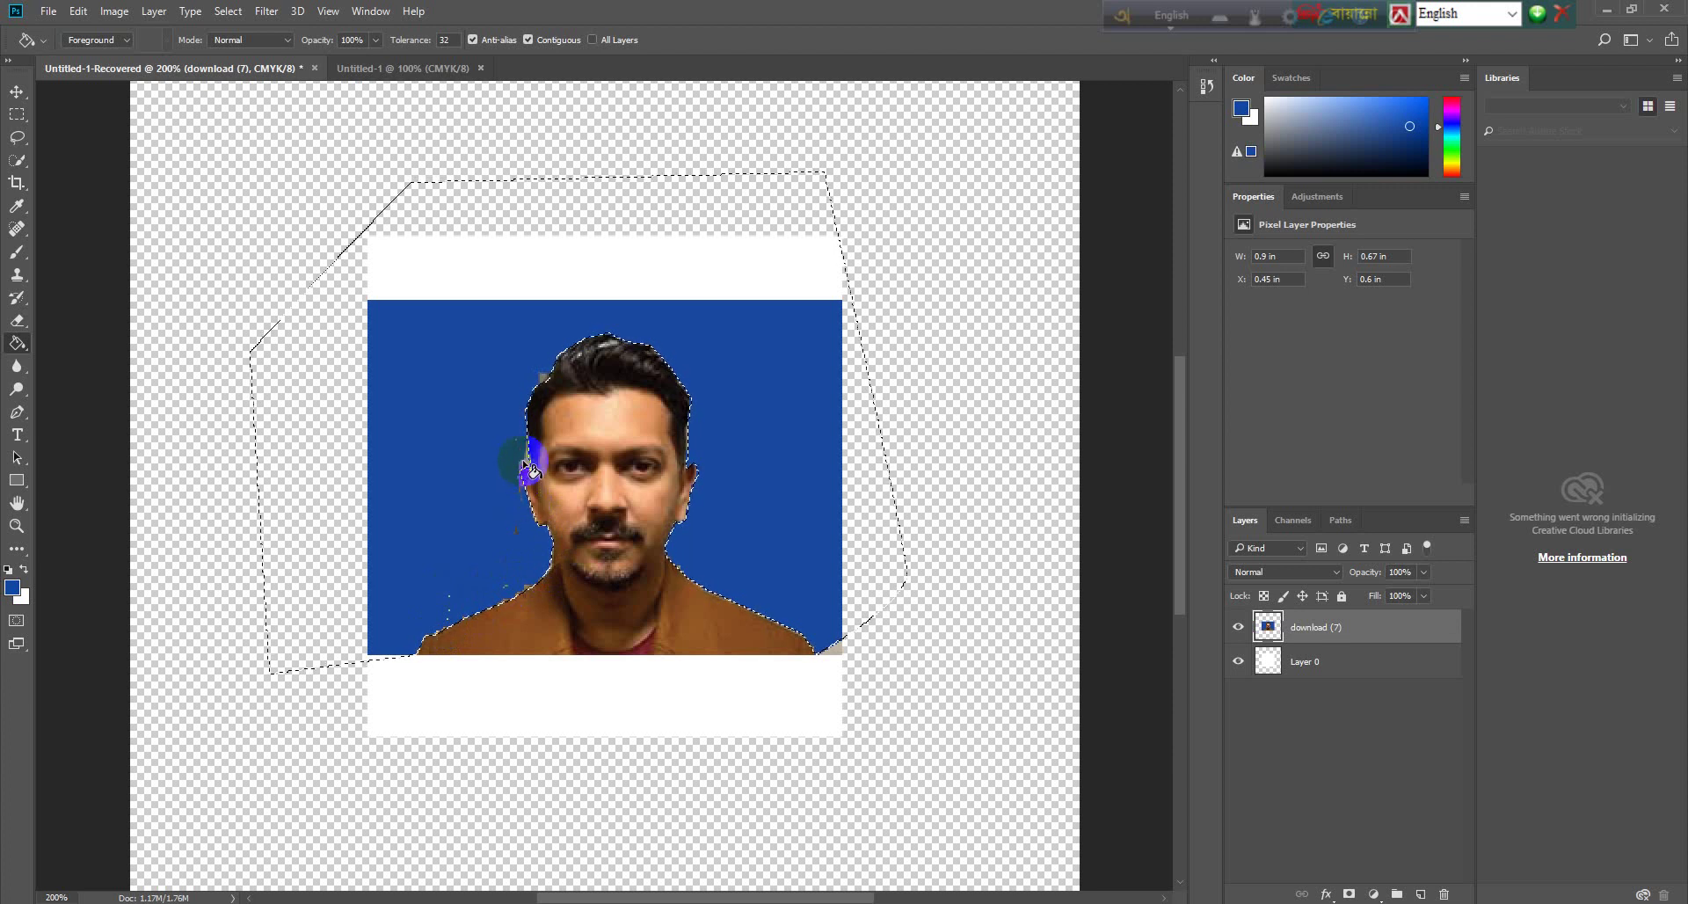
pyautogui.click(528, 501)
pyautogui.click(534, 466)
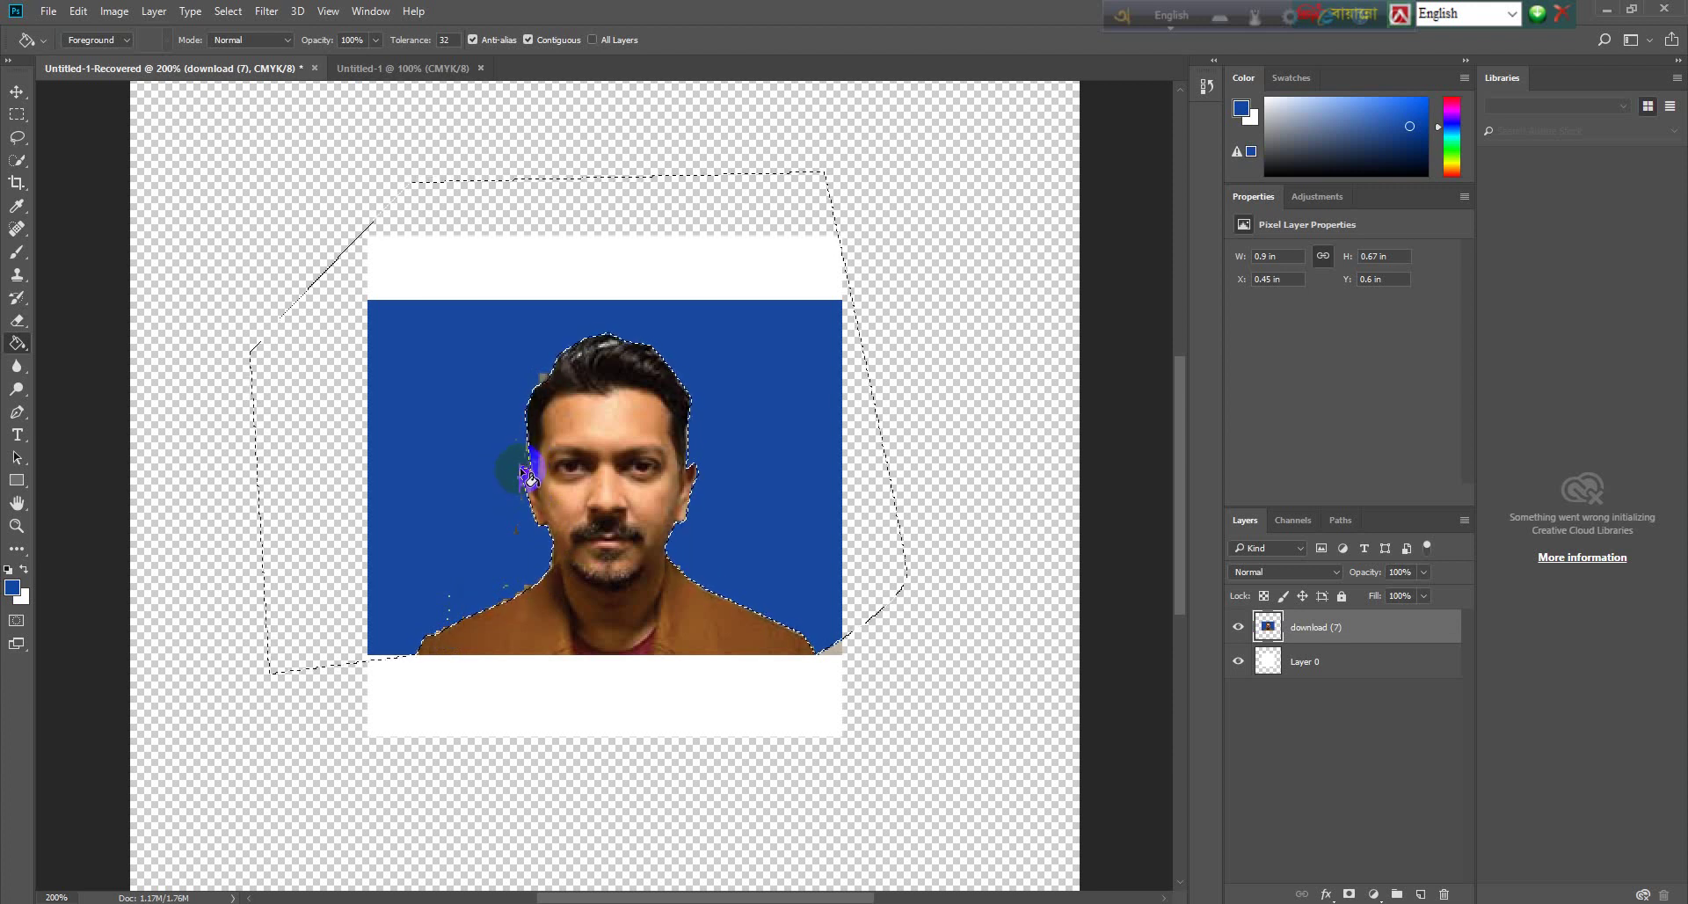
pyautogui.click(524, 495)
pyautogui.click(521, 602)
pyautogui.click(519, 534)
# Step: Fill leftover patches by the chin and shoulder, plus scattered background specks, blue
pyautogui.click(526, 585)
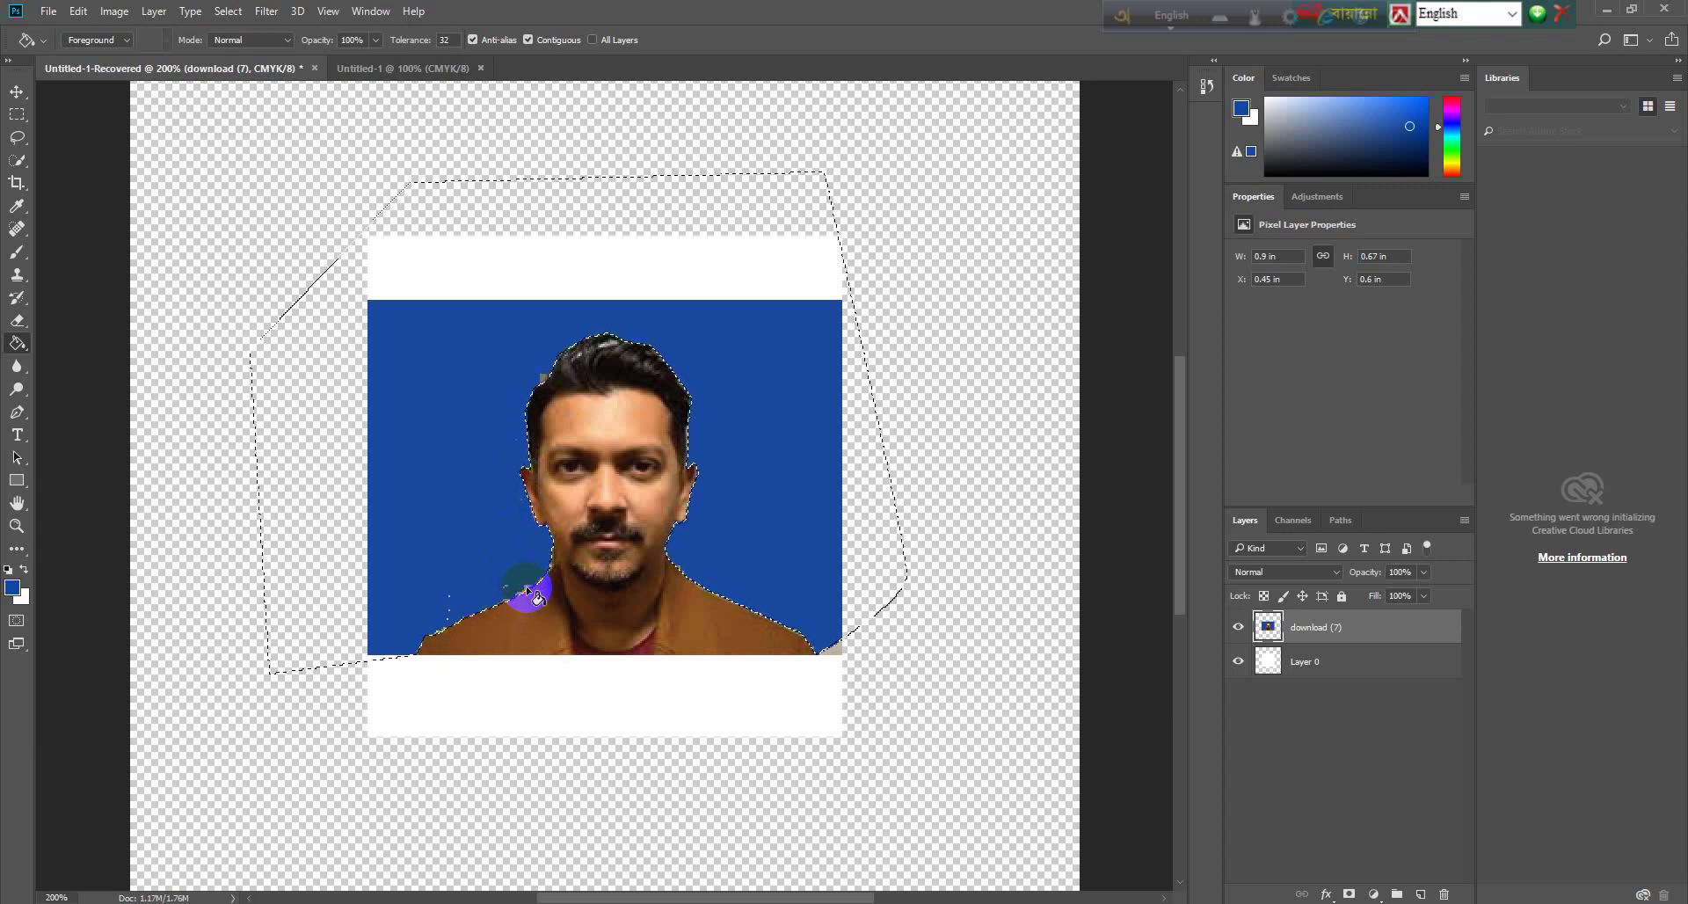
pyautogui.click(512, 583)
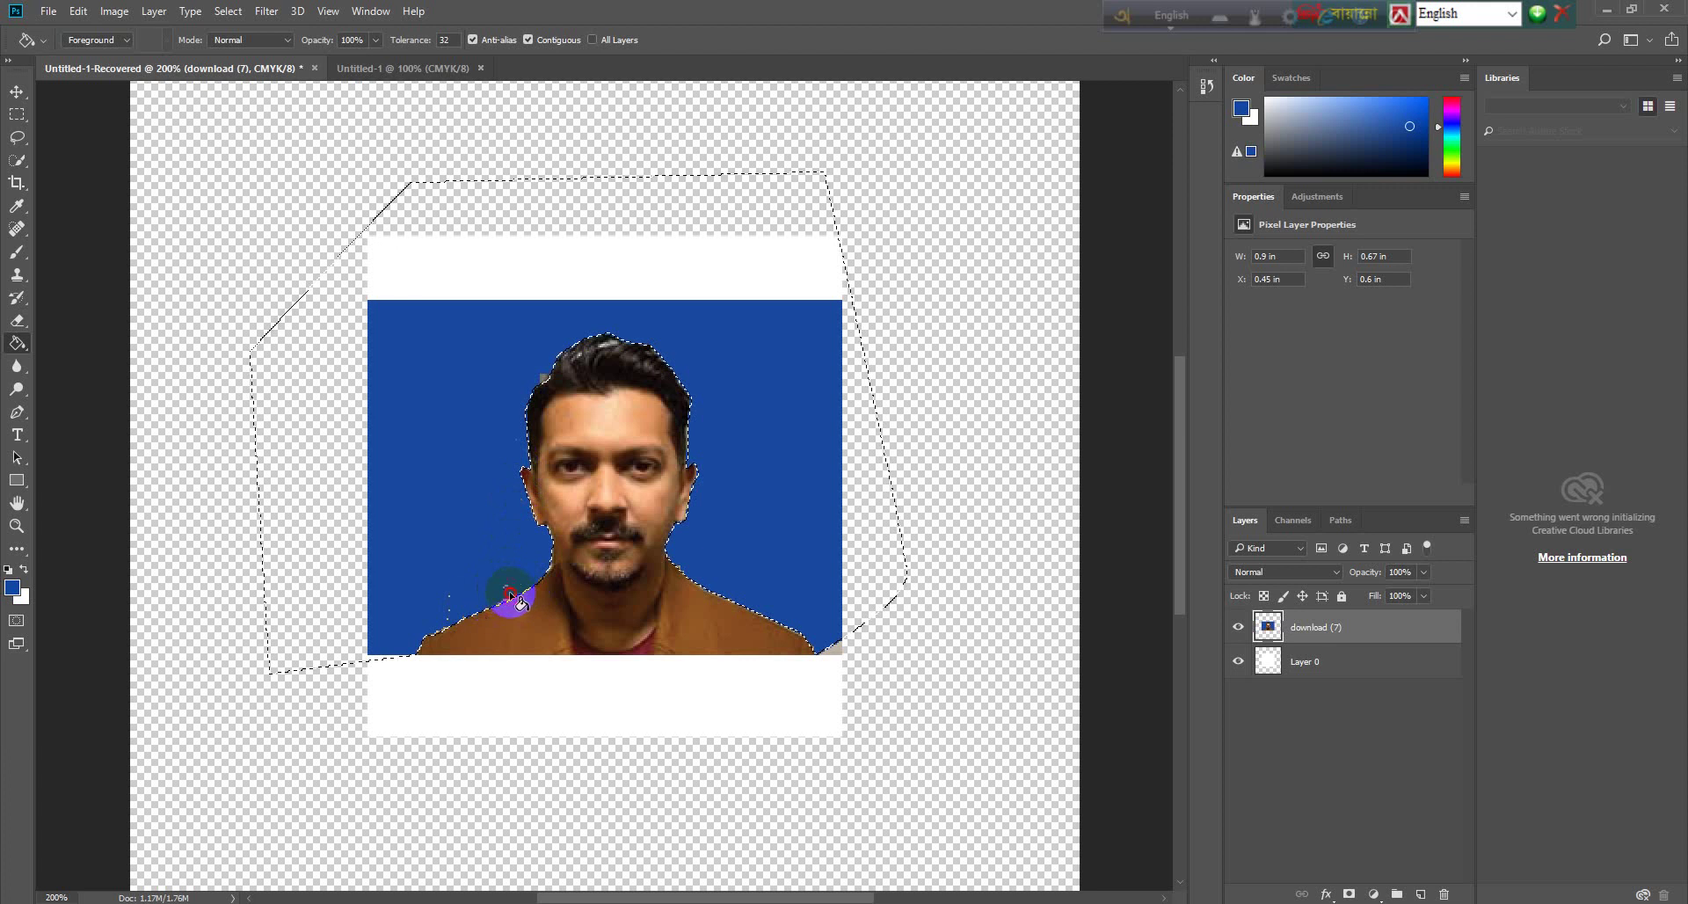
pyautogui.click(528, 364)
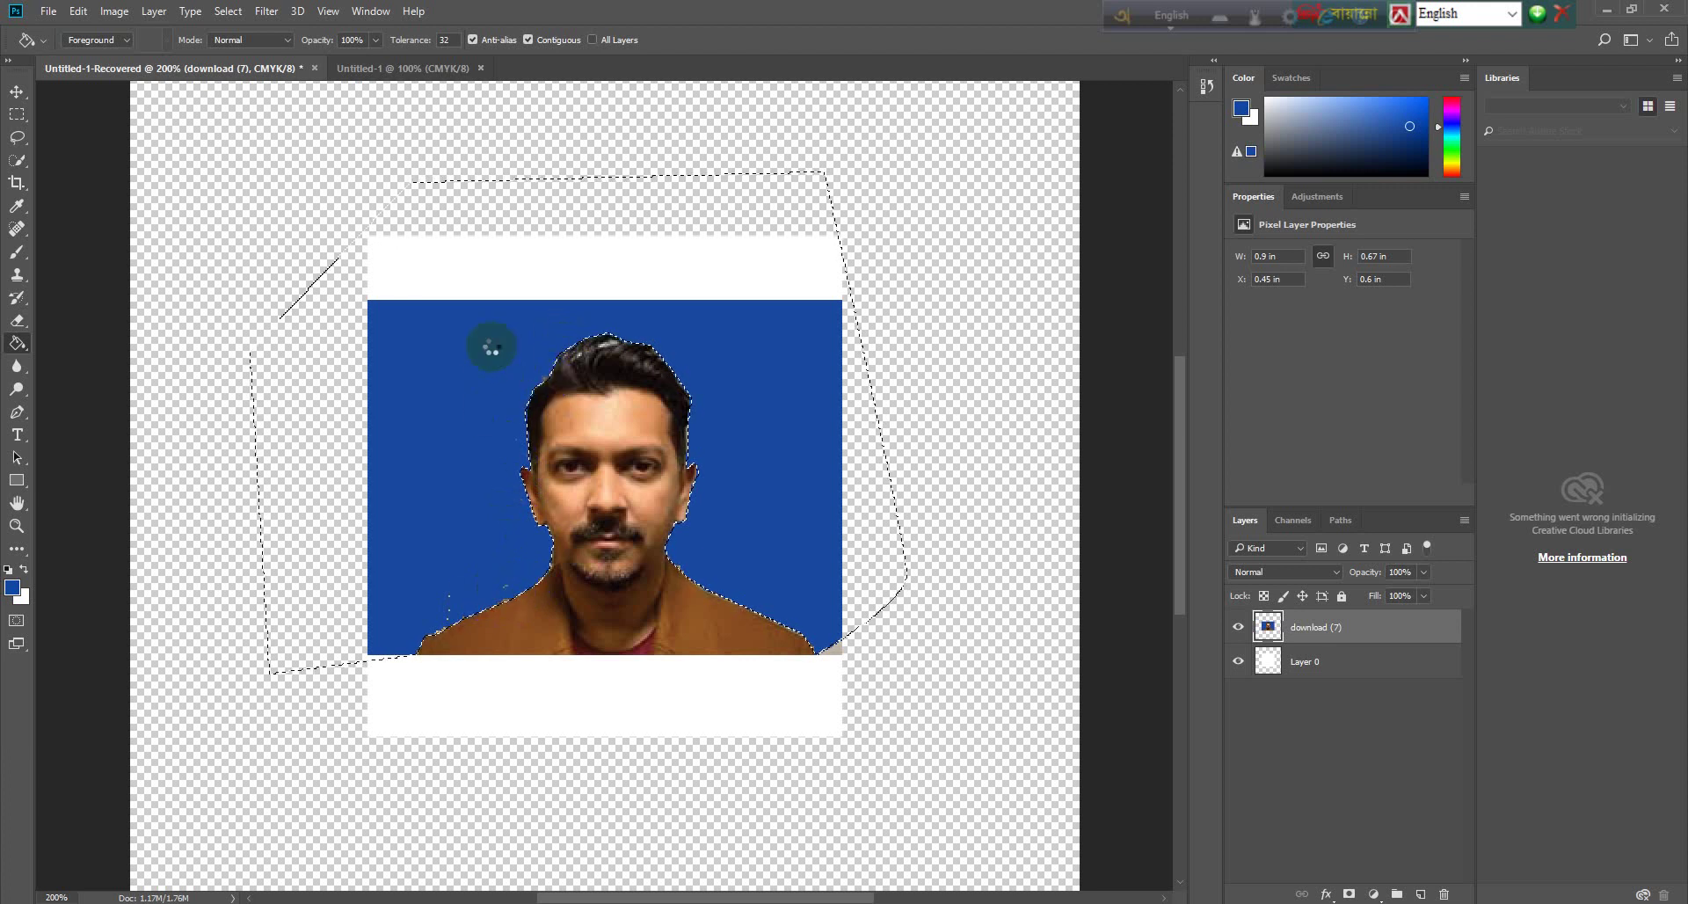
pyautogui.click(640, 469)
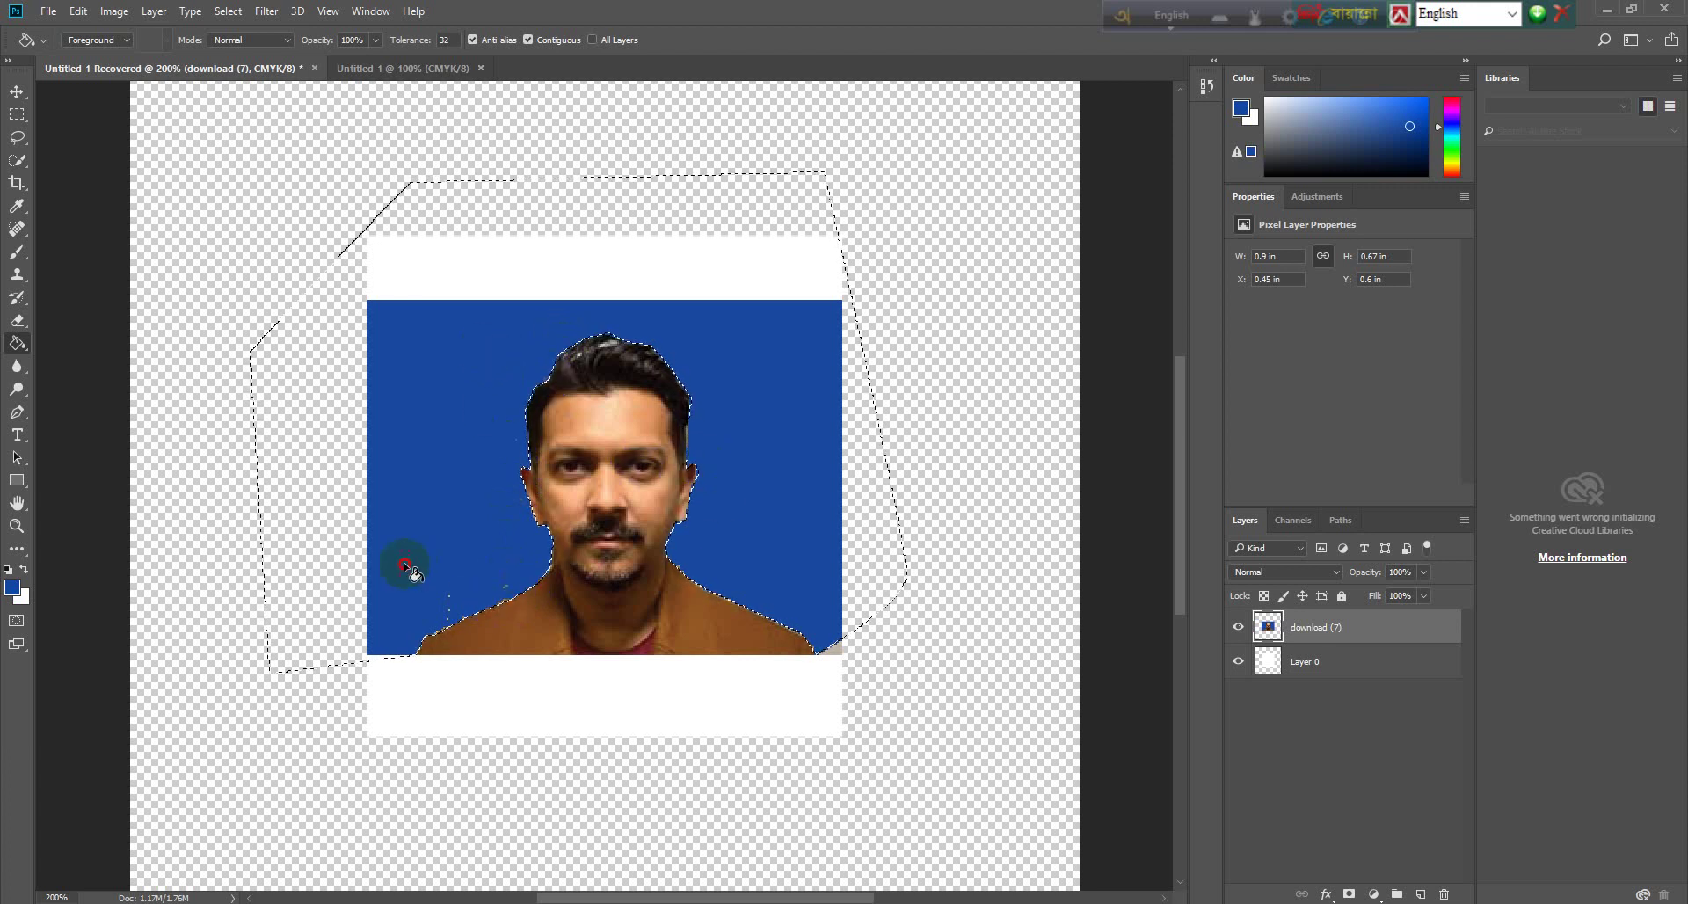
pyautogui.click(510, 589)
pyautogui.click(452, 615)
pyautogui.click(454, 630)
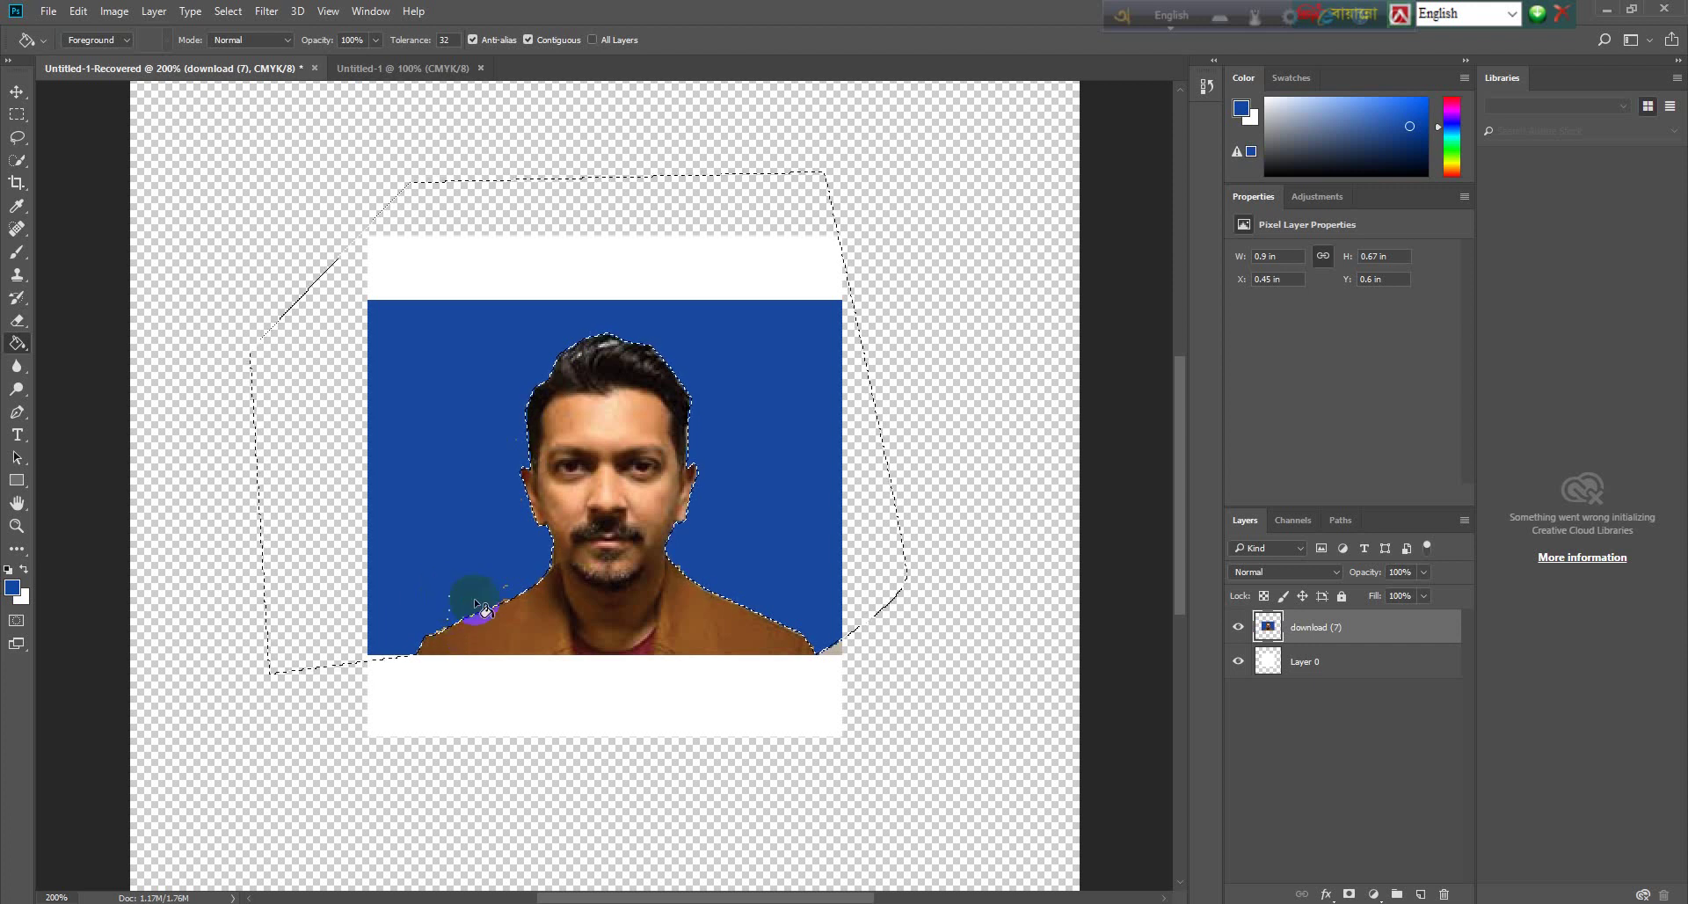
pyautogui.click(509, 592)
pyautogui.click(446, 603)
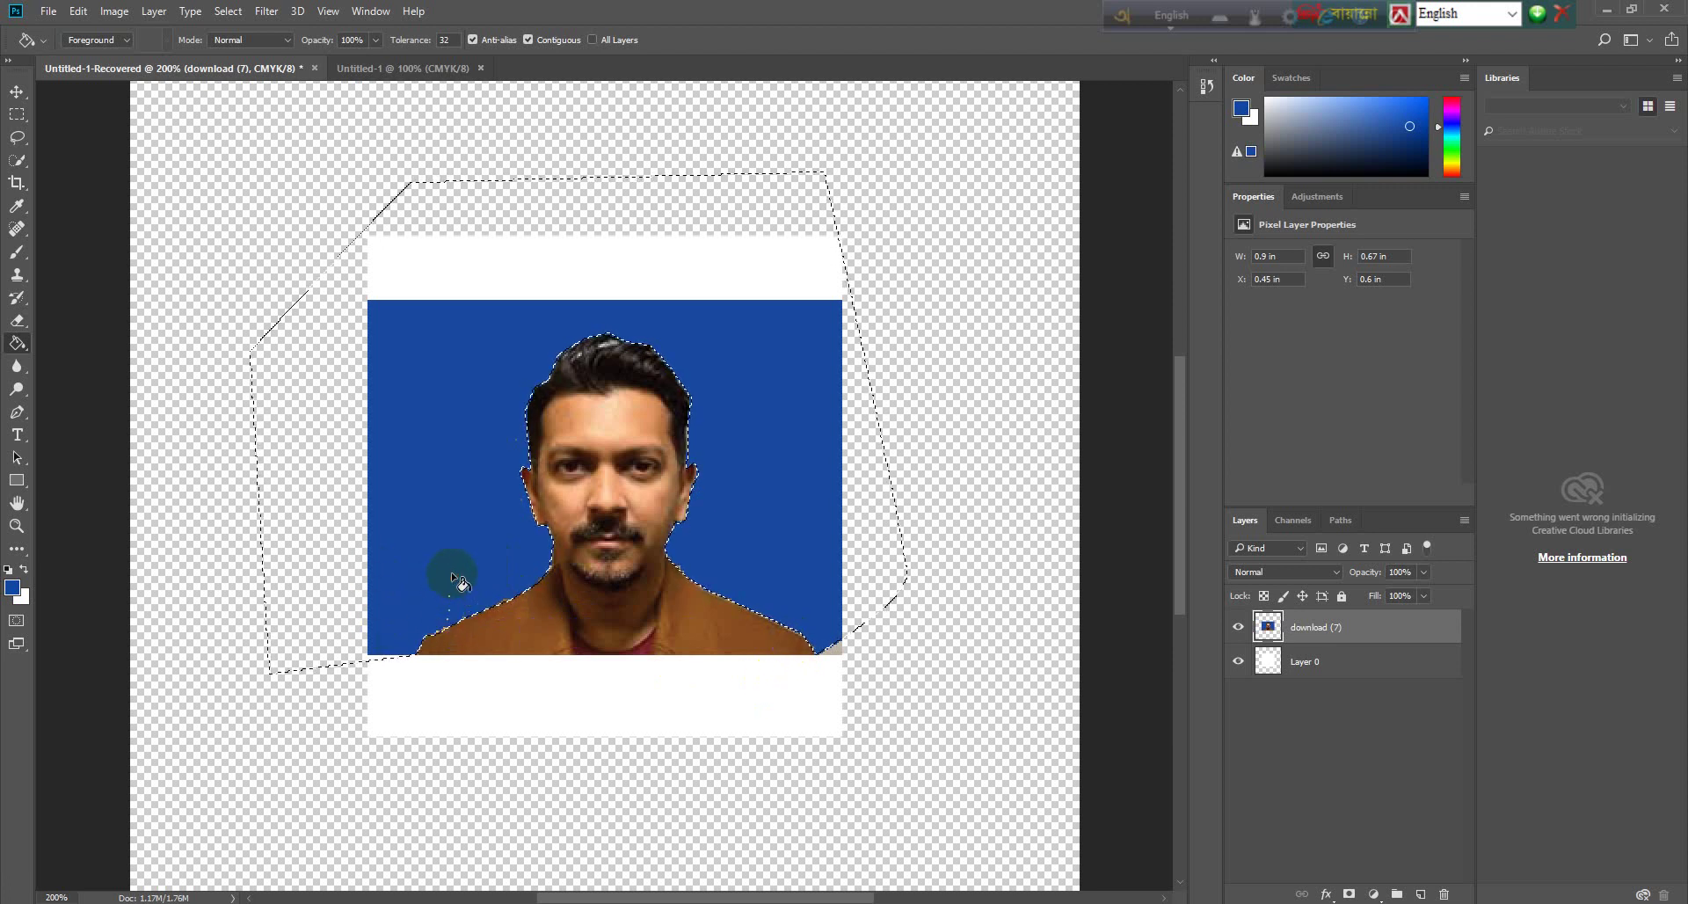
# Step: Clear the background selection with Ctrl+D, leaving the portrait on its blue backdrop
pyautogui.click(17, 91)
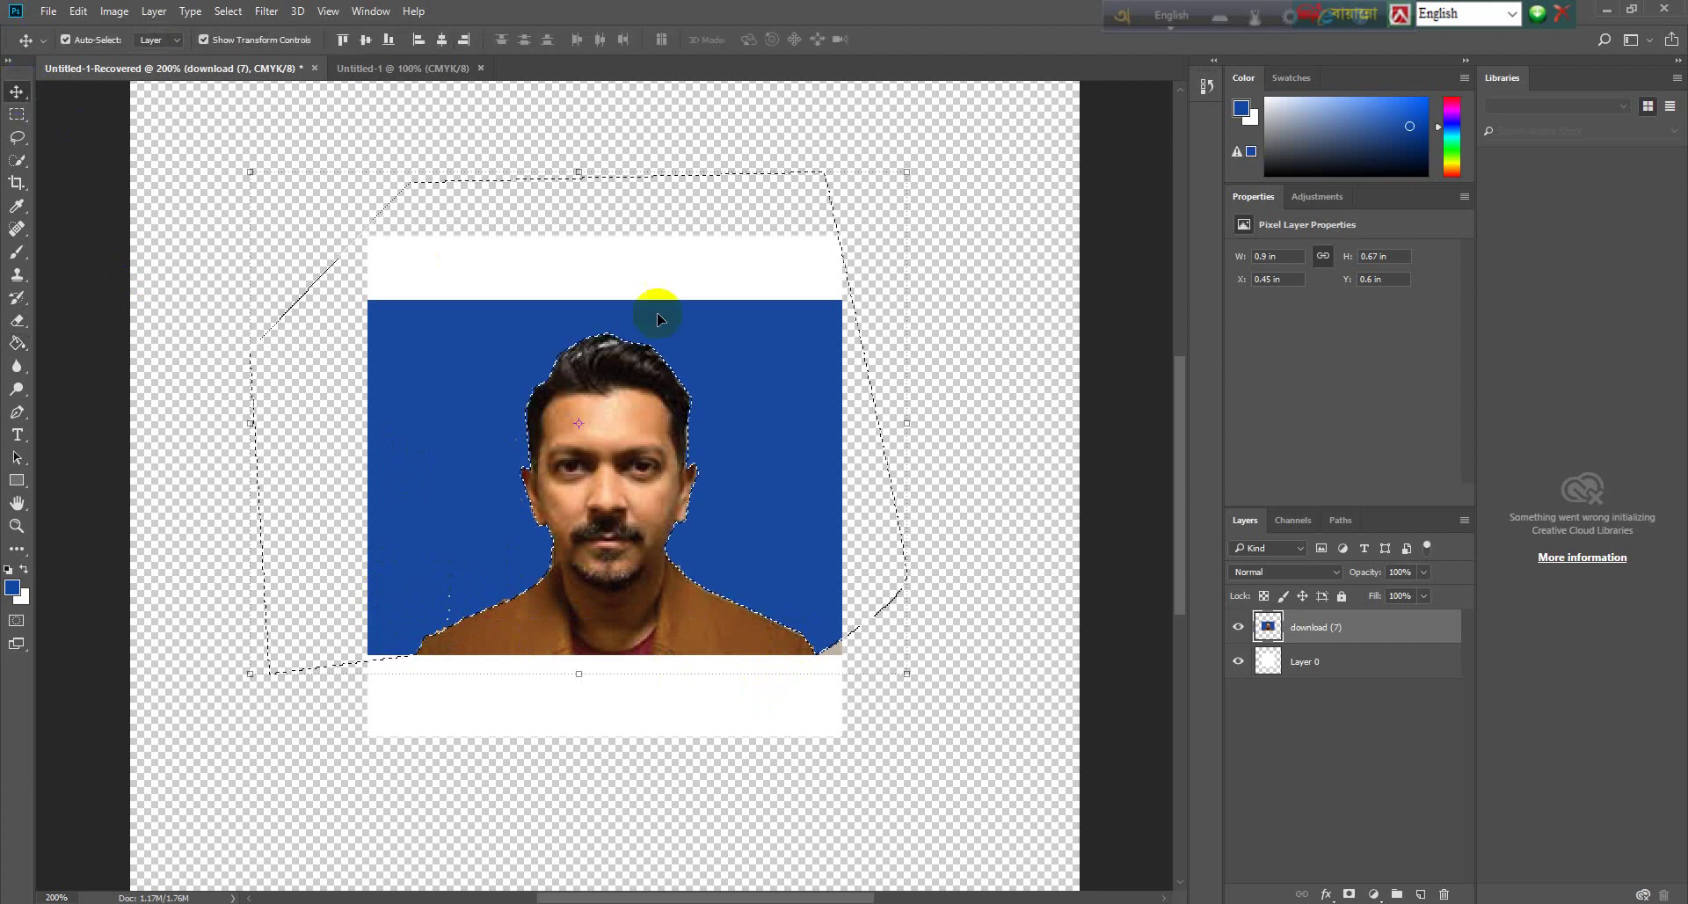
pyautogui.click(640, 352)
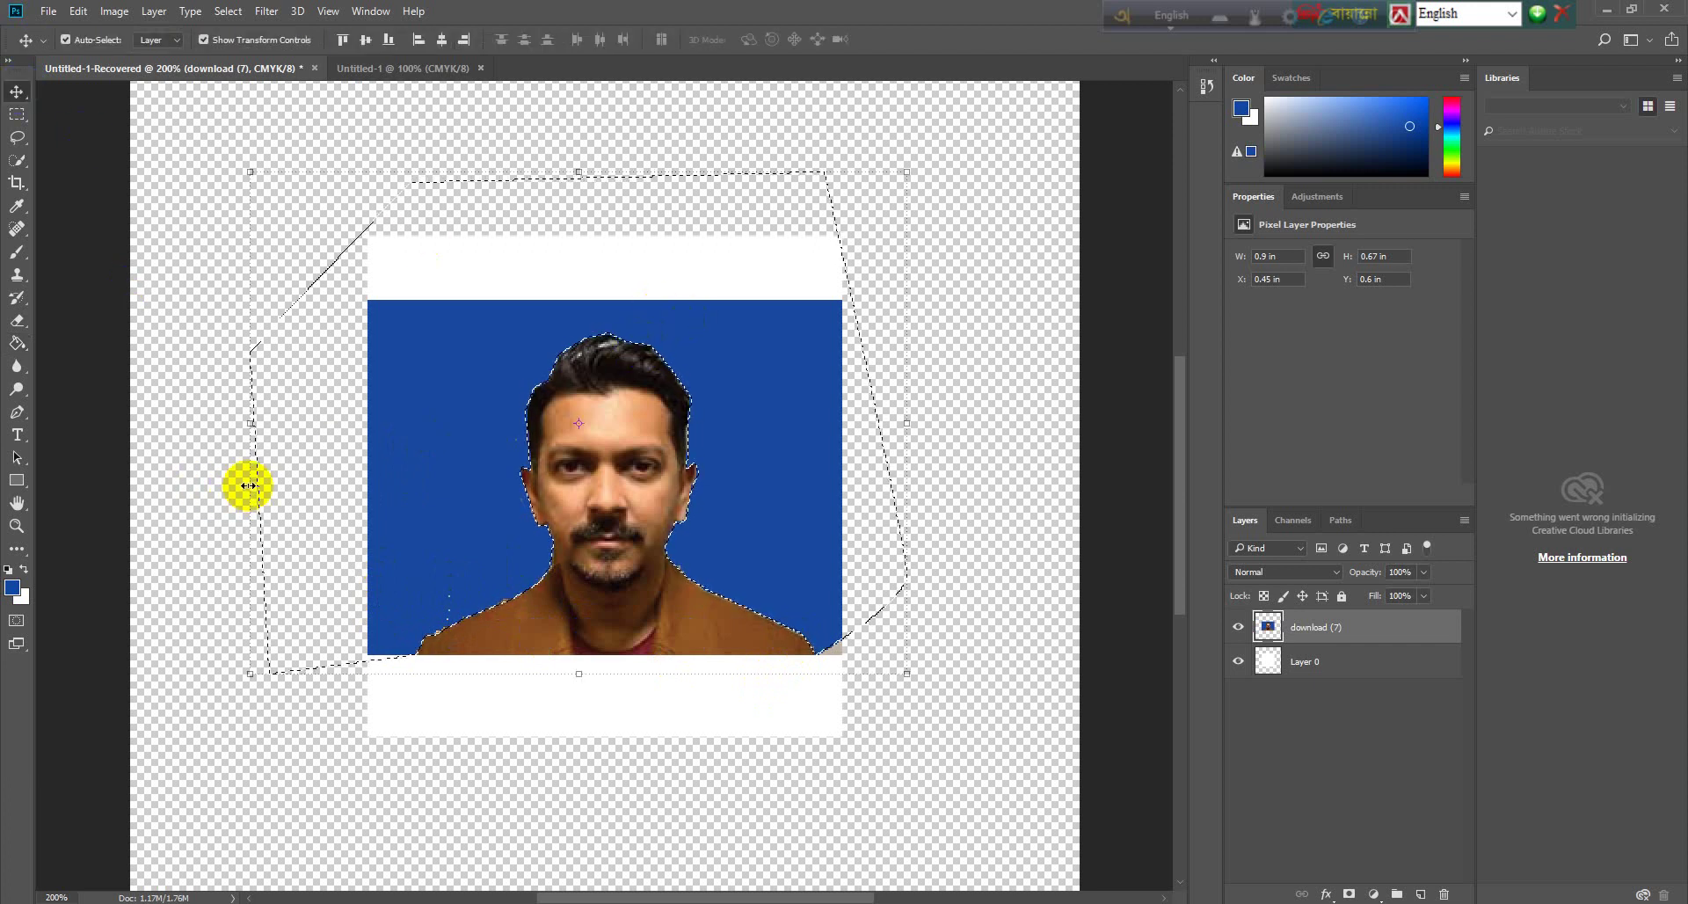
pyautogui.hotkey('ctrl', 'd')
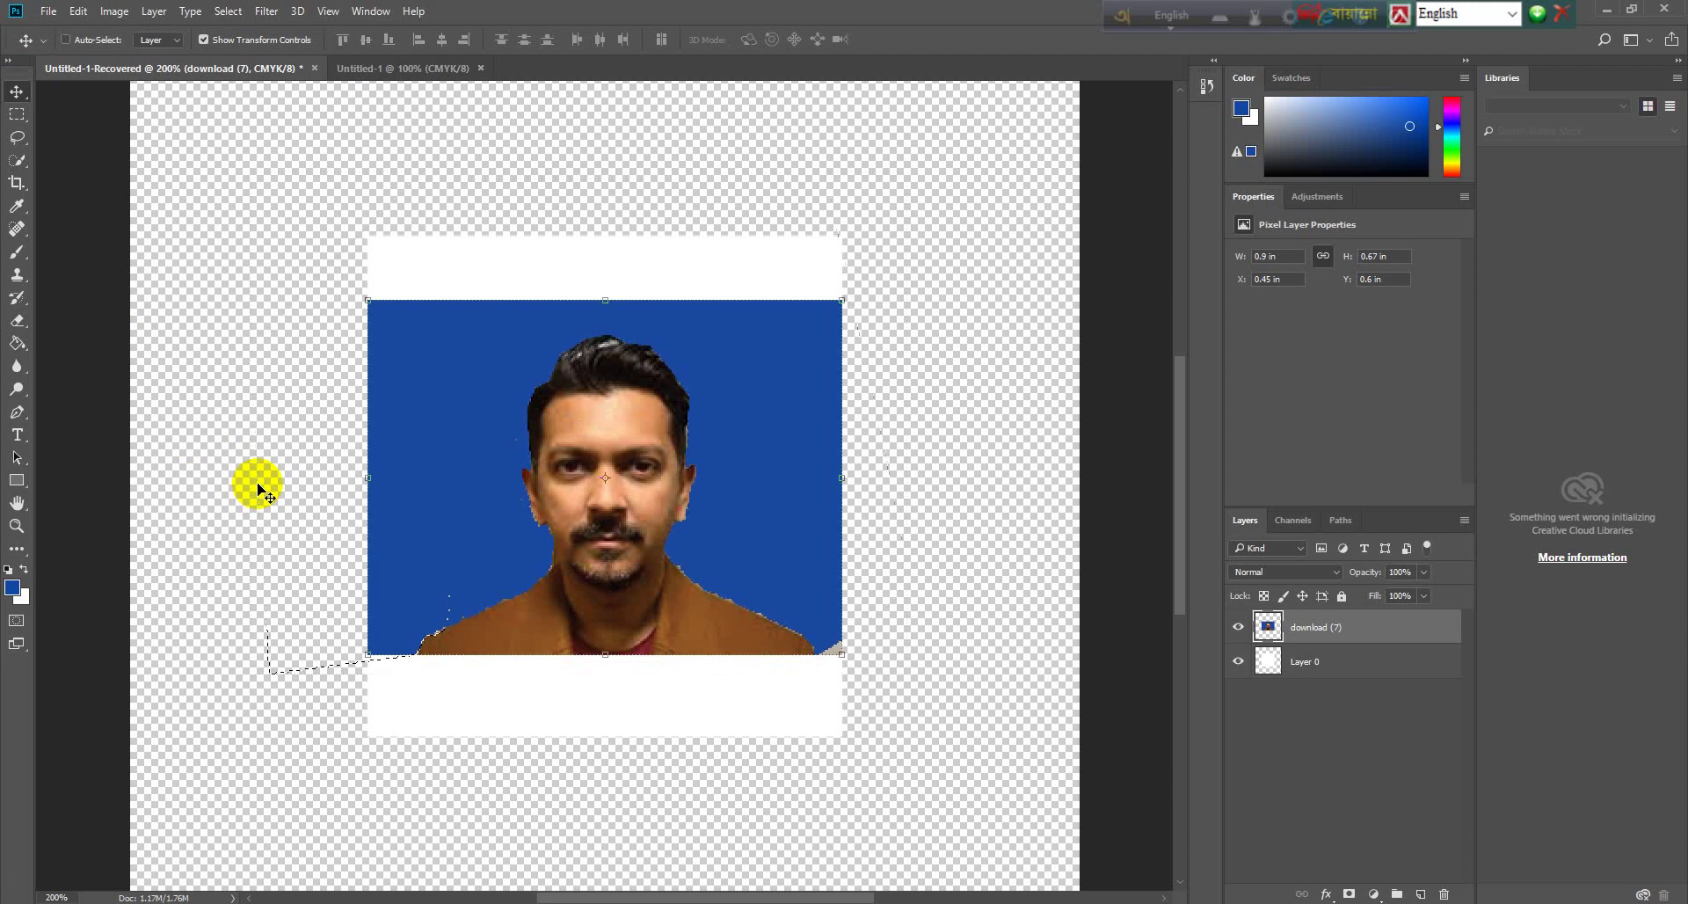
pyautogui.click(542, 597)
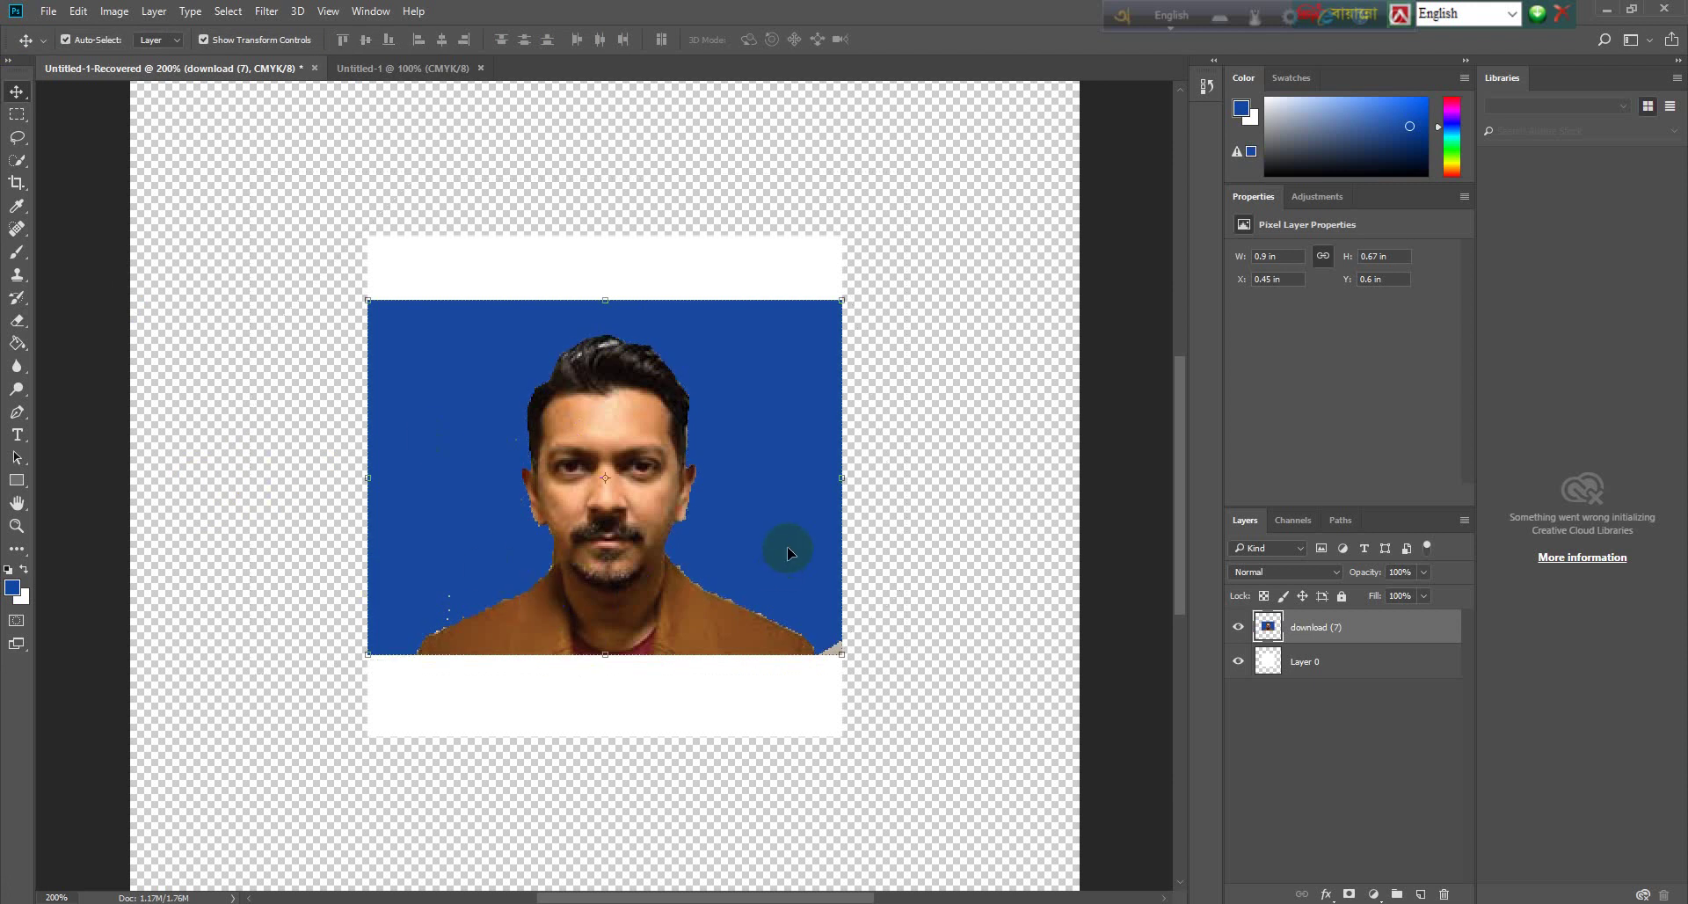
pyautogui.moveTo(777, 563); pyautogui.dragTo(765, 605)
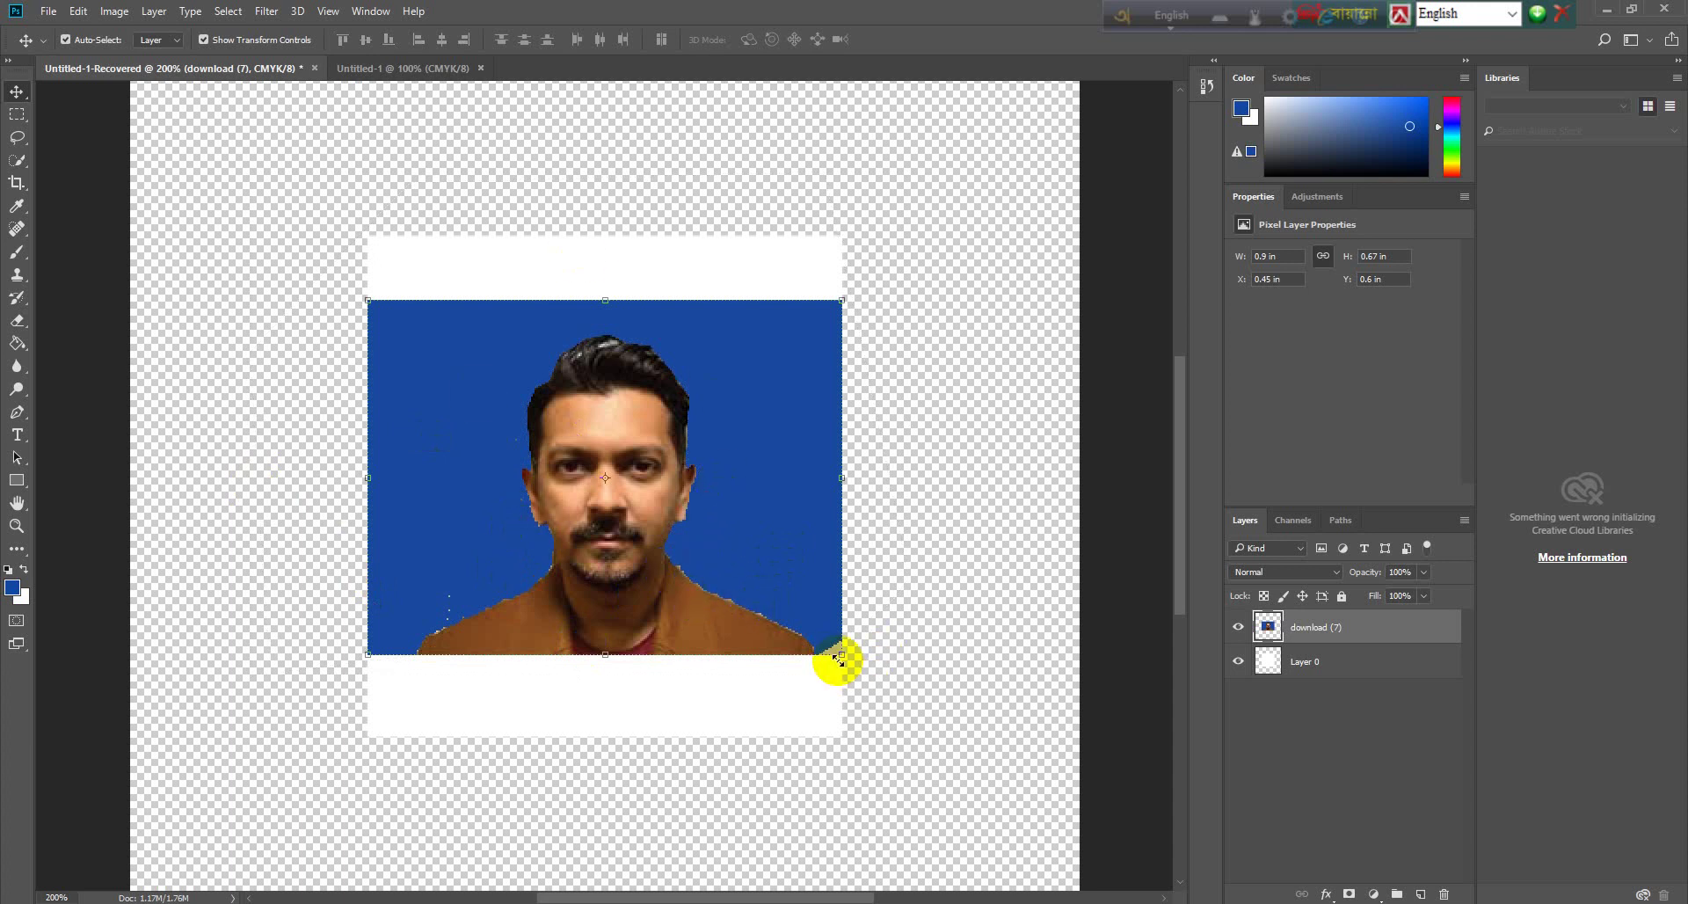
# Step: Draw a triangular Pen path around the pale gap at the lower-right corner
pyautogui.click(20, 411)
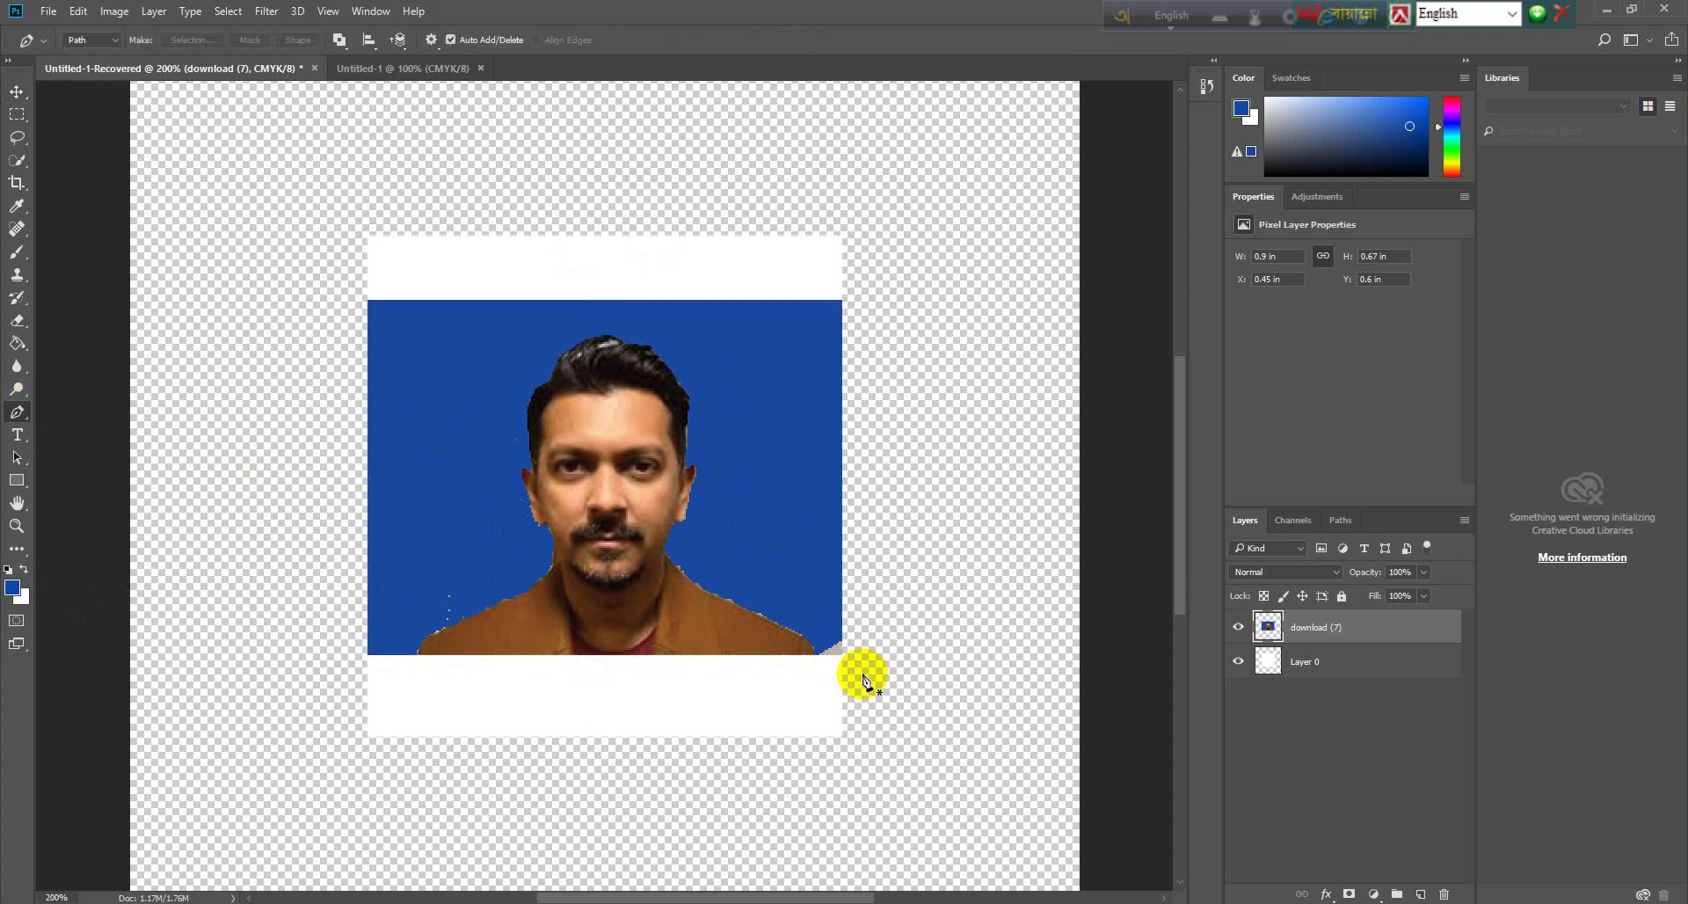
pyautogui.click(826, 657)
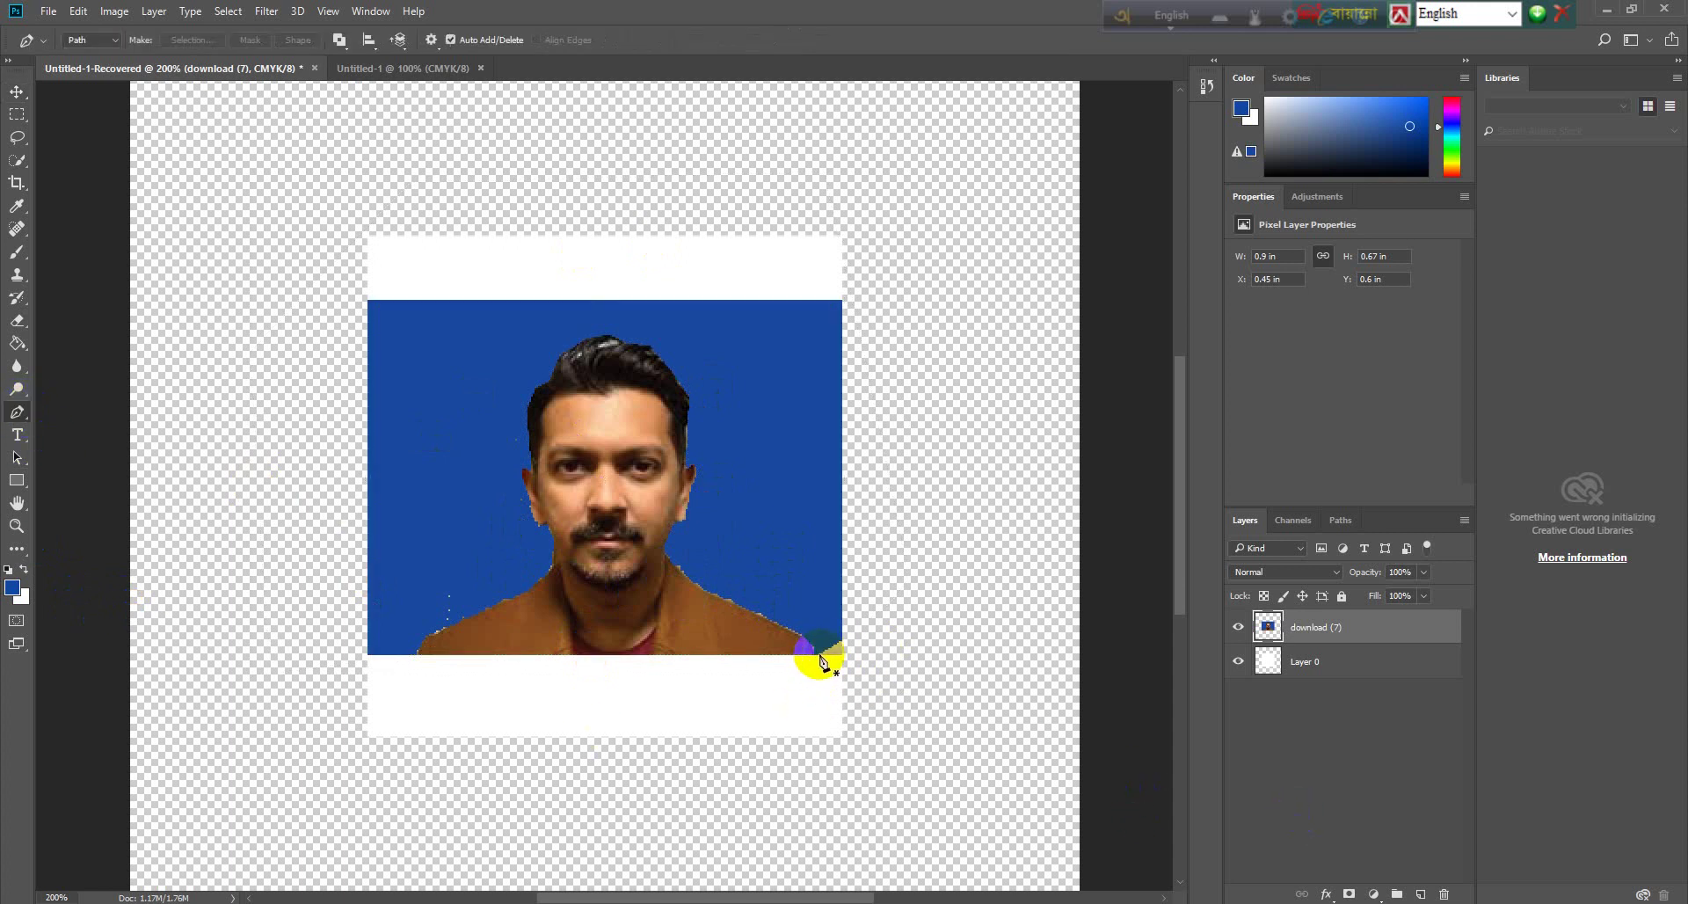
pyautogui.click(849, 631)
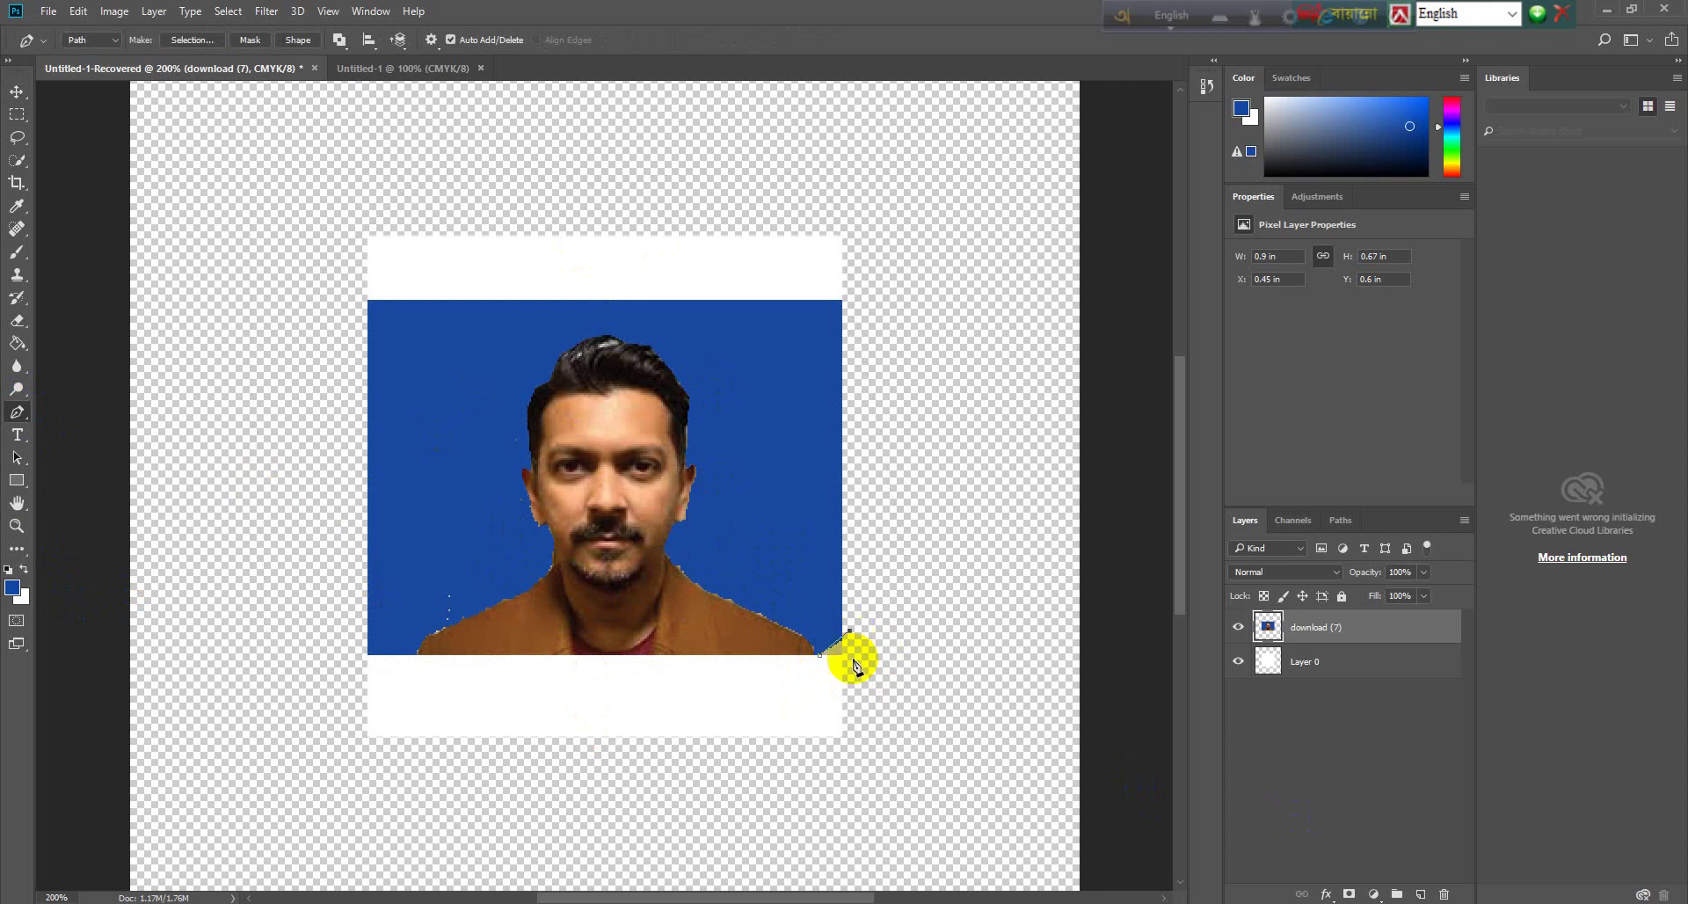
pyautogui.click(864, 671)
pyautogui.click(837, 674)
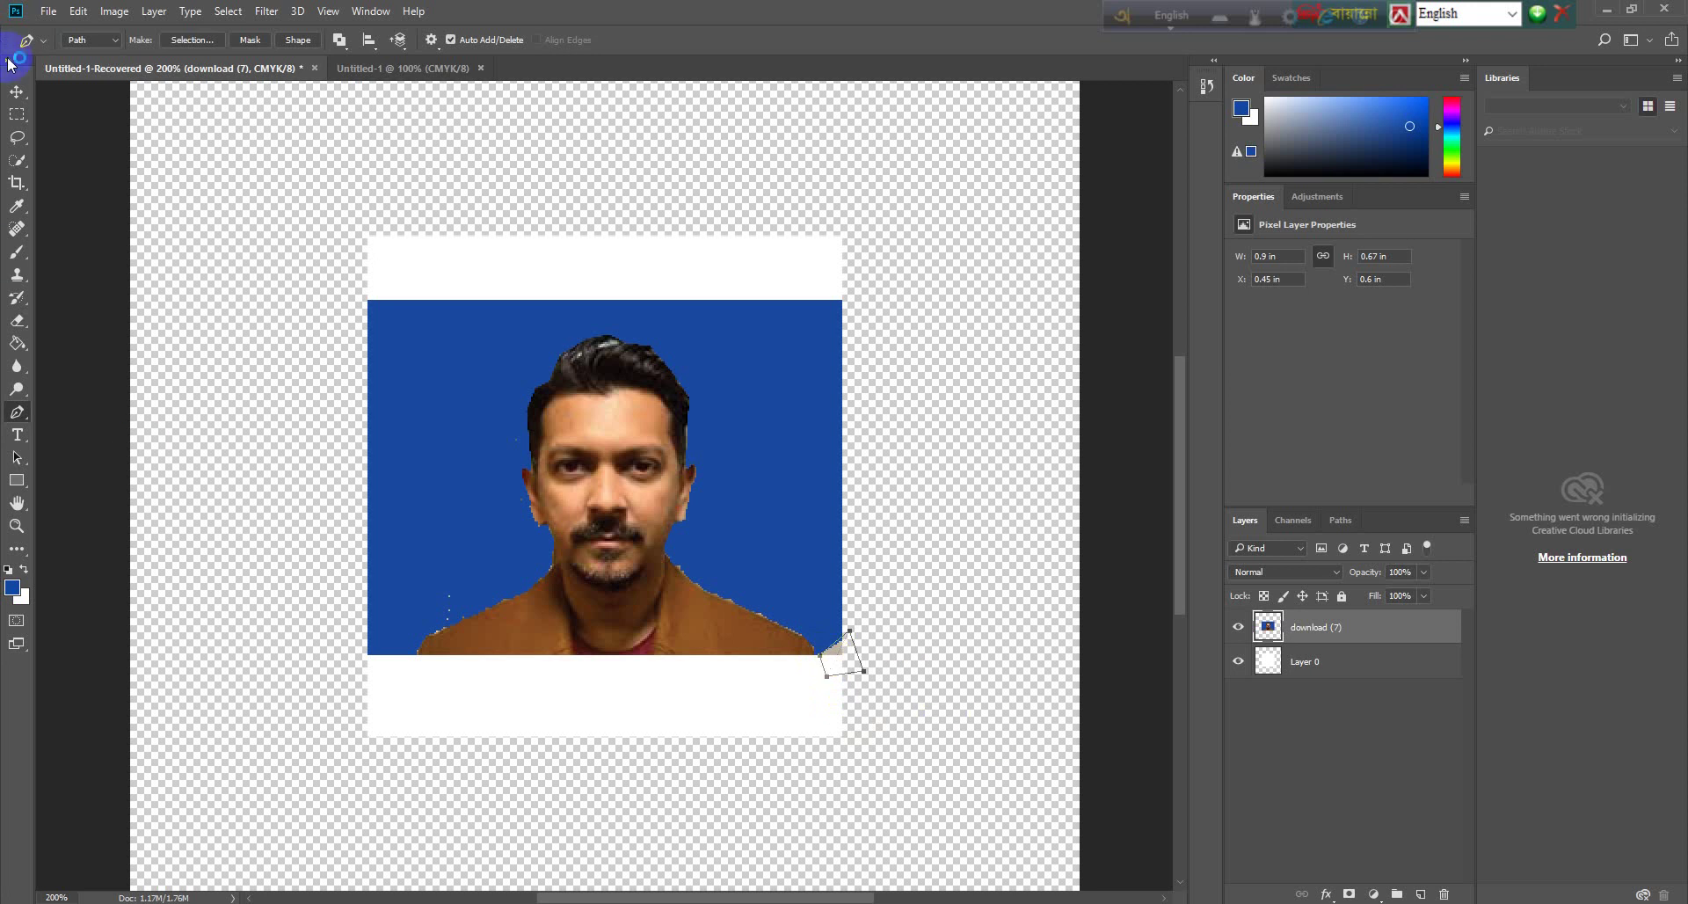
# Step: Try a blue Paint Bucket fill of the corner gap, then undo it
pyautogui.click(17, 92)
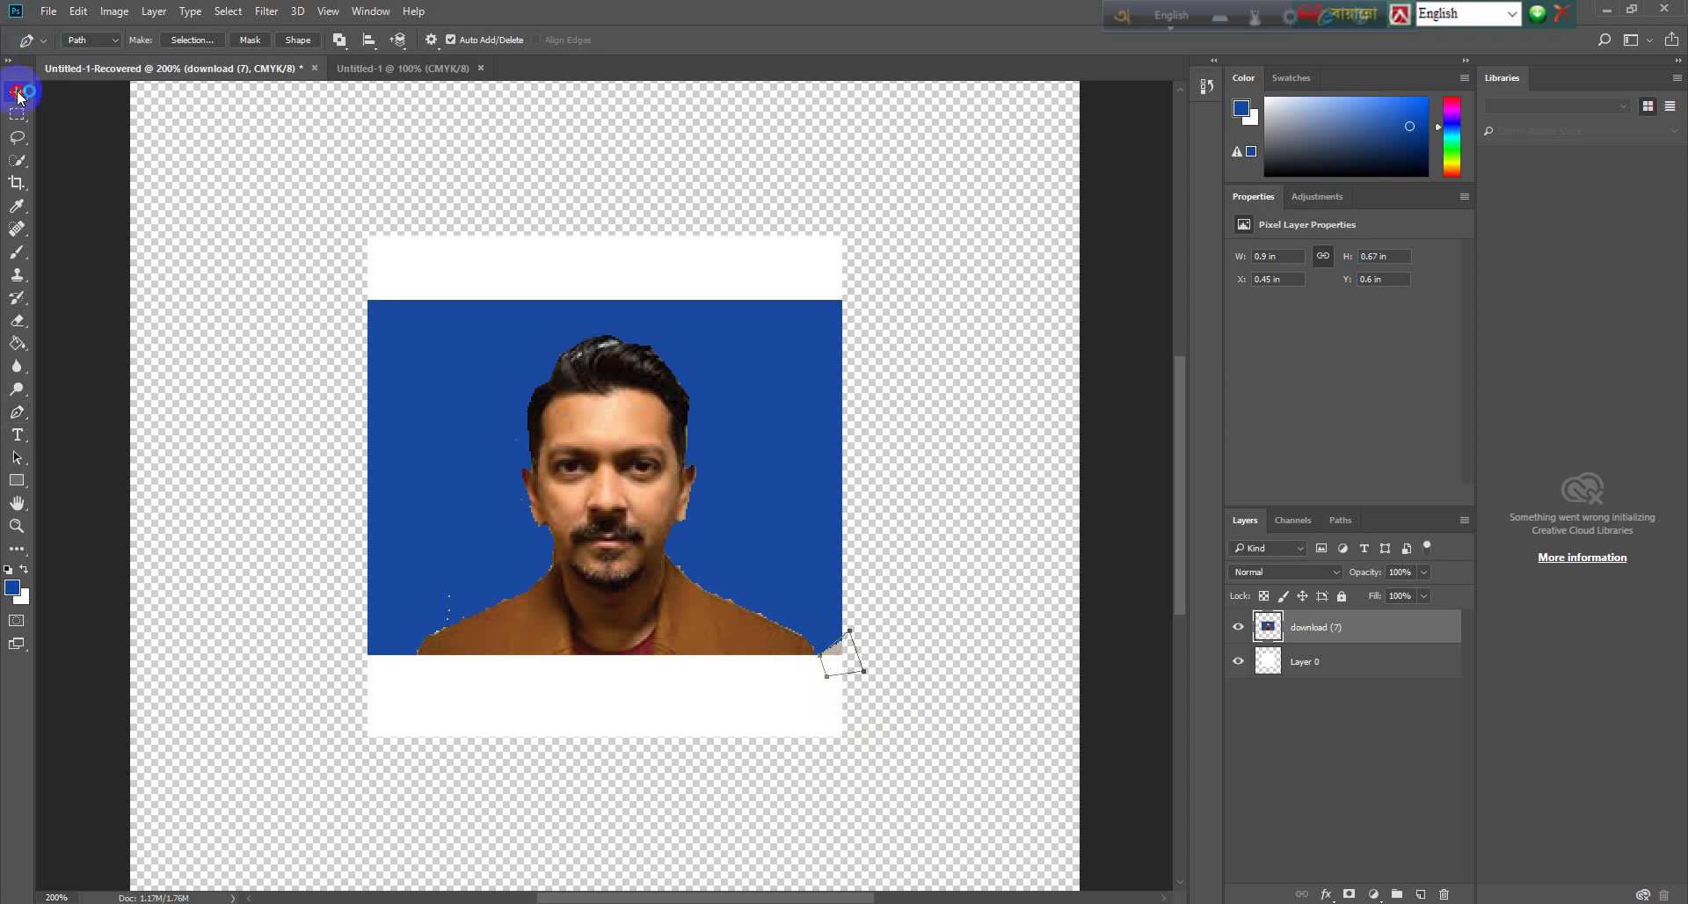
pyautogui.click(17, 343)
pyautogui.click(839, 660)
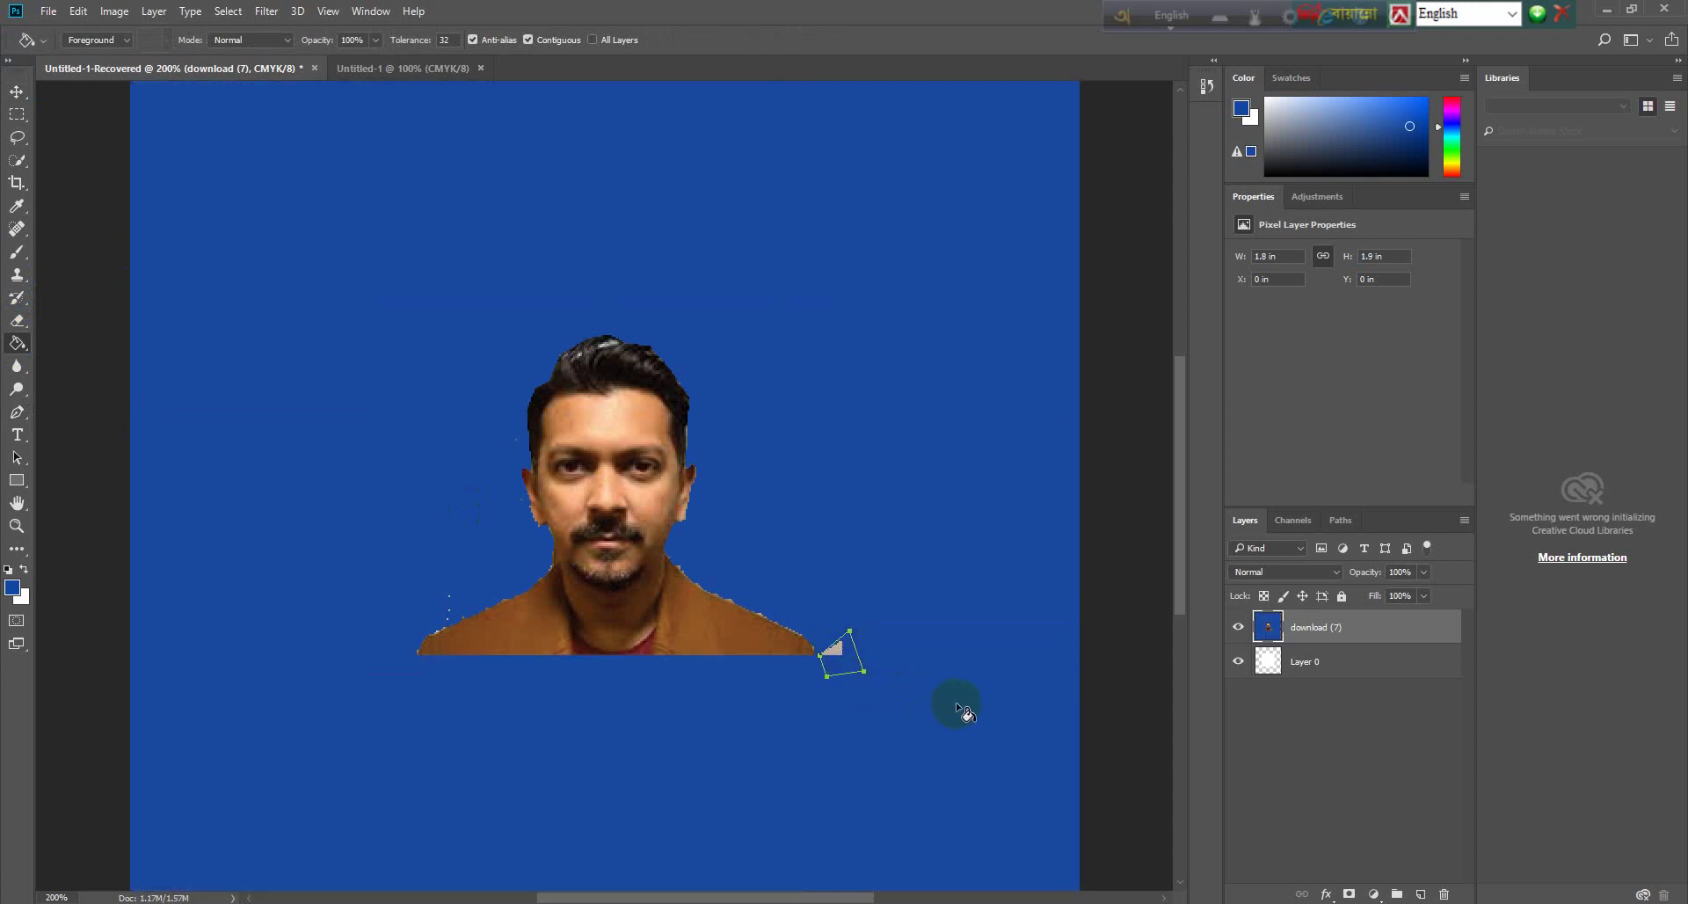
pyautogui.hotkey('ctrl', 'z')
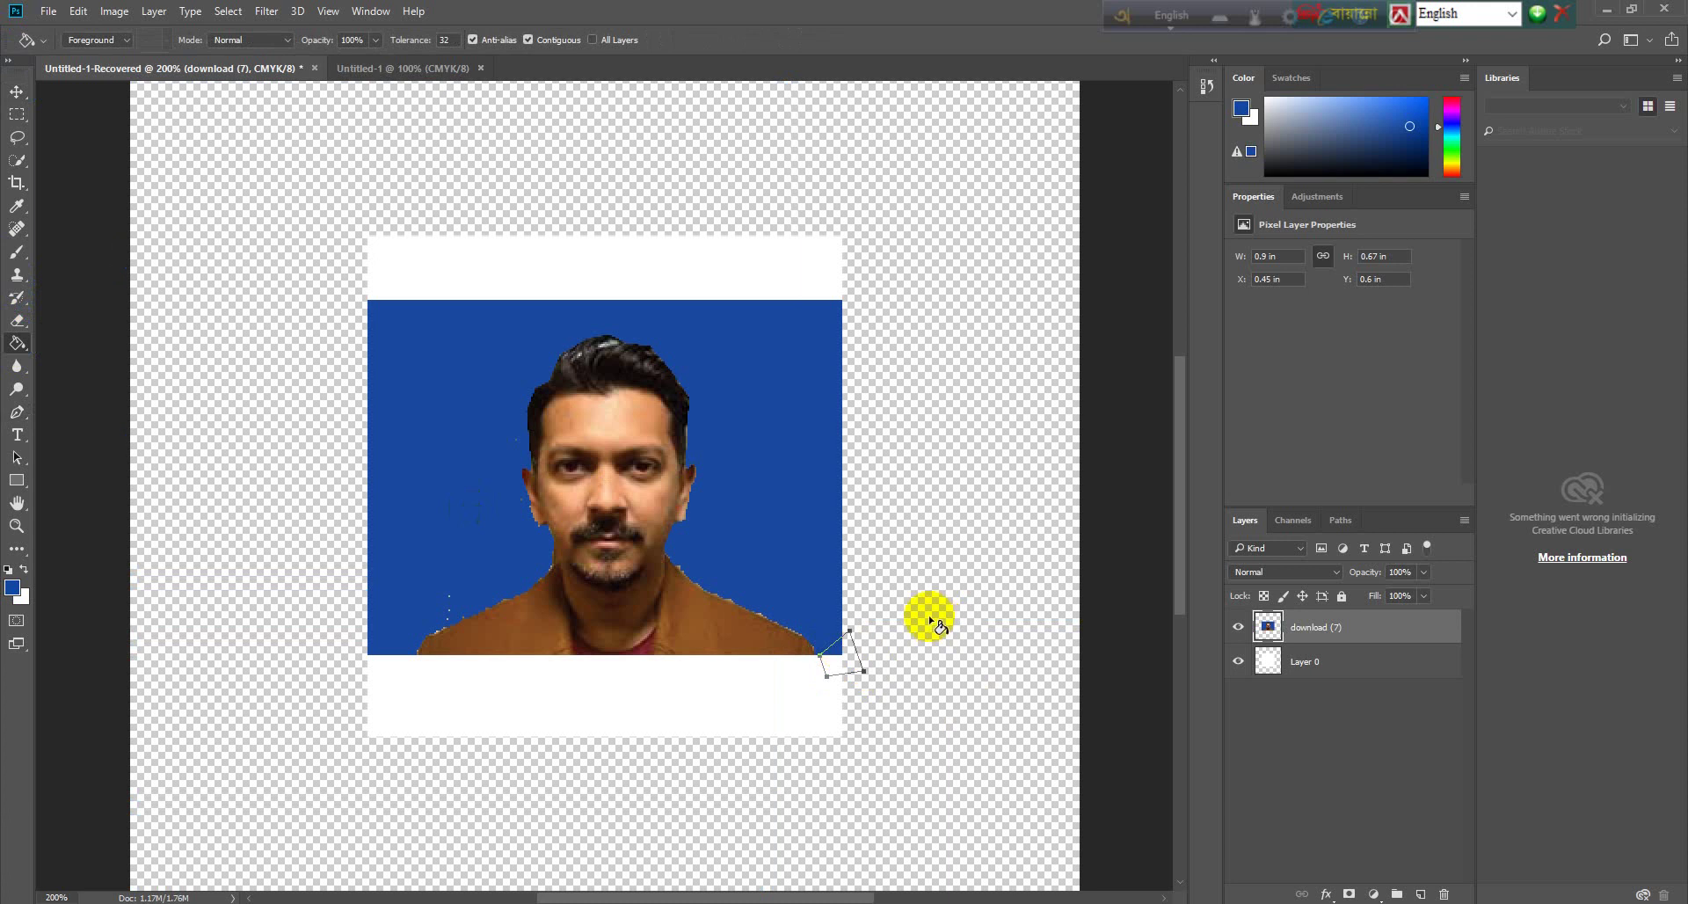
pyautogui.click(7, 104)
pyautogui.click(16, 92)
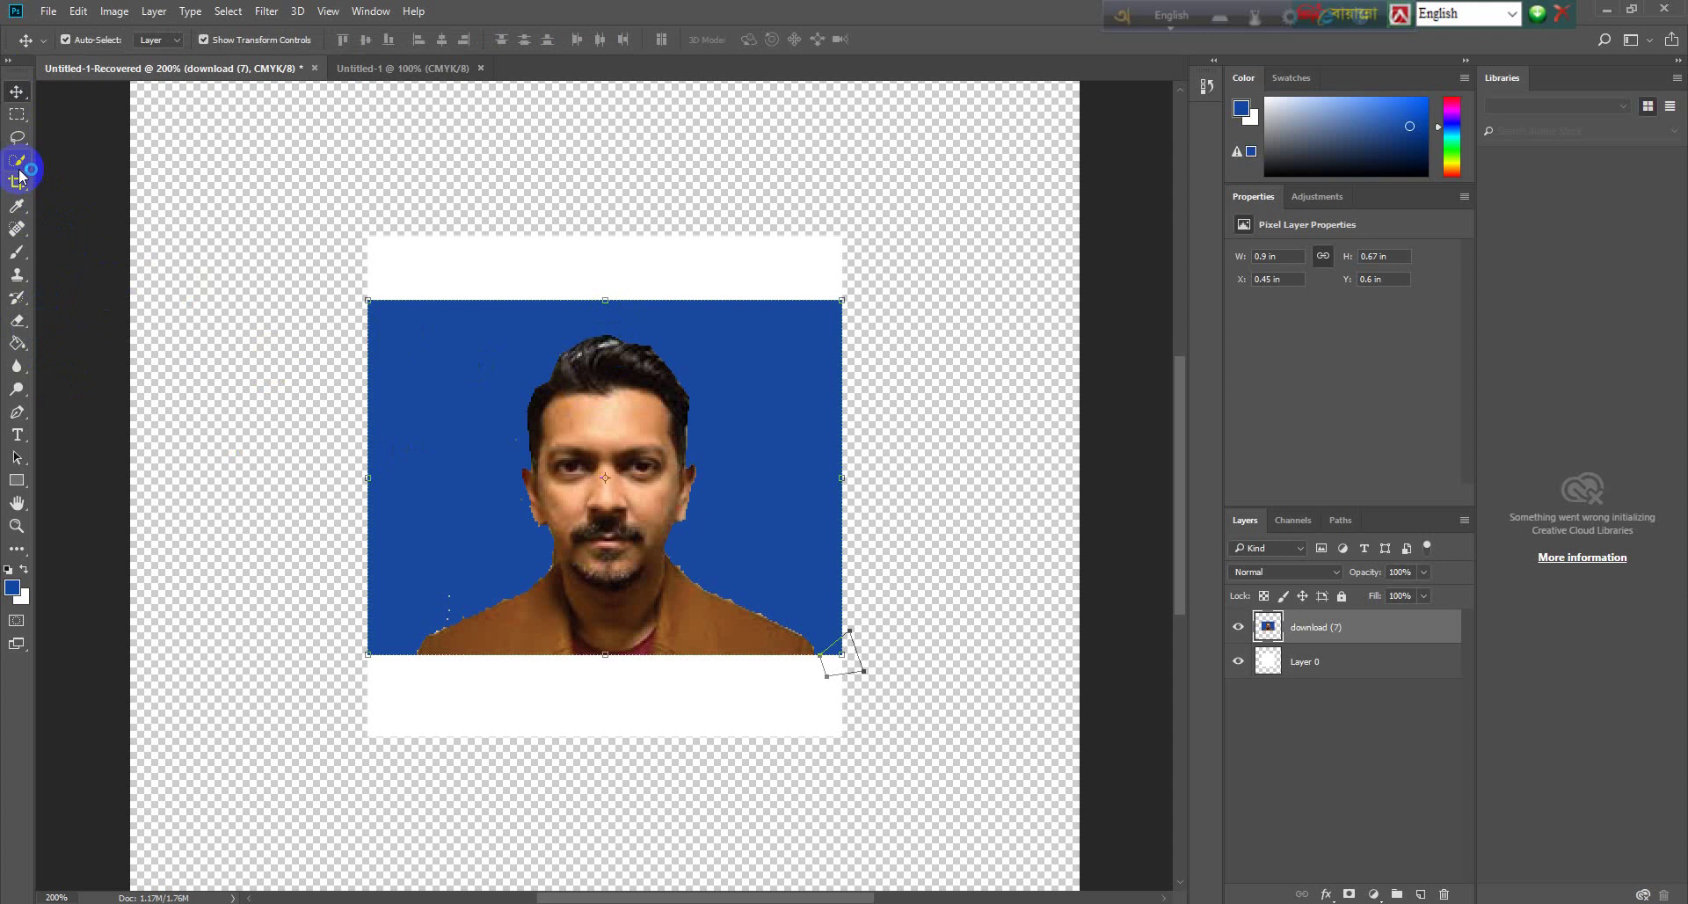
# Step: Draw a curved Pen-tool anchor along the ragged top of the hair, then return to the Move tool
pyautogui.click(19, 414)
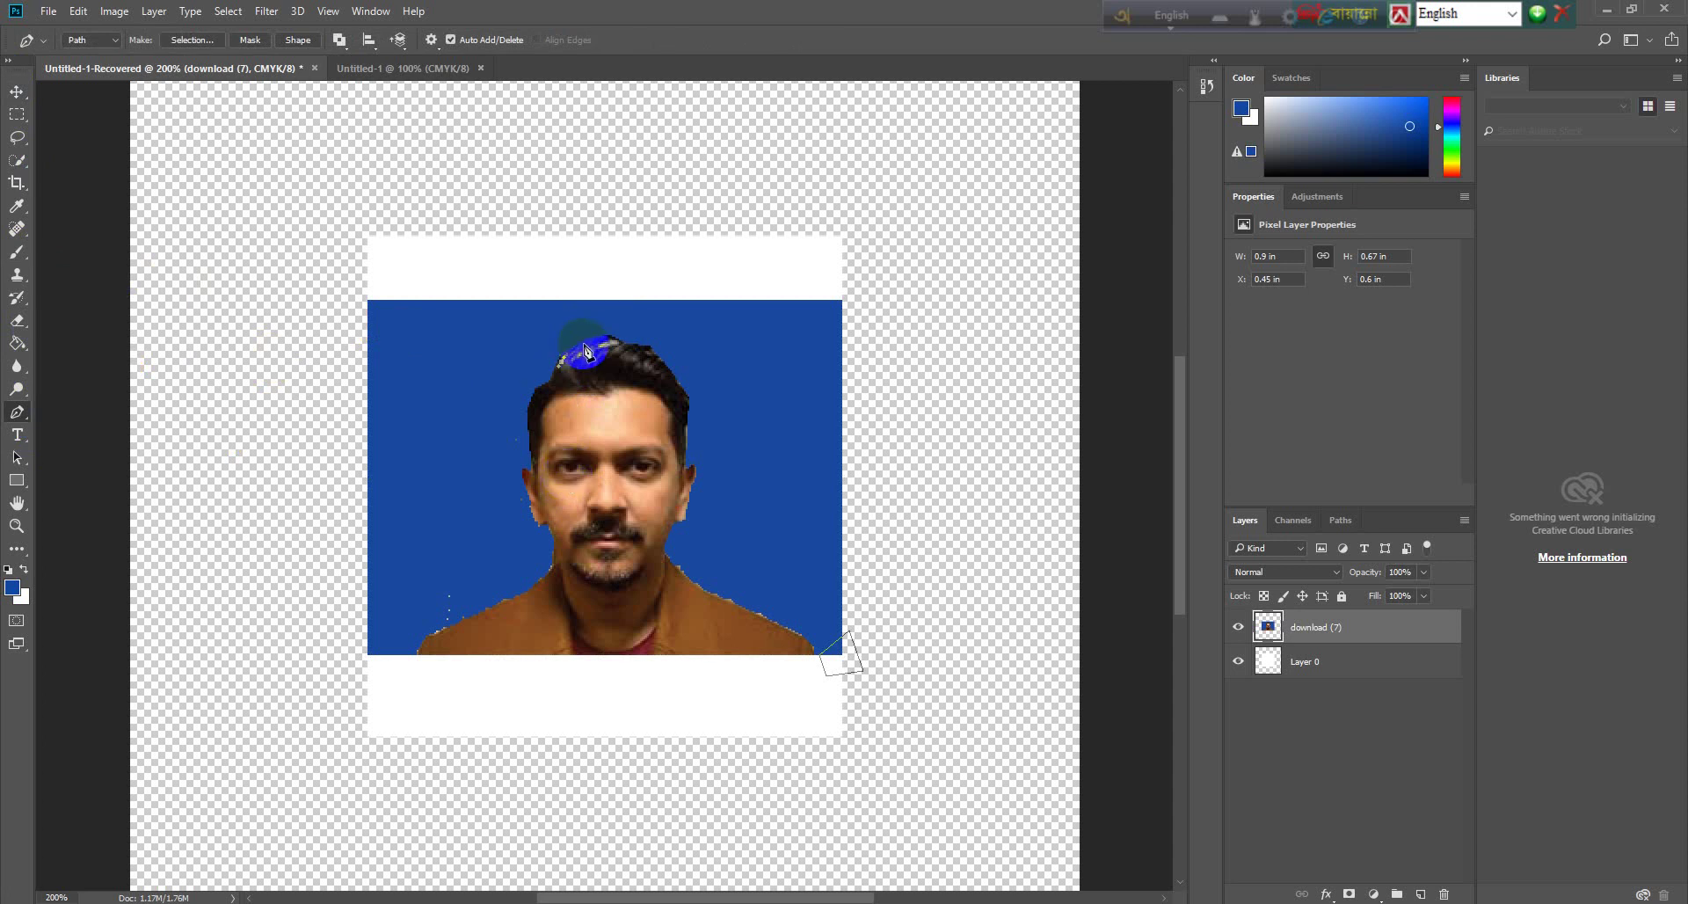
pyautogui.moveTo(619, 336)
pyautogui.mouseDown()
pyautogui.moveTo(621, 359)
pyautogui.moveTo(567, 372)
pyautogui.mouseUp()
pyautogui.click(16, 92)
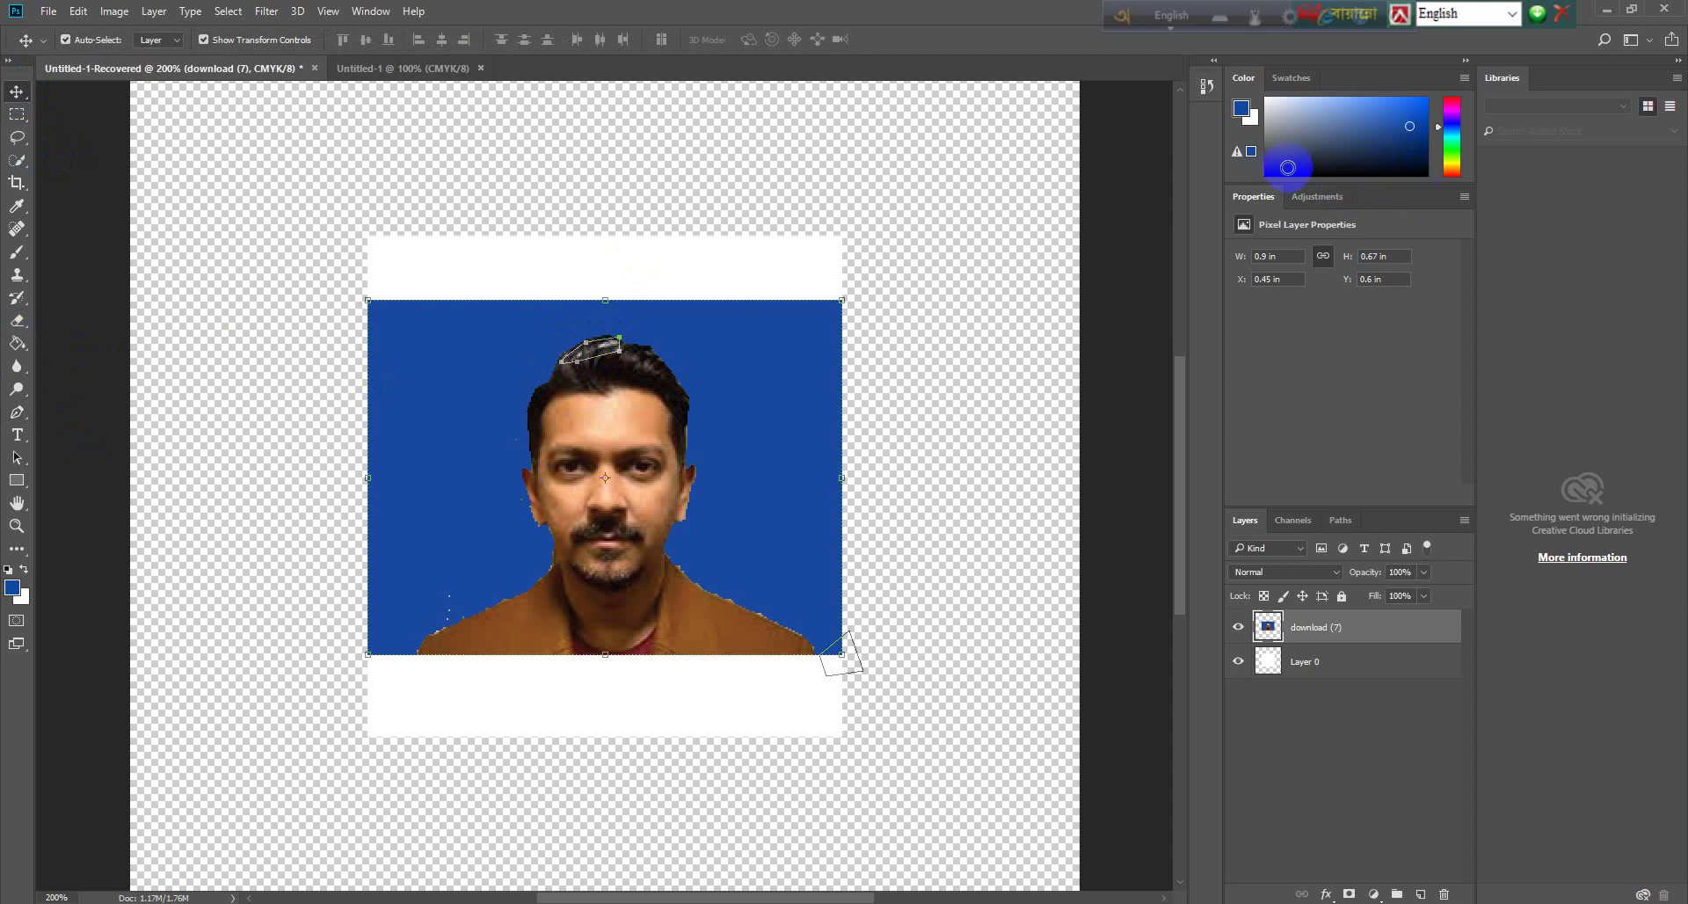
# Step: Set the foreground colour to 050505, then sample the hair's dark brown with the Eyedropper
pyautogui.click(1266, 172)
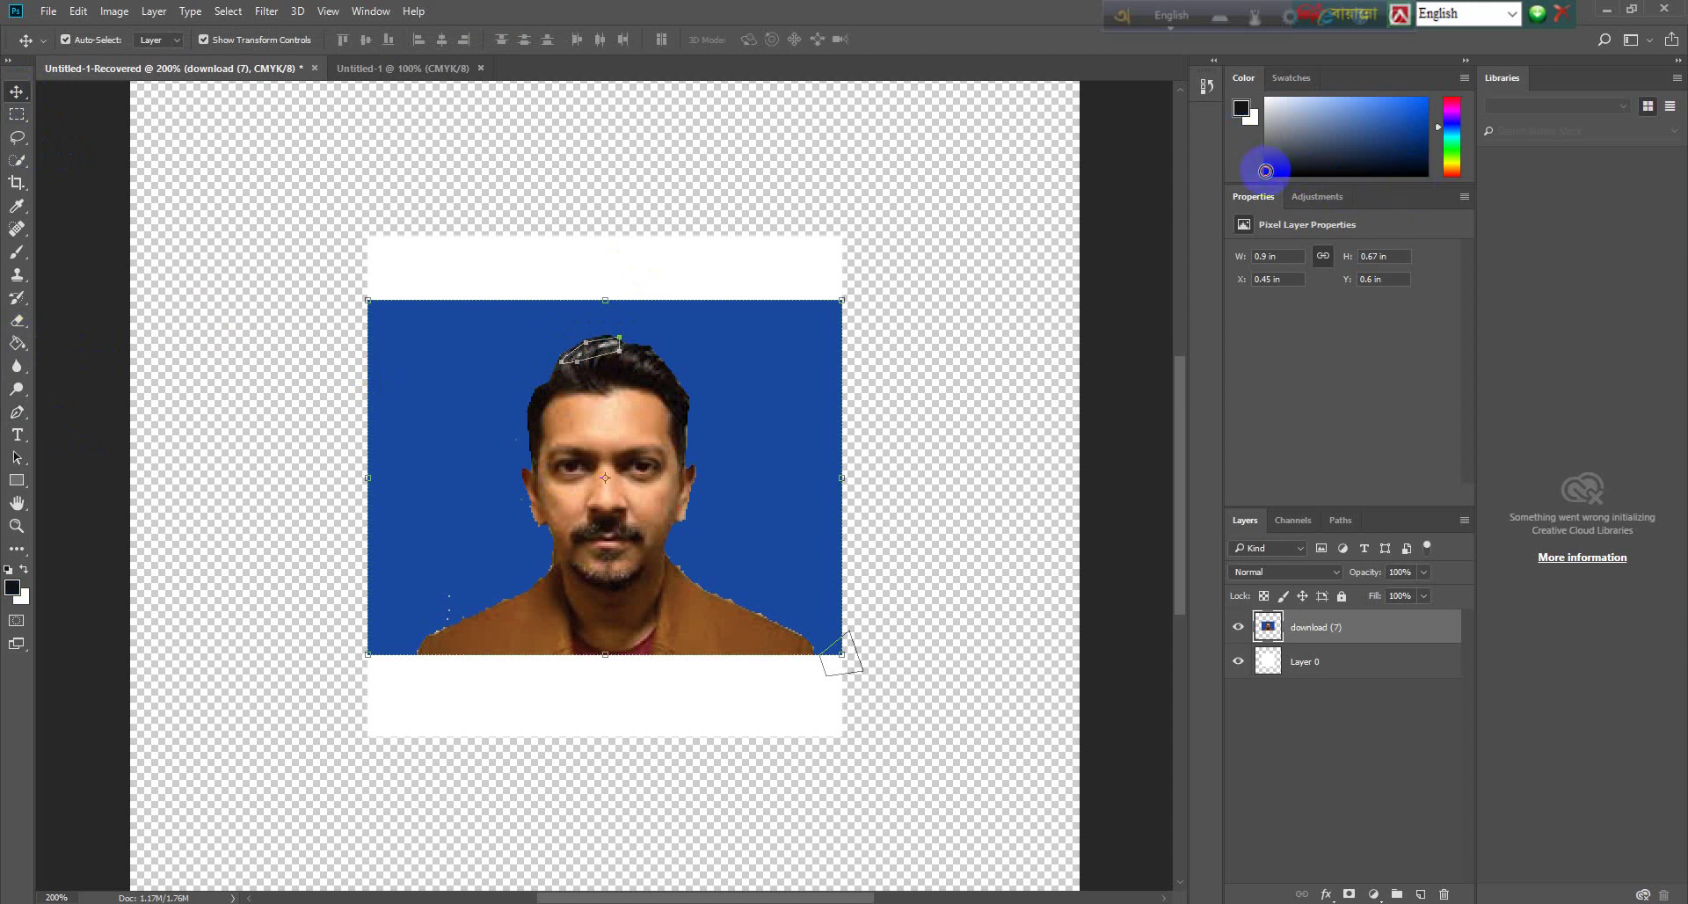
pyautogui.click(1241, 114)
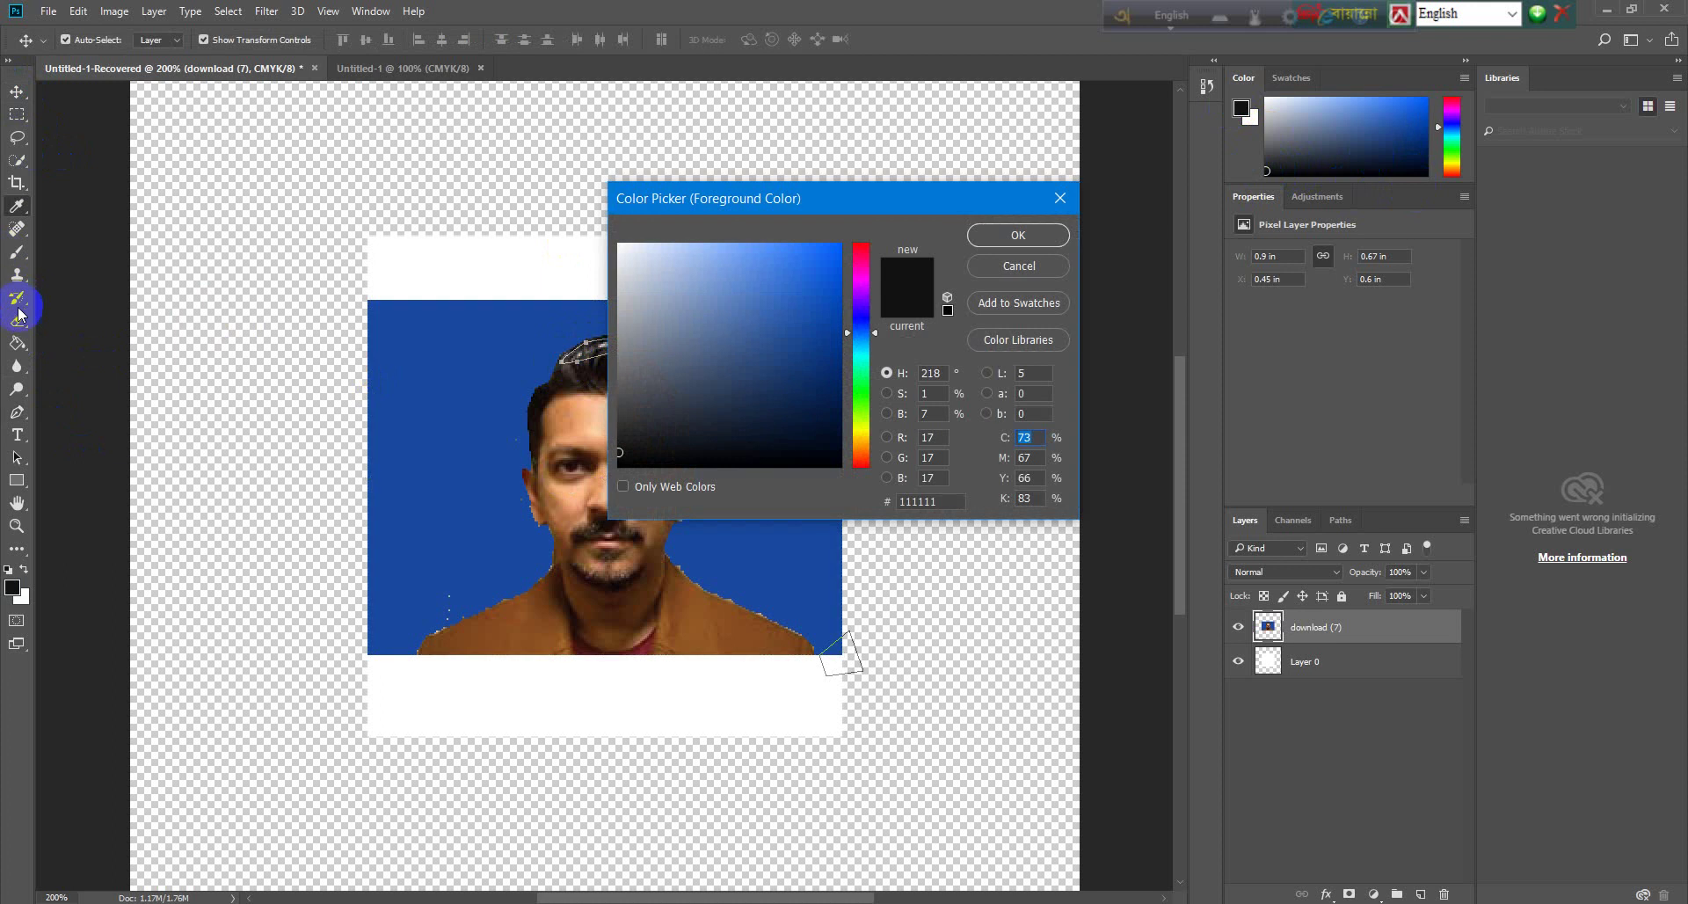
pyautogui.click(16, 264)
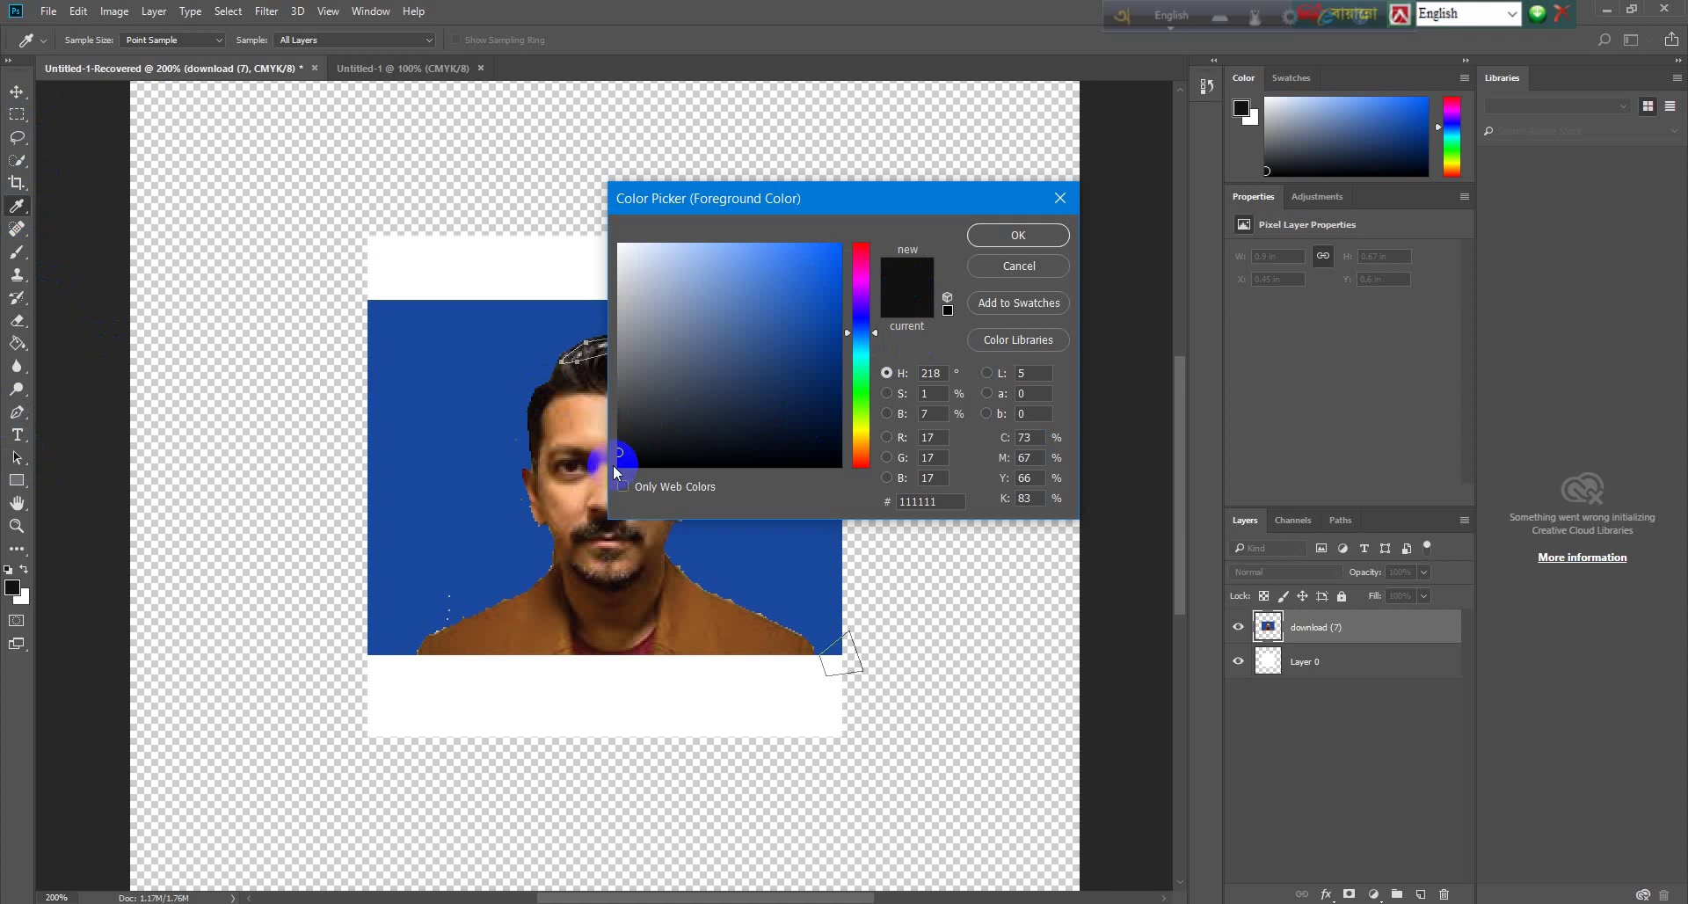
pyautogui.click(626, 462)
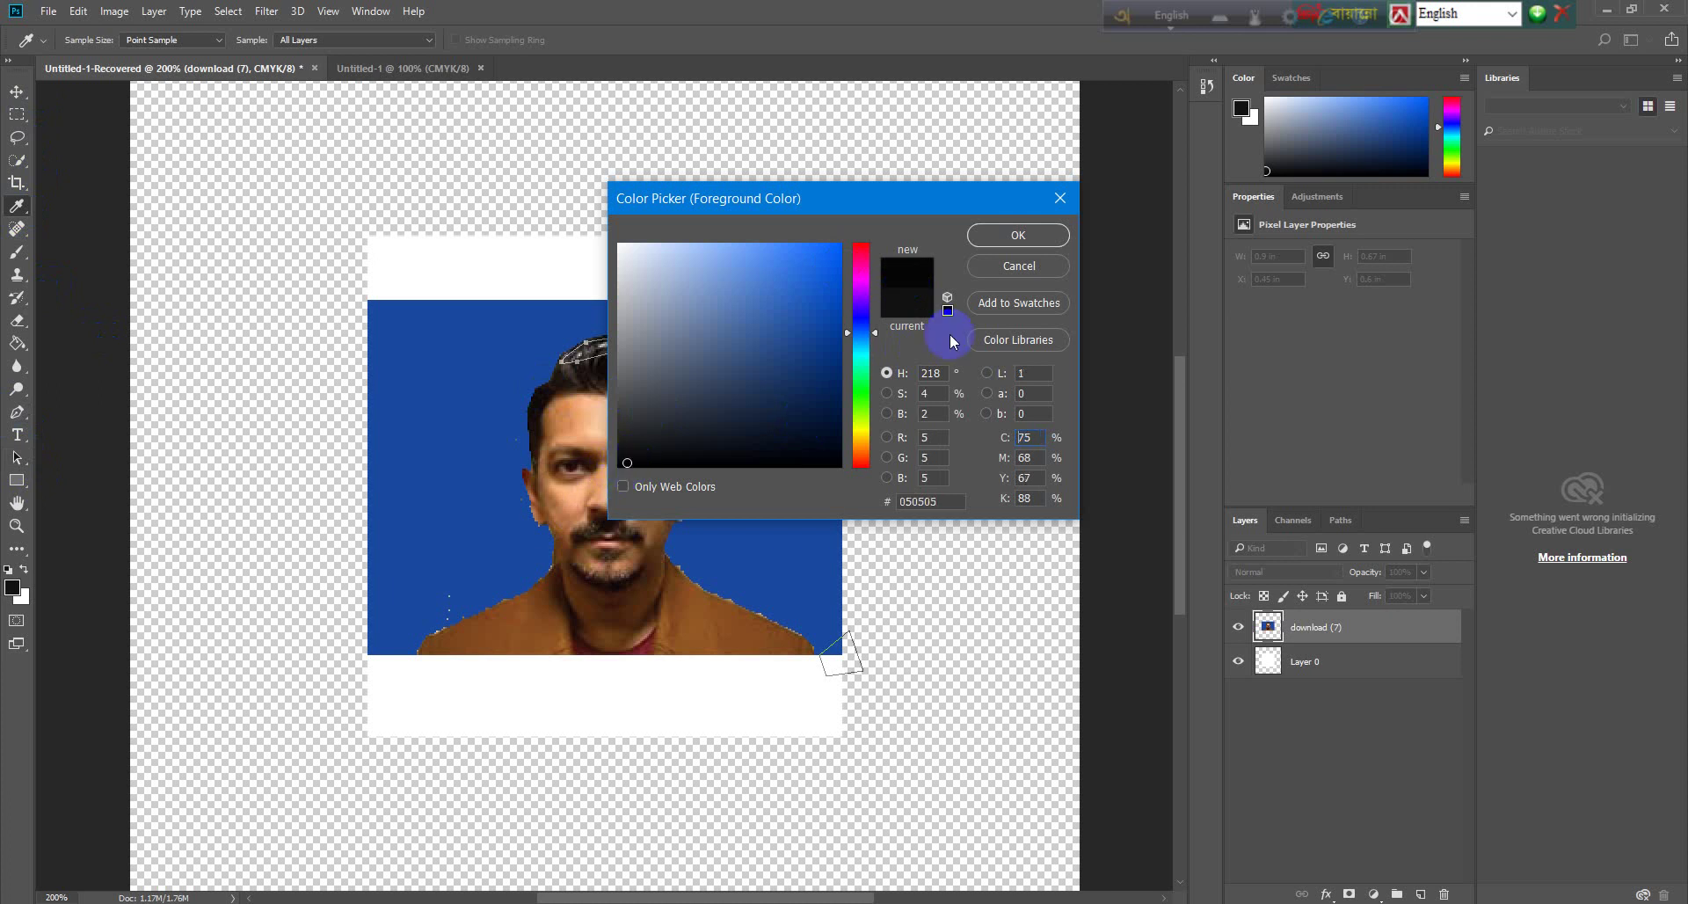
pyautogui.click(1015, 246)
pyautogui.press('v')
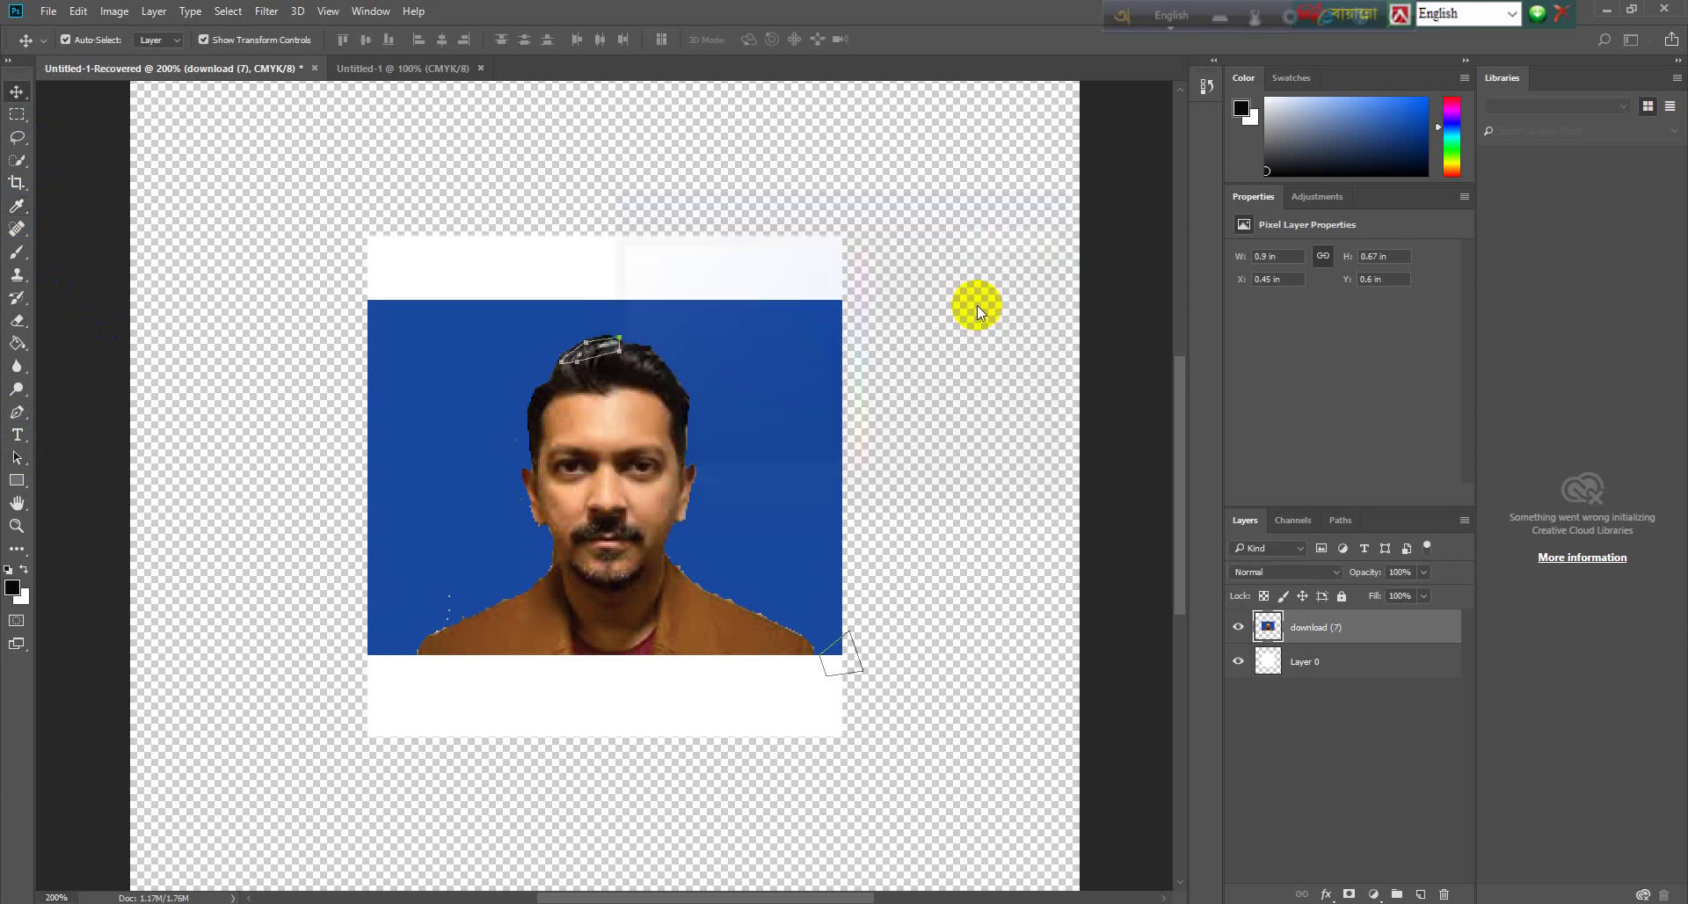
pyautogui.click(16, 205)
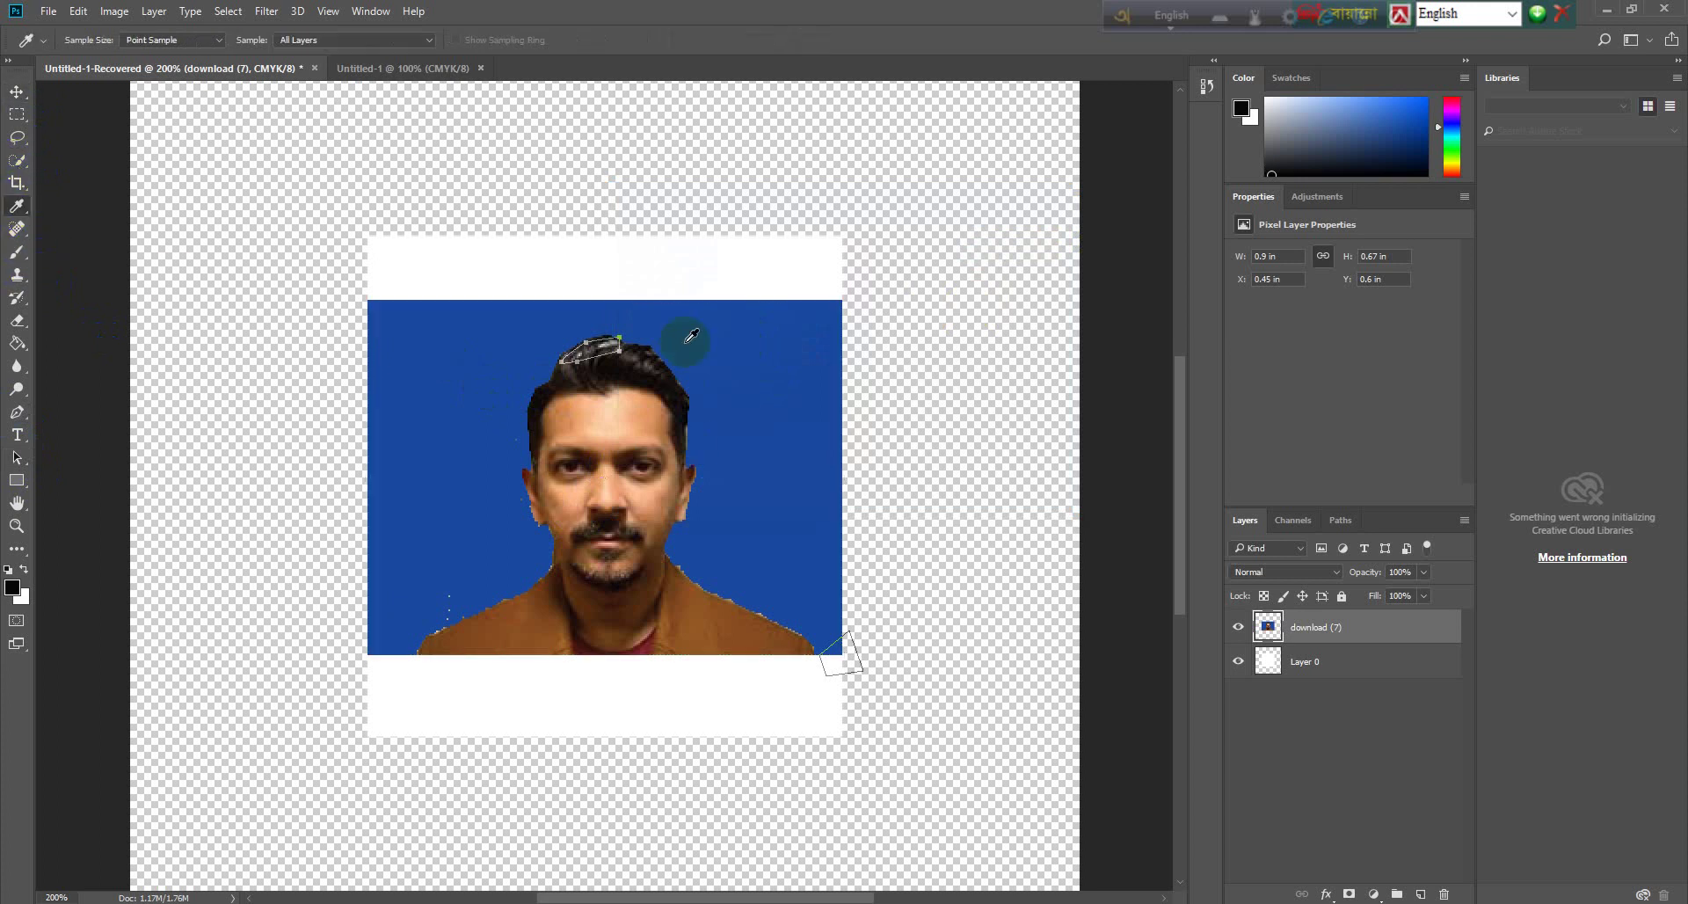
pyautogui.click(639, 356)
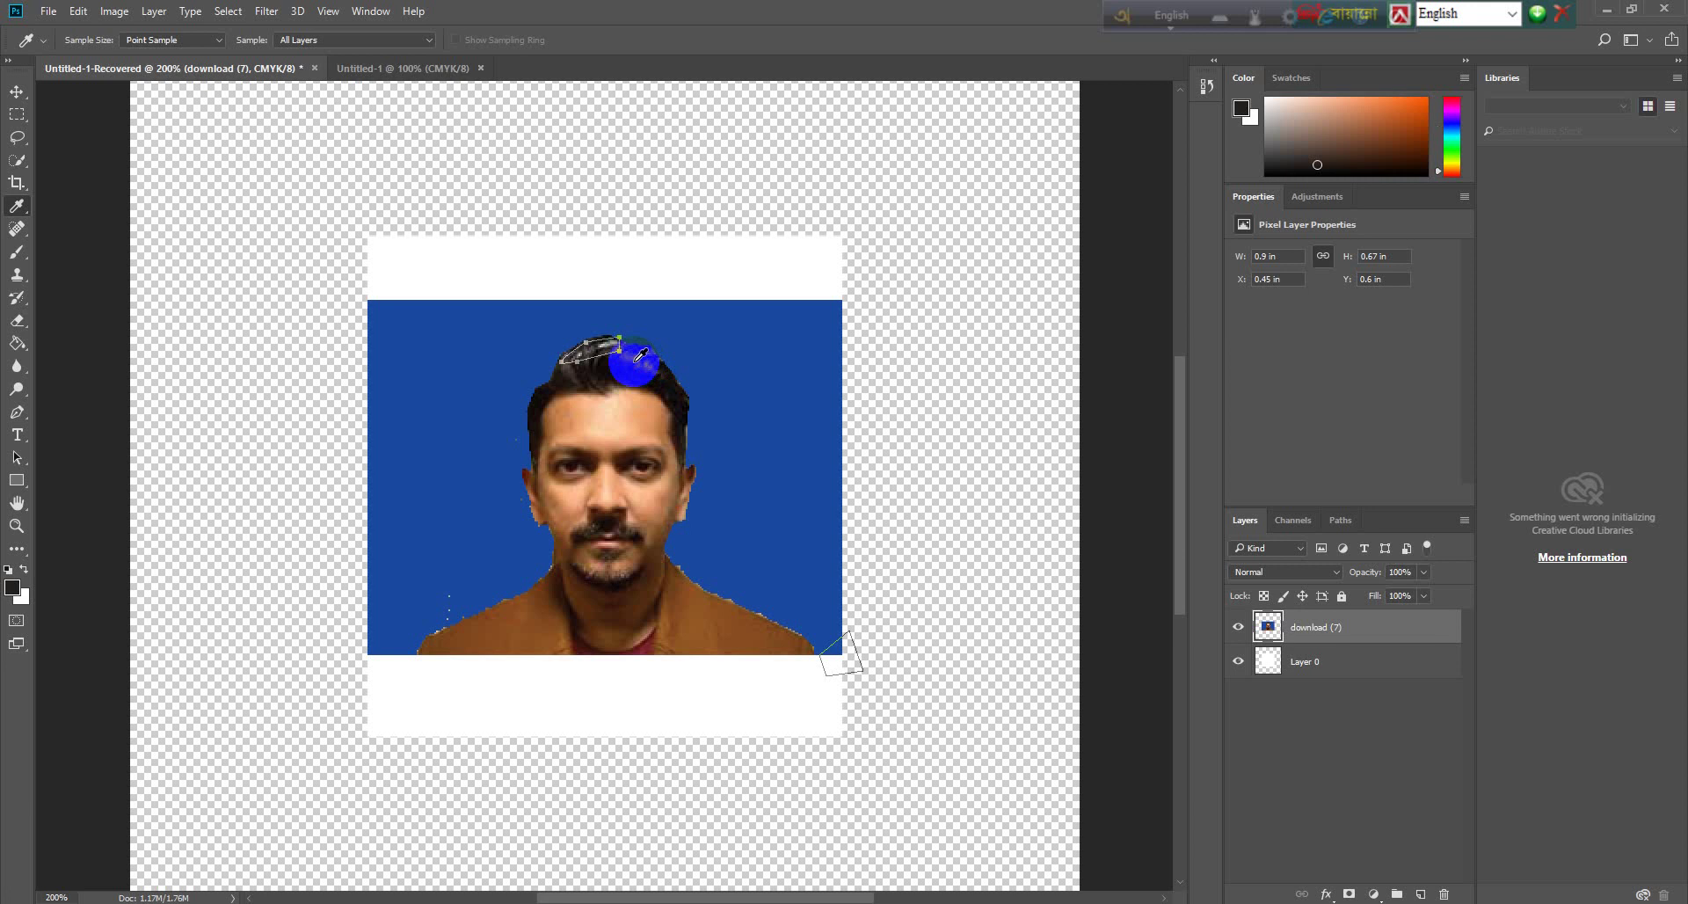
# Step: Fill the ragged hair edges with the Paint Bucket, then undo both fills
pyautogui.click(17, 344)
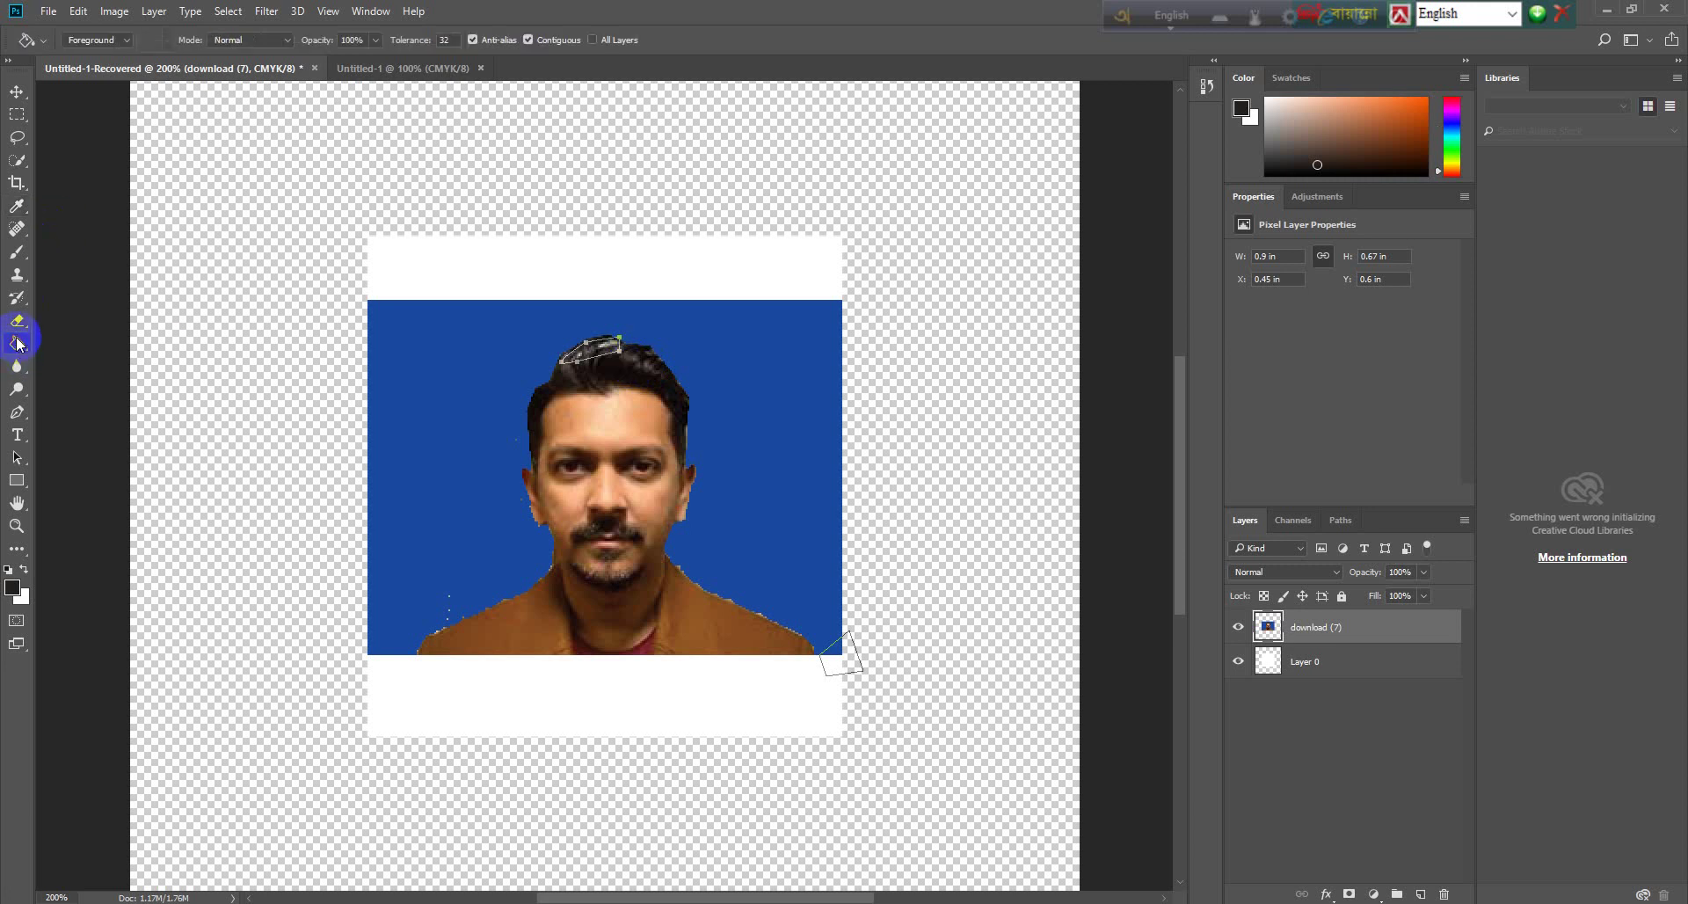
pyautogui.click(614, 357)
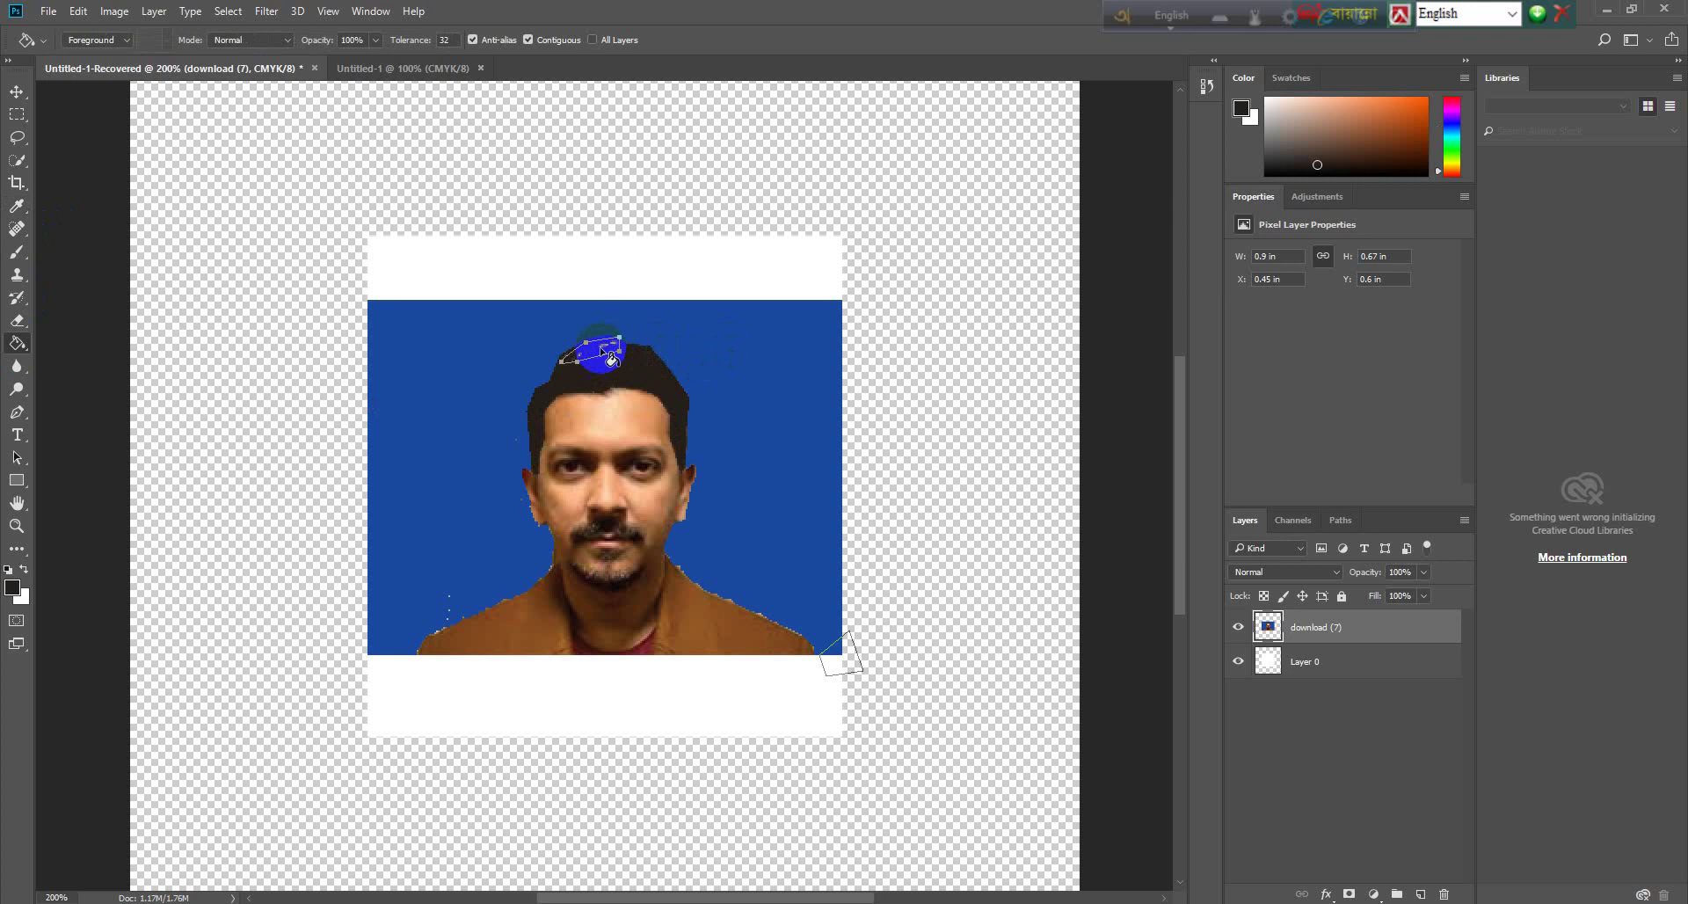
pyautogui.click(612, 359)
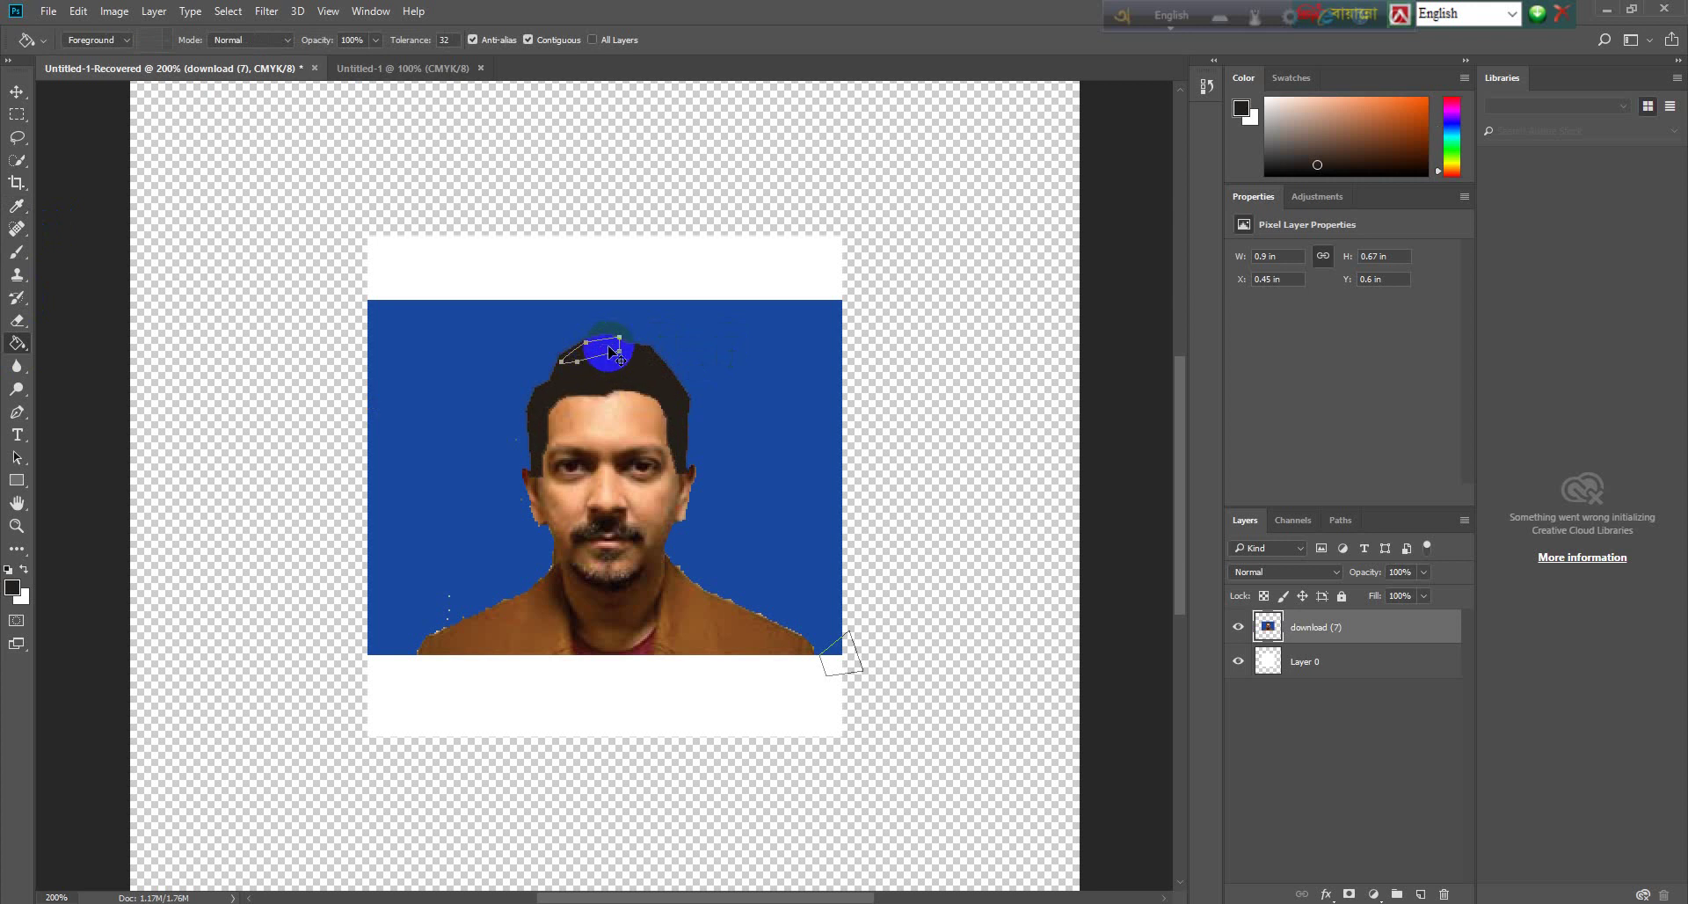
pyautogui.hotkey('ctrl', 'z')
pyautogui.hotkey('ctrl', 'z')
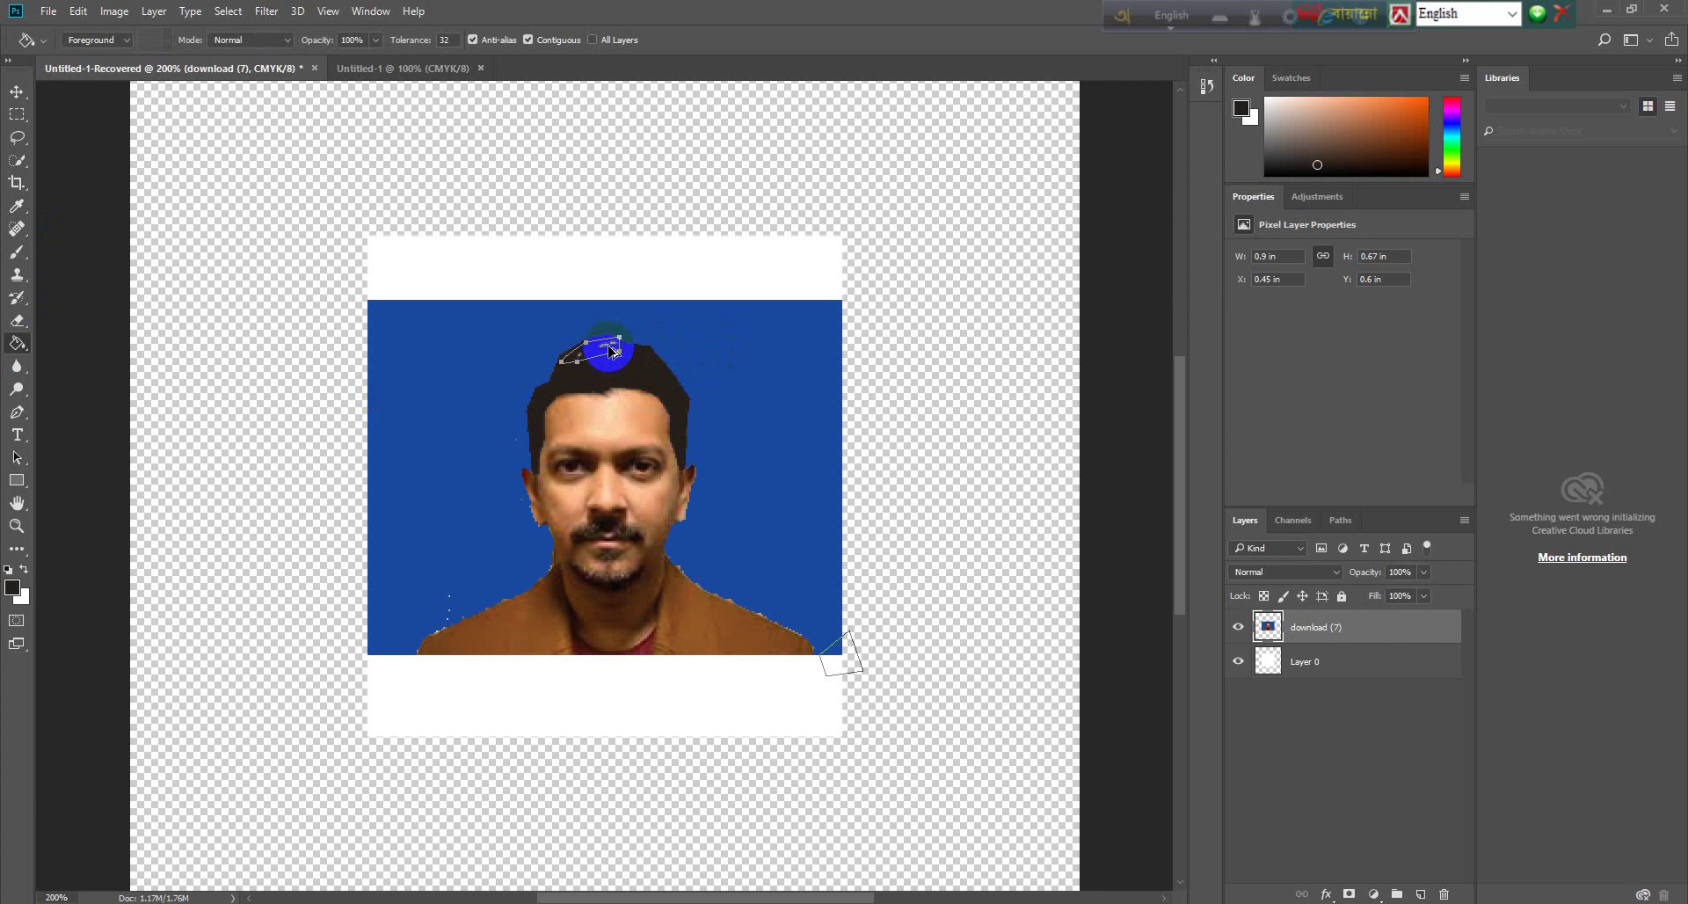
pyautogui.hotkey('ctrl', 'z')
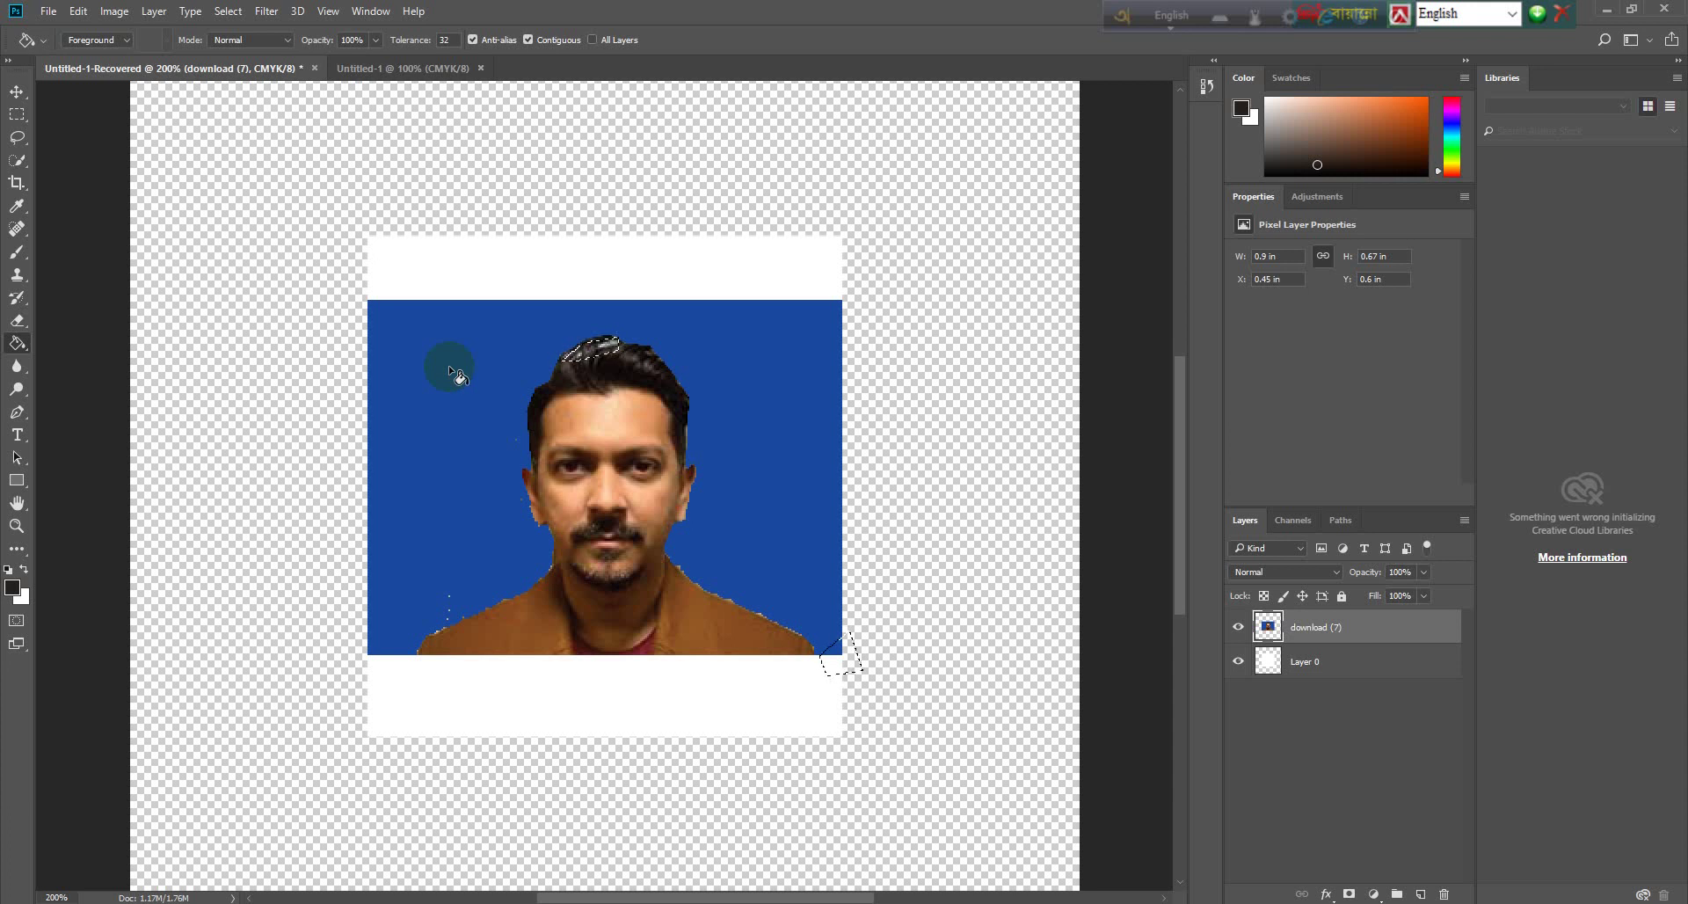
# Step: Refill the hair region with flat dark colour, then return to the Move tool
pyautogui.click(585, 354)
pyautogui.moveTo(573, 385); pyautogui.dragTo(637, 362)
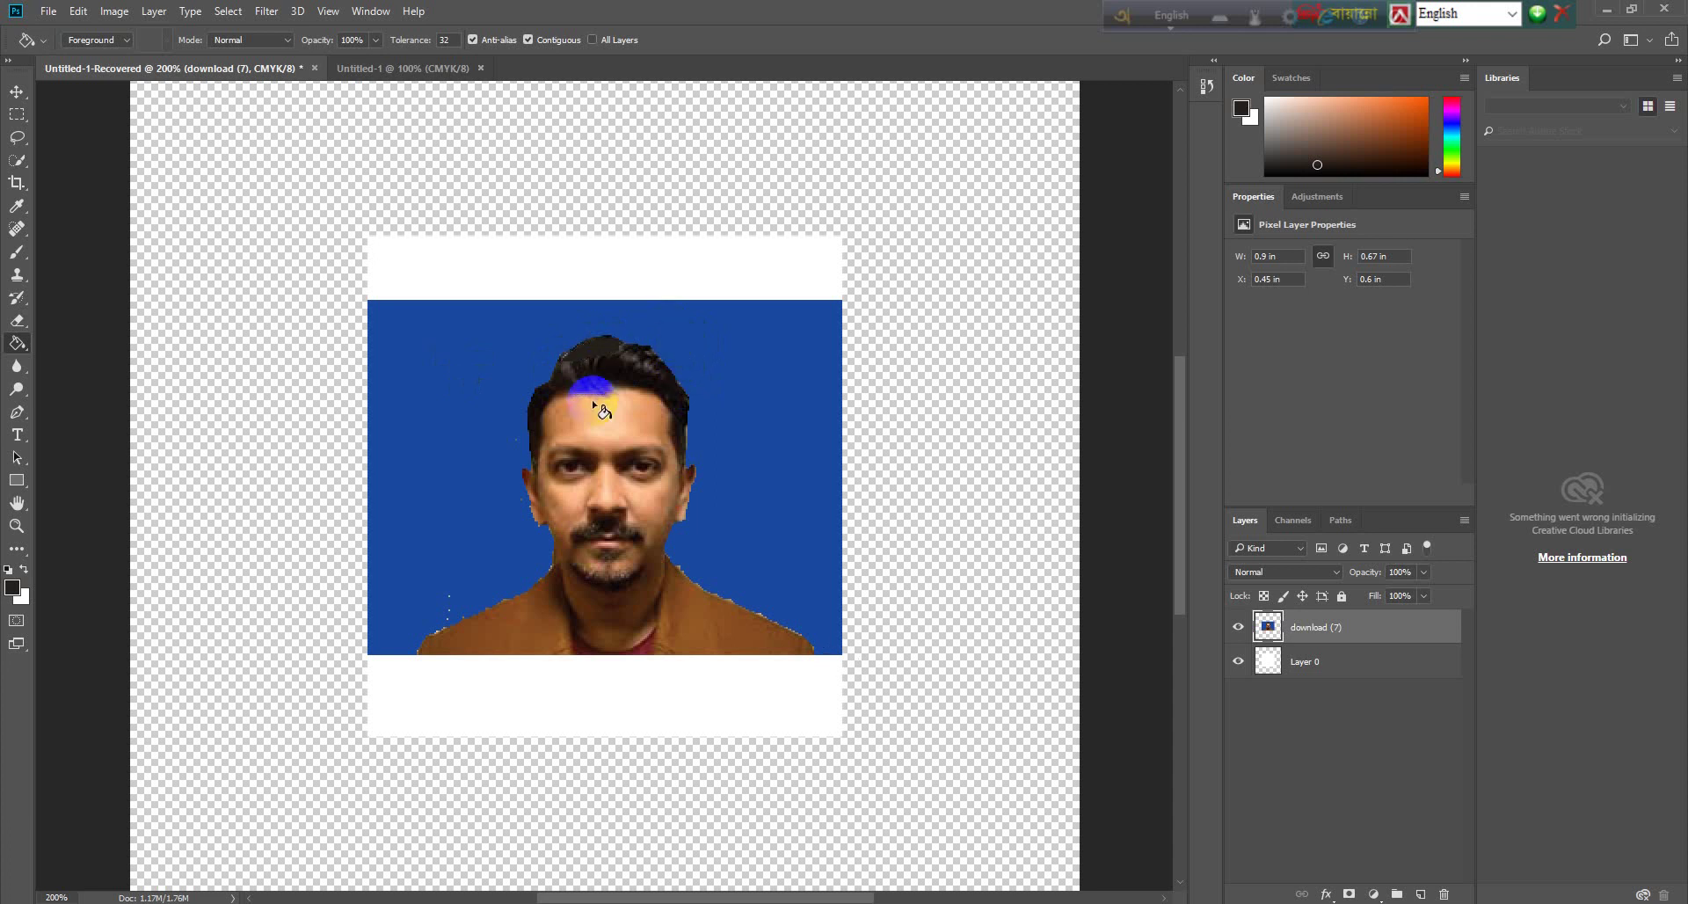
pyautogui.click(637, 364)
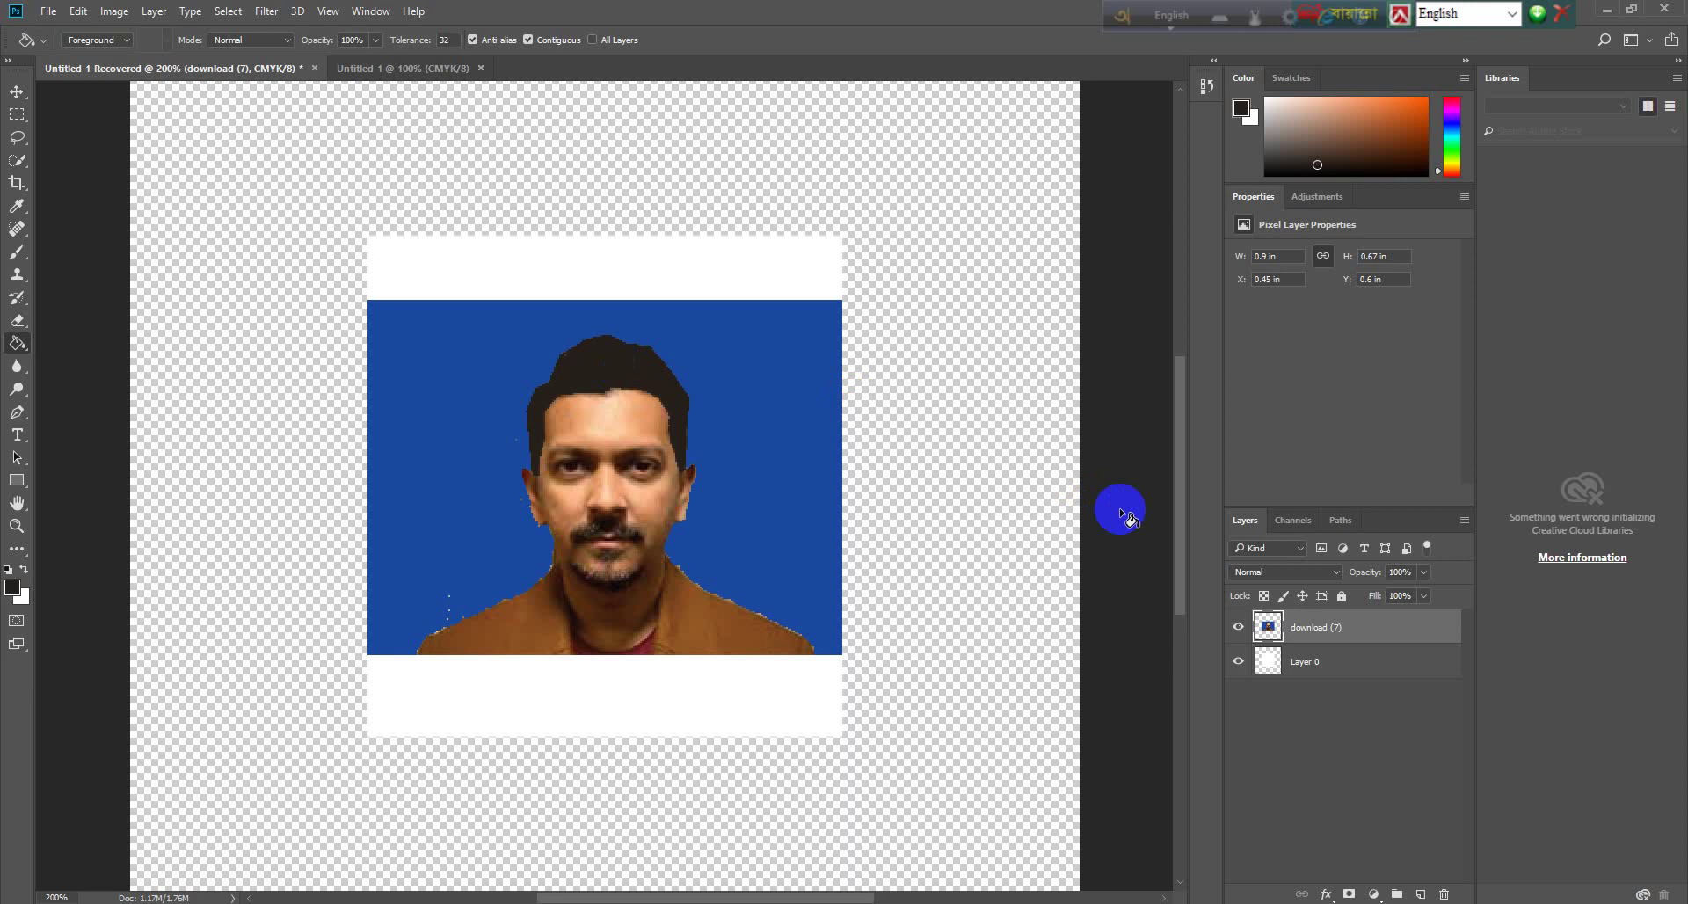
pyautogui.click(26, 41)
pyautogui.click(16, 92)
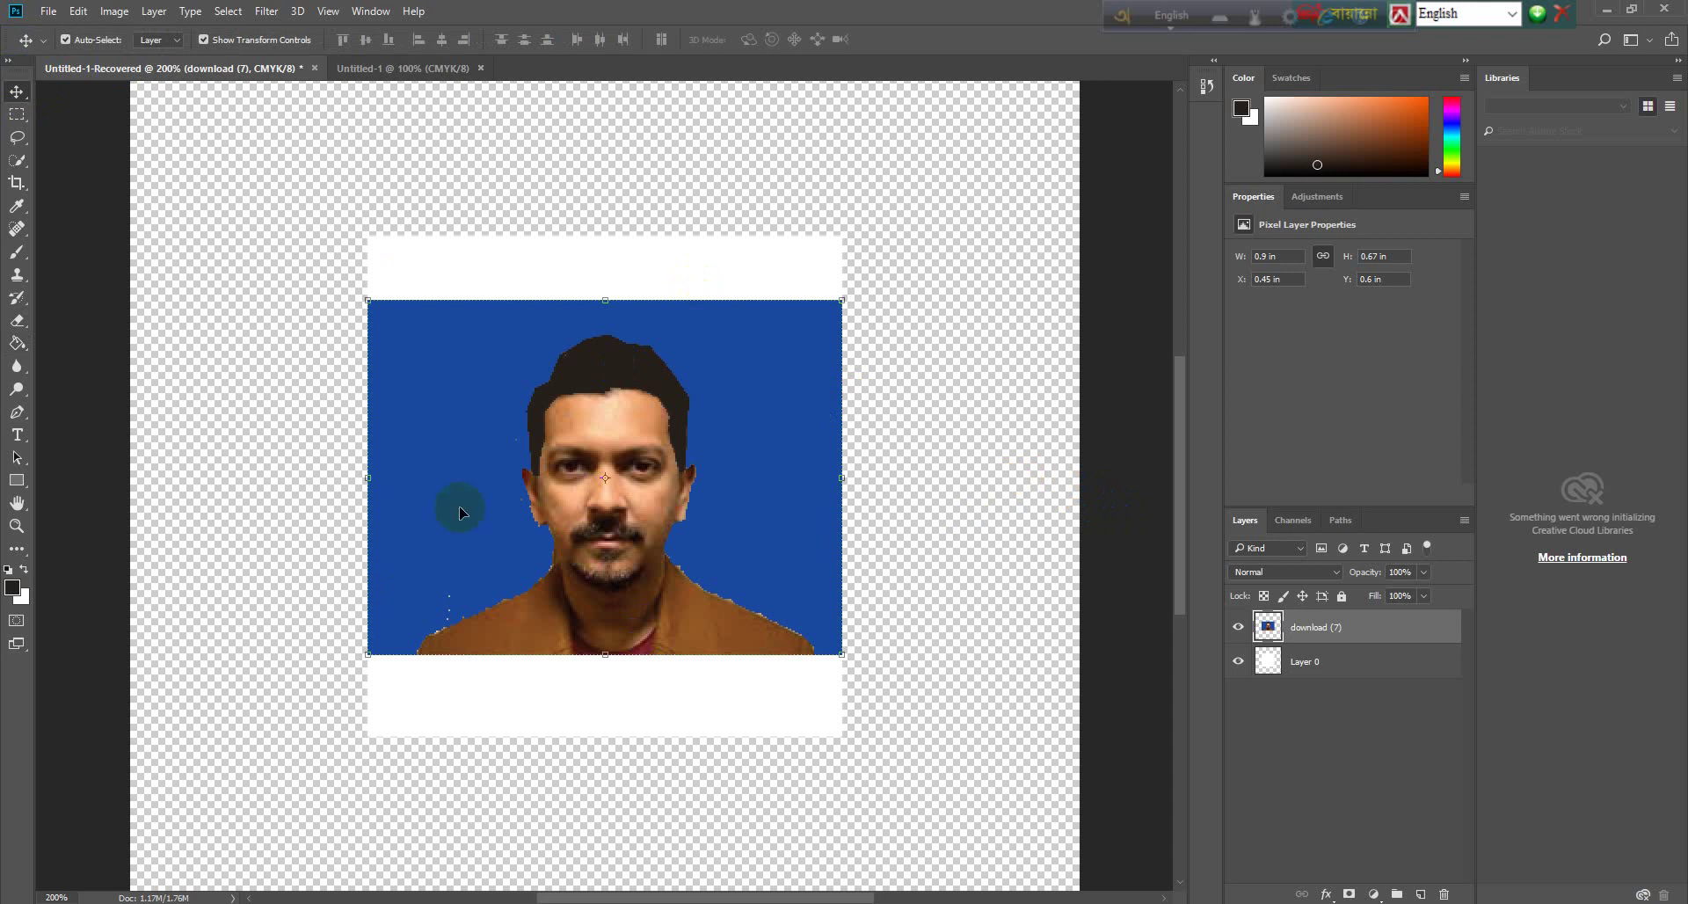
pyautogui.click(20, 92)
pyautogui.moveTo(613, 515)
pyautogui.mouseDown()
pyautogui.moveTo(424, 78)
pyautogui.moveTo(529, 383)
pyautogui.mouseUp()
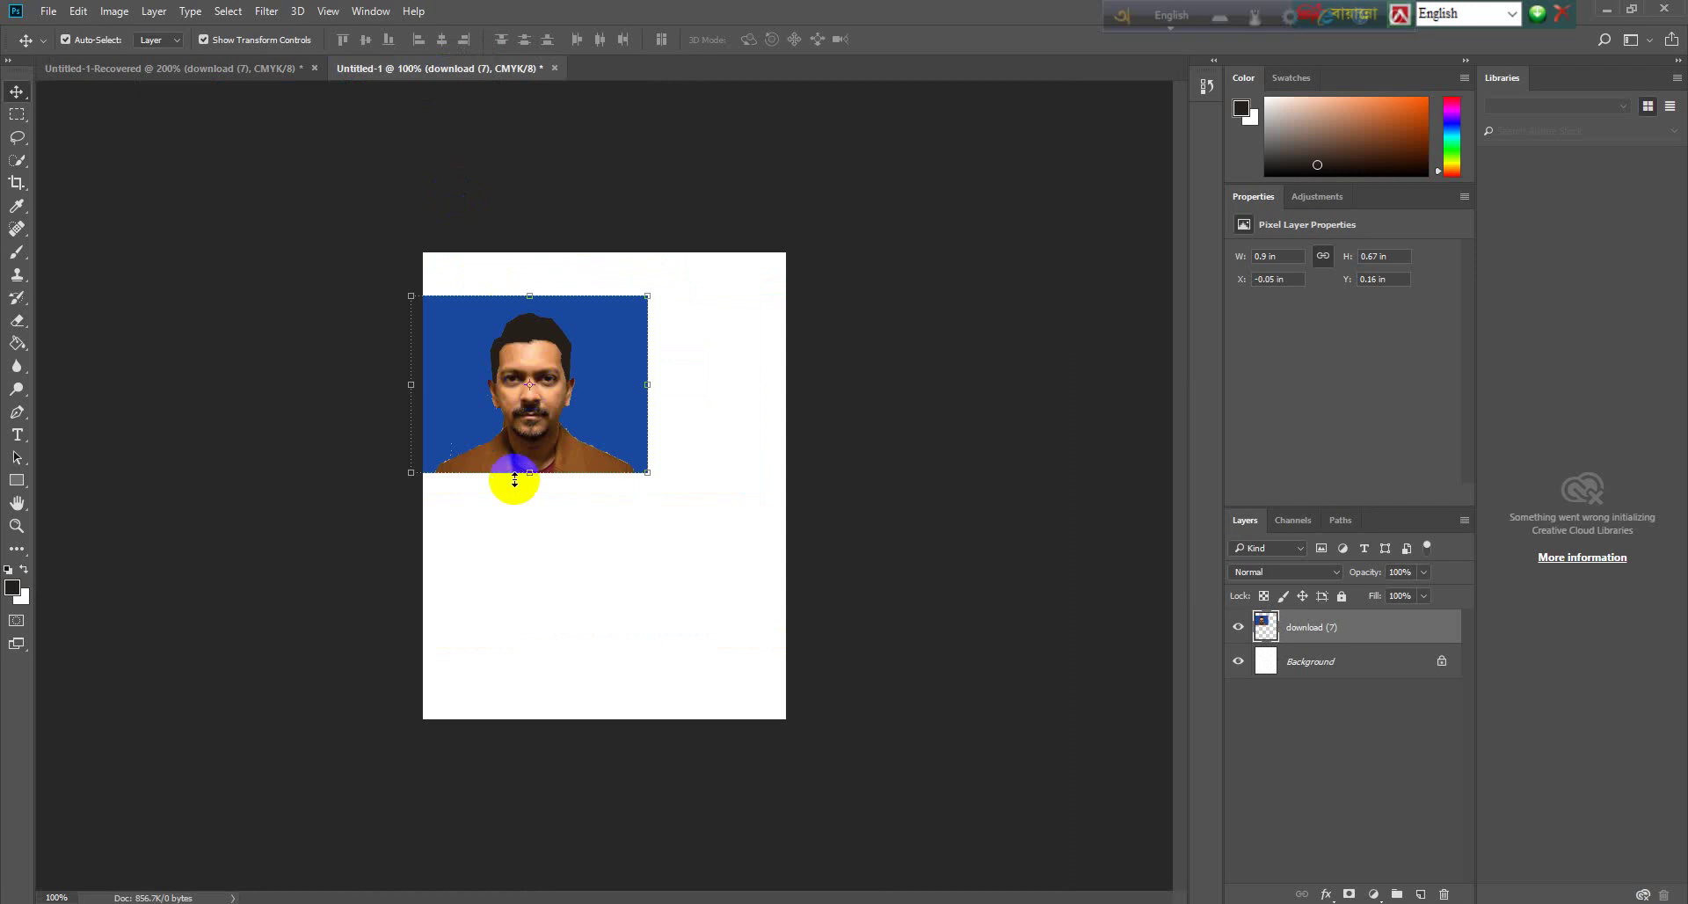
pyautogui.press('ctrl')
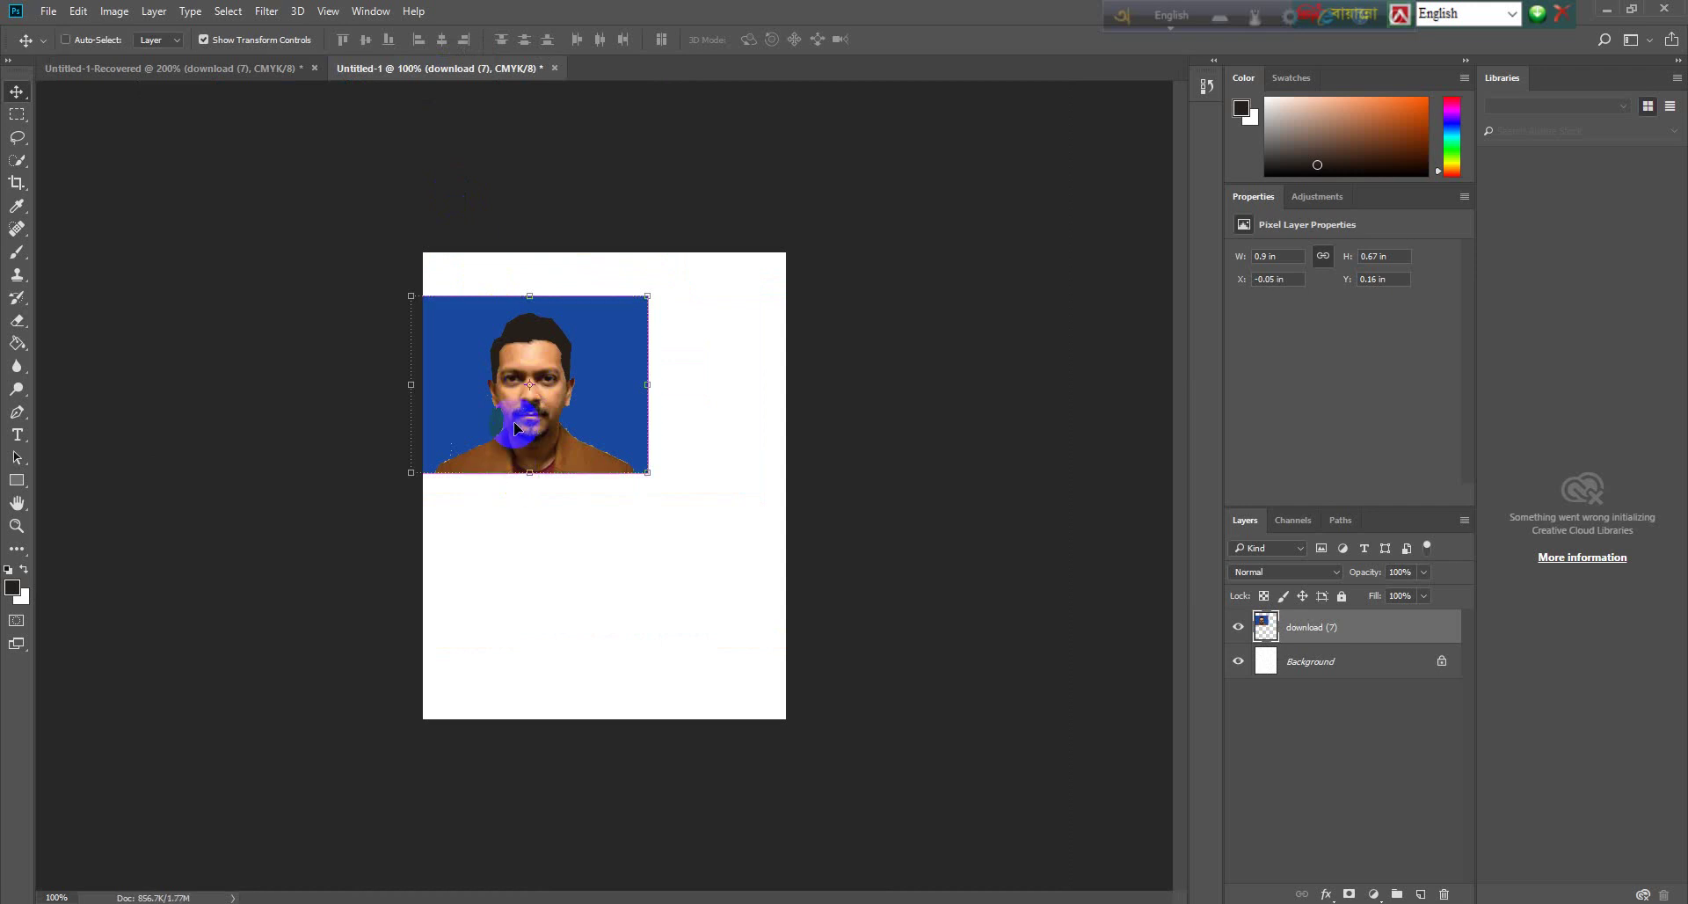
pyautogui.moveTo(516, 429)
pyautogui.mouseDown()
pyautogui.moveTo(163, 72)
pyautogui.moveTo(727, 293)
pyautogui.moveTo(237, 75)
pyautogui.moveTo(554, 440)
pyautogui.mouseUp()
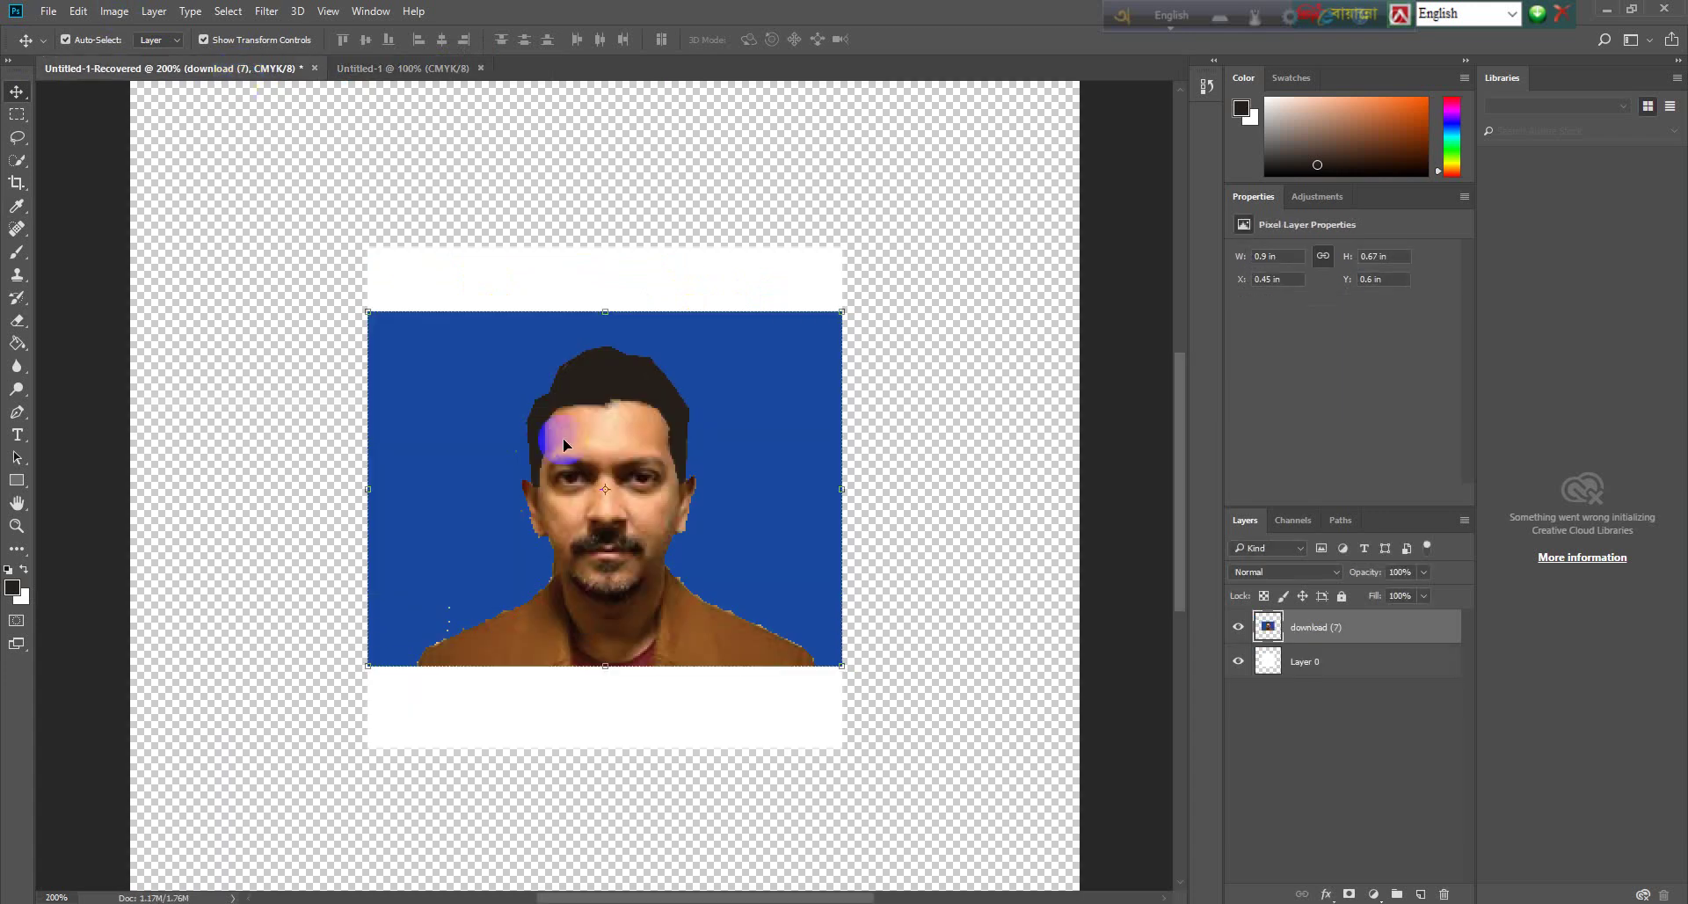
pyautogui.click(17, 182)
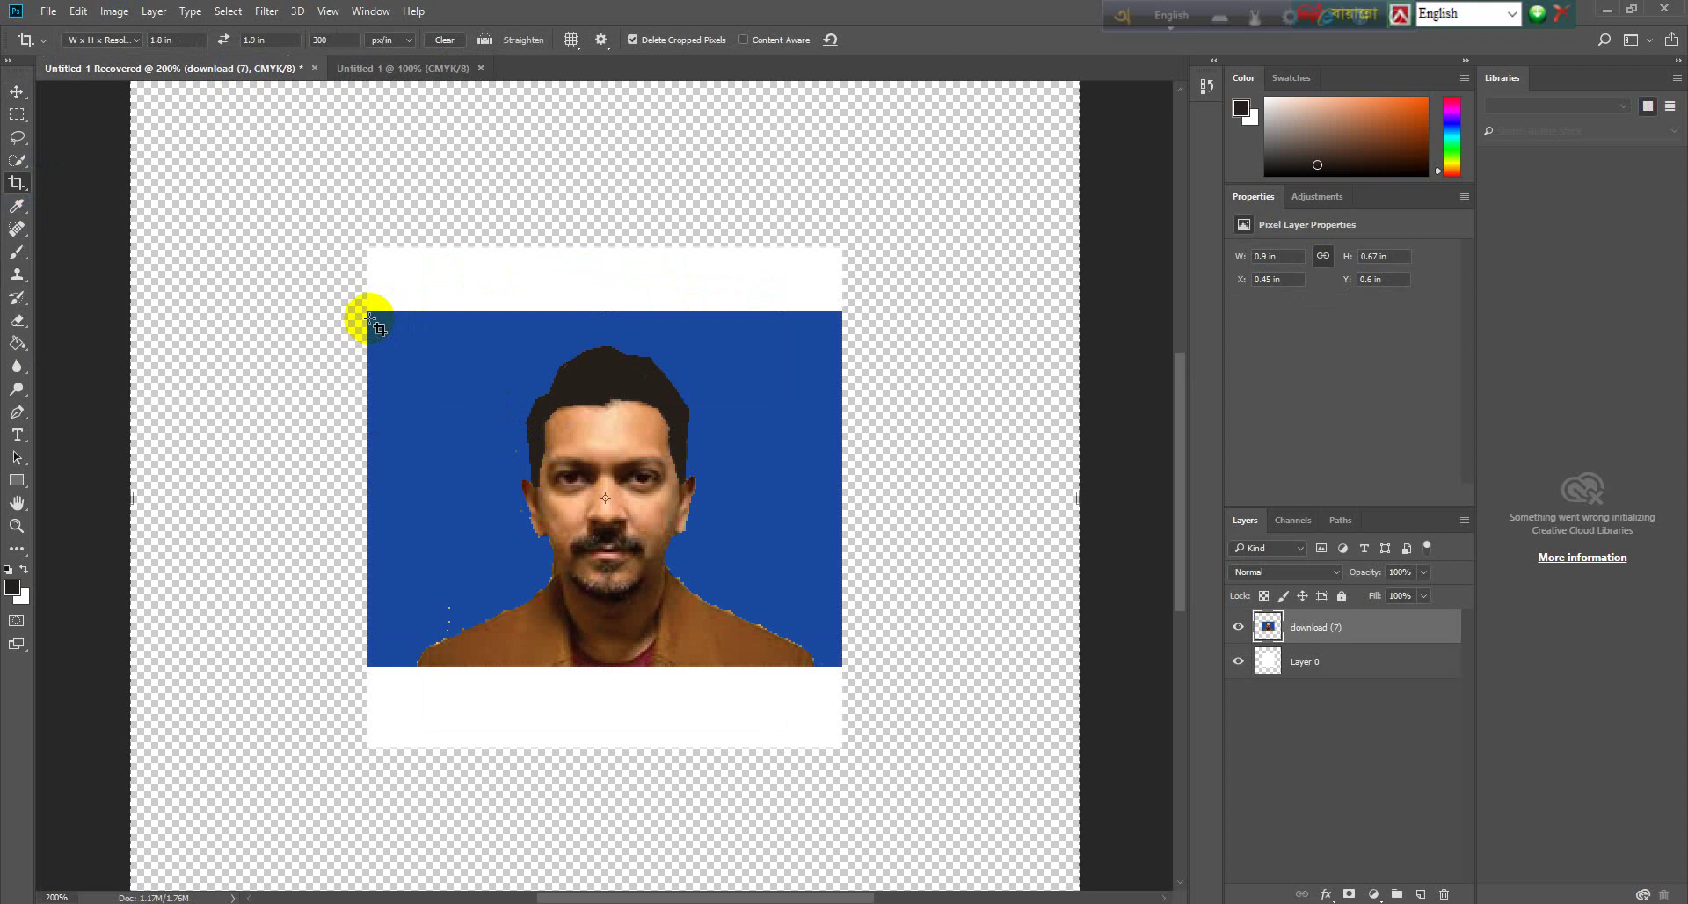
pyautogui.moveTo(369, 317)
pyautogui.mouseDown()
pyautogui.moveTo(958, 636)
pyautogui.moveTo(746, 632)
pyautogui.mouseUp()
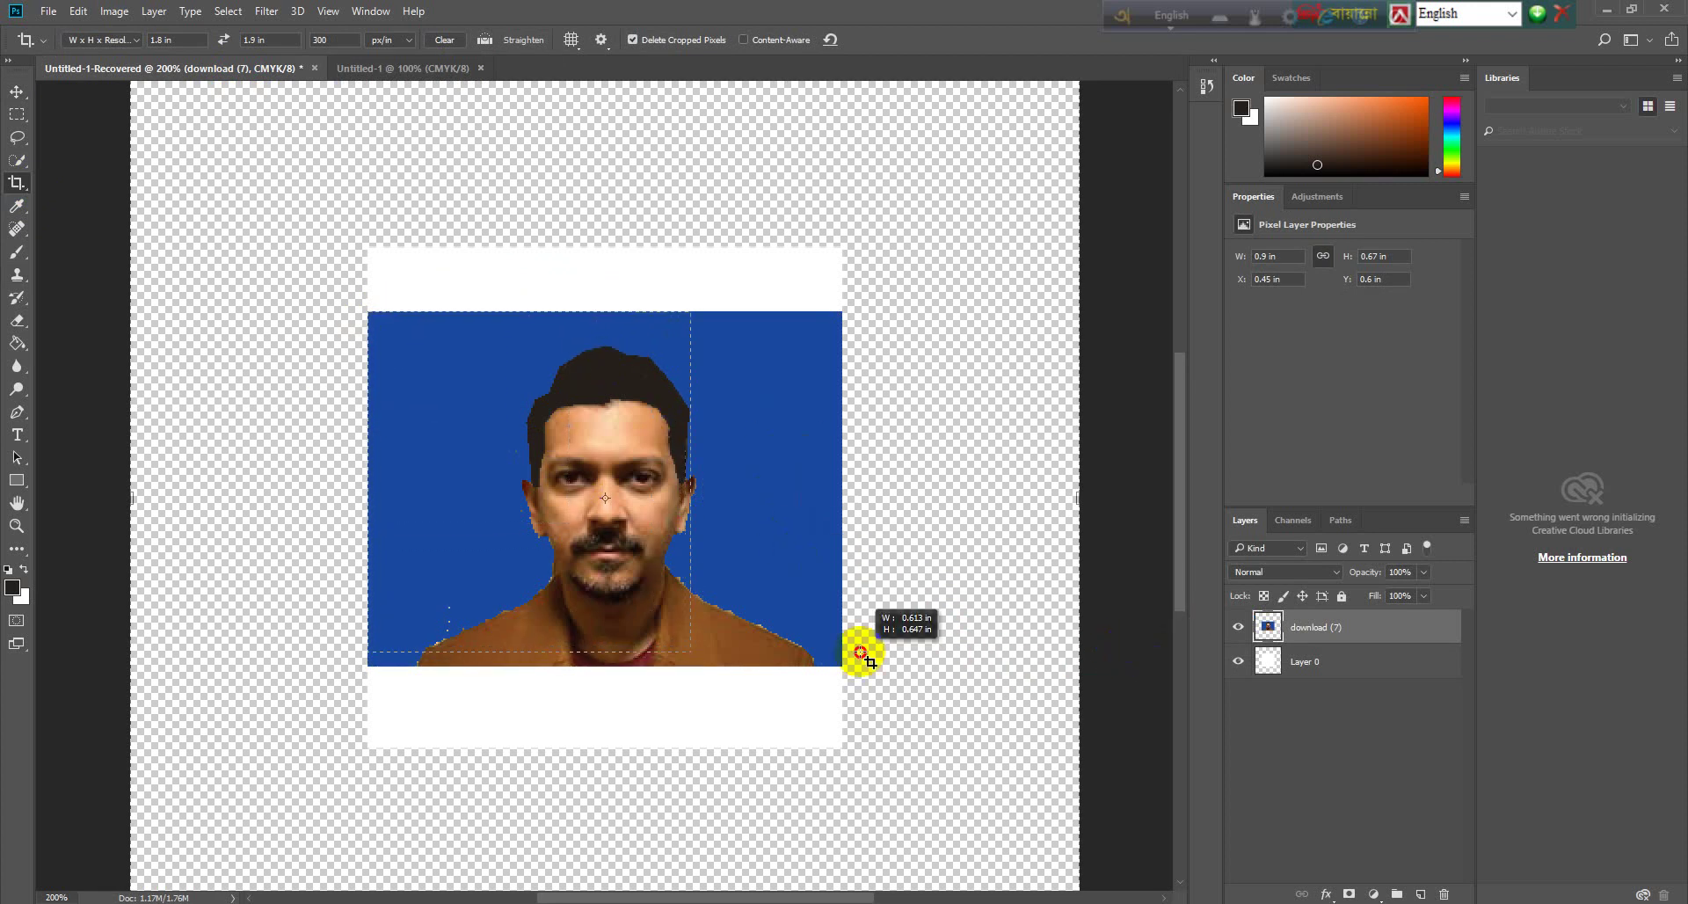
pyautogui.moveTo(747, 632); pyautogui.dragTo(941, 666)
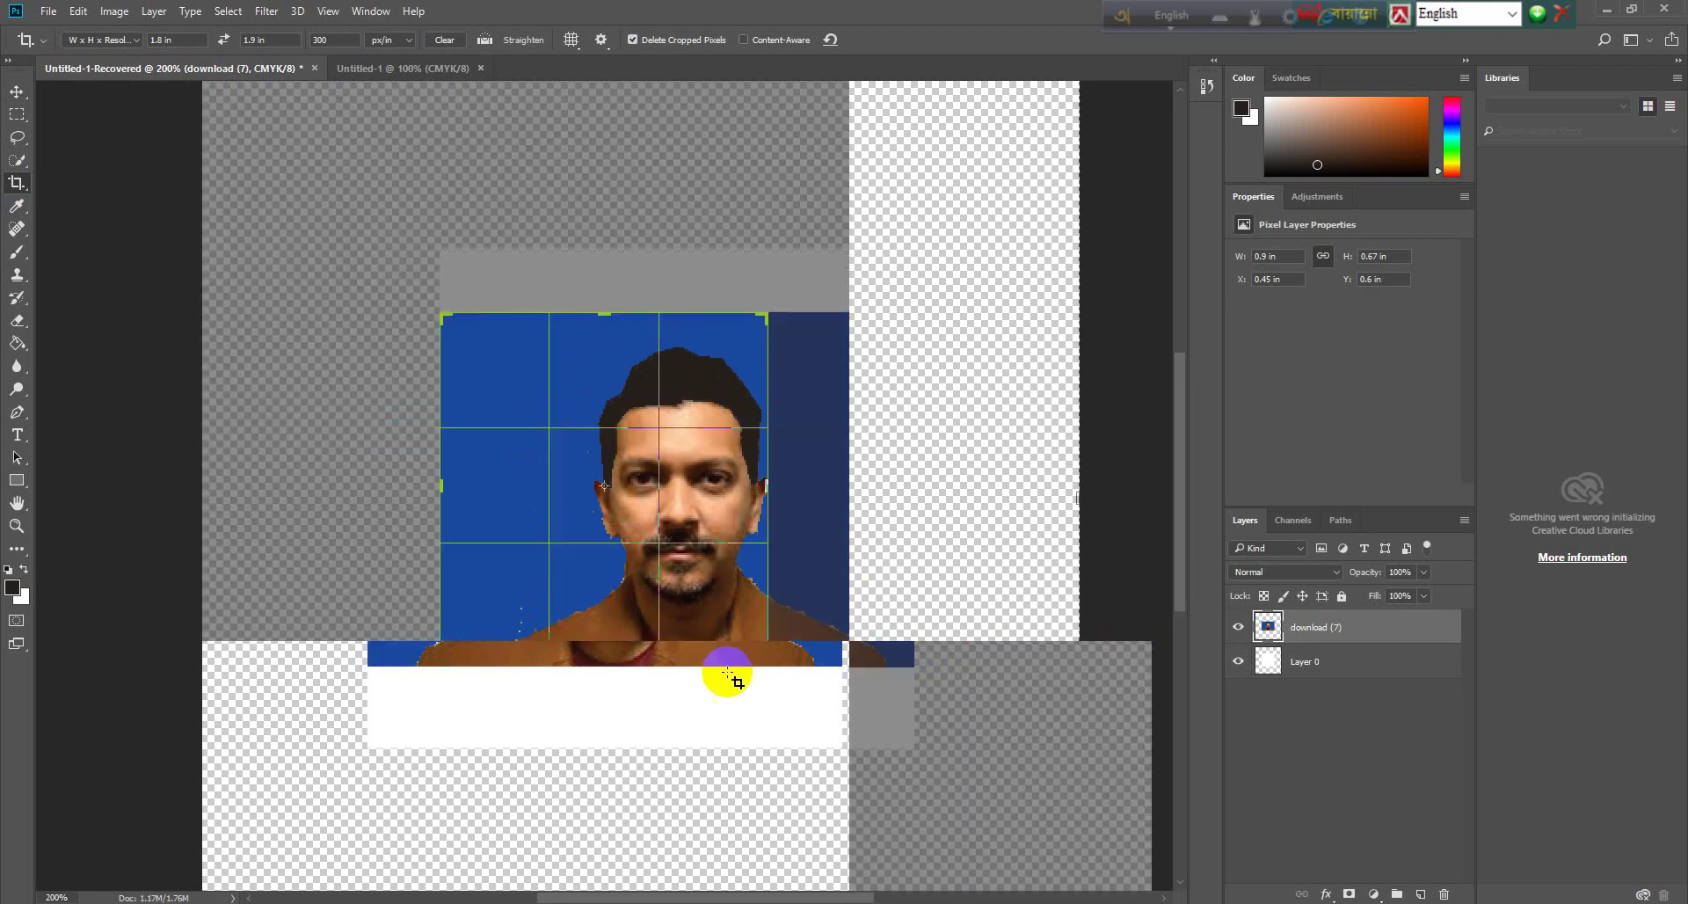
pyautogui.moveTo(615, 515)
pyautogui.mouseDown()
pyautogui.moveTo(659, 525)
pyautogui.moveTo(738, 655)
pyautogui.mouseUp()
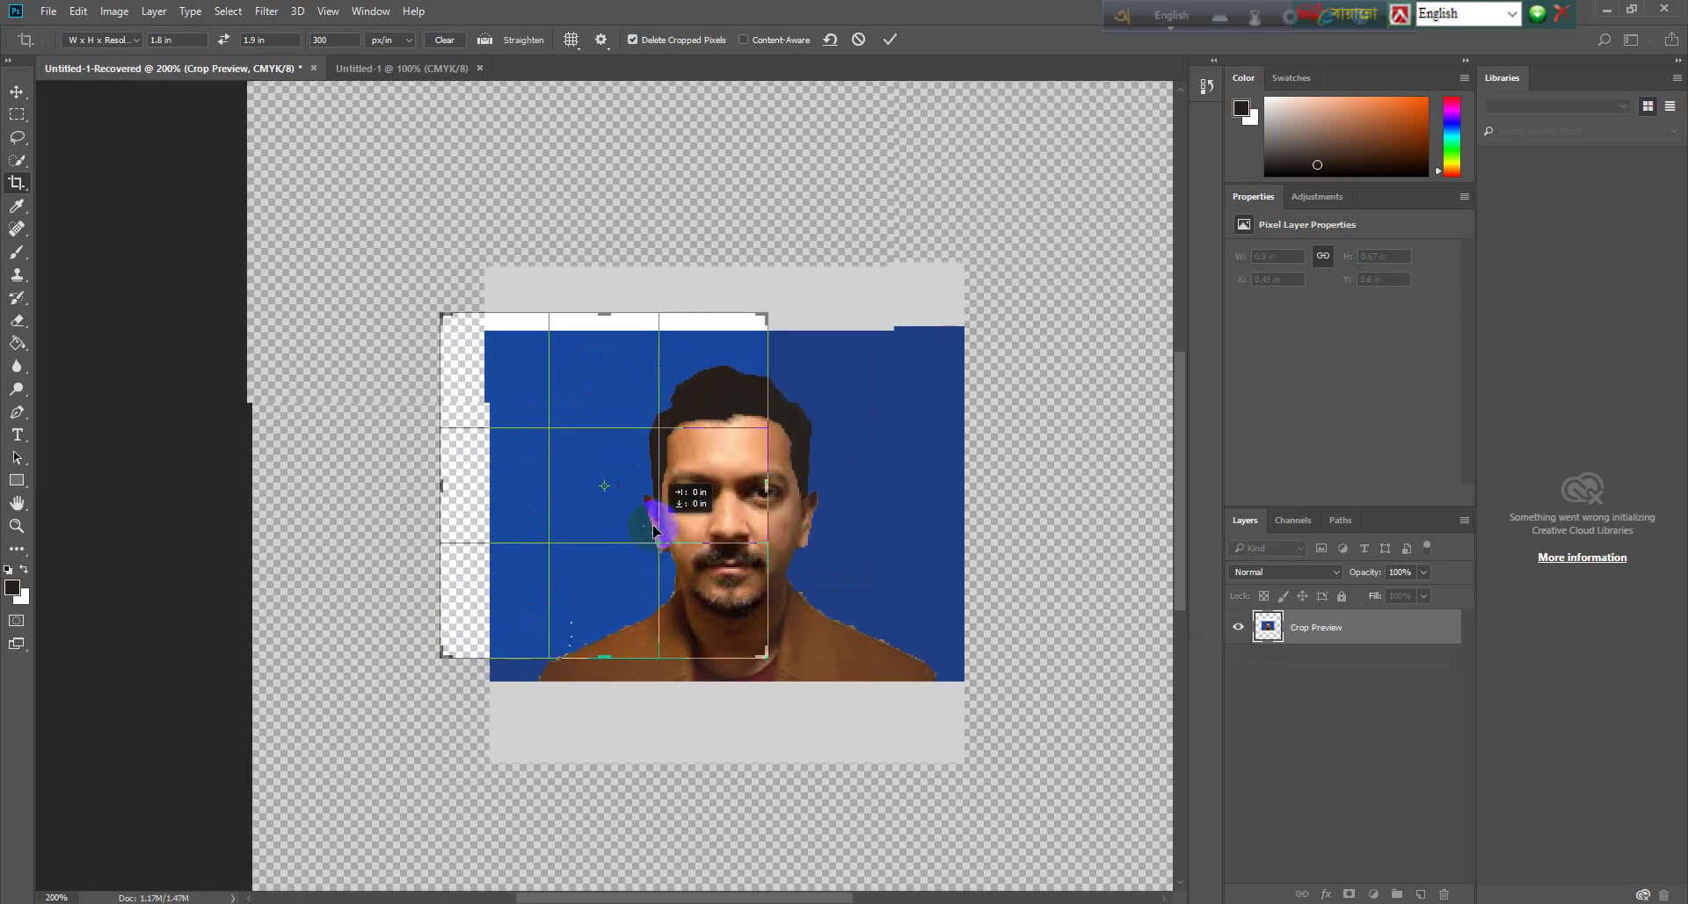
pyautogui.click(697, 605)
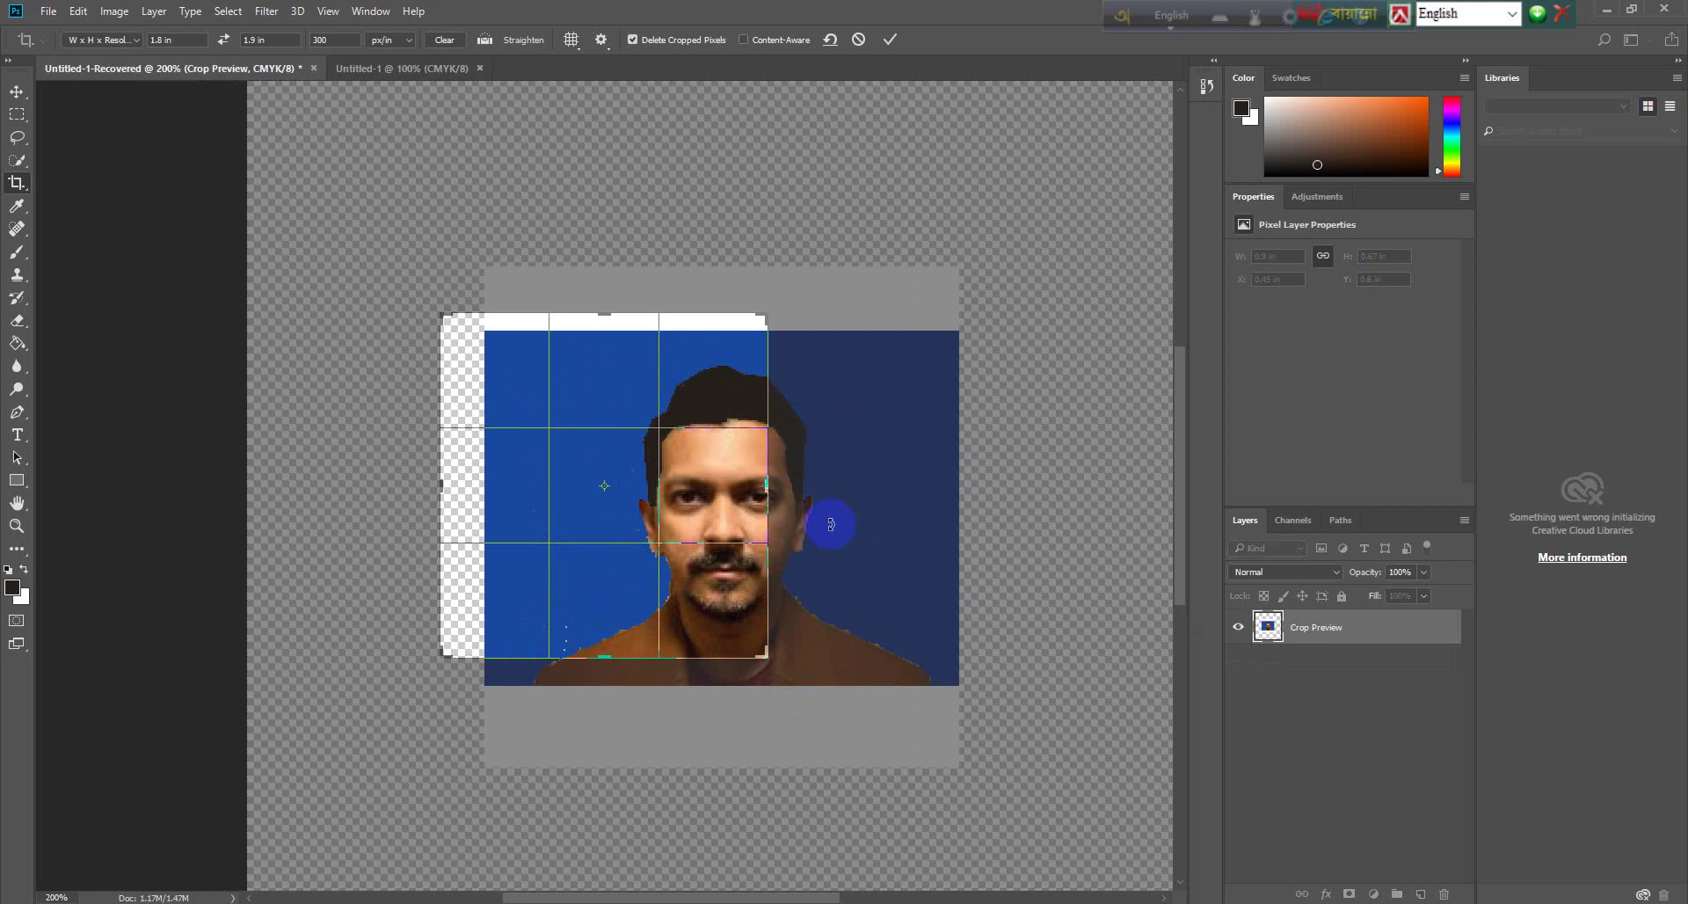
pyautogui.click(16, 92)
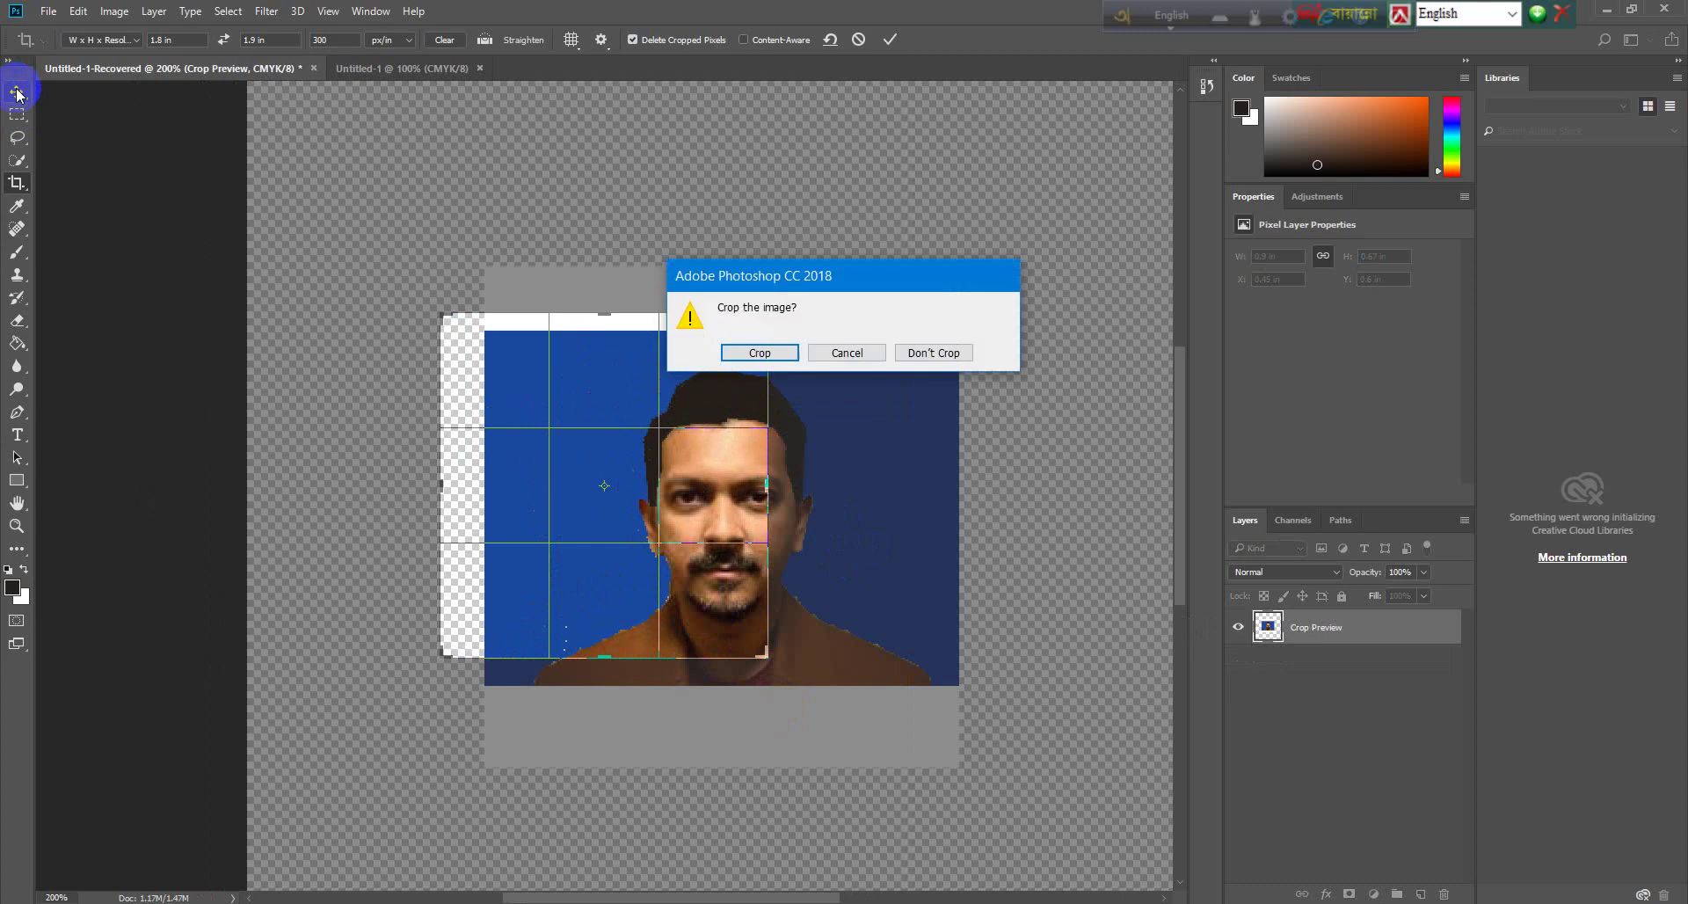
pyautogui.click(935, 354)
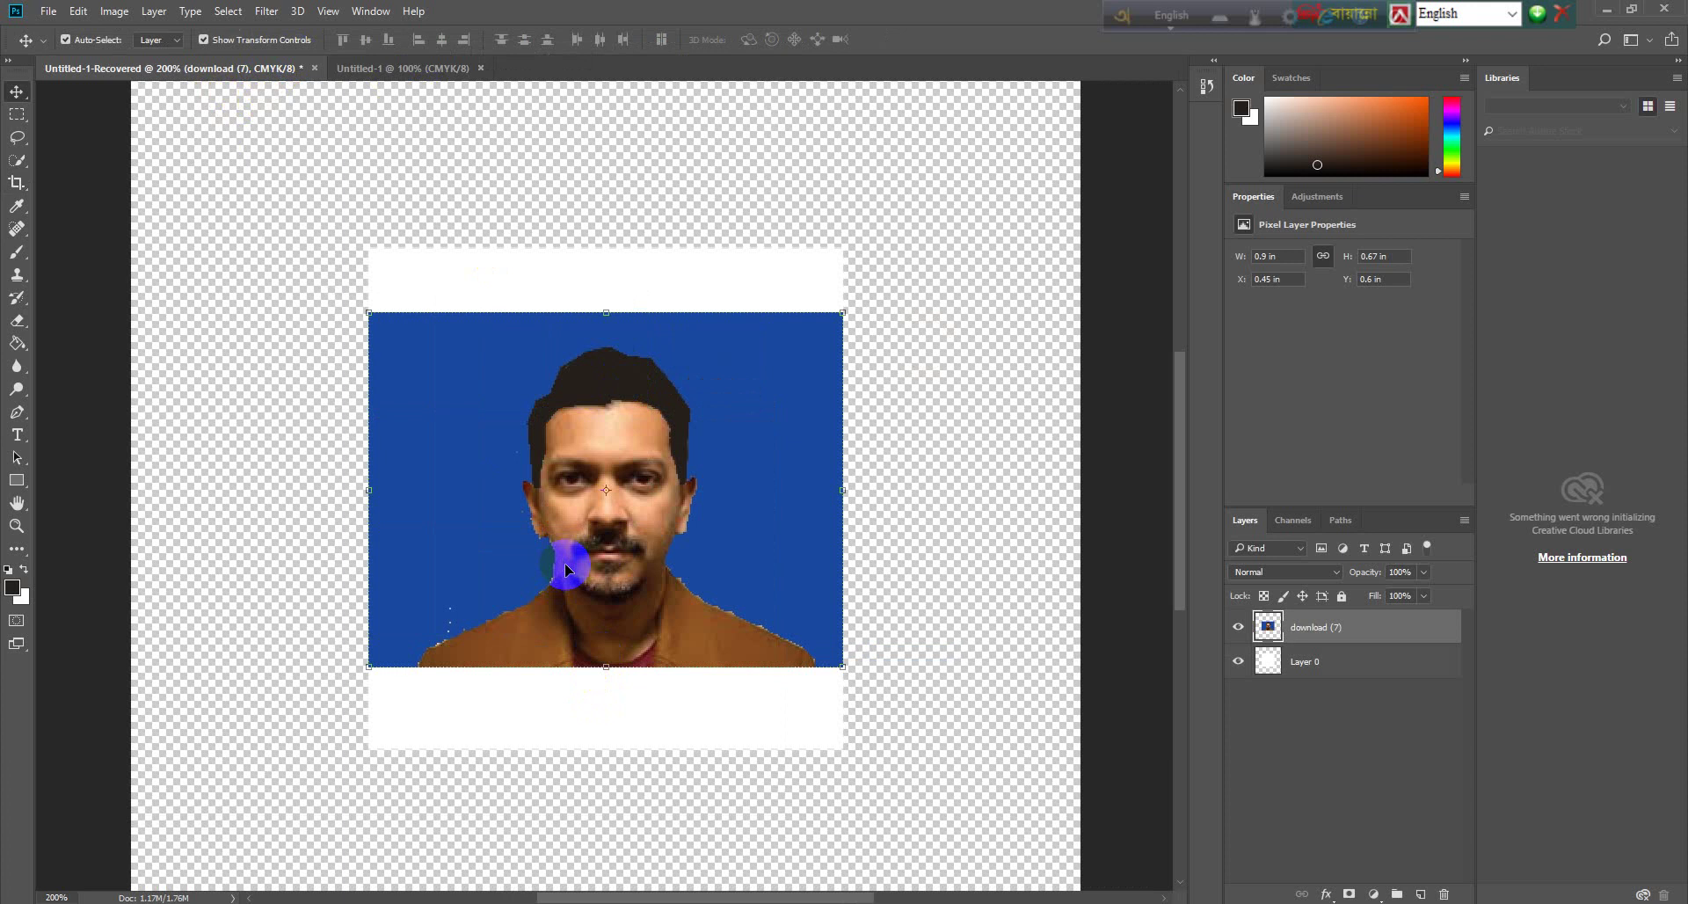
# Step: Crop the portrait to 1.8 × 1.9 in at 300 px/in, centred on the face
pyautogui.moveTo(565, 569)
pyautogui.mouseDown()
pyautogui.moveTo(529, 504)
pyautogui.moveTo(574, 584)
pyautogui.moveTo(559, 589)
pyautogui.mouseUp()
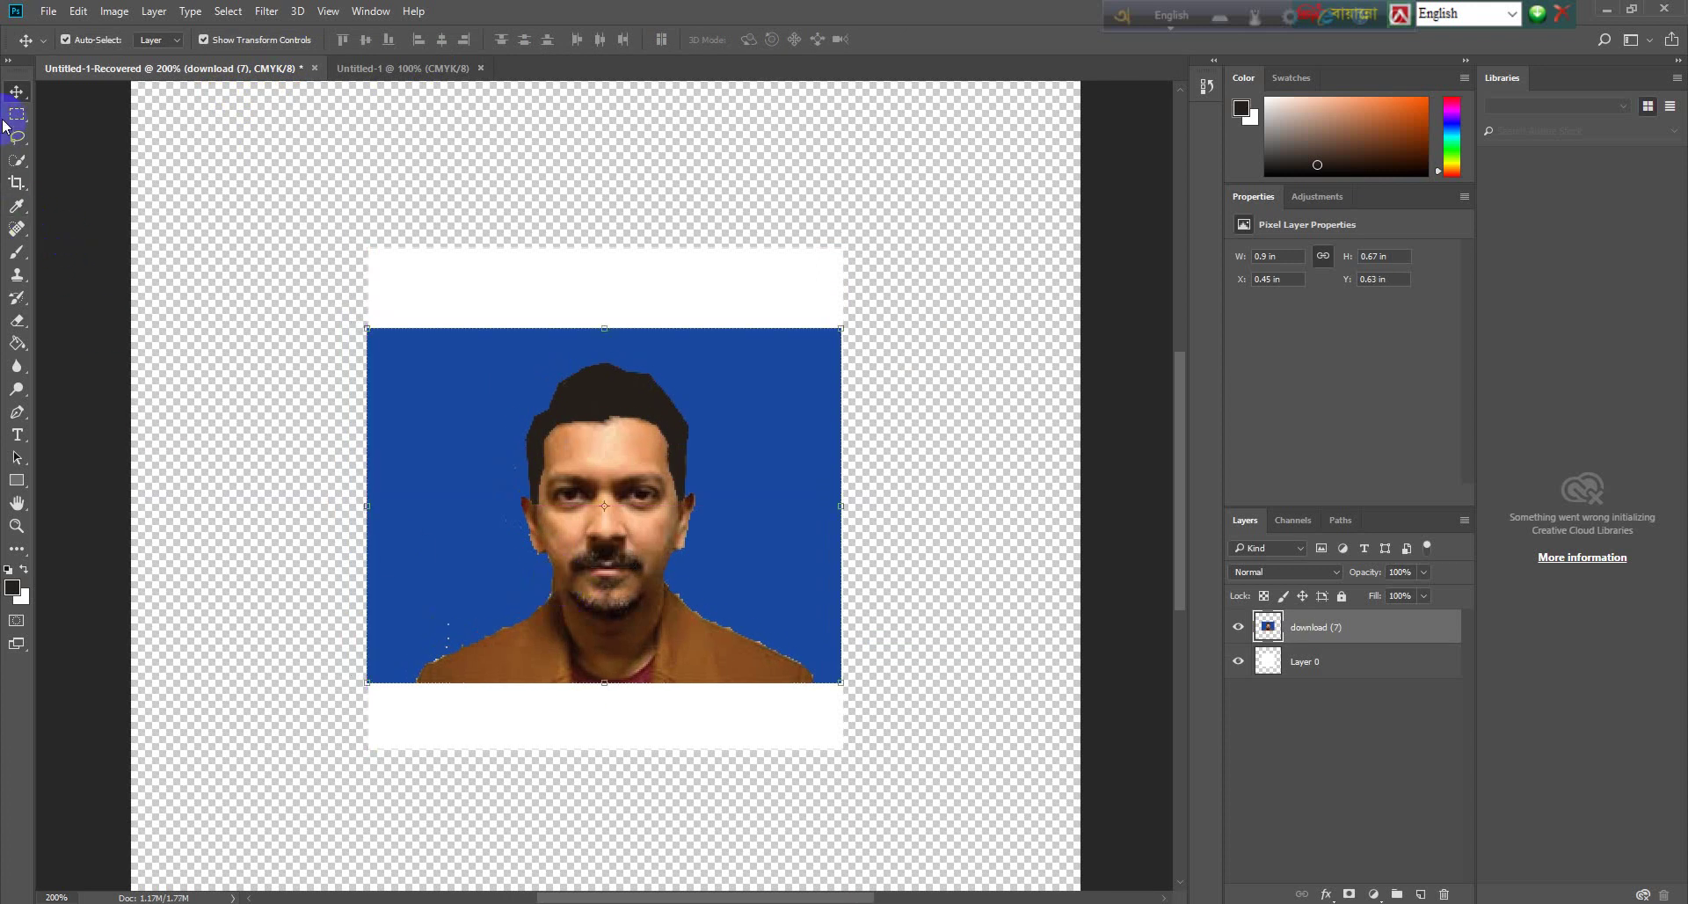
pyautogui.click(17, 182)
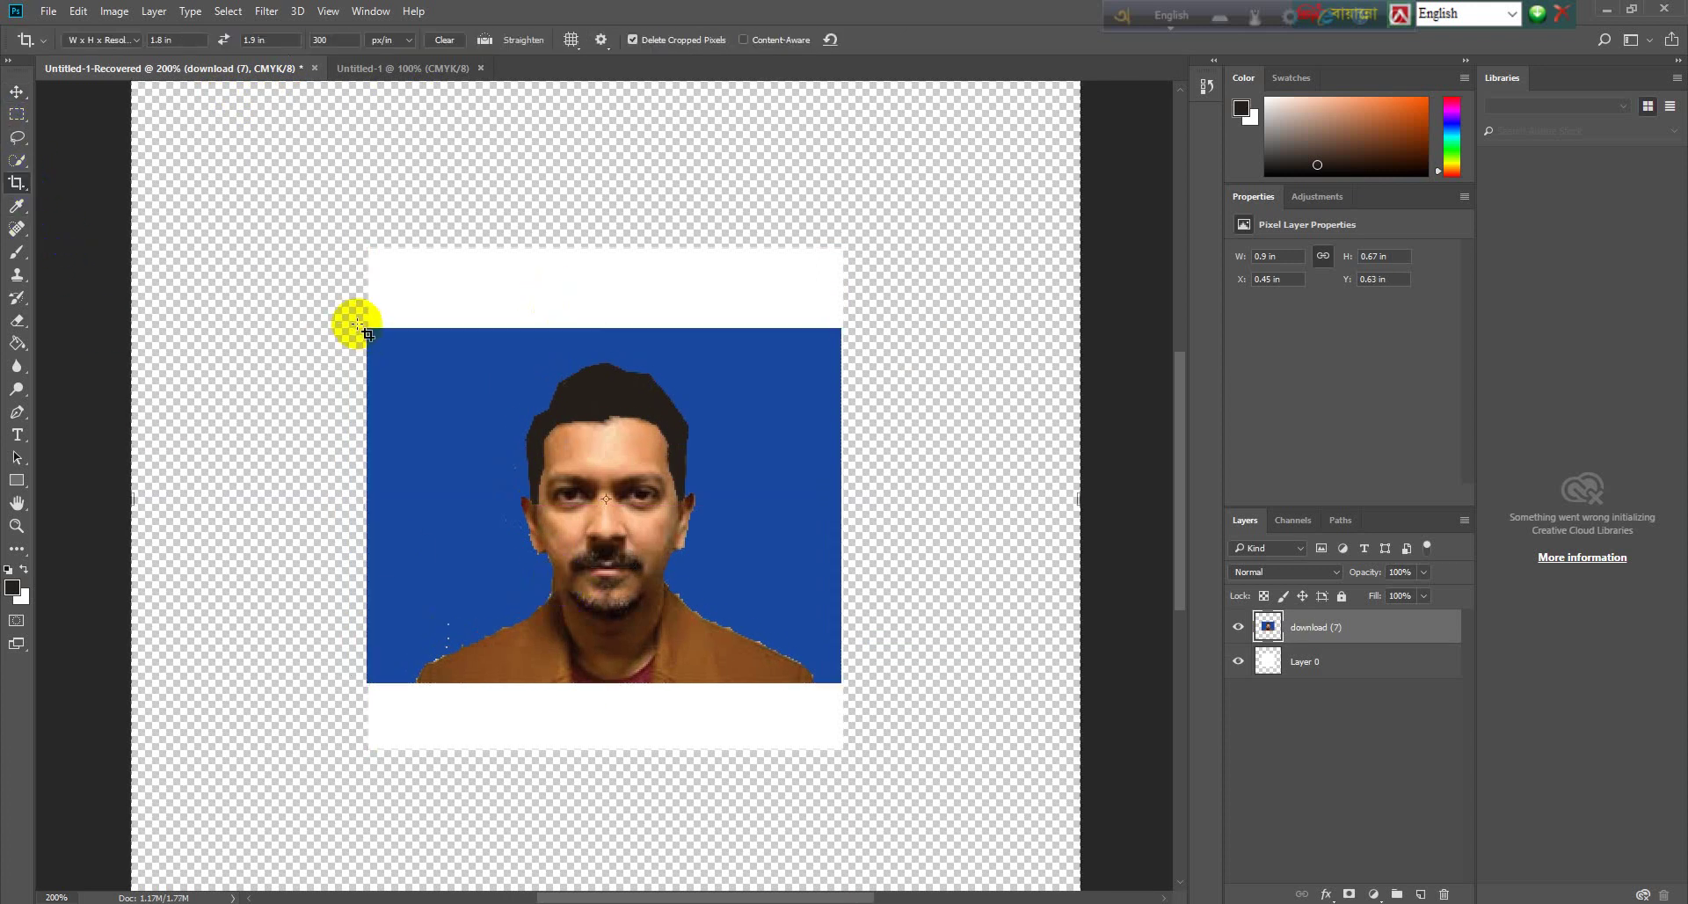
pyautogui.moveTo(359, 326)
pyautogui.mouseDown()
pyautogui.moveTo(793, 402)
pyautogui.moveTo(1137, 771)
pyautogui.mouseUp()
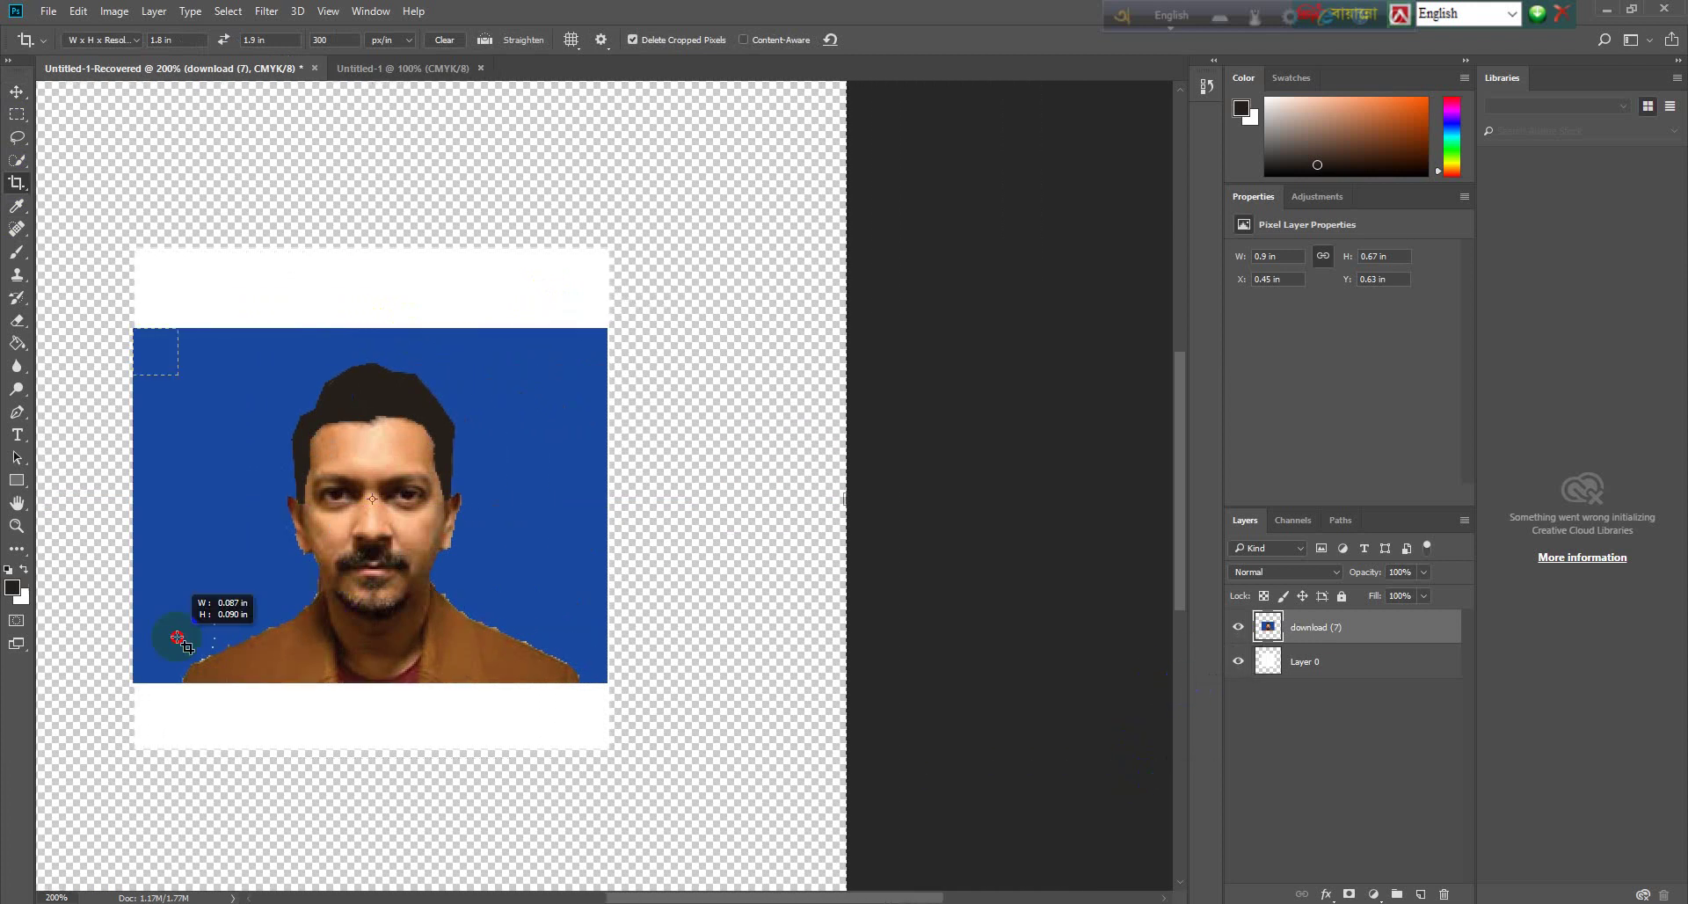
pyautogui.moveTo(1138, 770)
pyautogui.mouseDown()
pyautogui.moveTo(563, 607)
pyautogui.moveTo(786, 629)
pyautogui.moveTo(483, 584)
pyautogui.moveTo(339, 610)
pyautogui.moveTo(557, 735)
pyautogui.moveTo(544, 687)
pyautogui.moveTo(652, 691)
pyautogui.mouseUp()
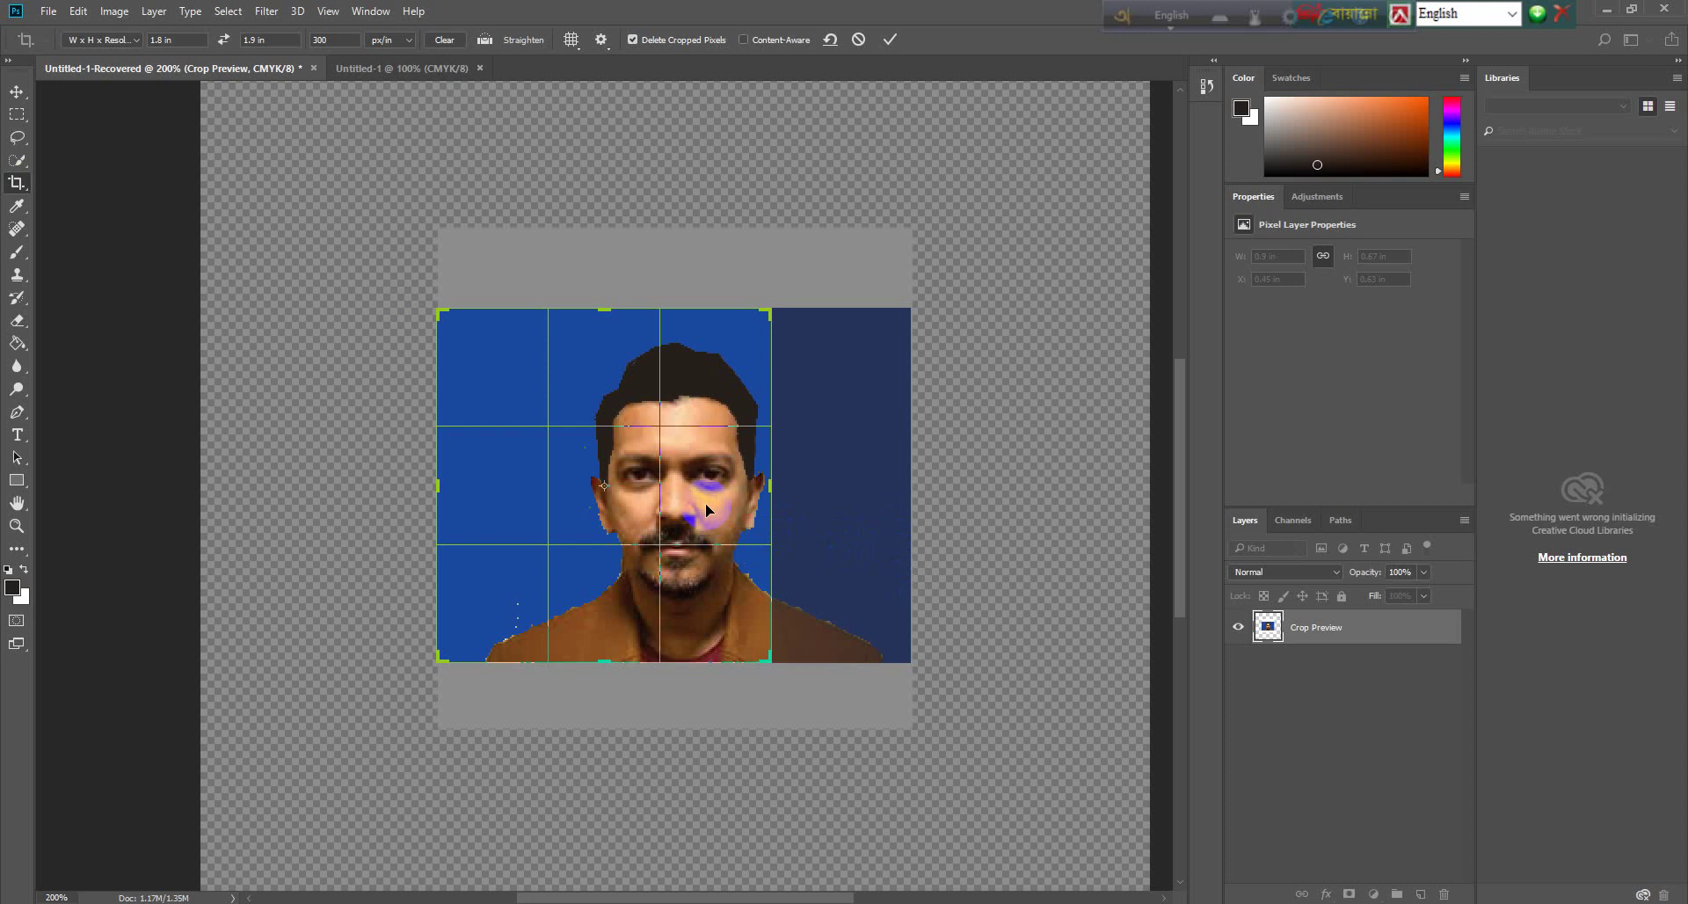
pyautogui.moveTo(707, 510); pyautogui.dragTo(627, 509)
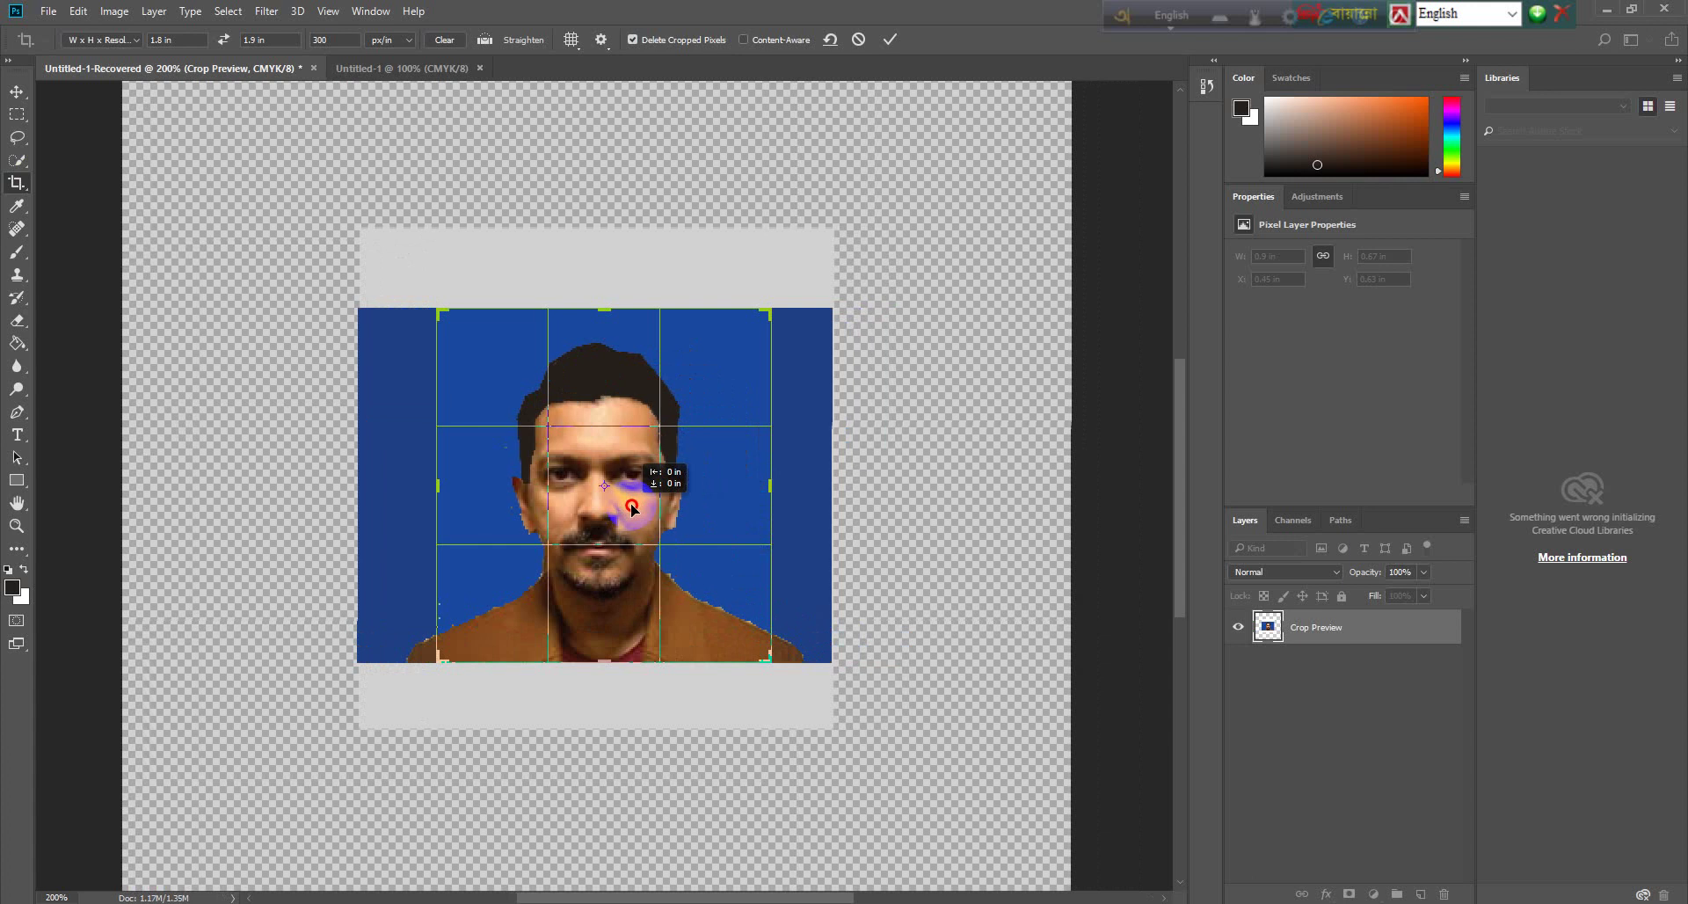
pyautogui.moveTo(627, 508); pyautogui.dragTo(630, 498)
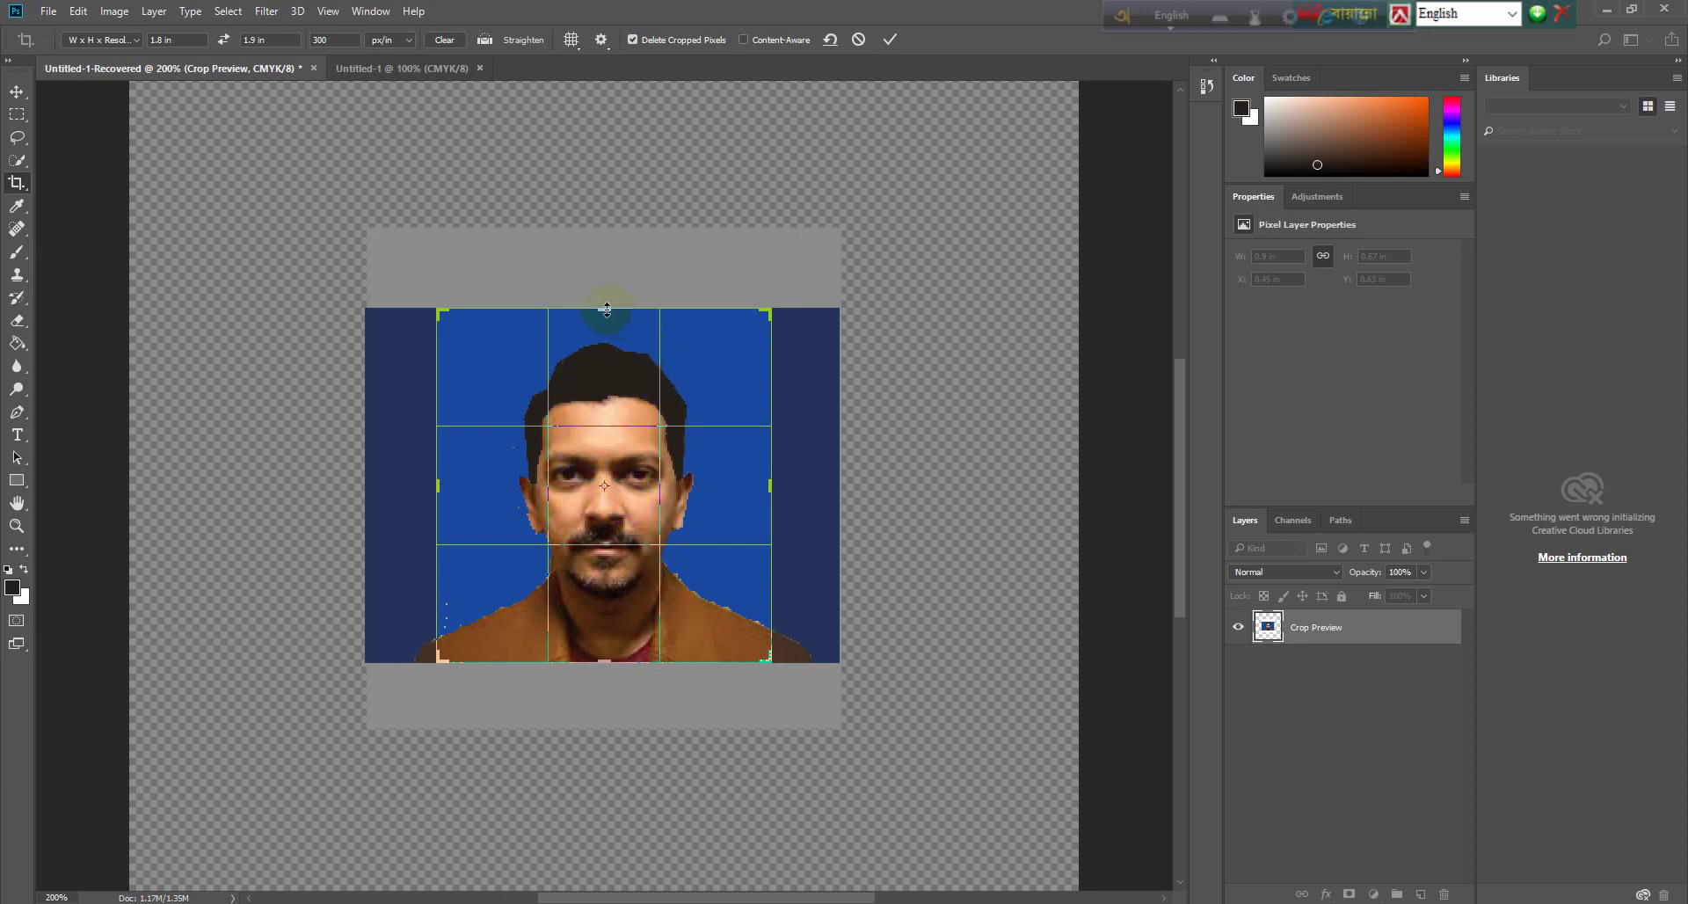
pyautogui.moveTo(607, 309); pyautogui.dragTo(605, 324)
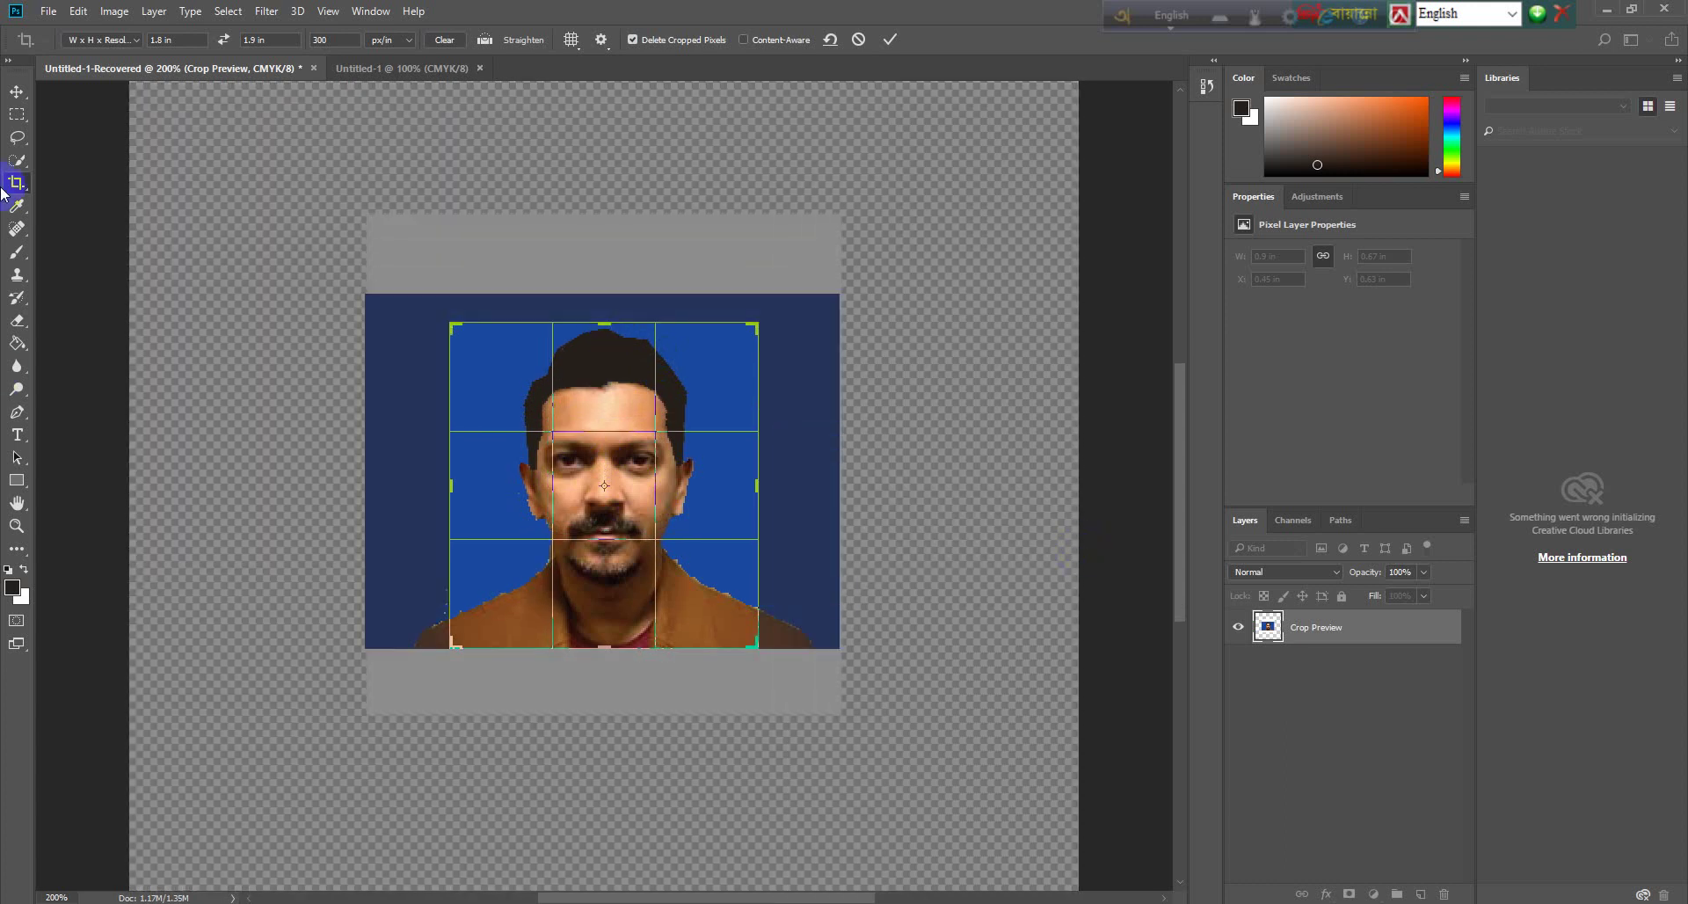
pyautogui.click(17, 91)
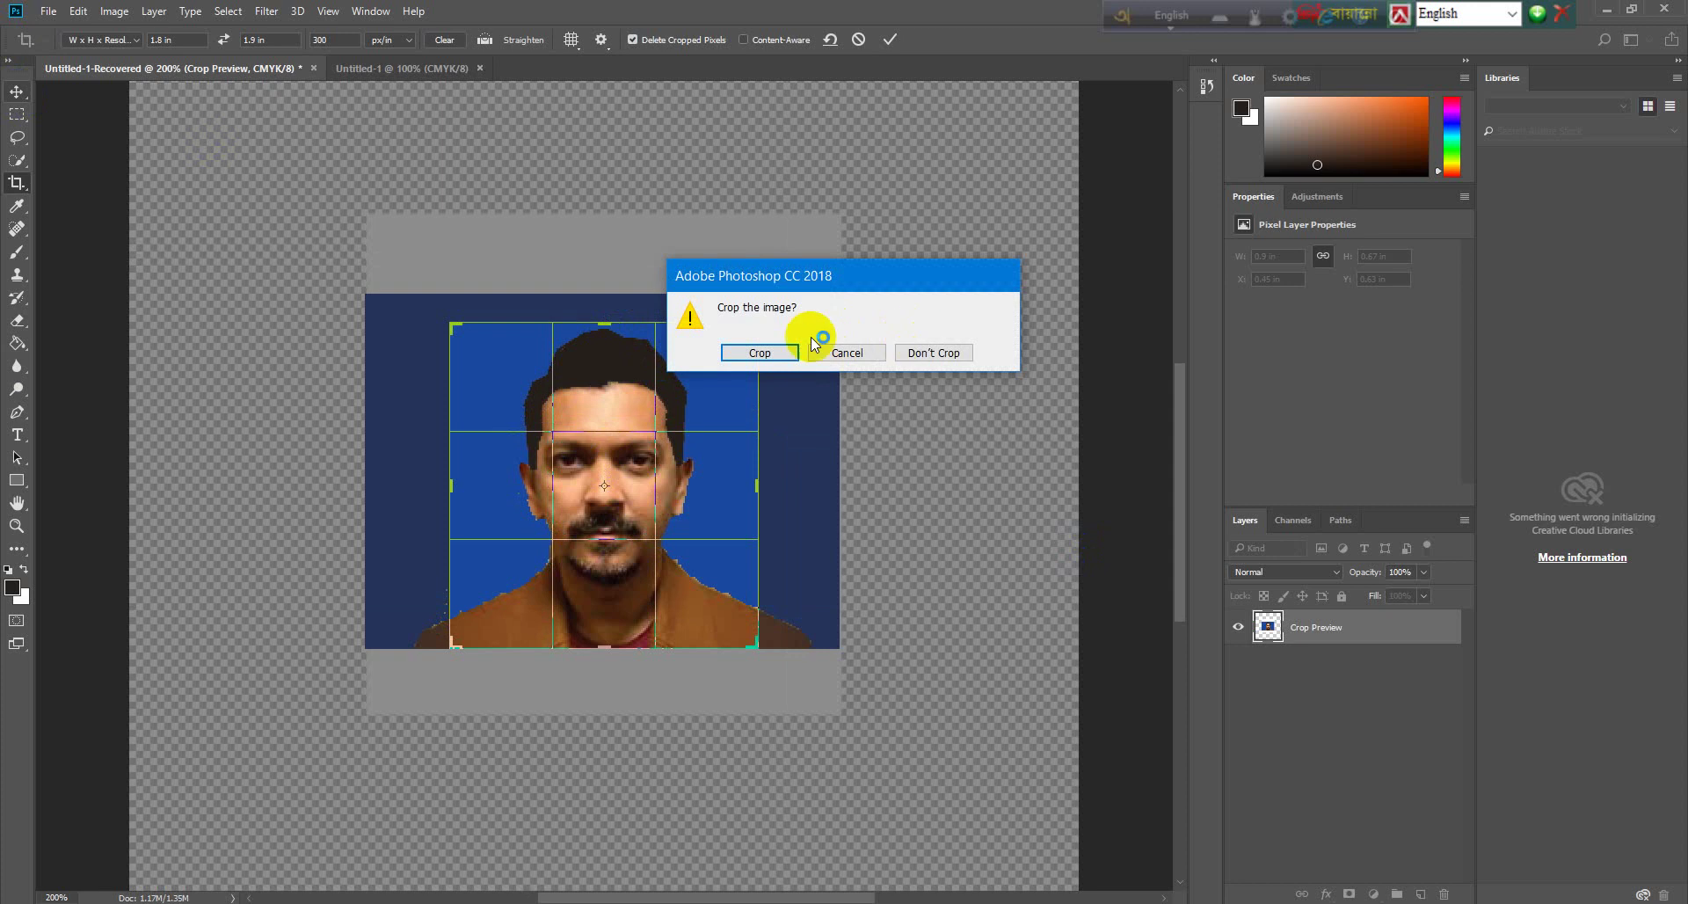
pyautogui.click(783, 351)
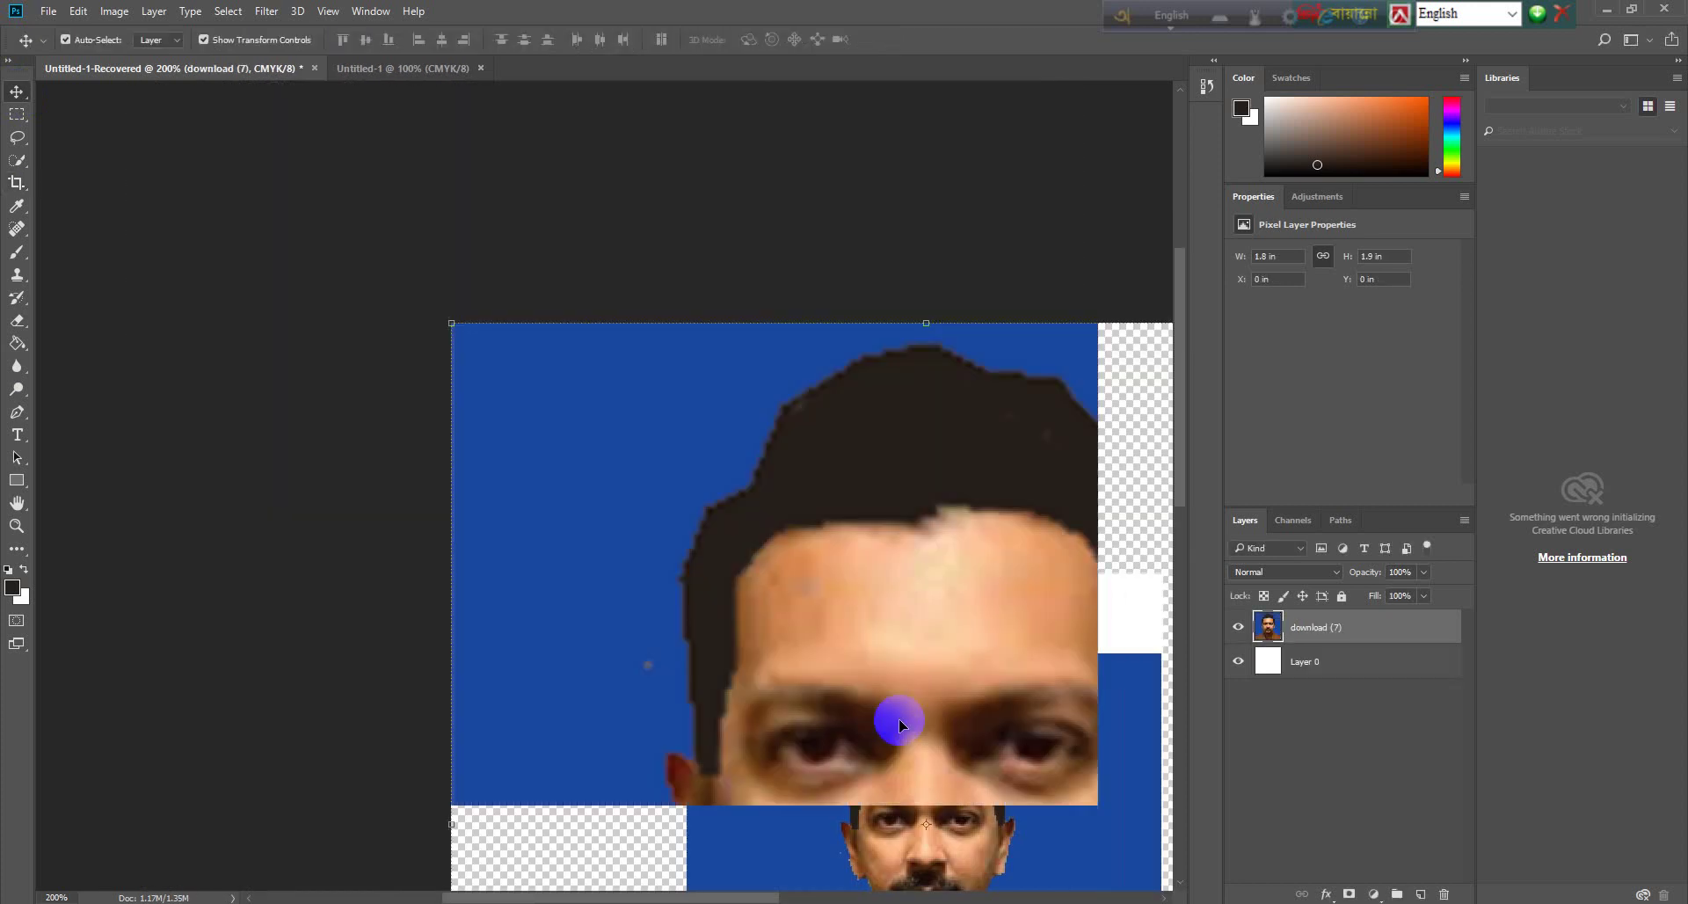
# Step: Drag the cropped photo into the blank sheet document
pyautogui.moveTo(911, 640)
pyautogui.mouseDown()
pyautogui.moveTo(669, 480)
pyautogui.moveTo(763, 527)
pyautogui.moveTo(396, 60)
pyautogui.mouseUp()
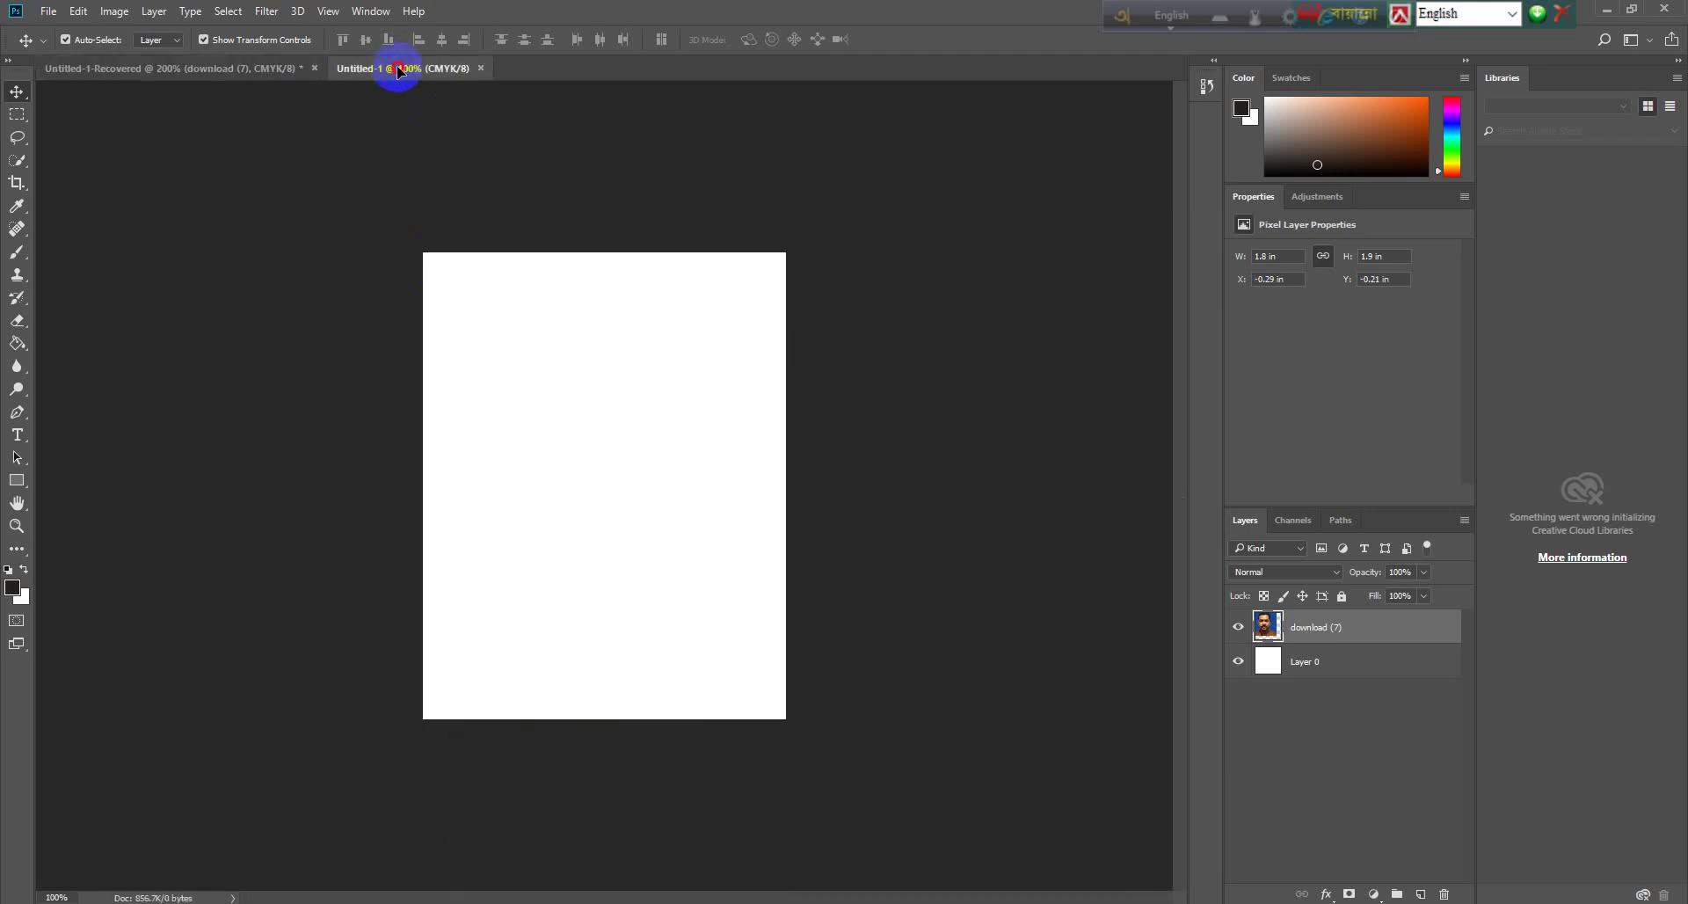
pyautogui.moveTo(396, 62); pyautogui.dragTo(549, 408)
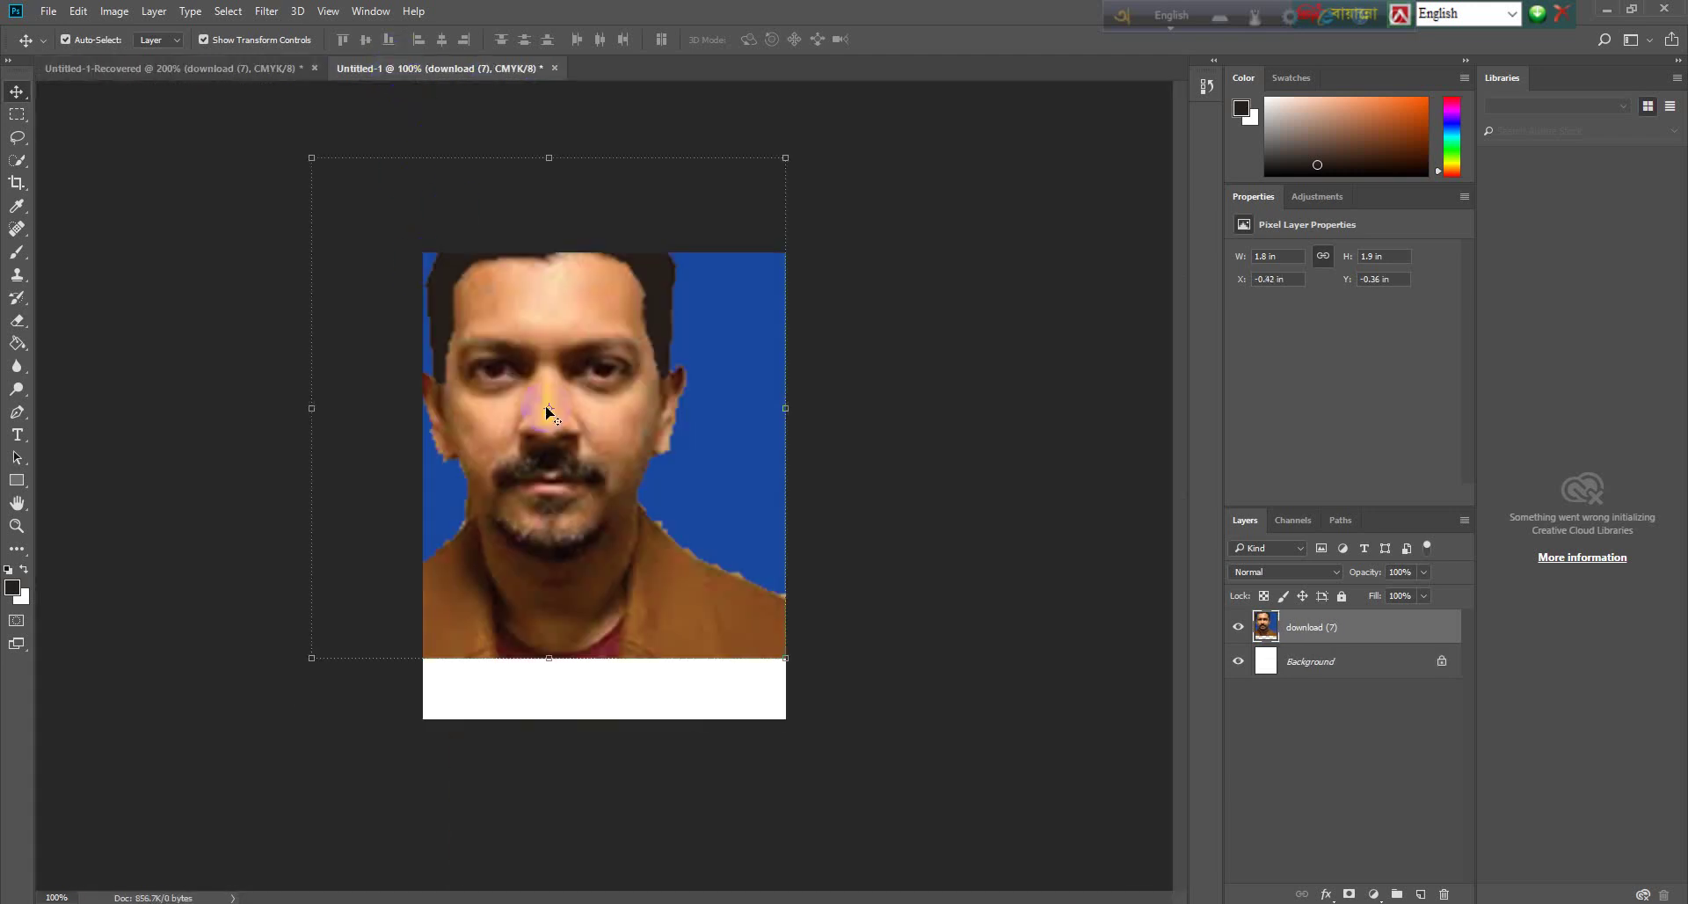
pyautogui.moveTo(547, 540)
pyautogui.mouseDown()
pyautogui.moveTo(622, 605)
pyautogui.moveTo(599, 615)
pyautogui.mouseUp()
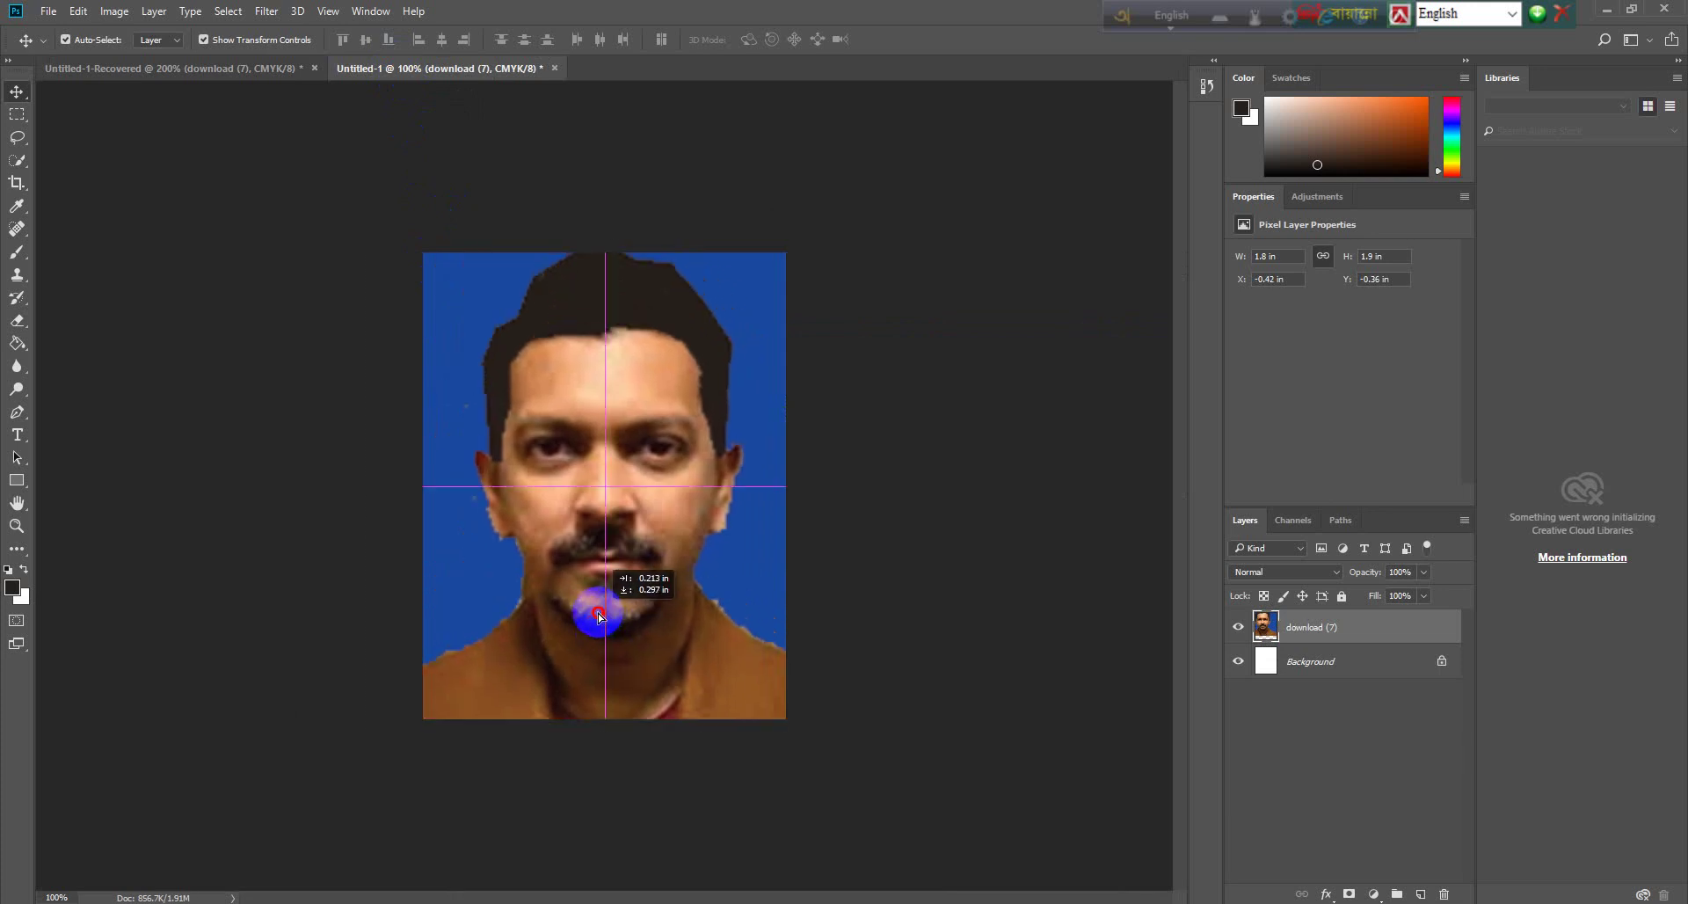
pyautogui.moveTo(598, 615); pyautogui.dragTo(599, 615)
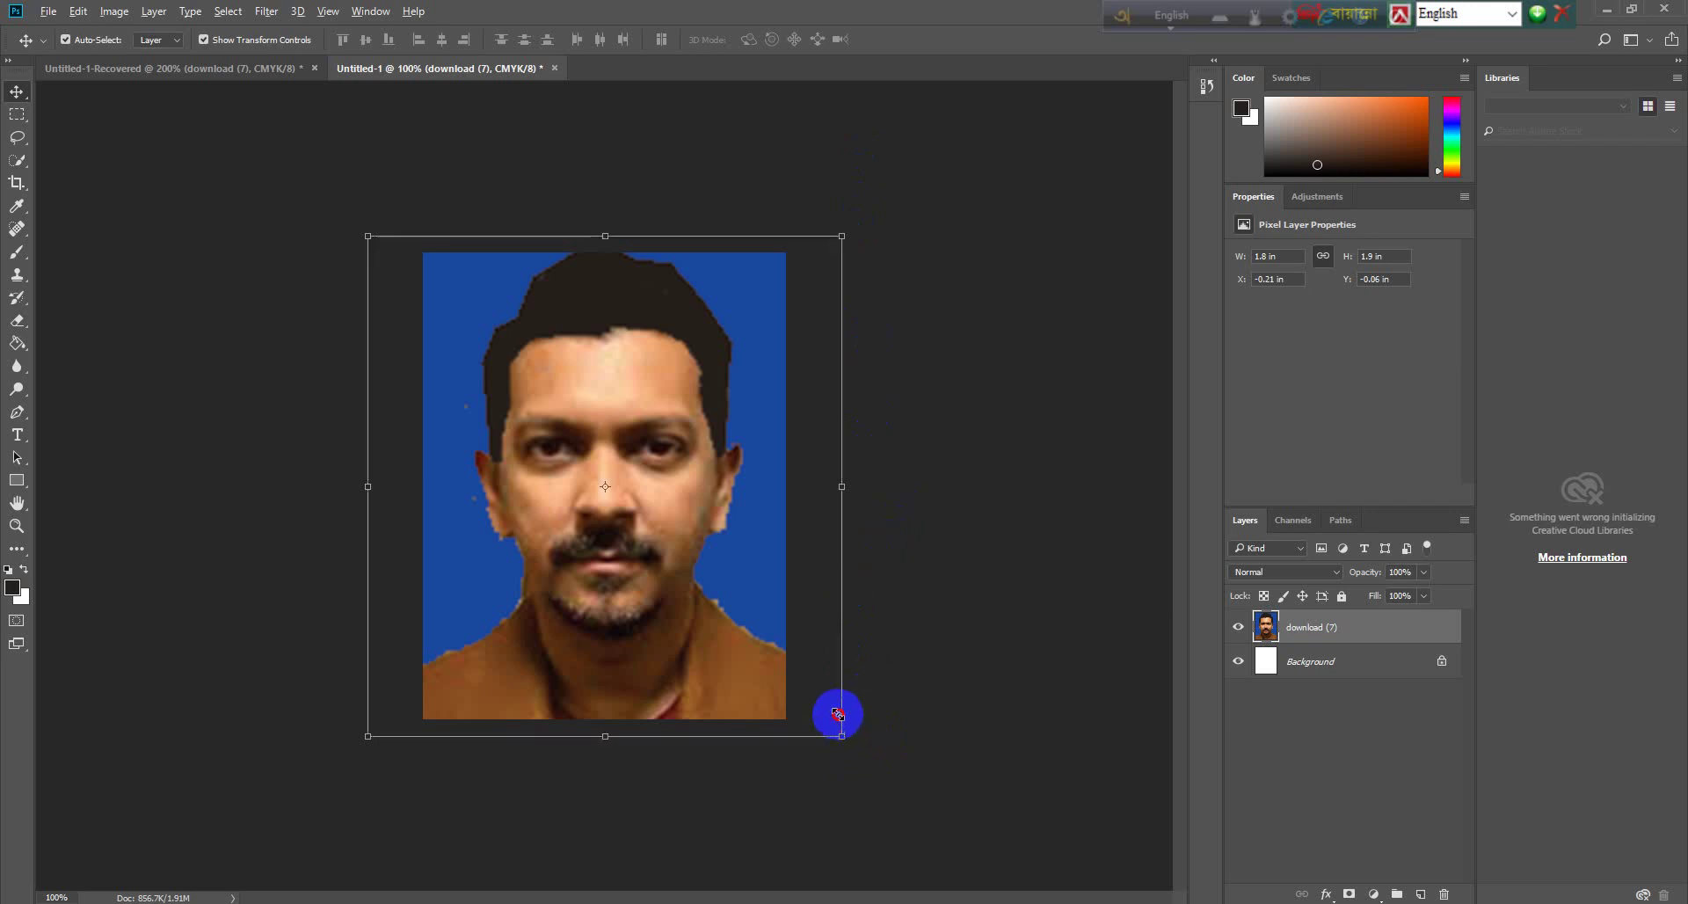
# Step: Resize the photo to about 1.77 in tall at the top edge, apply it, and deselect
pyautogui.moveTo(839, 734); pyautogui.dragTo(828, 699)
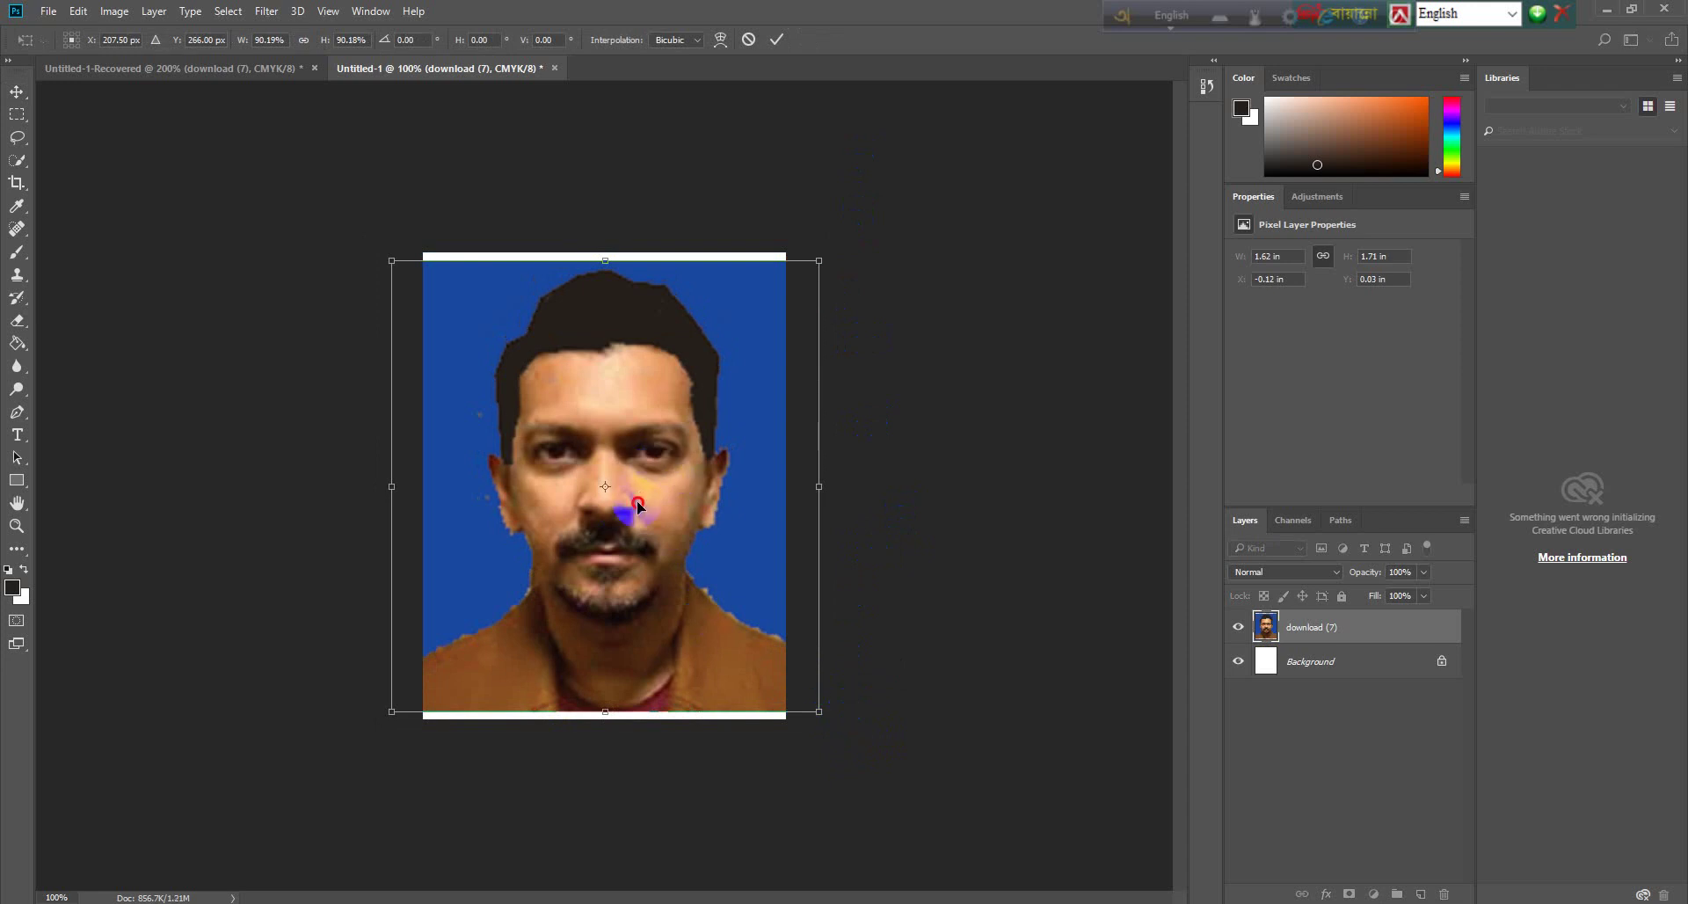
pyautogui.moveTo(638, 501); pyautogui.dragTo(639, 493)
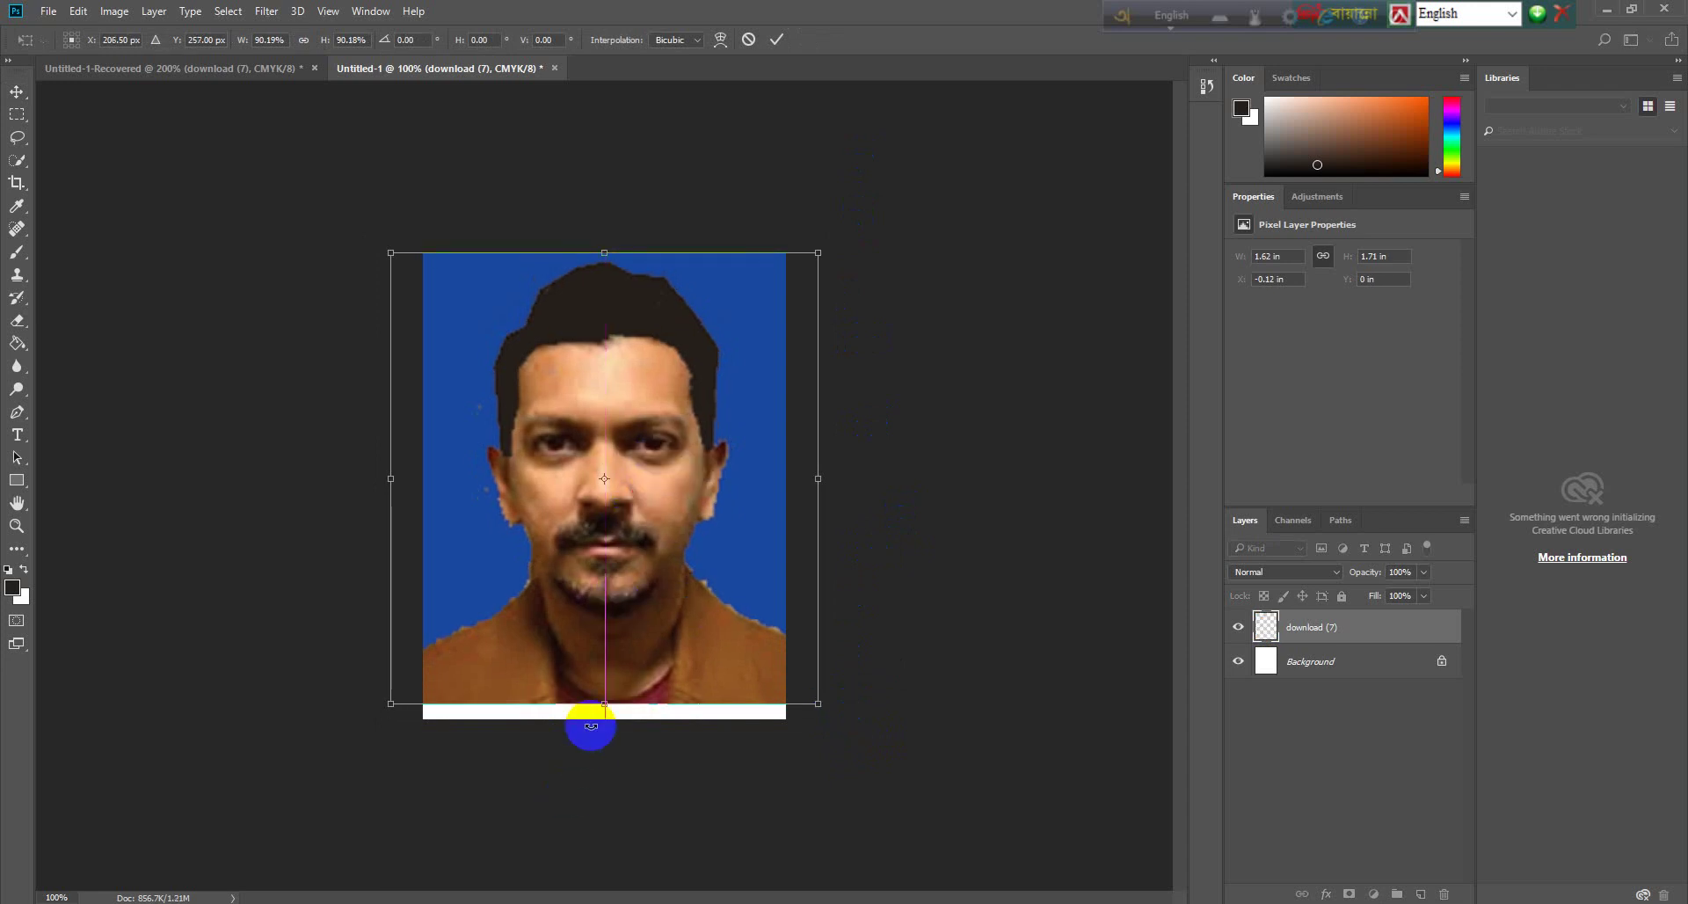
pyautogui.moveTo(604, 705); pyautogui.dragTo(603, 722)
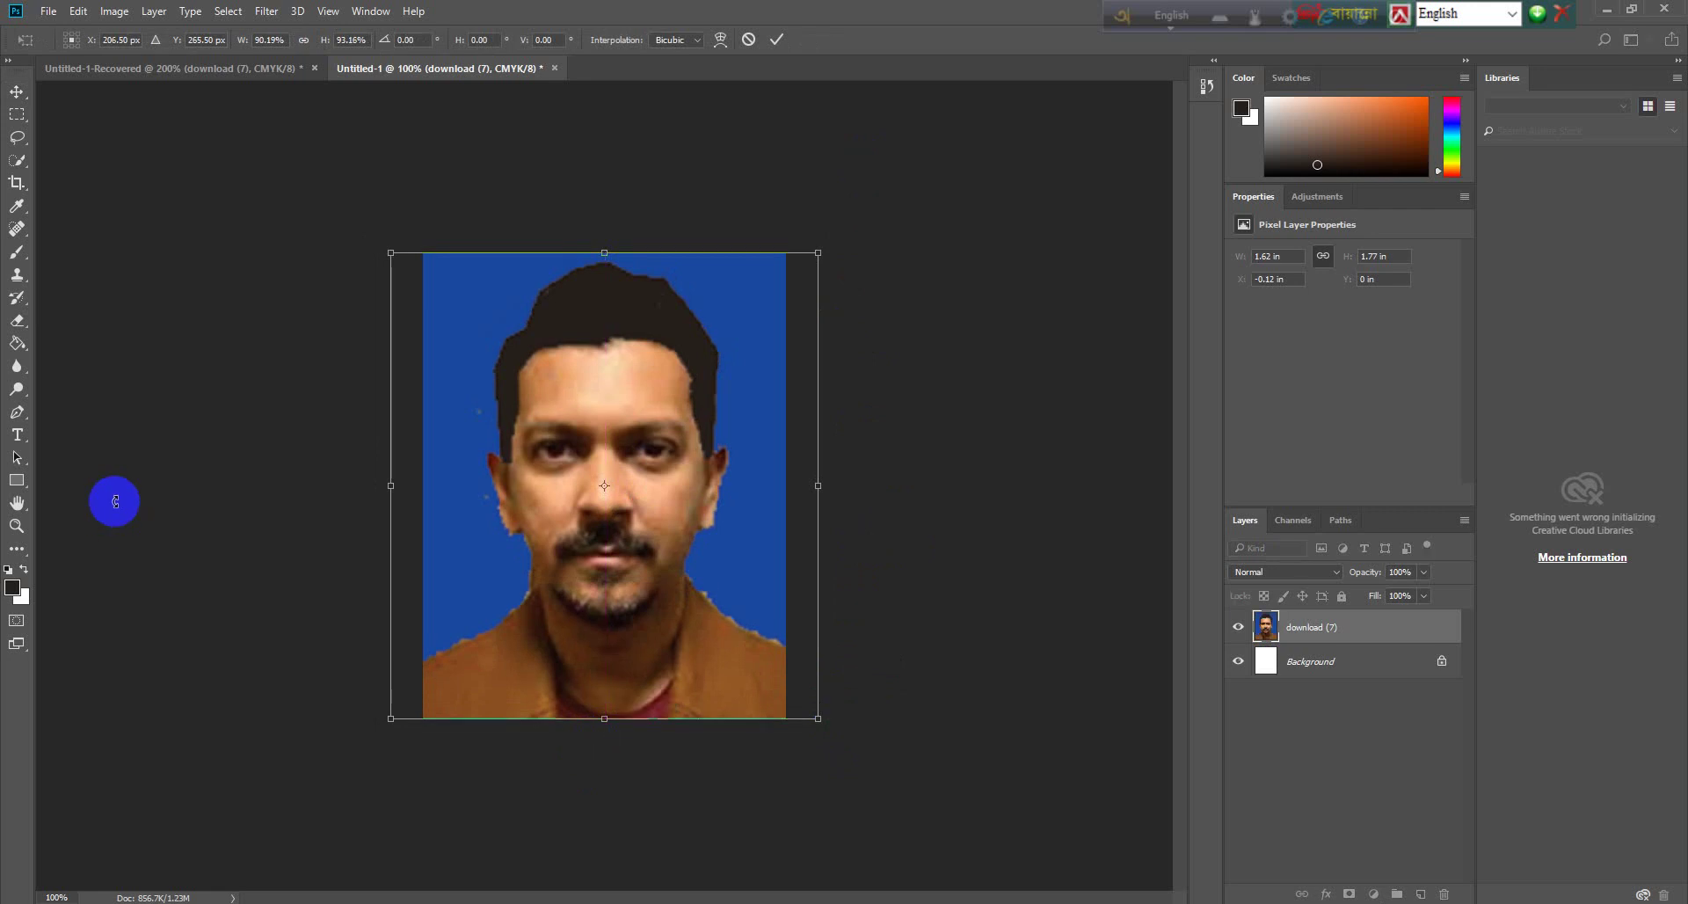
pyautogui.press('Return')
pyautogui.click(148, 503)
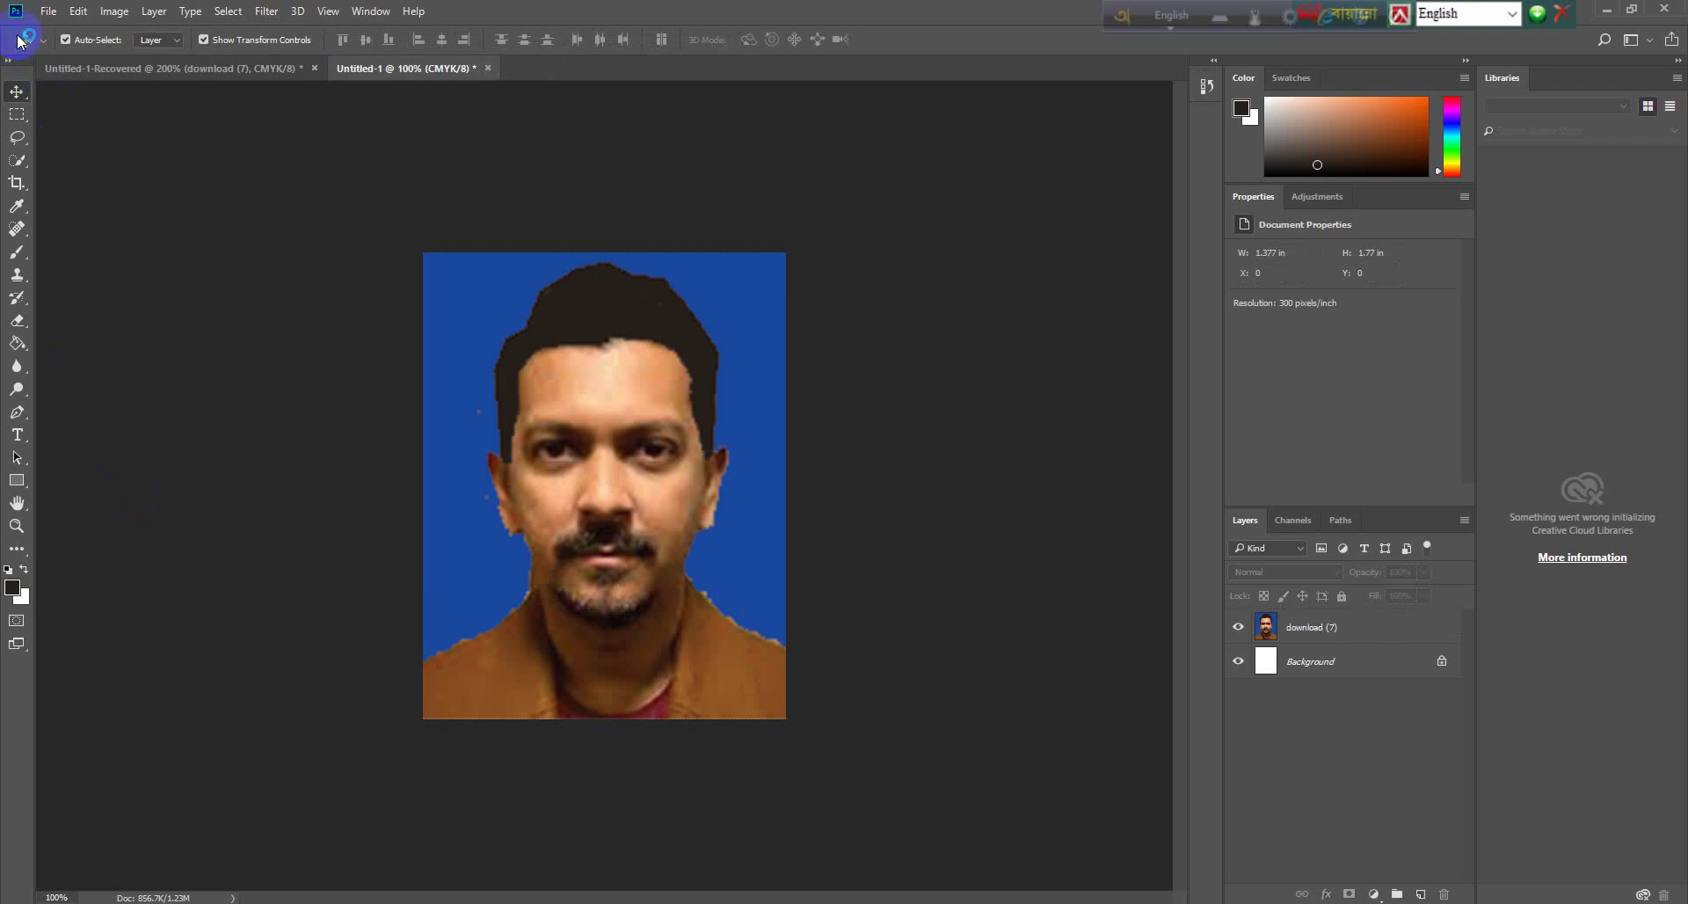
# Step: Create a new document 3.5 in wide, 5 in tall, 300 ppi, white background
pyautogui.click(48, 13)
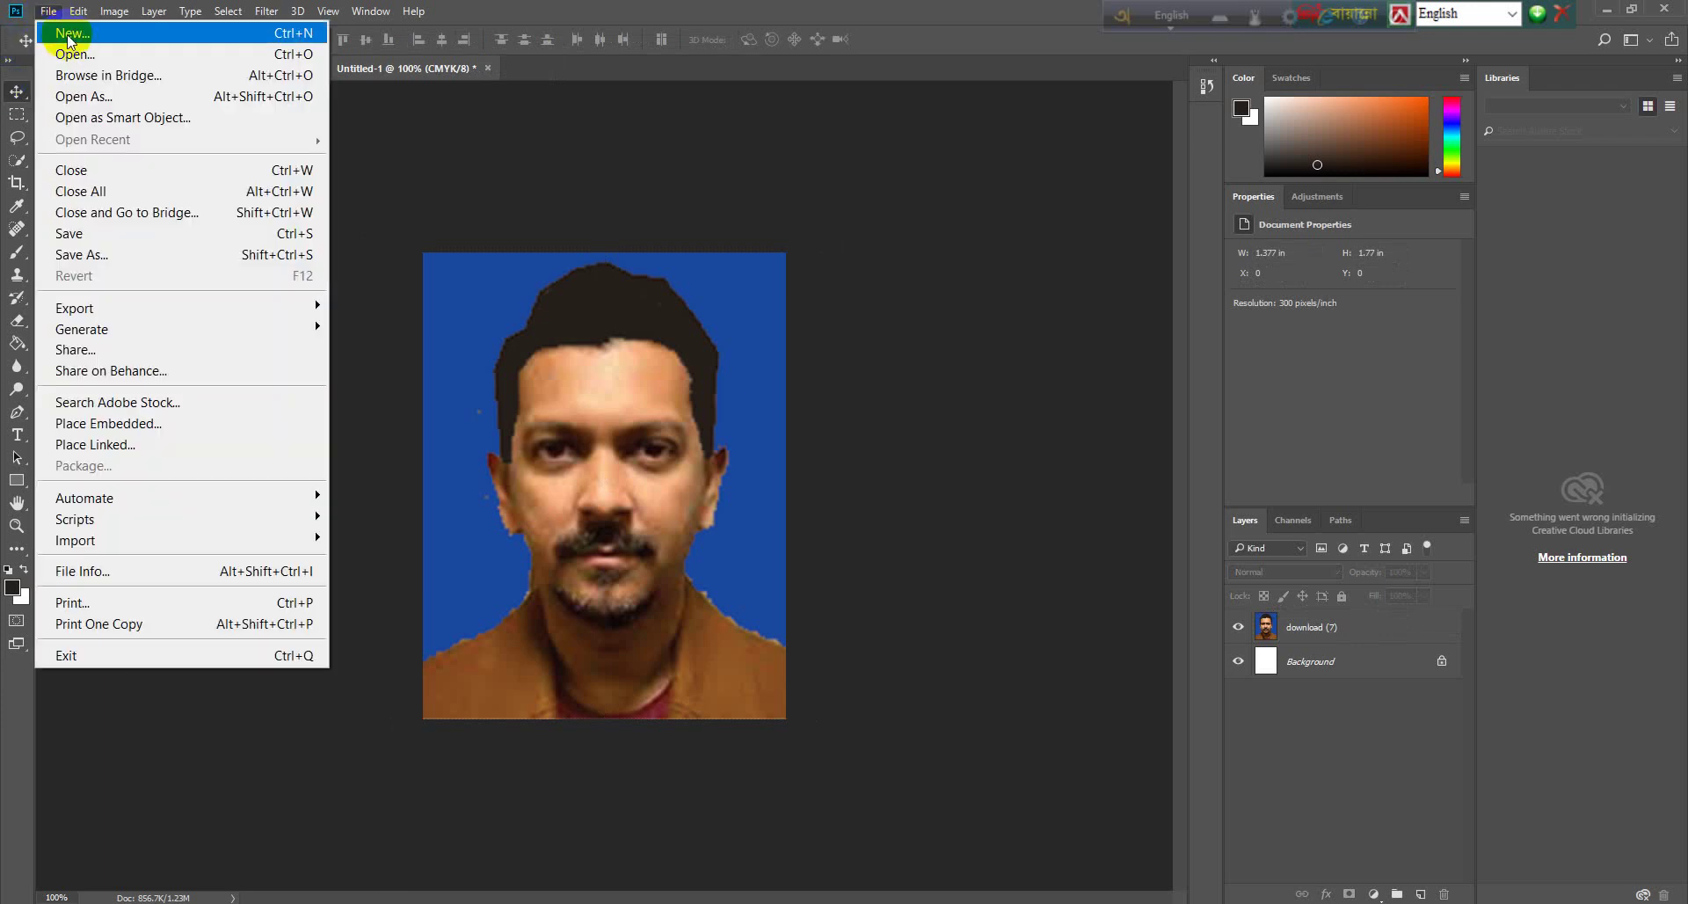
pyautogui.click(78, 34)
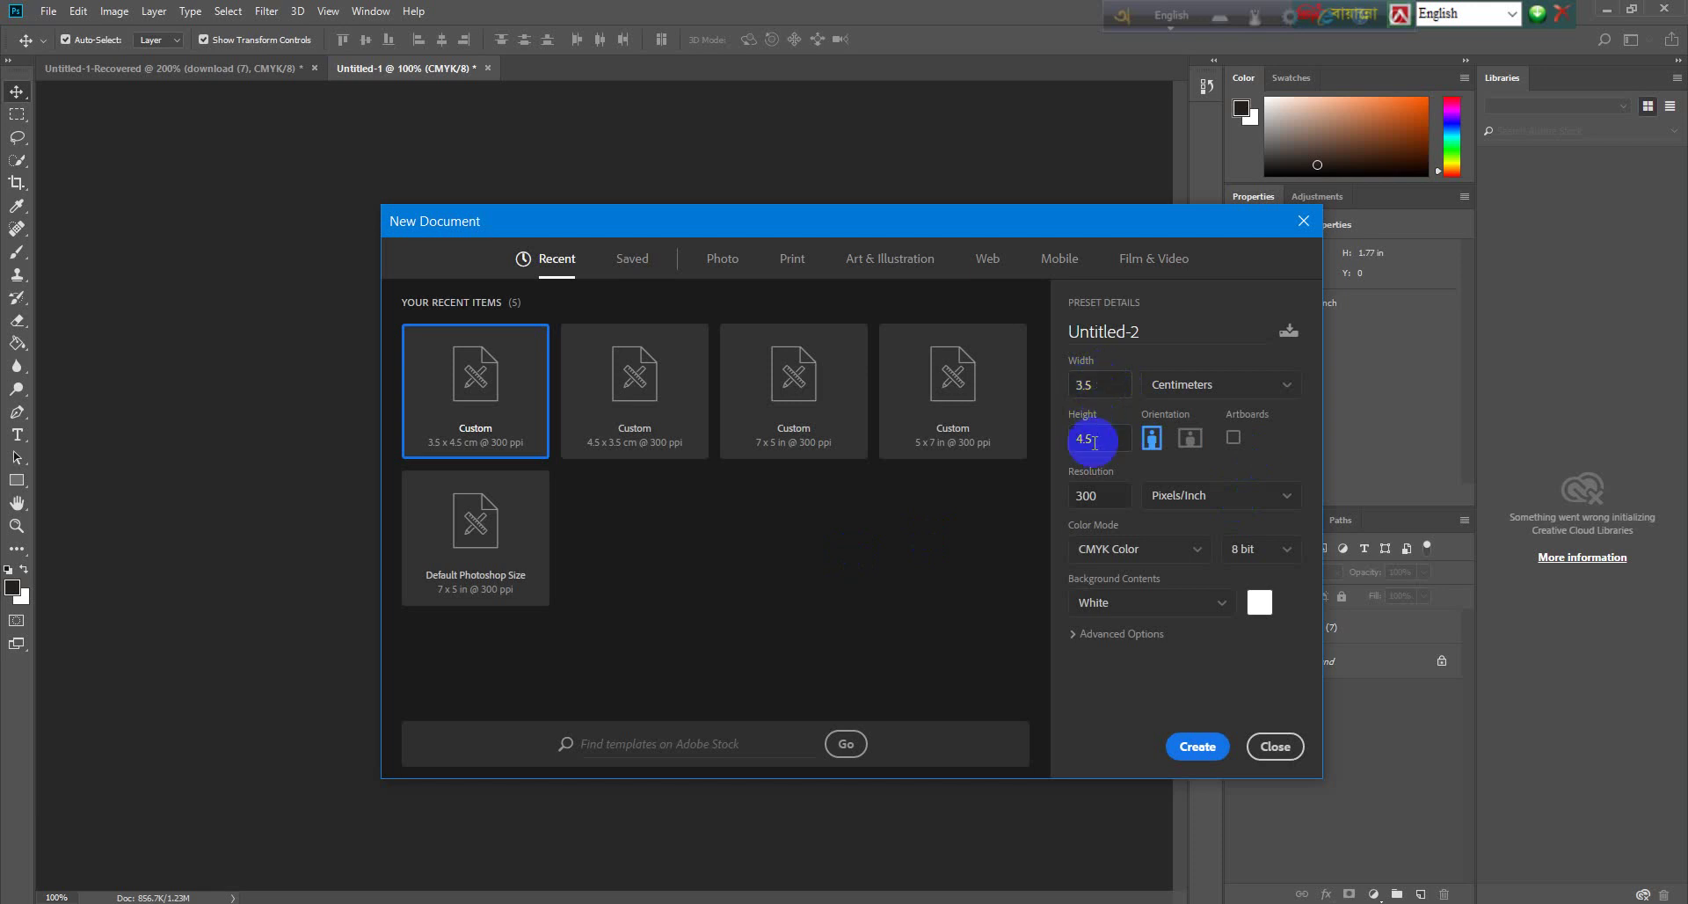
pyautogui.moveTo(1101, 439); pyautogui.dragTo(1067, 444)
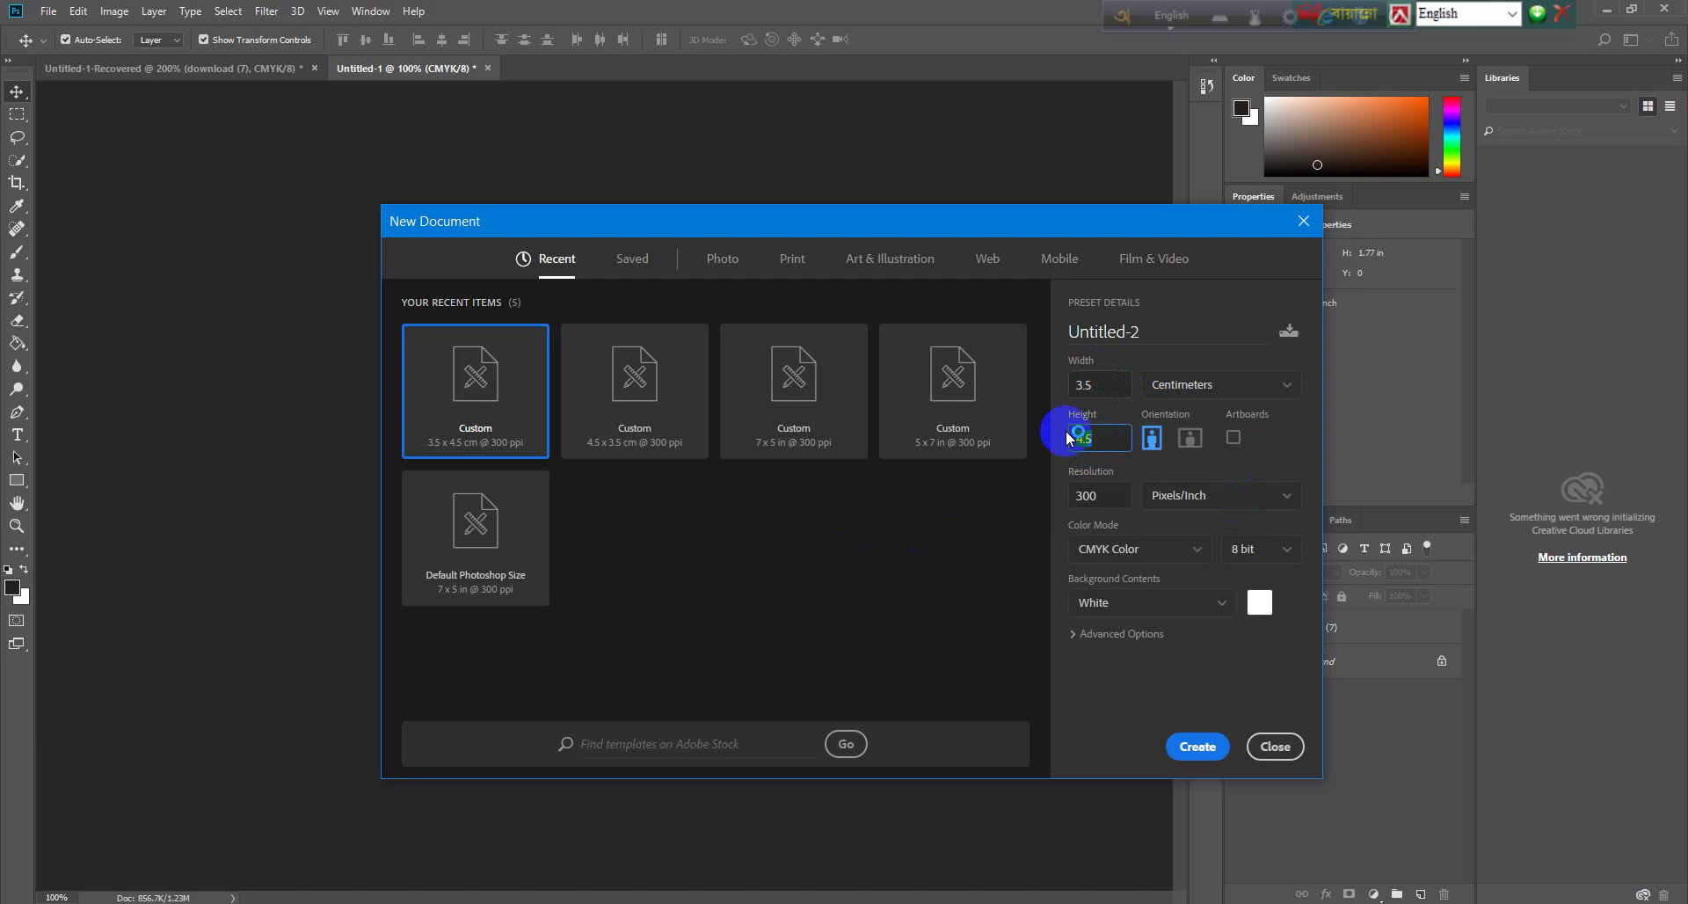
pyautogui.click(1284, 383)
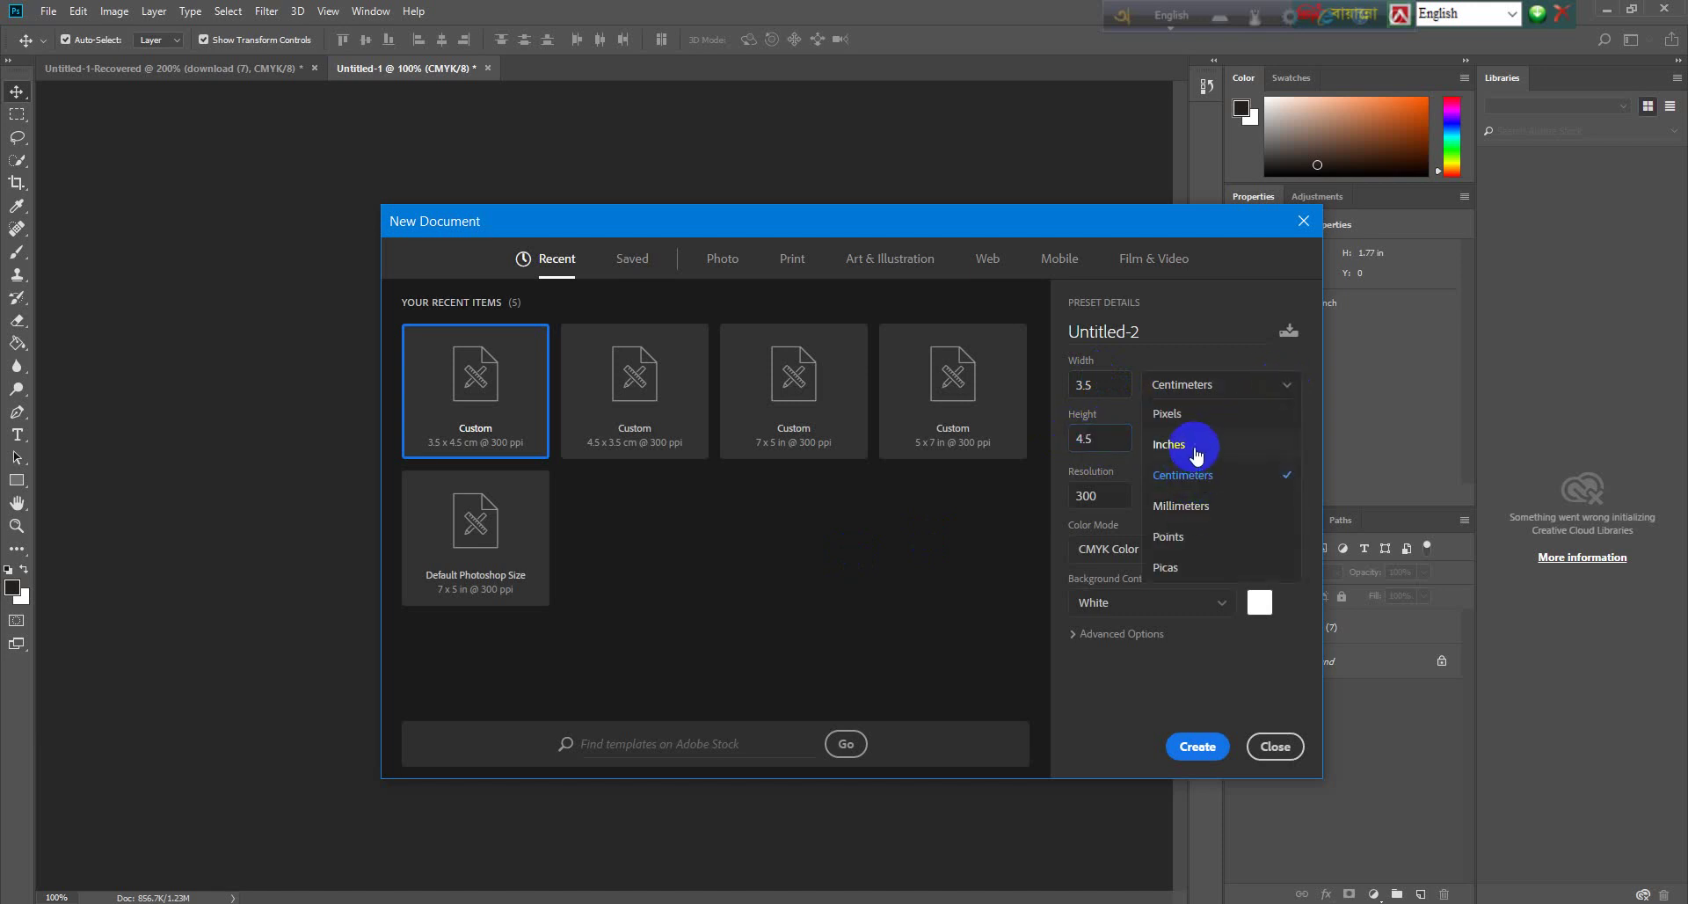
pyautogui.click(1195, 446)
pyautogui.moveTo(1112, 387); pyautogui.dragTo(1067, 389)
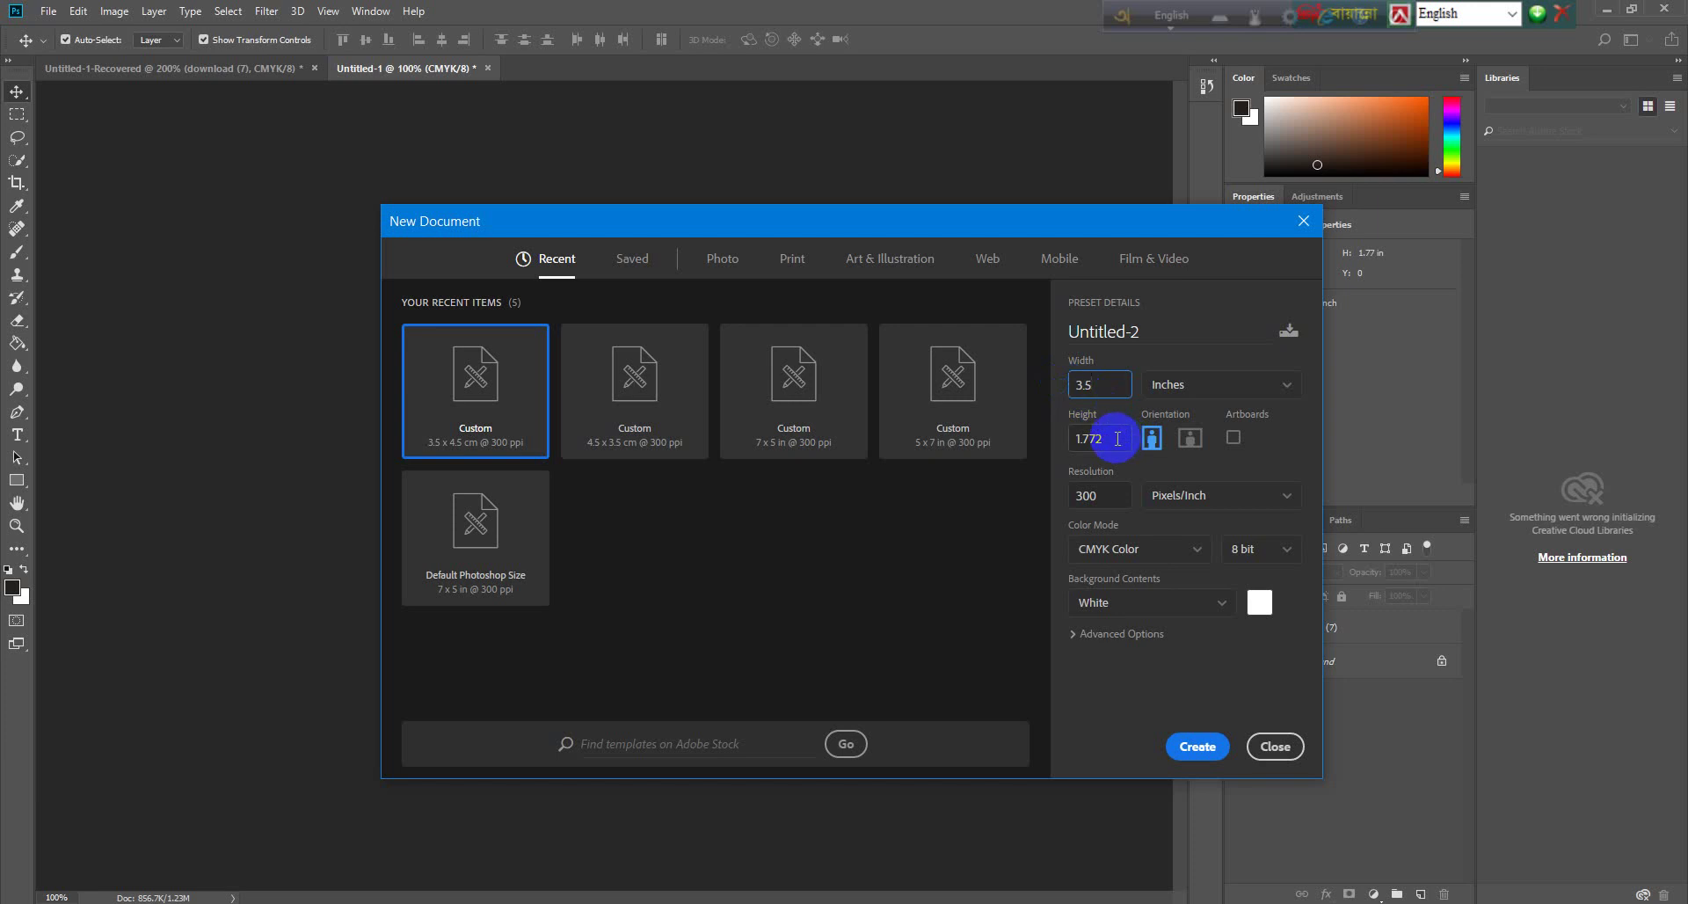
pyautogui.moveTo(1118, 442); pyautogui.dragTo(1059, 446)
pyautogui.write('5')
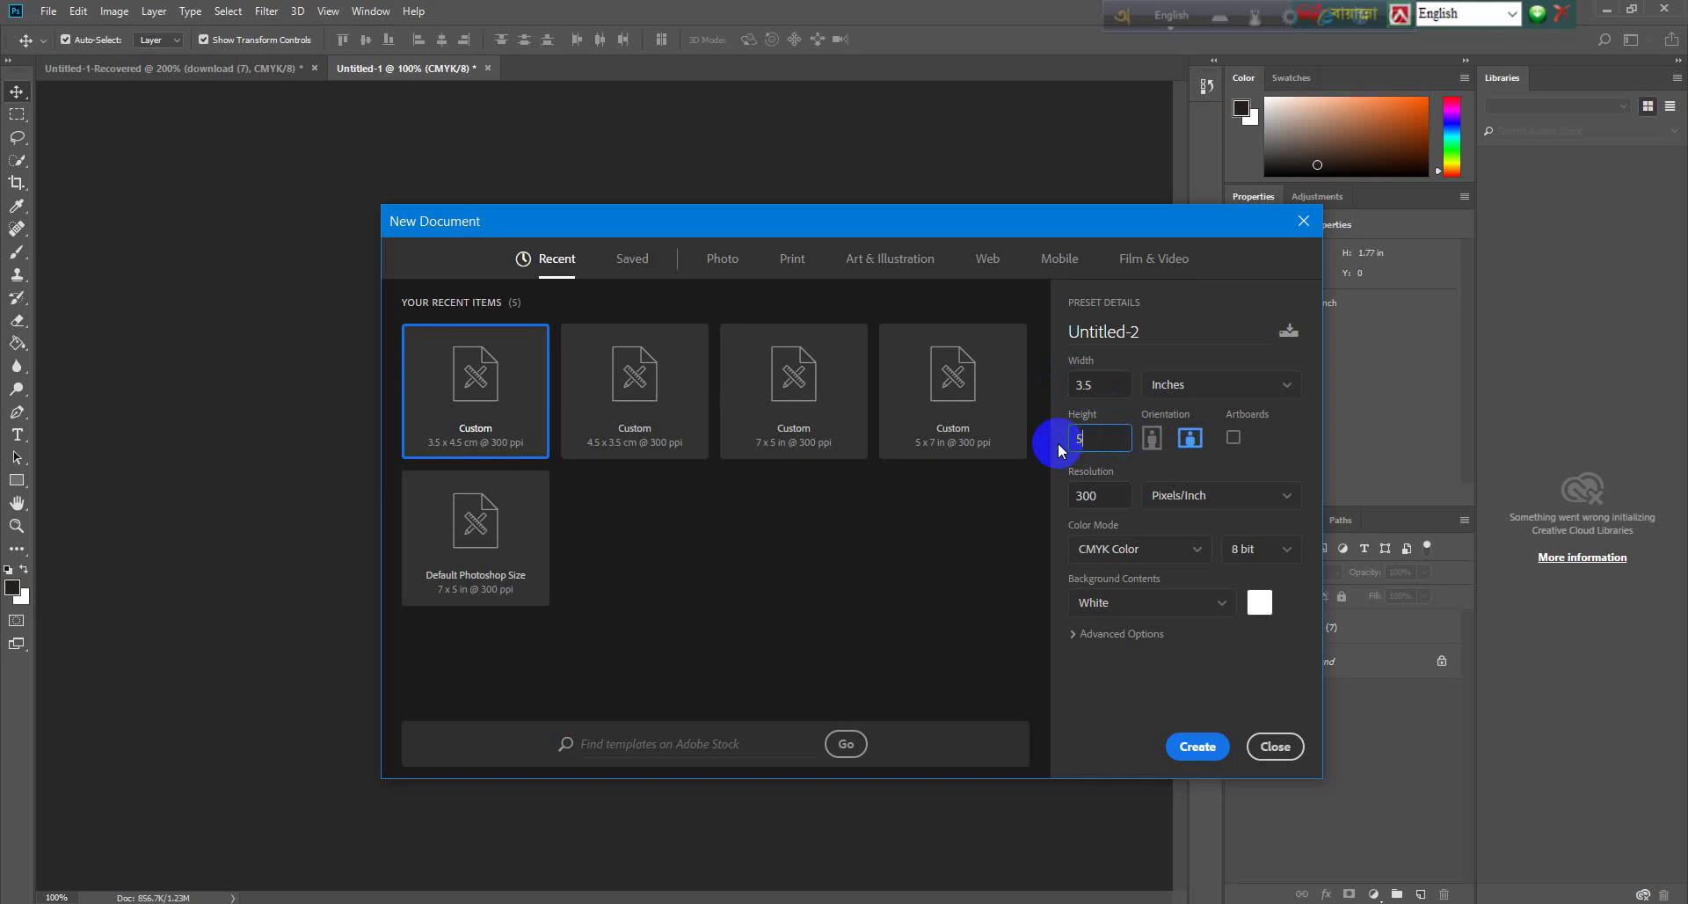
pyautogui.press('Return')
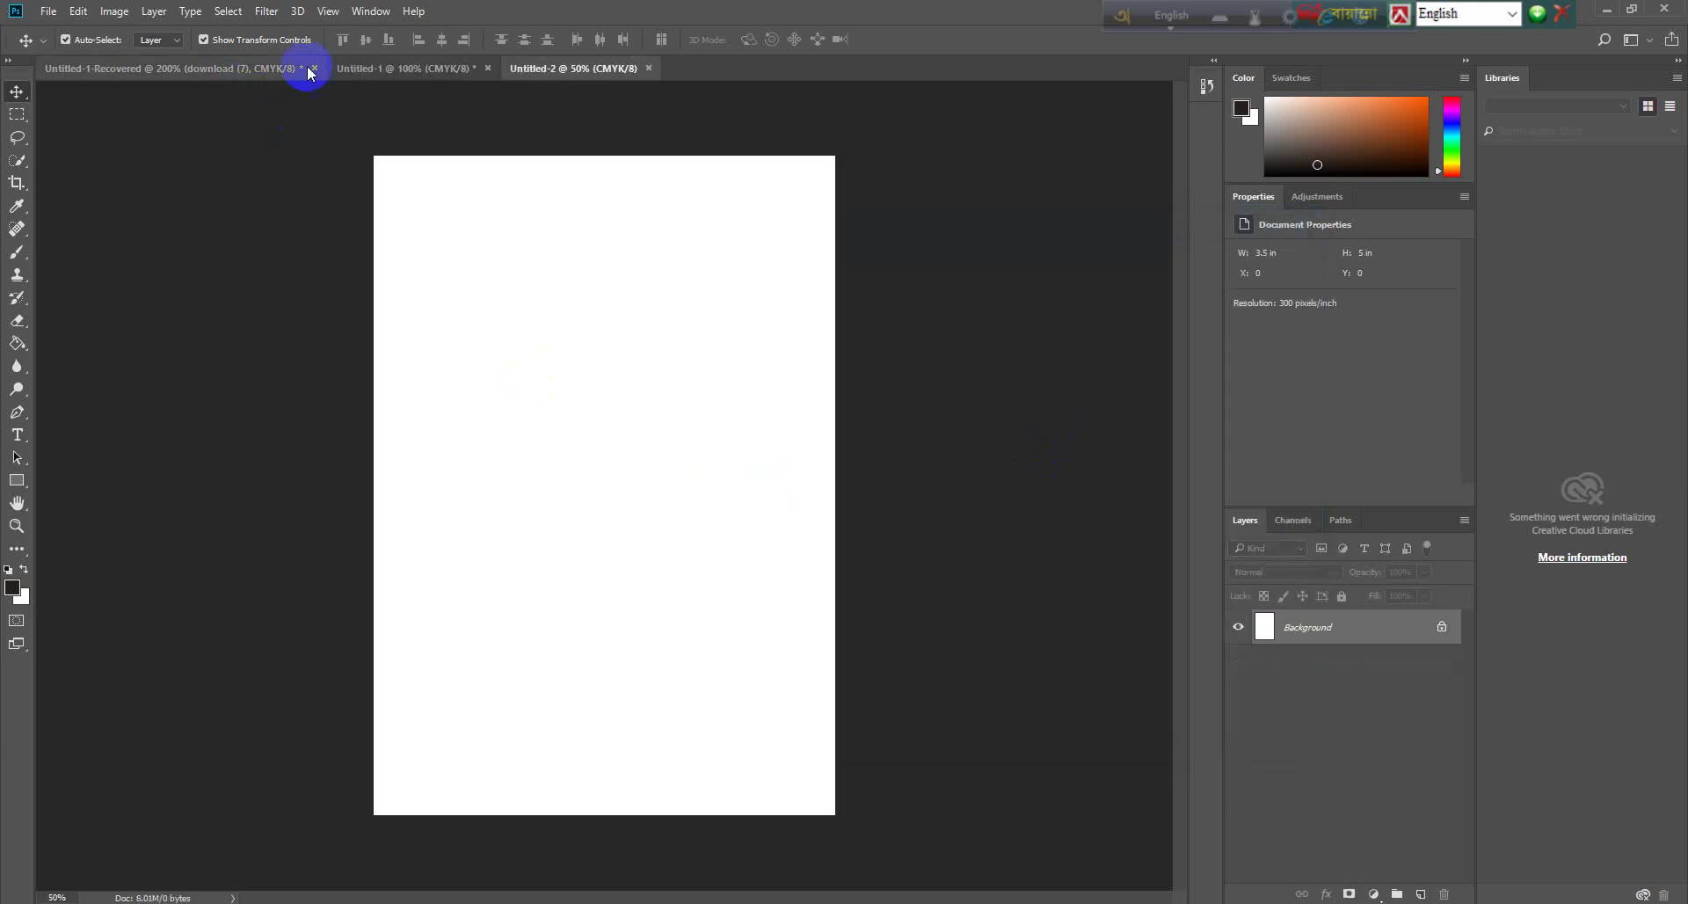
# Step: Bring the photo from Untitled-1 into Untitled-2 and place it top-left
pyautogui.click(377, 71)
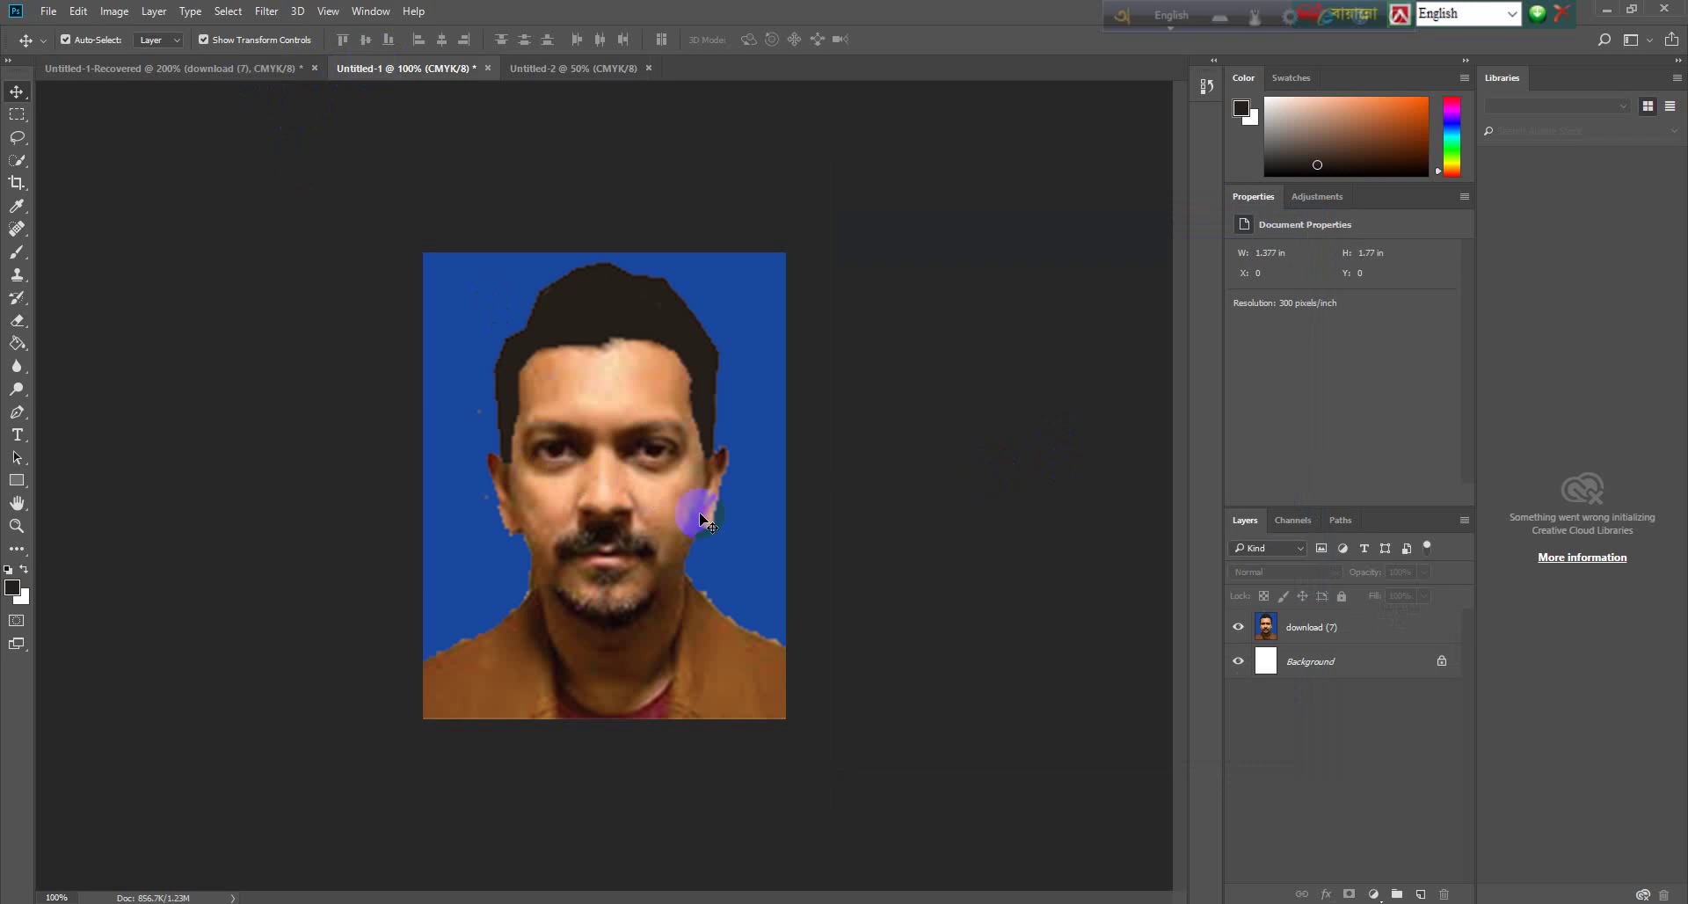
pyautogui.moveTo(611, 518)
pyautogui.mouseDown()
pyautogui.moveTo(592, 72)
pyautogui.moveTo(584, 112)
pyautogui.mouseUp()
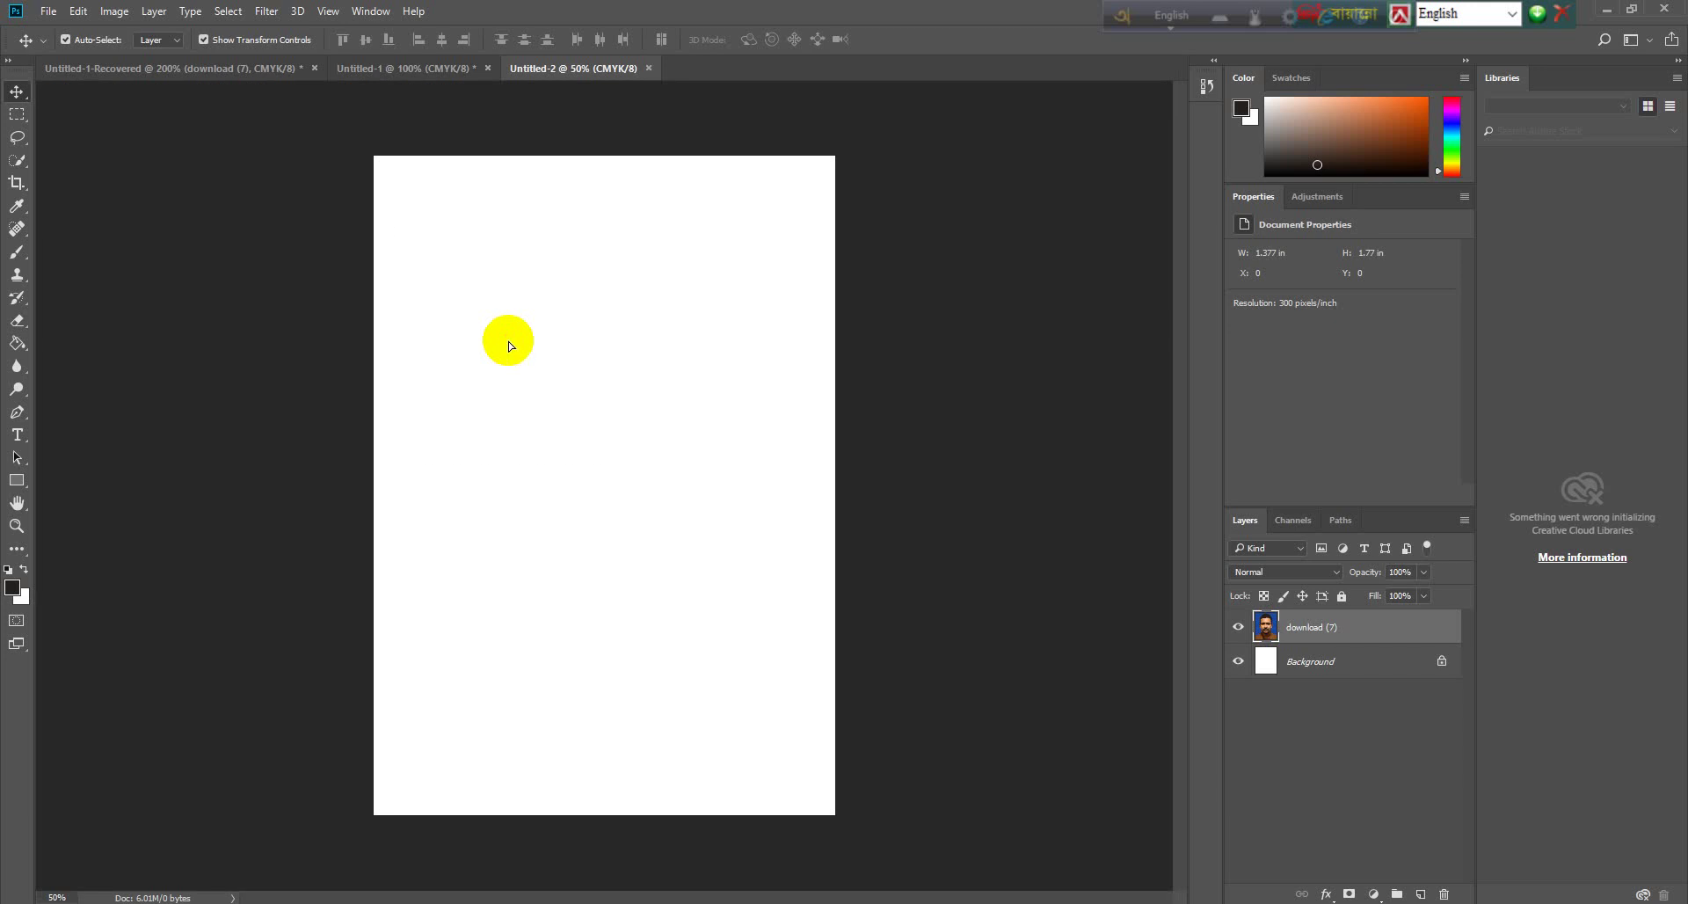
pyautogui.moveTo(511, 337); pyautogui.dragTo(507, 340)
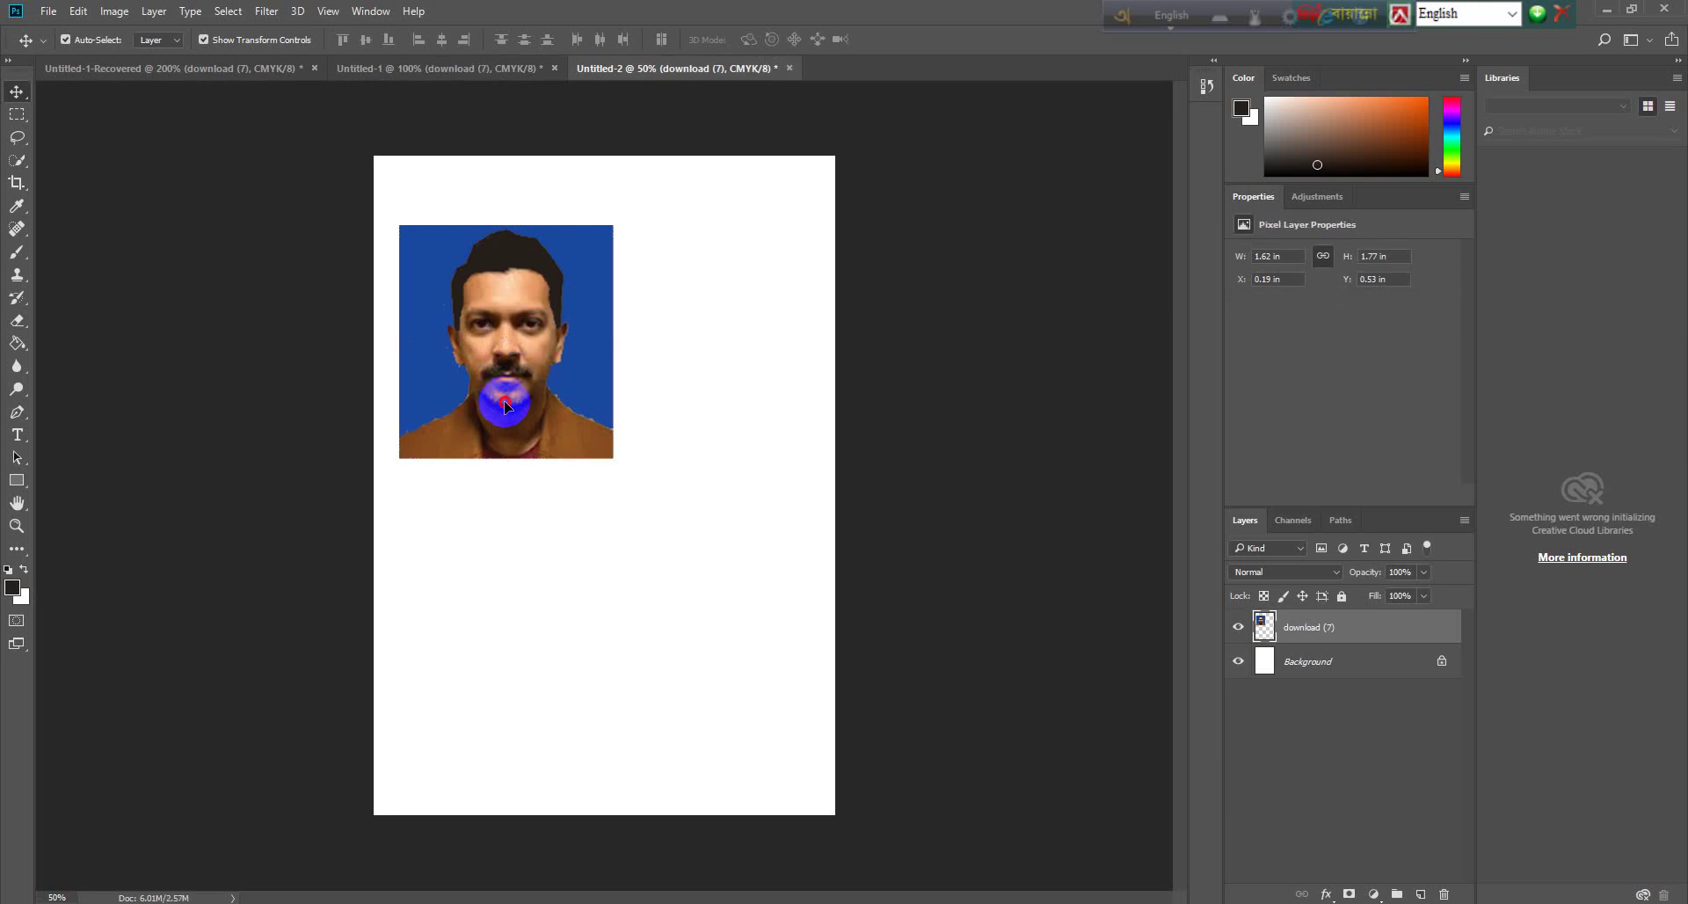
pyautogui.moveTo(503, 404)
pyautogui.mouseDown()
pyautogui.moveTo(483, 332)
pyautogui.moveTo(493, 350)
pyautogui.mouseUp()
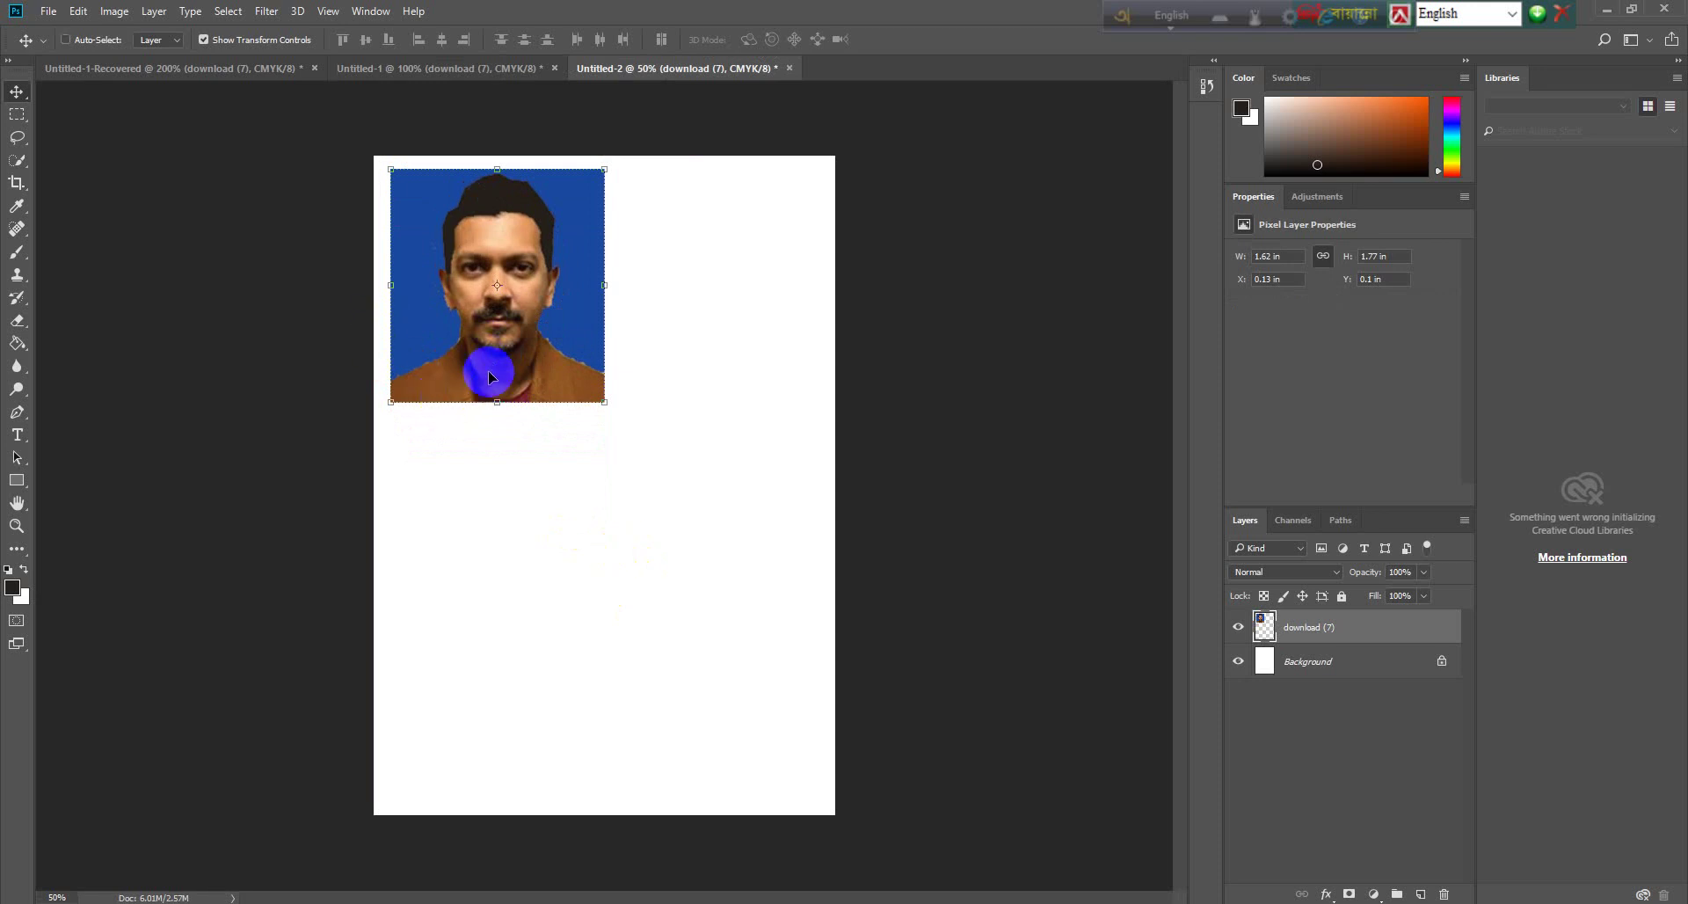
# Step: Alt-drag three copies of the photo to complete a 2 × 2 grid
pyautogui.moveTo(491, 376)
pyautogui.mouseDown()
pyautogui.moveTo(717, 374)
pyautogui.moveTo(698, 366)
pyautogui.mouseUp()
pyautogui.moveTo(678, 426)
pyautogui.mouseDown()
pyautogui.moveTo(488, 645)
pyautogui.moveTo(482, 605)
pyautogui.moveTo(471, 617)
pyautogui.mouseUp()
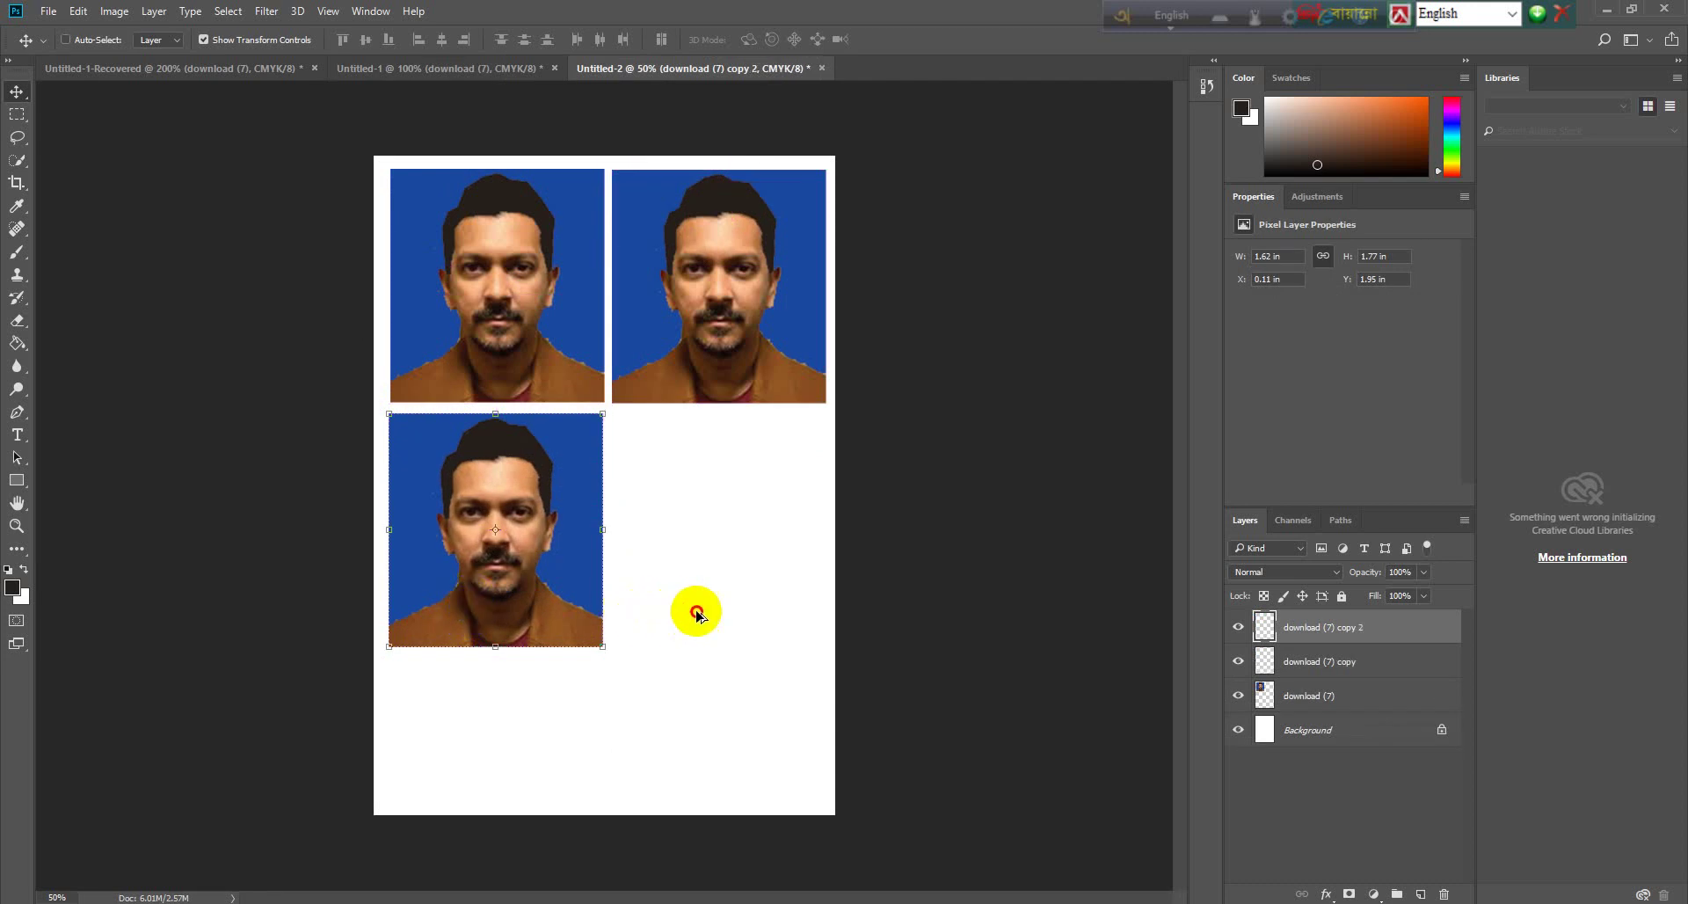
pyautogui.press('ctrl')
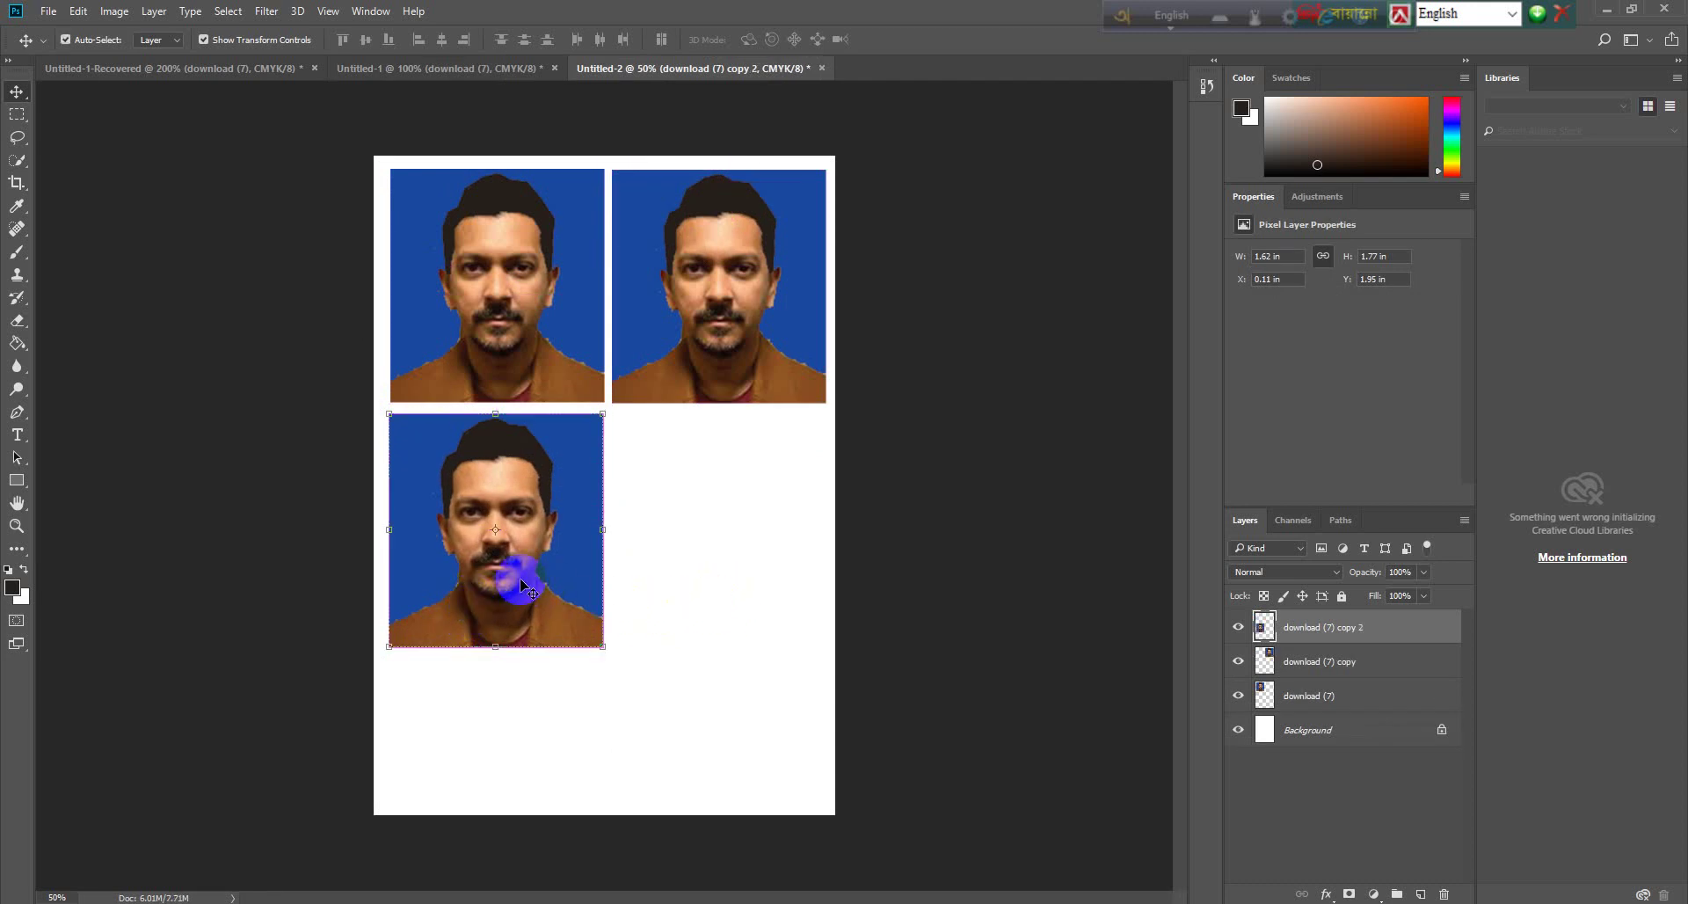
pyautogui.moveTo(521, 585)
pyautogui.mouseDown()
pyautogui.moveTo(740, 591)
pyautogui.moveTo(784, 569)
pyautogui.moveTo(734, 603)
pyautogui.moveTo(745, 580)
pyautogui.mouseUp()
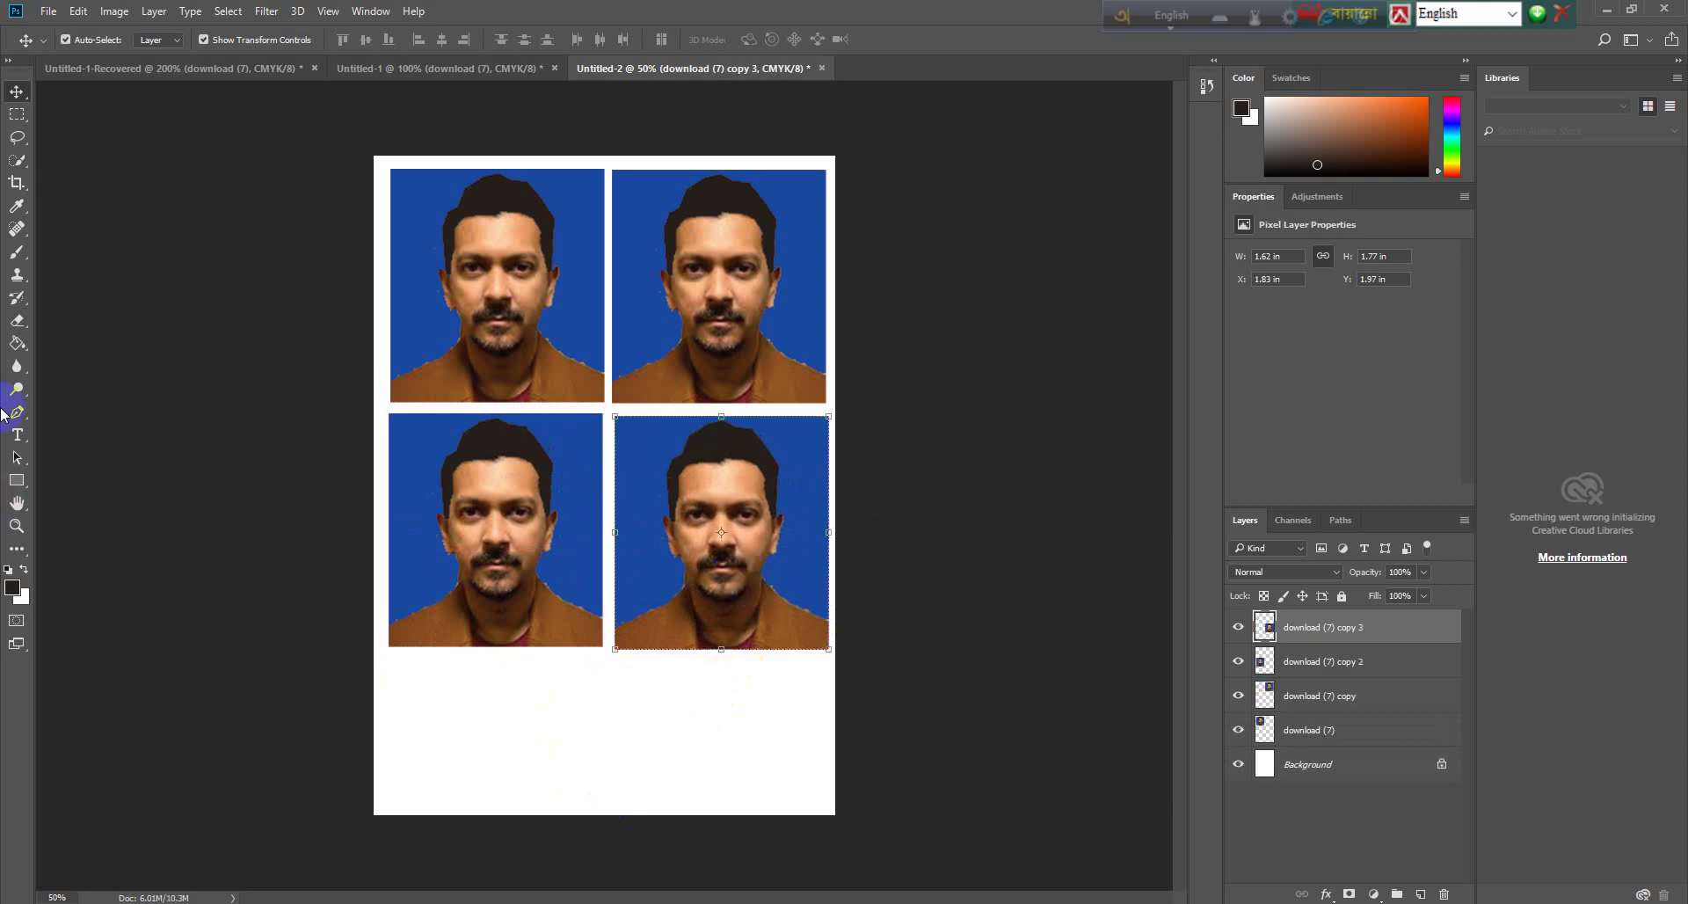
# Step: In Untitled-1-Recovered, zoom out and move the photo to fill the canvas
pyautogui.click(145, 68)
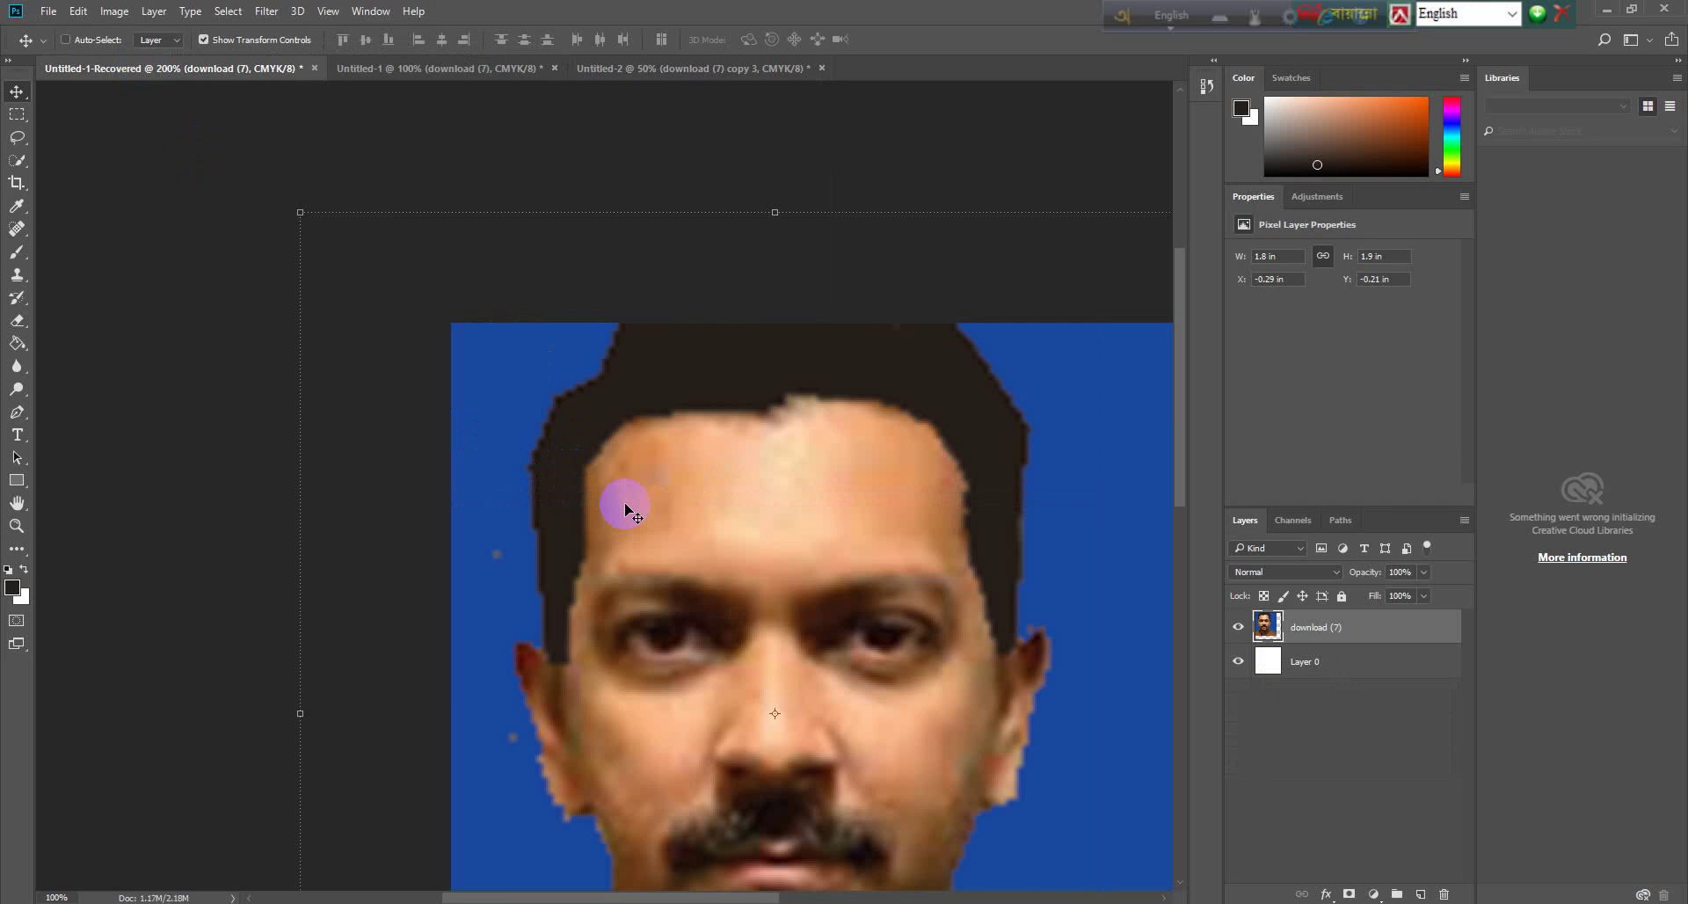
pyautogui.hotkey('ctrl', '-')
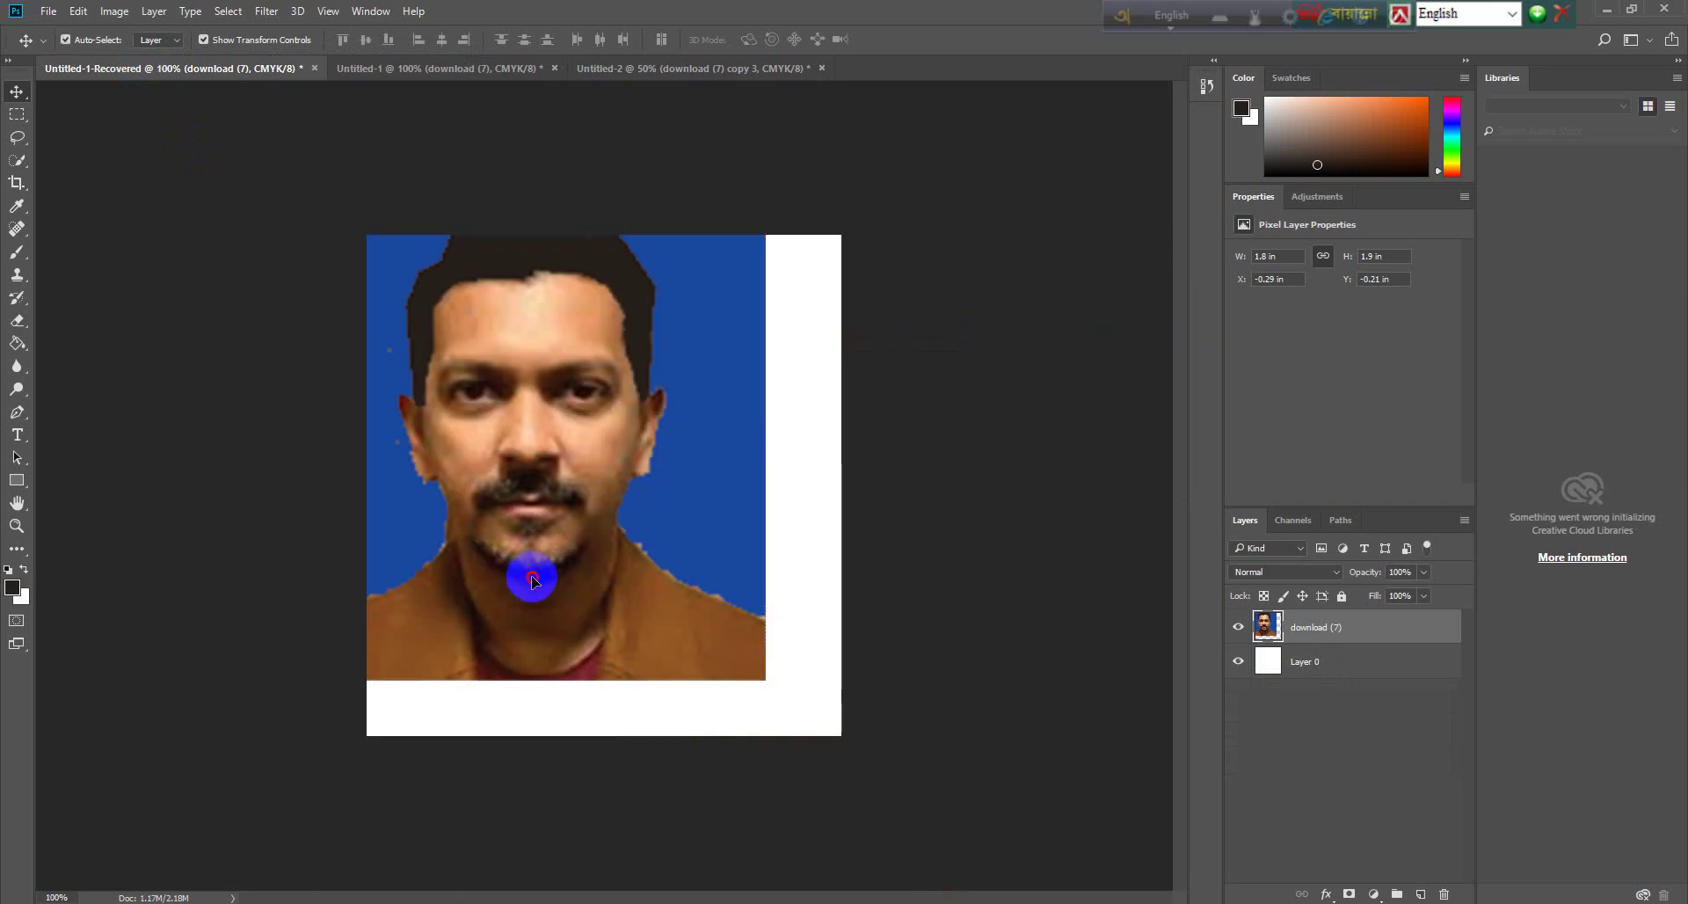
pyautogui.moveTo(533, 580); pyautogui.dragTo(607, 624)
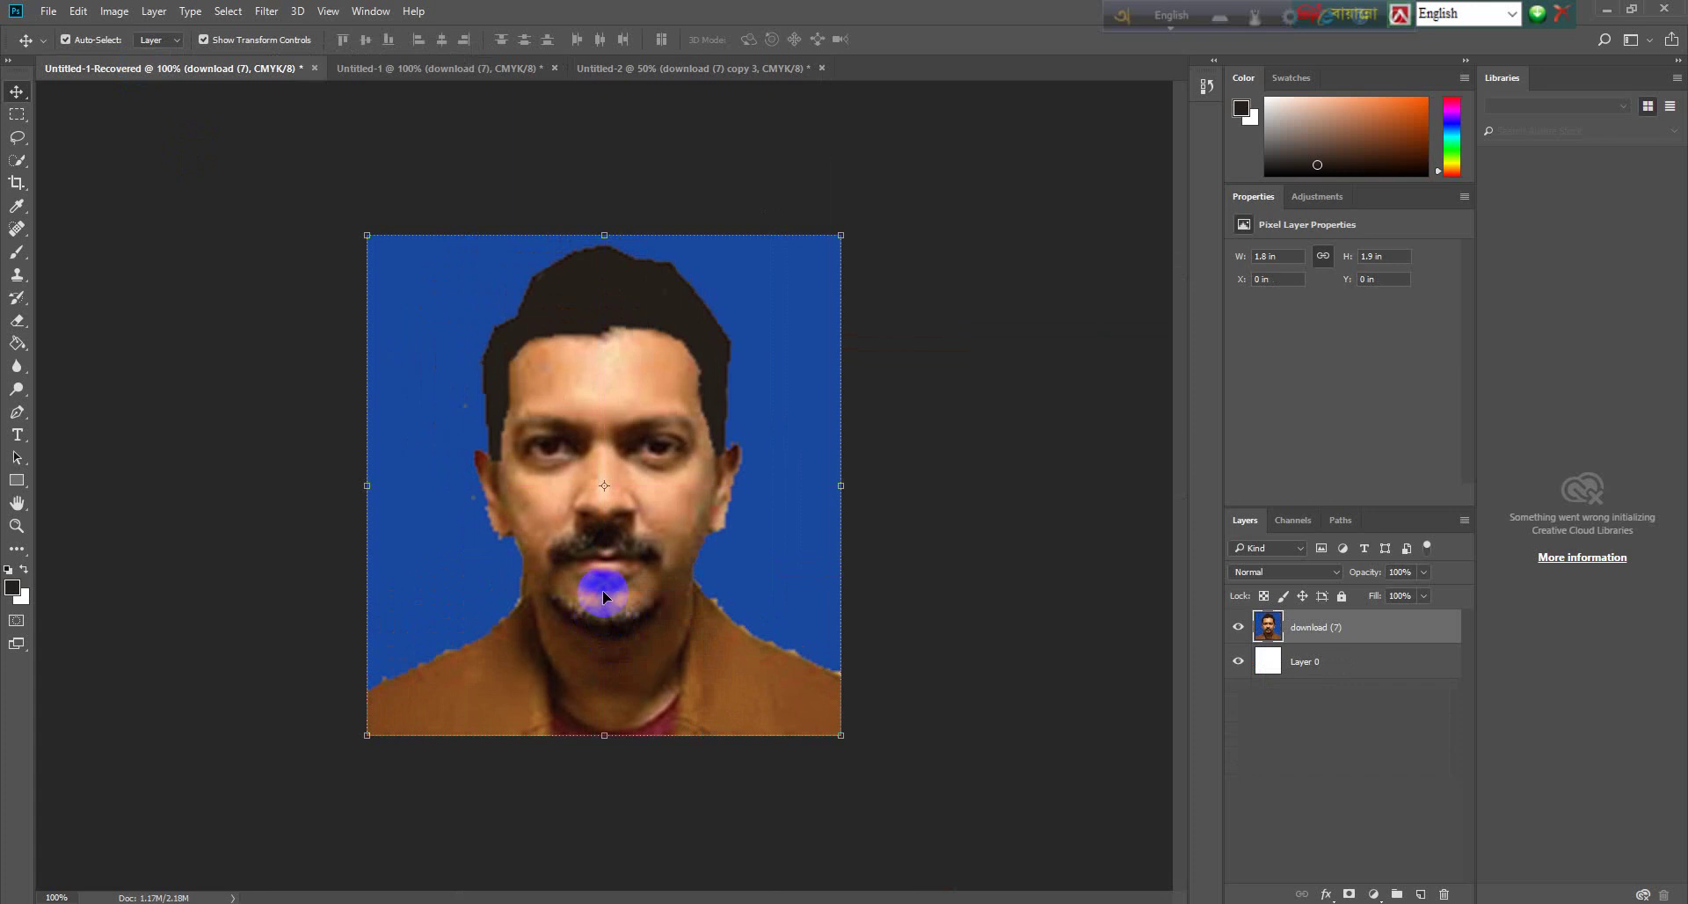
pyautogui.click(176, 266)
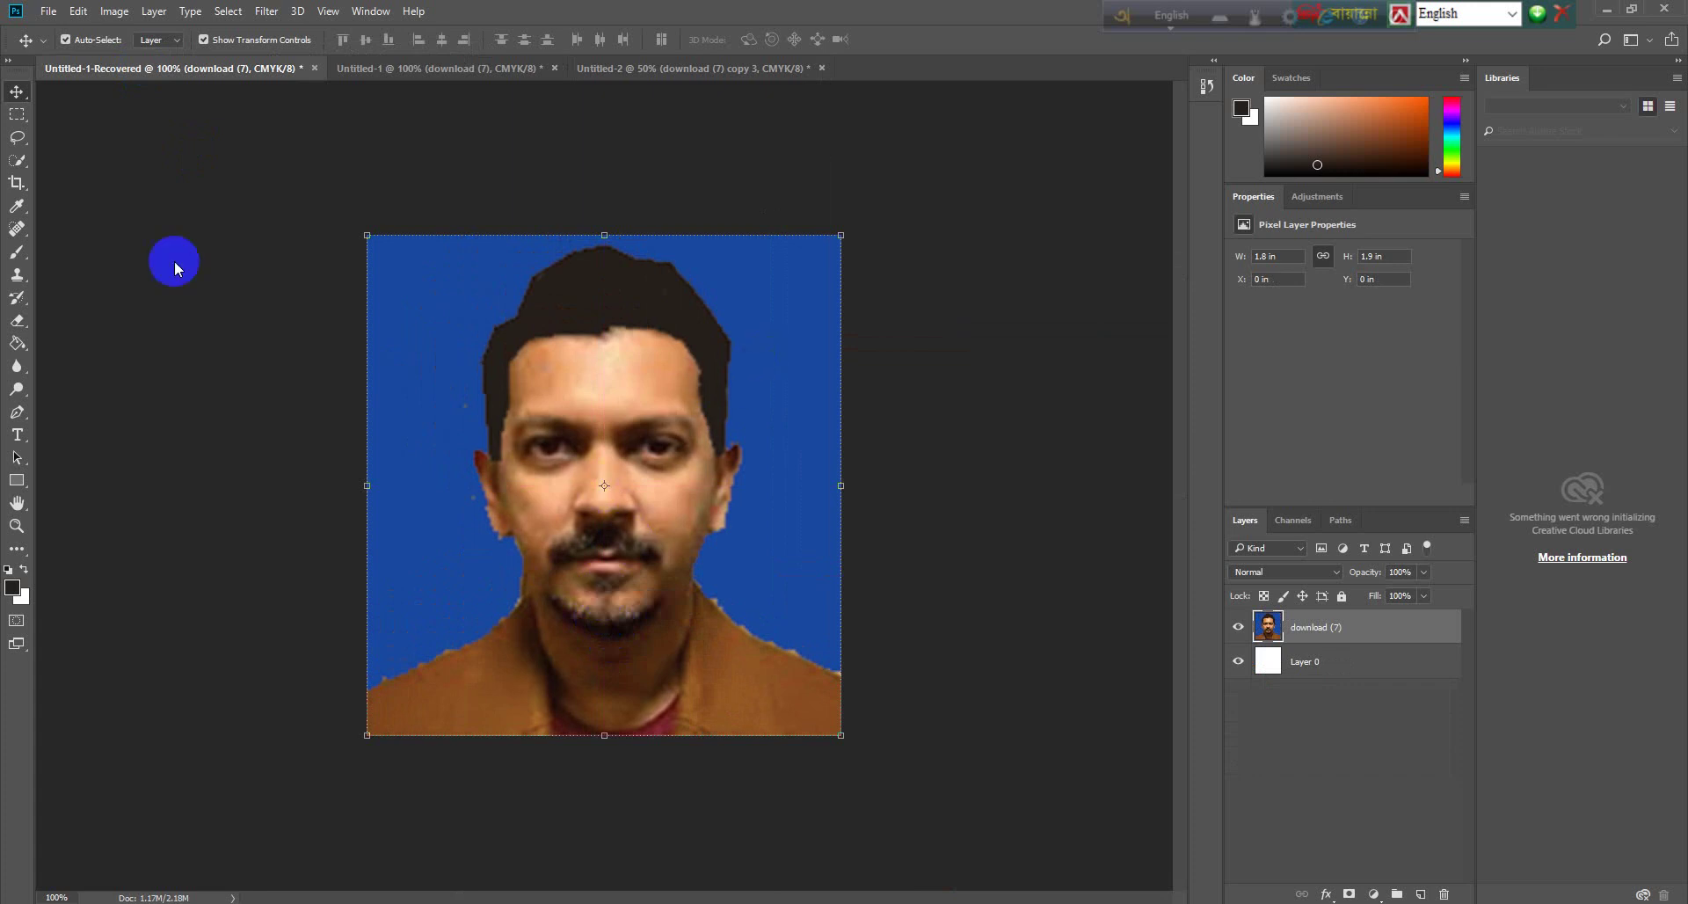
# Step: Set up a Crop tool box of W 0.8 in × H 0.9 in
pyautogui.click(16, 183)
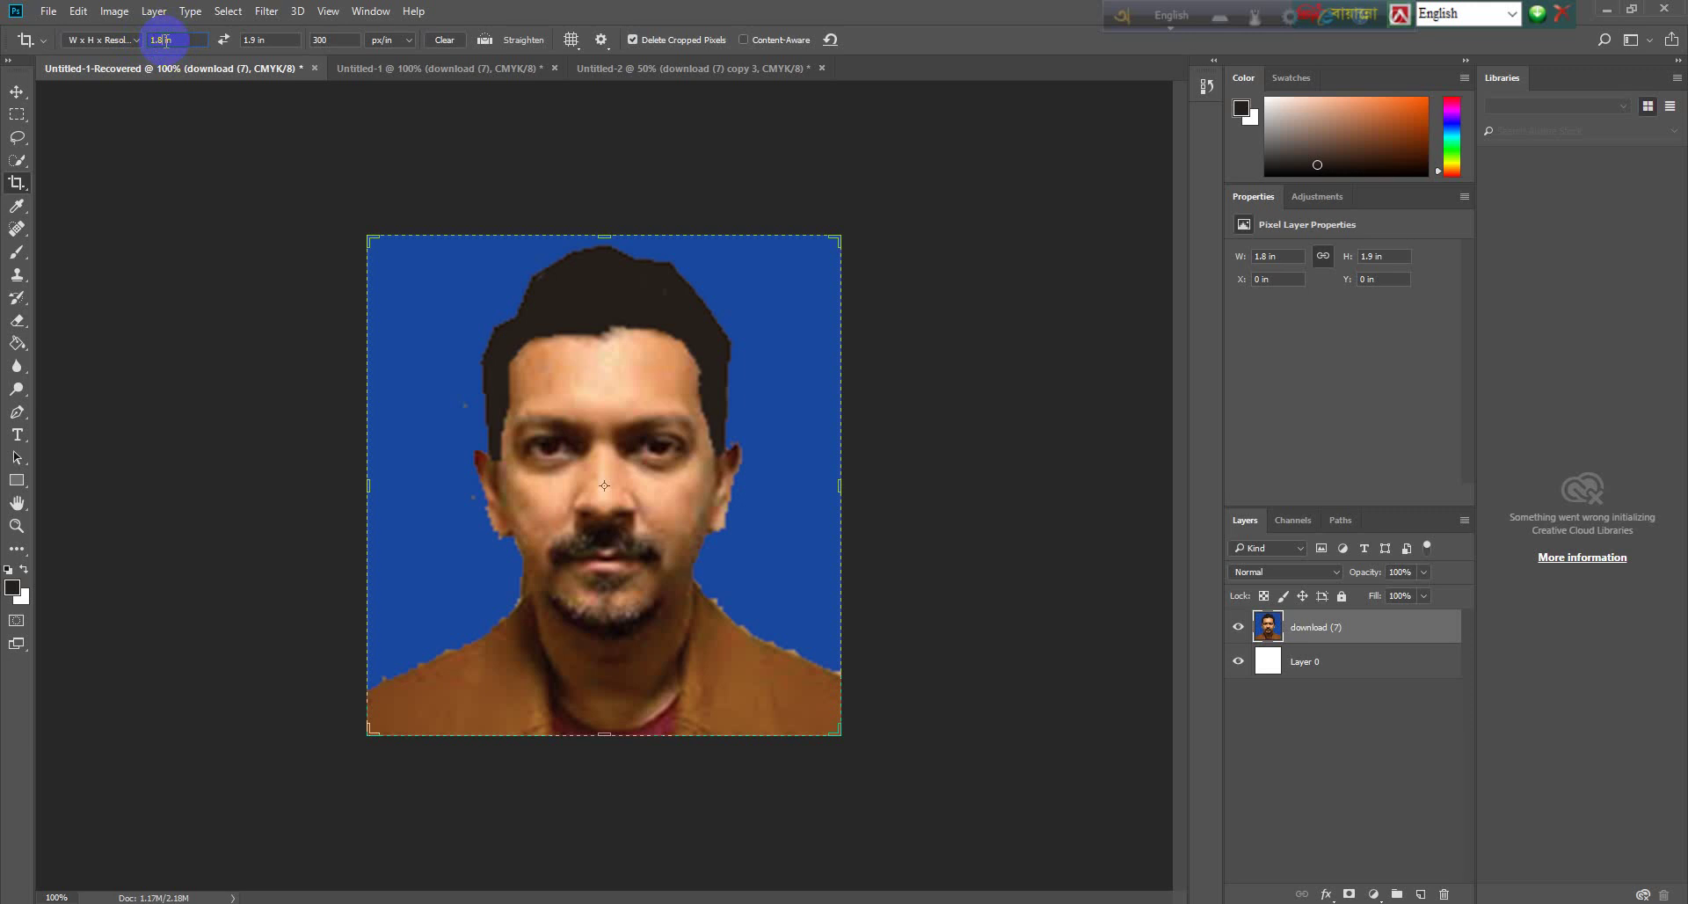
pyautogui.write('1')
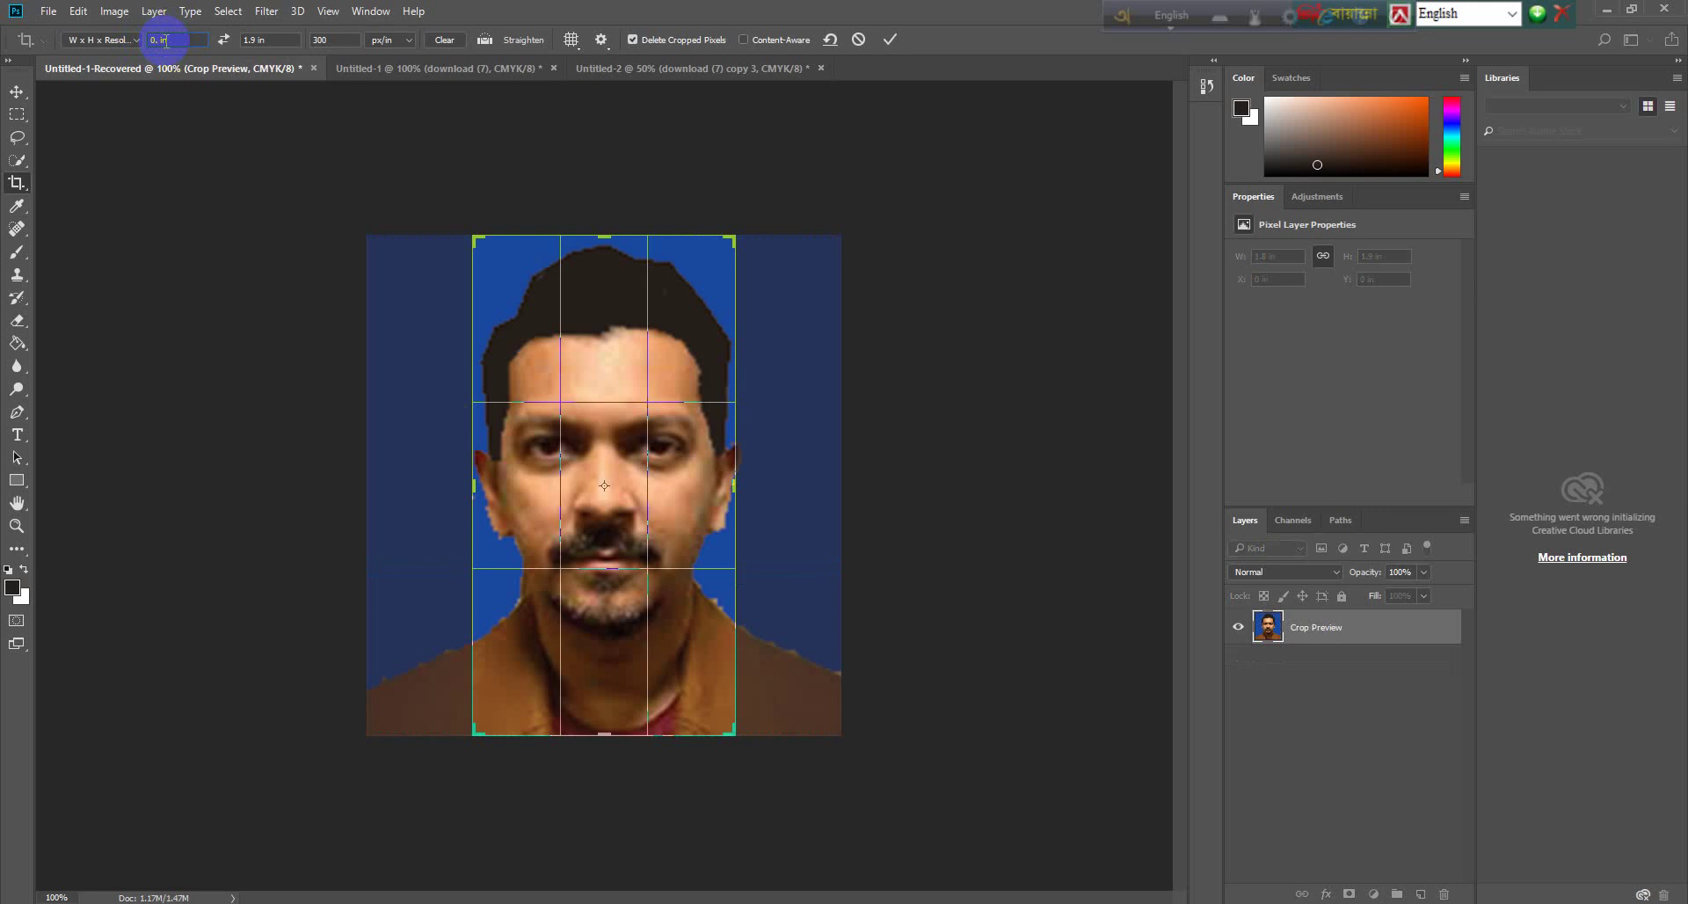
pyautogui.write('8')
pyautogui.click(253, 40)
pyautogui.press('BackSpace')
pyautogui.write('5')
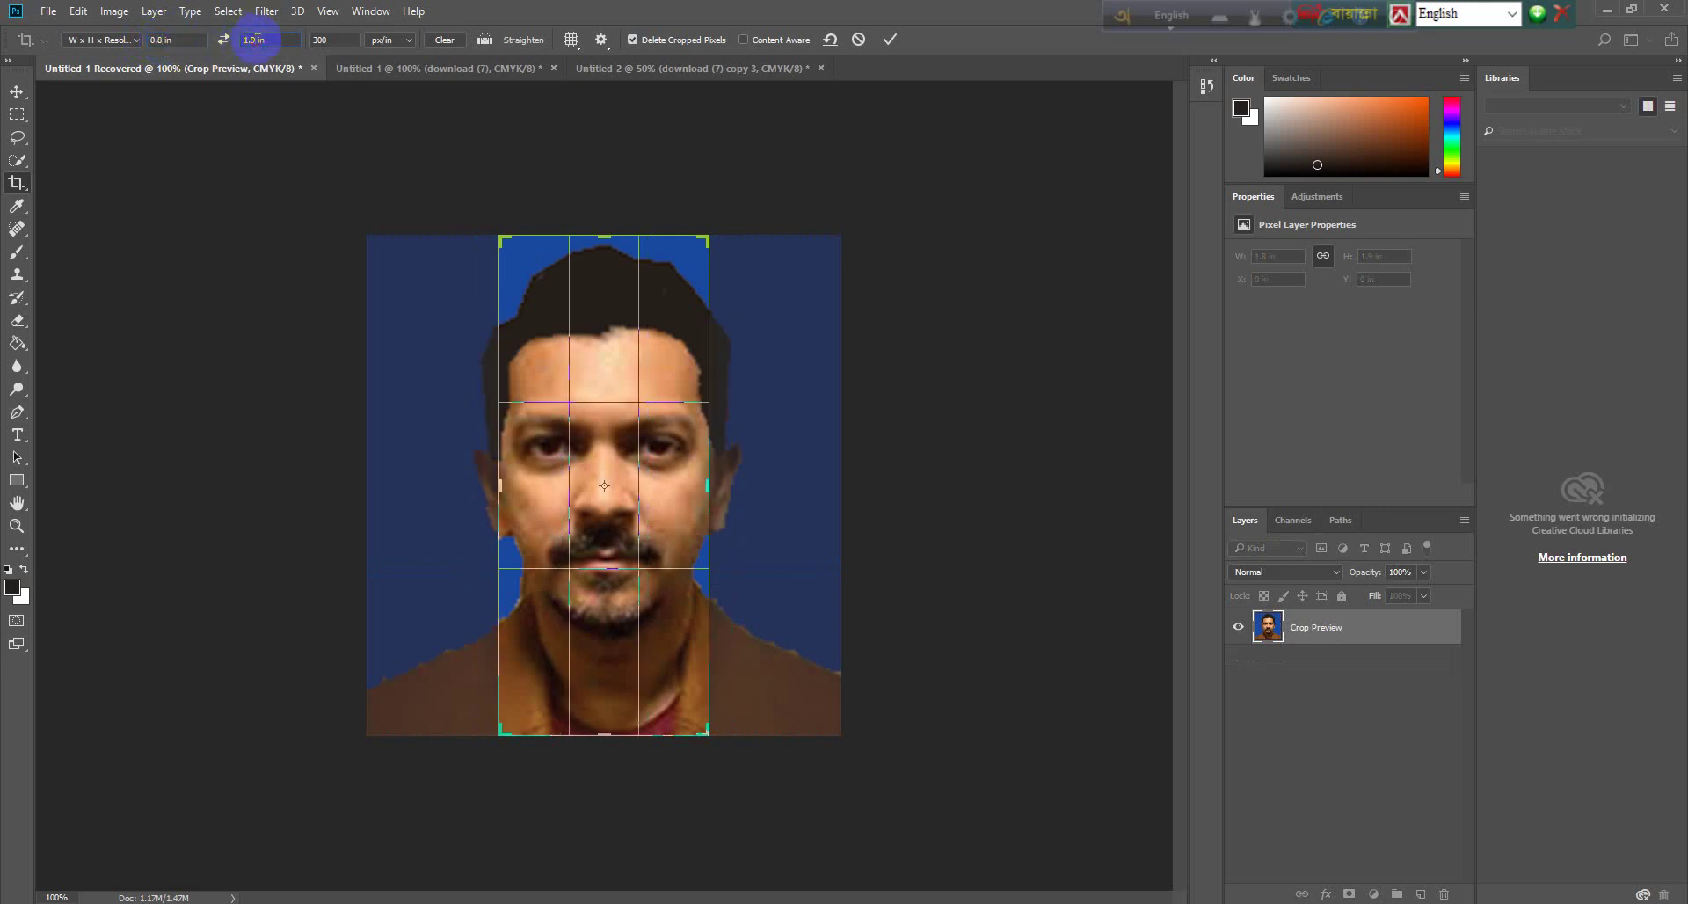
pyautogui.press('BackSpace')
pyautogui.press('BackSpace')
pyautogui.press('BackSpace')
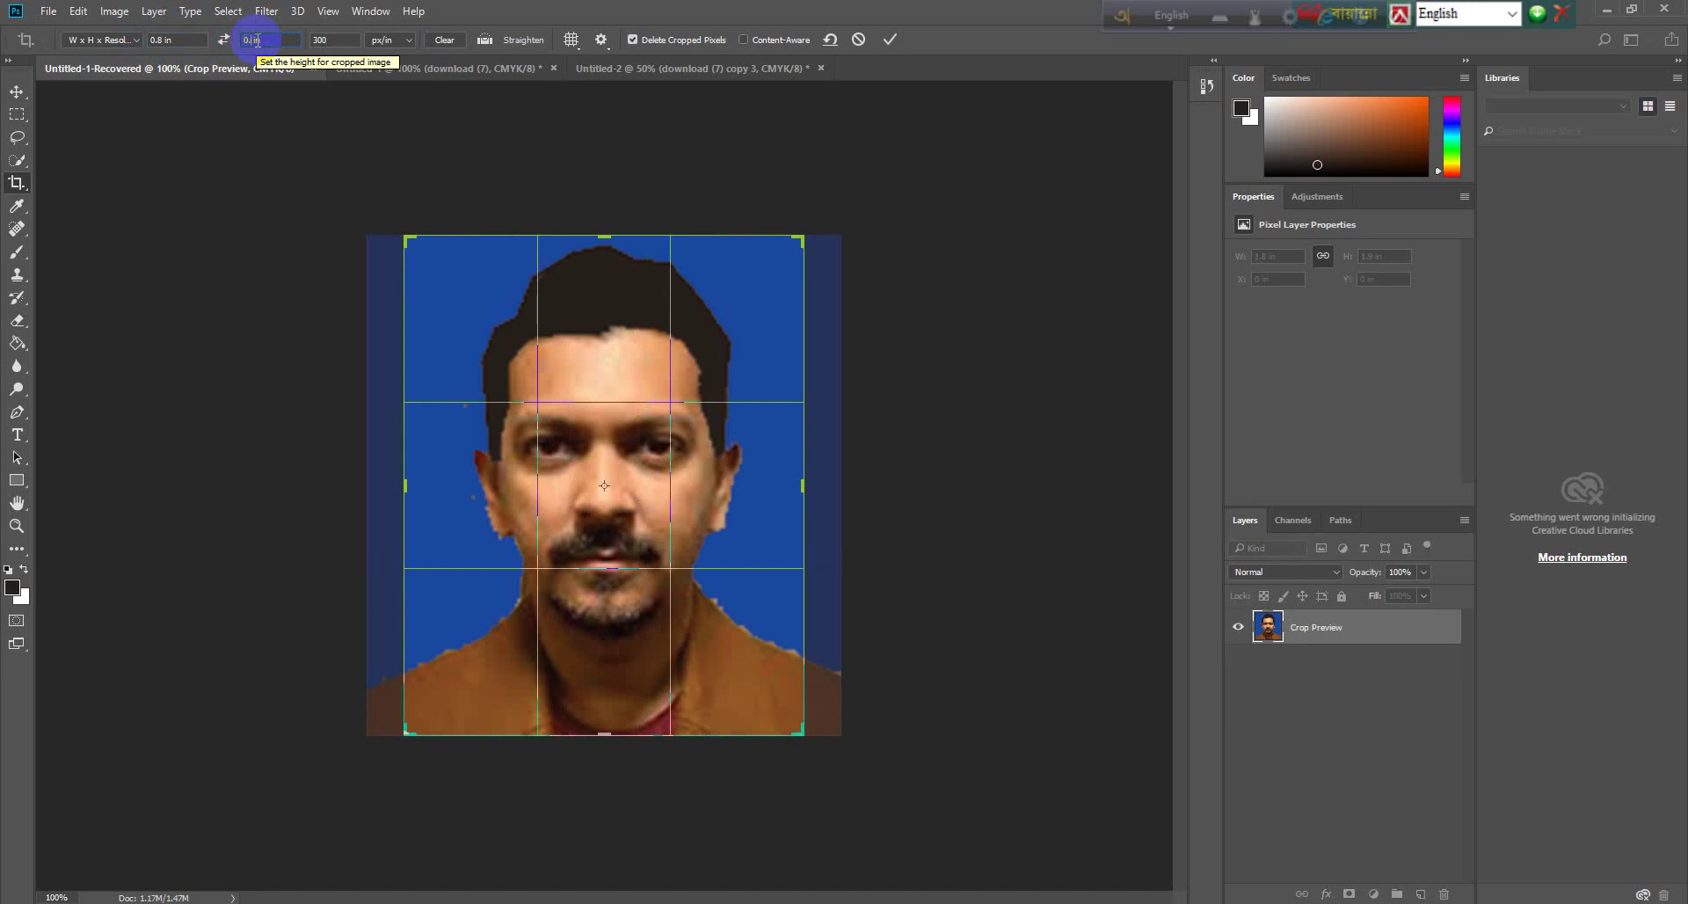
pyautogui.write('9')
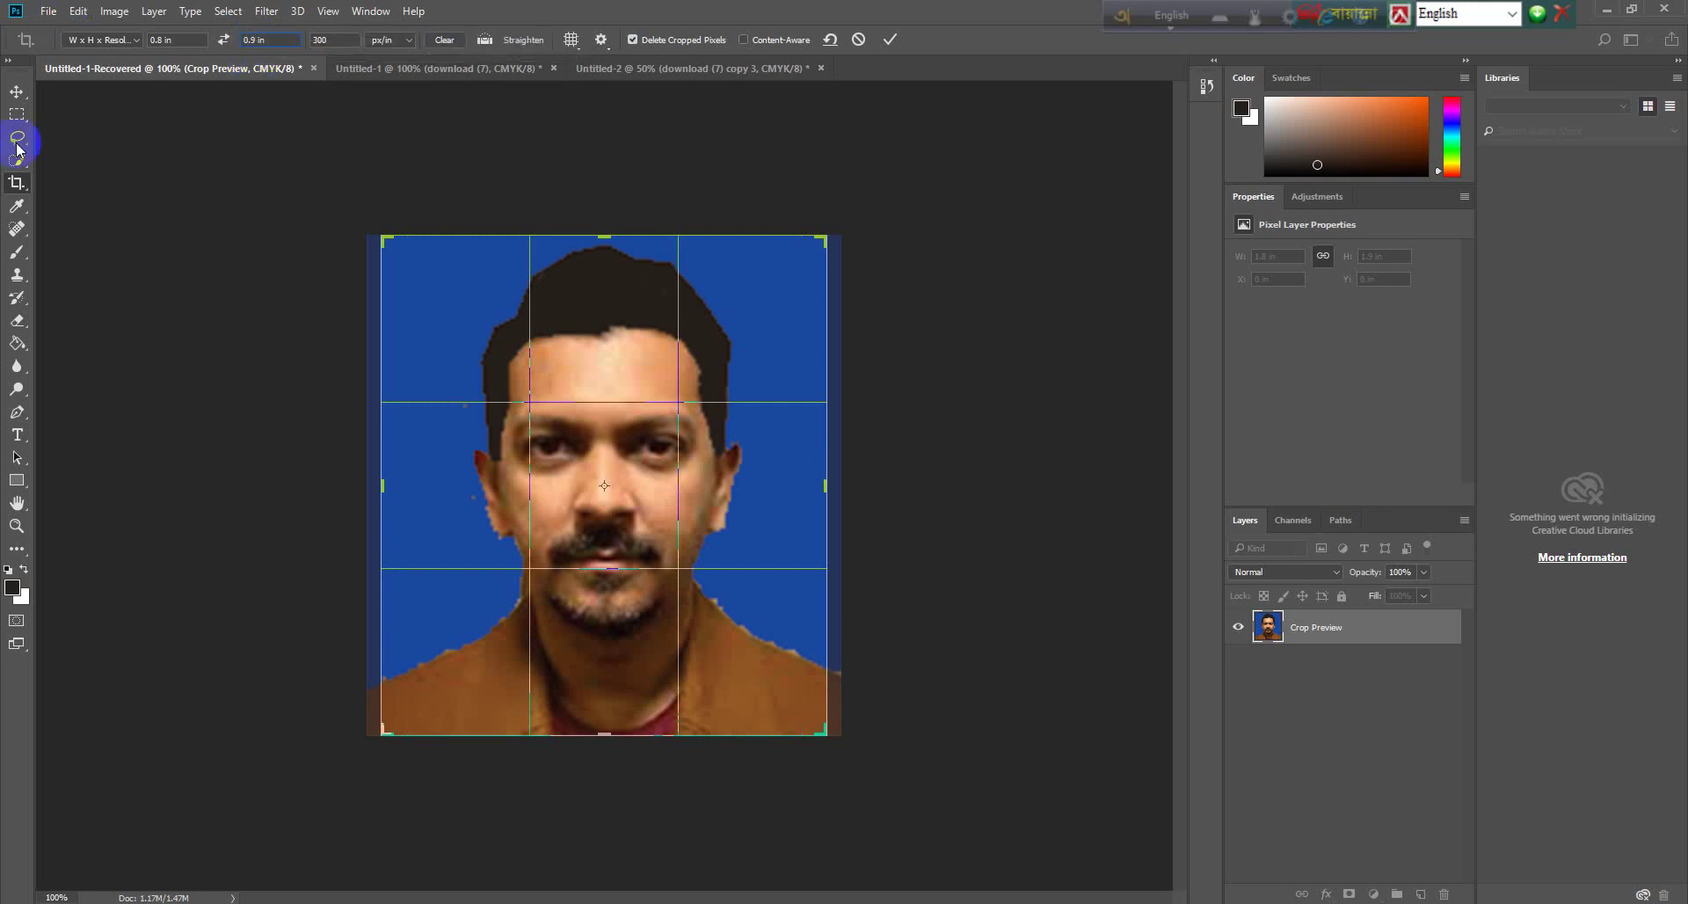
# Step: Apply the 0.8 × 0.9 in crop to the photo
pyautogui.click(16, 95)
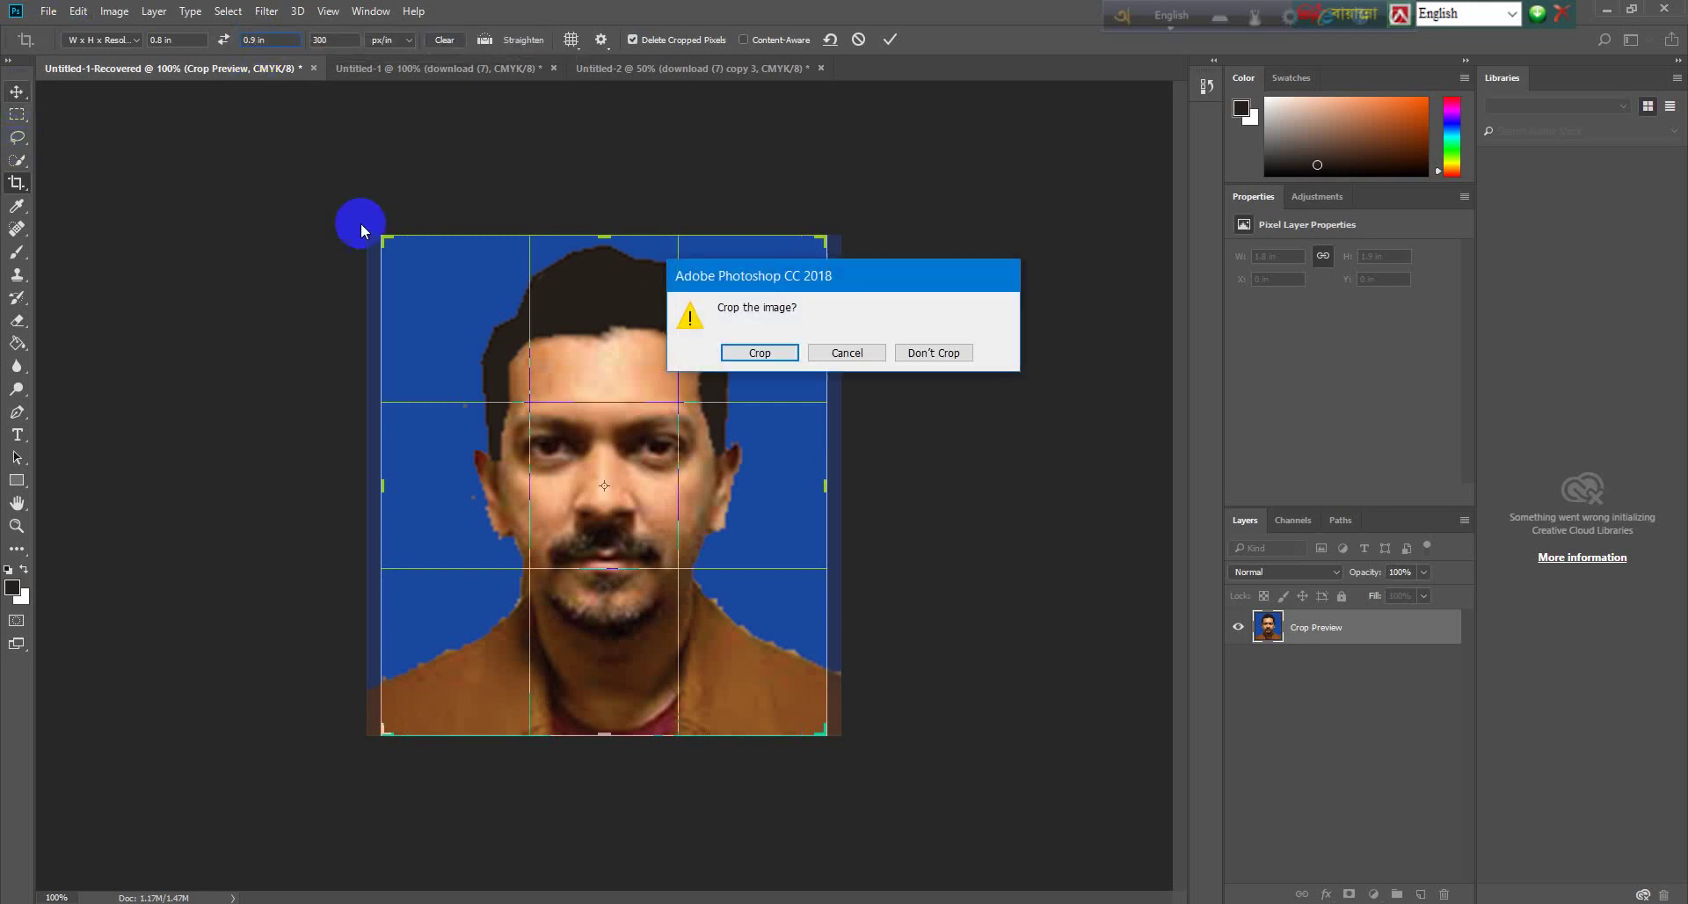
pyautogui.click(763, 353)
pyautogui.click(1033, 621)
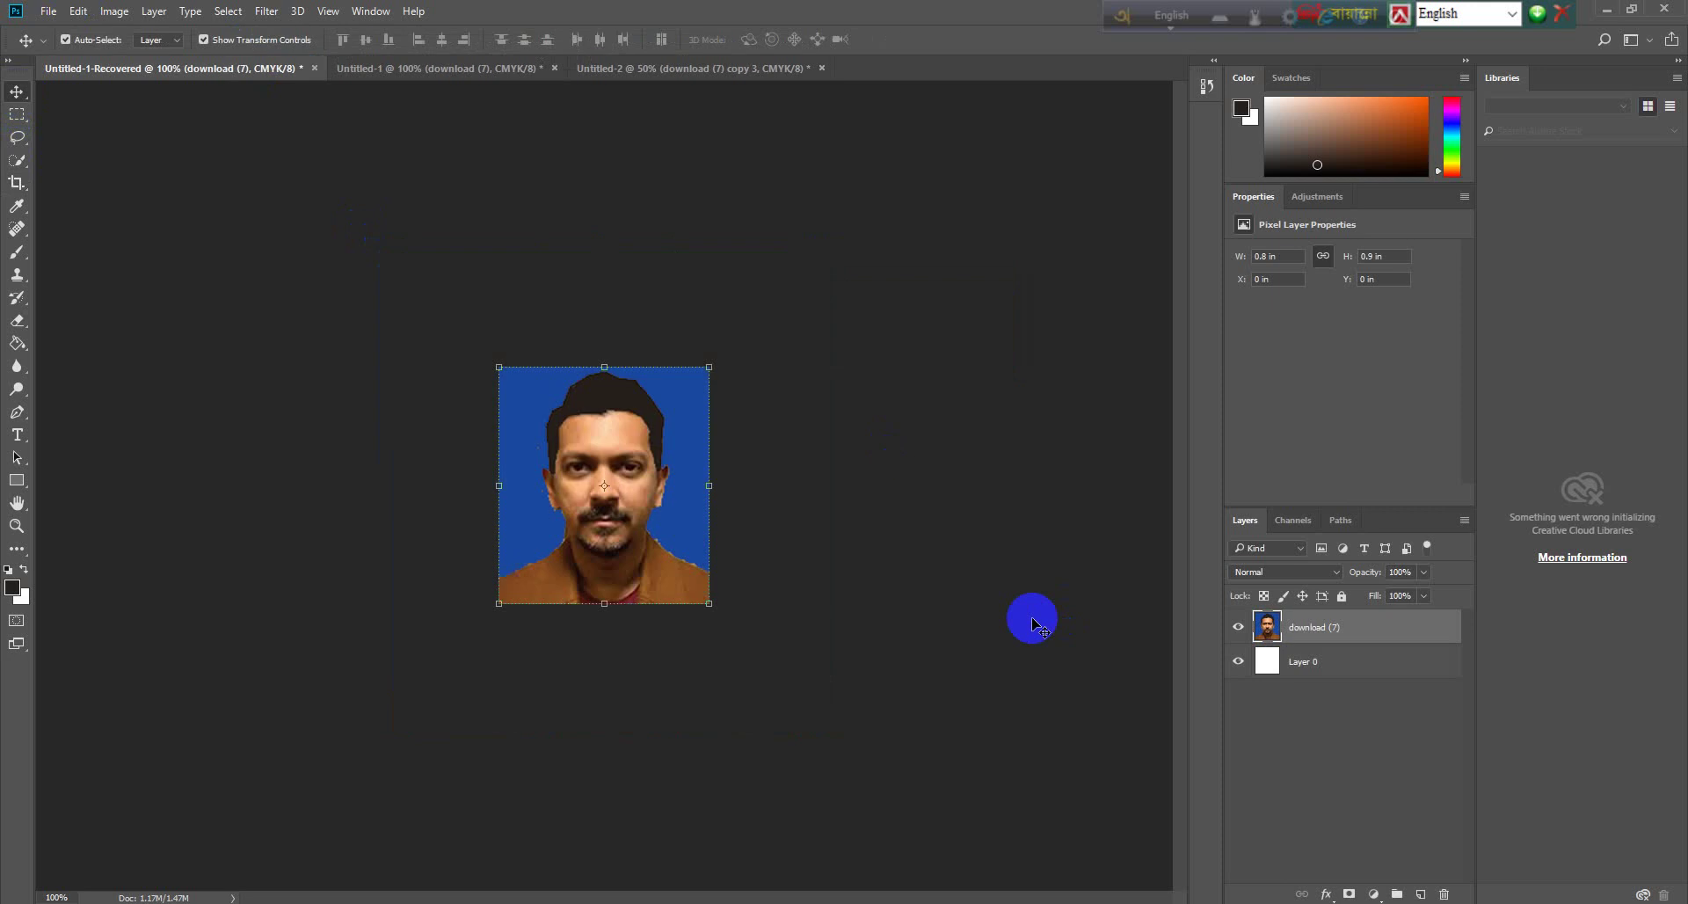
pyautogui.click(609, 541)
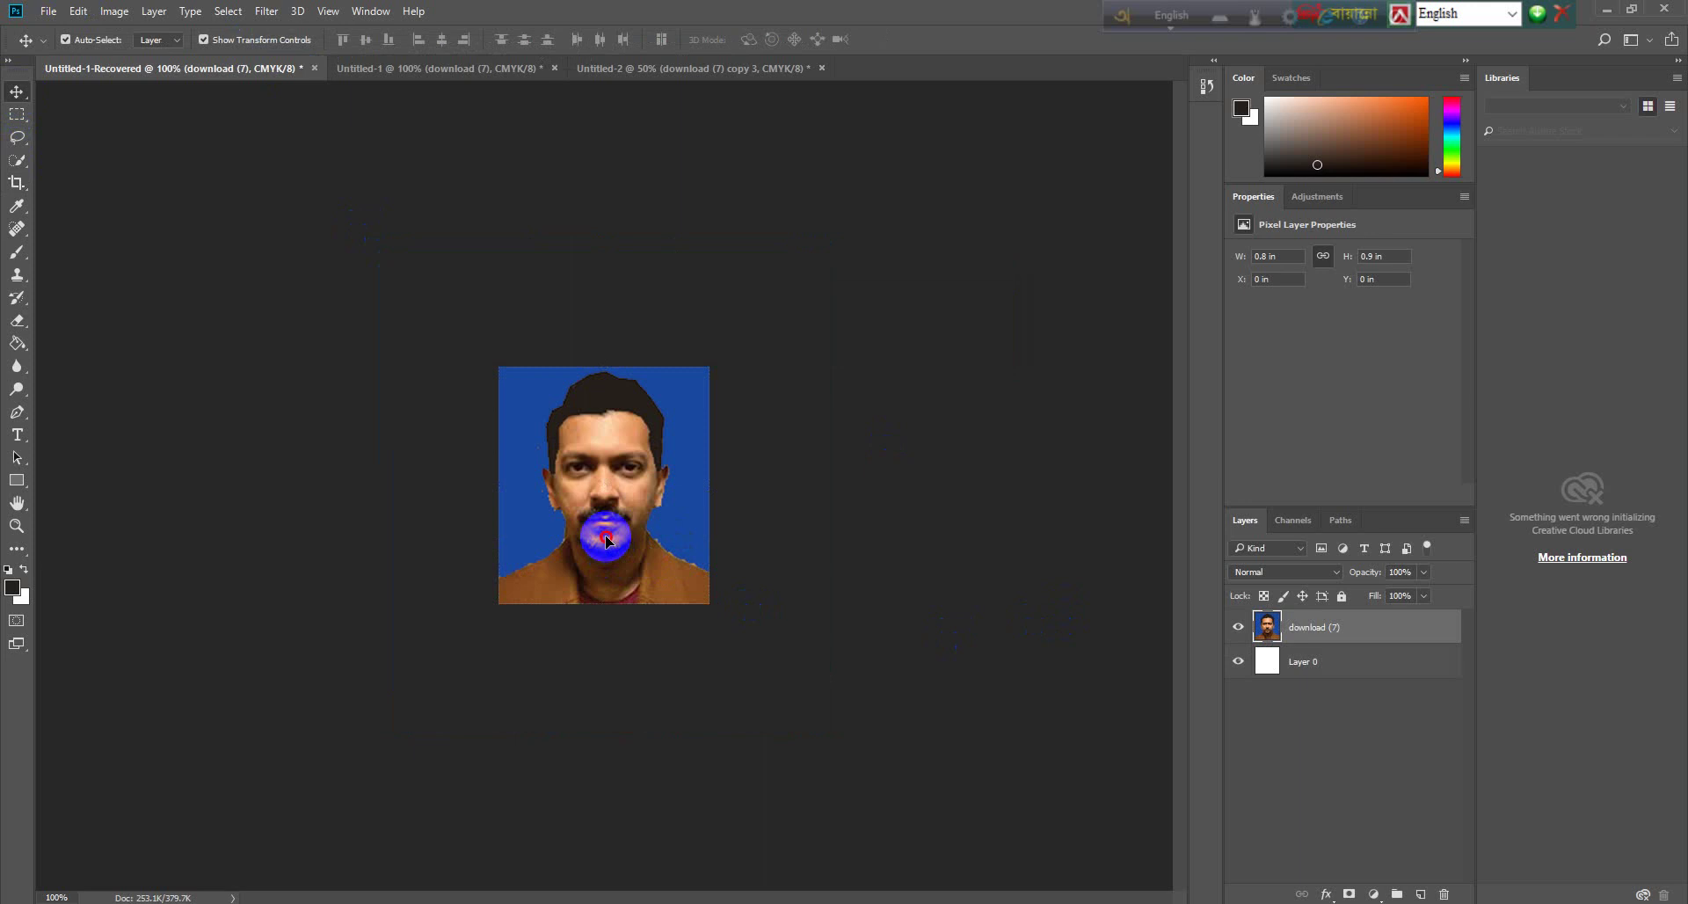
# Step: Place the small photo at Untitled-2's bottom-left and Alt-drag a copy to its right
pyautogui.moveTo(608, 540); pyautogui.dragTo(668, 75)
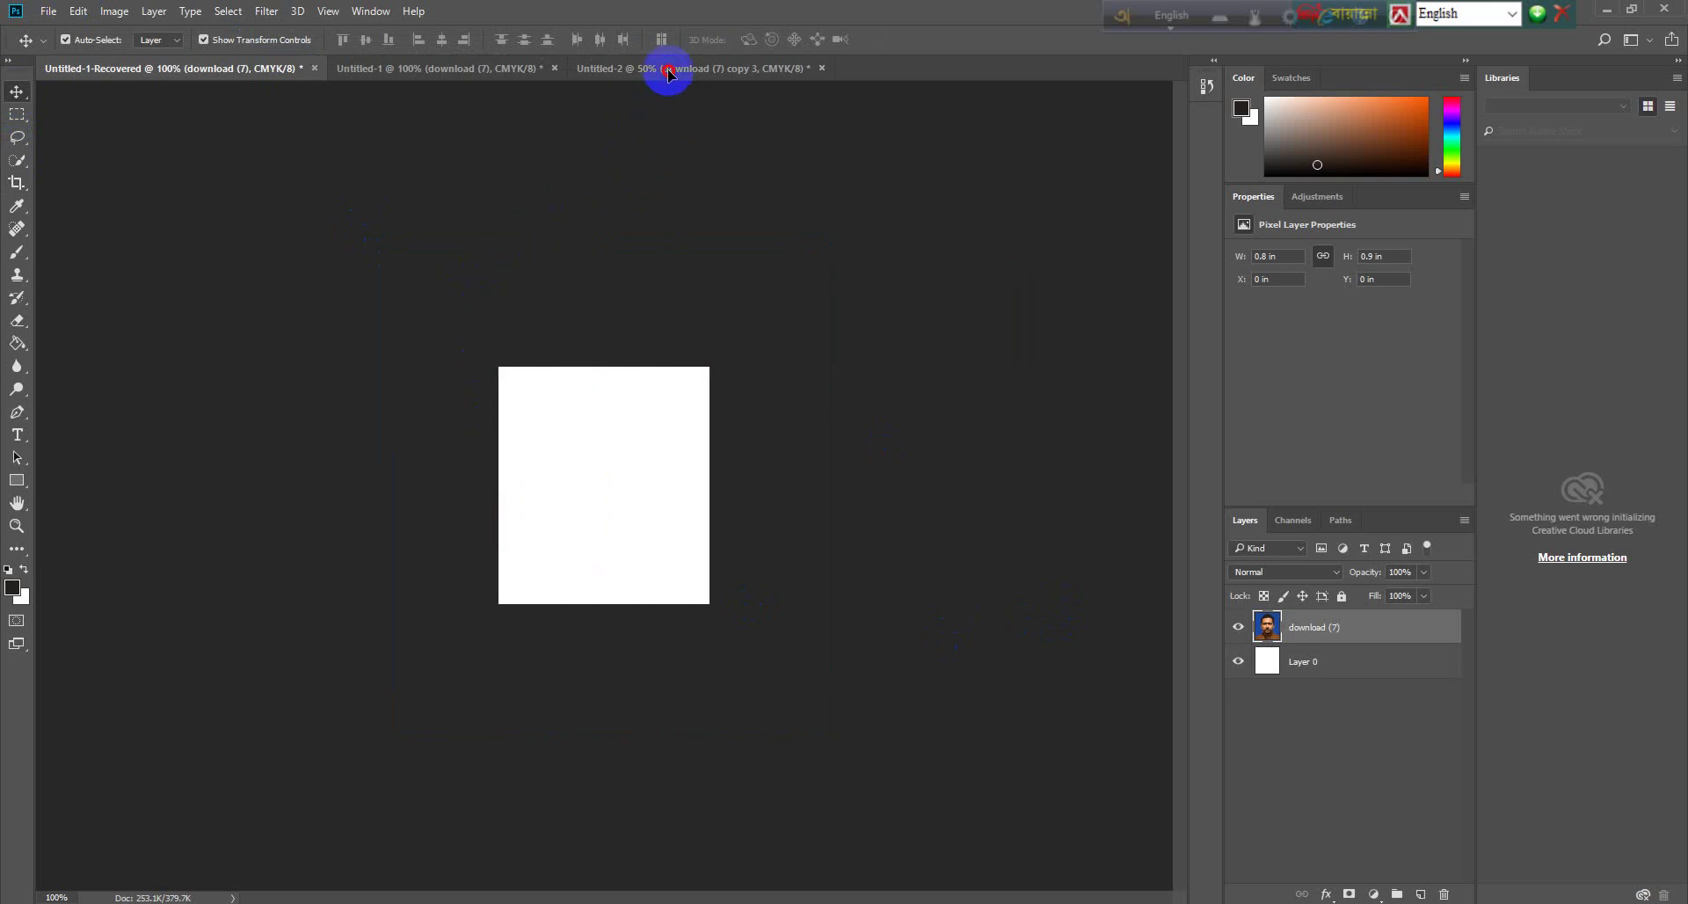
pyautogui.moveTo(669, 75); pyautogui.dragTo(489, 719)
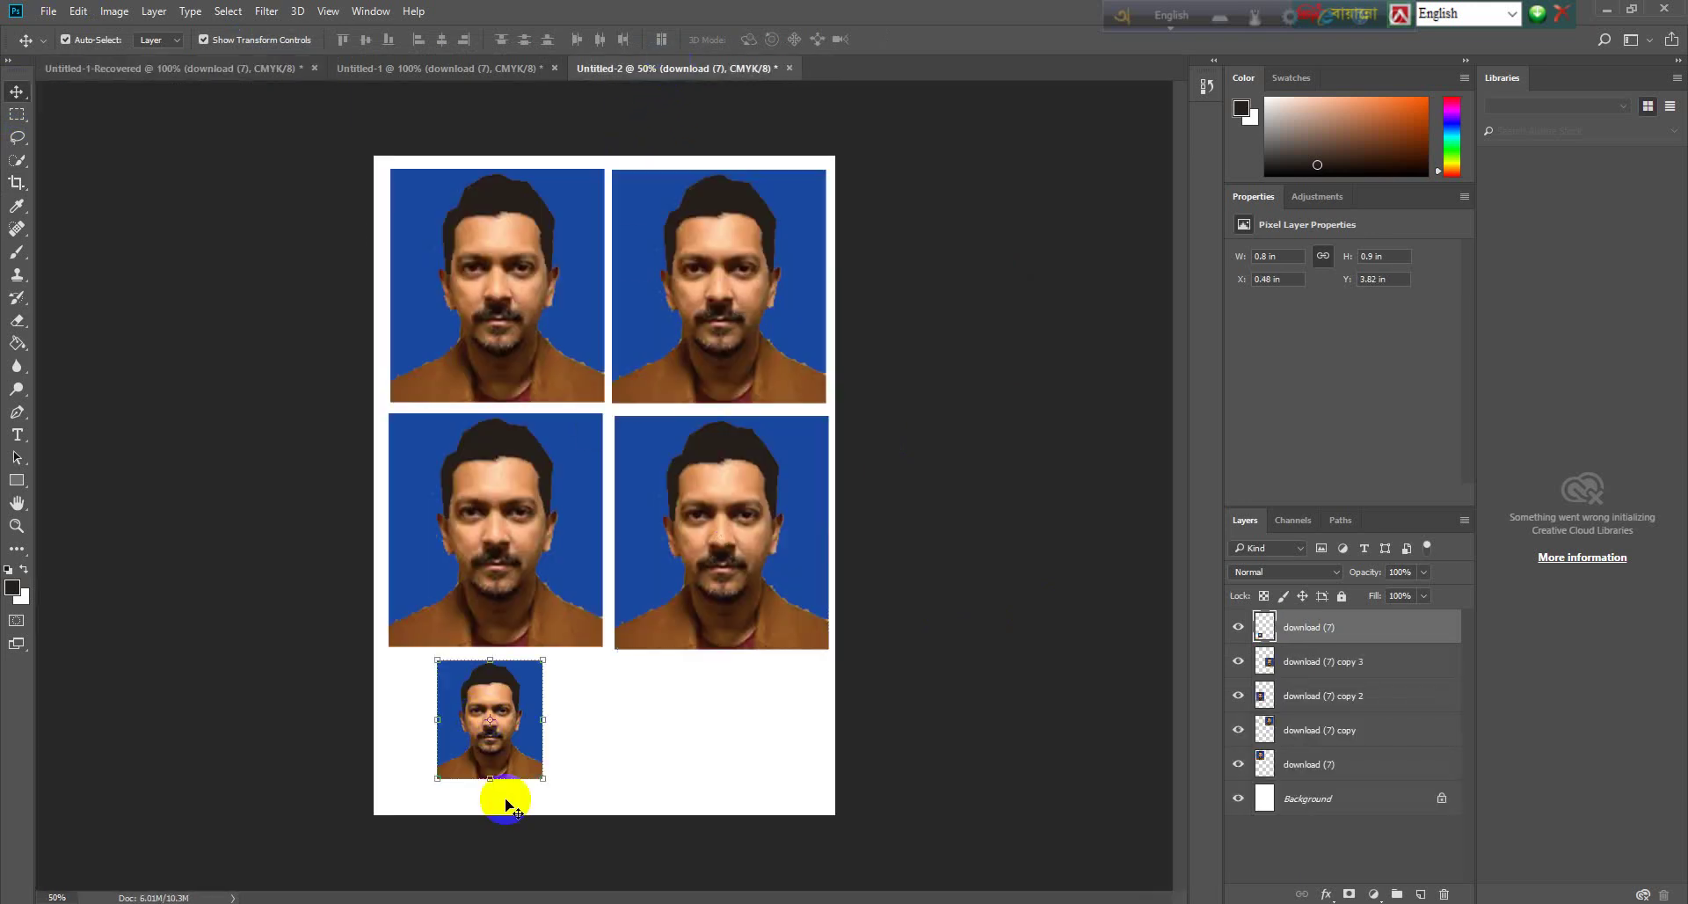
pyautogui.moveTo(512, 745); pyautogui.dragTo(467, 752)
pyautogui.press('ctrl')
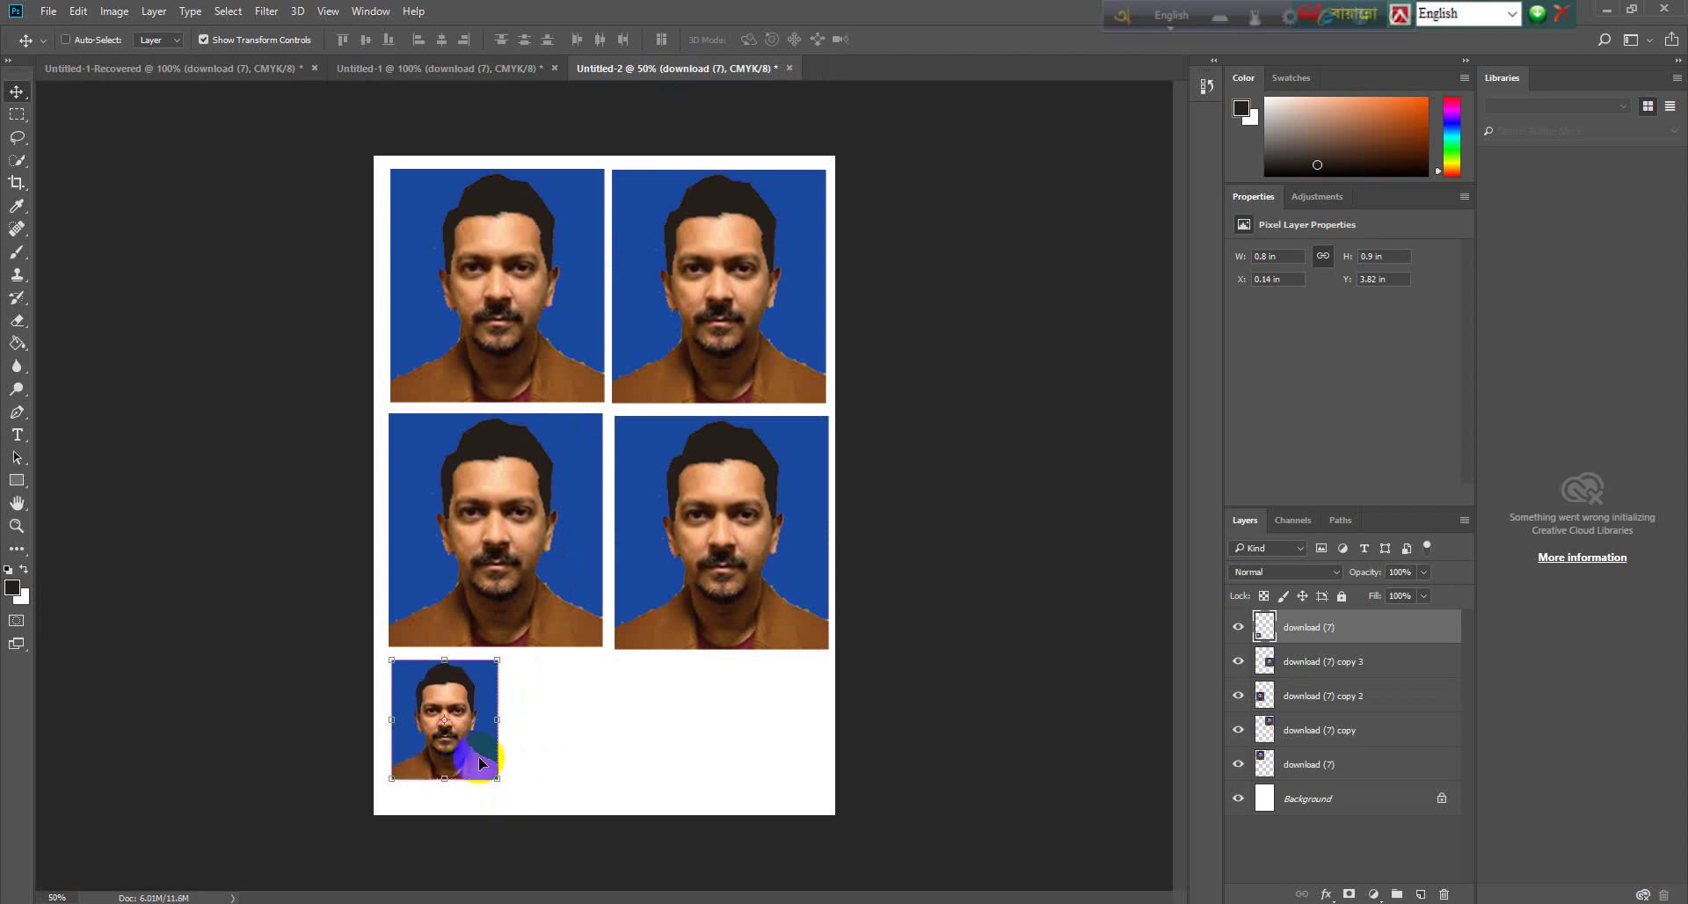
pyautogui.moveTo(459, 737); pyautogui.dragTo(793, 748)
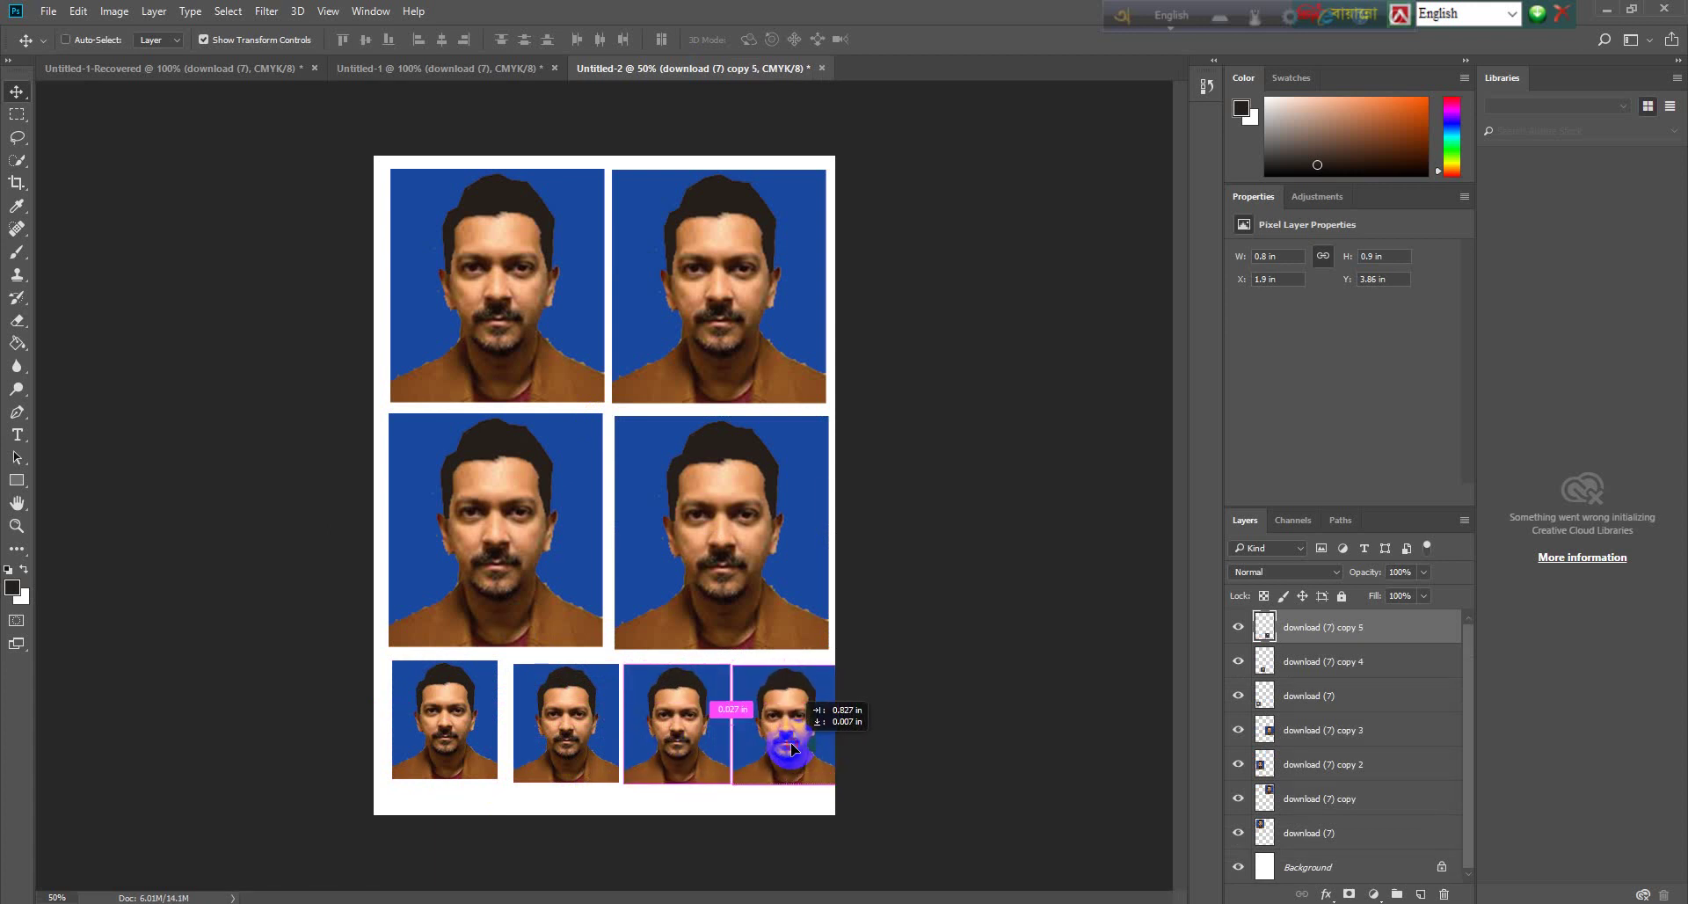
# Step: Nudge each of the four small photos left with the arrow keys
pyautogui.keyDown('ctrl'); pyautogui.click(567, 747); pyautogui.keyUp('ctrl')
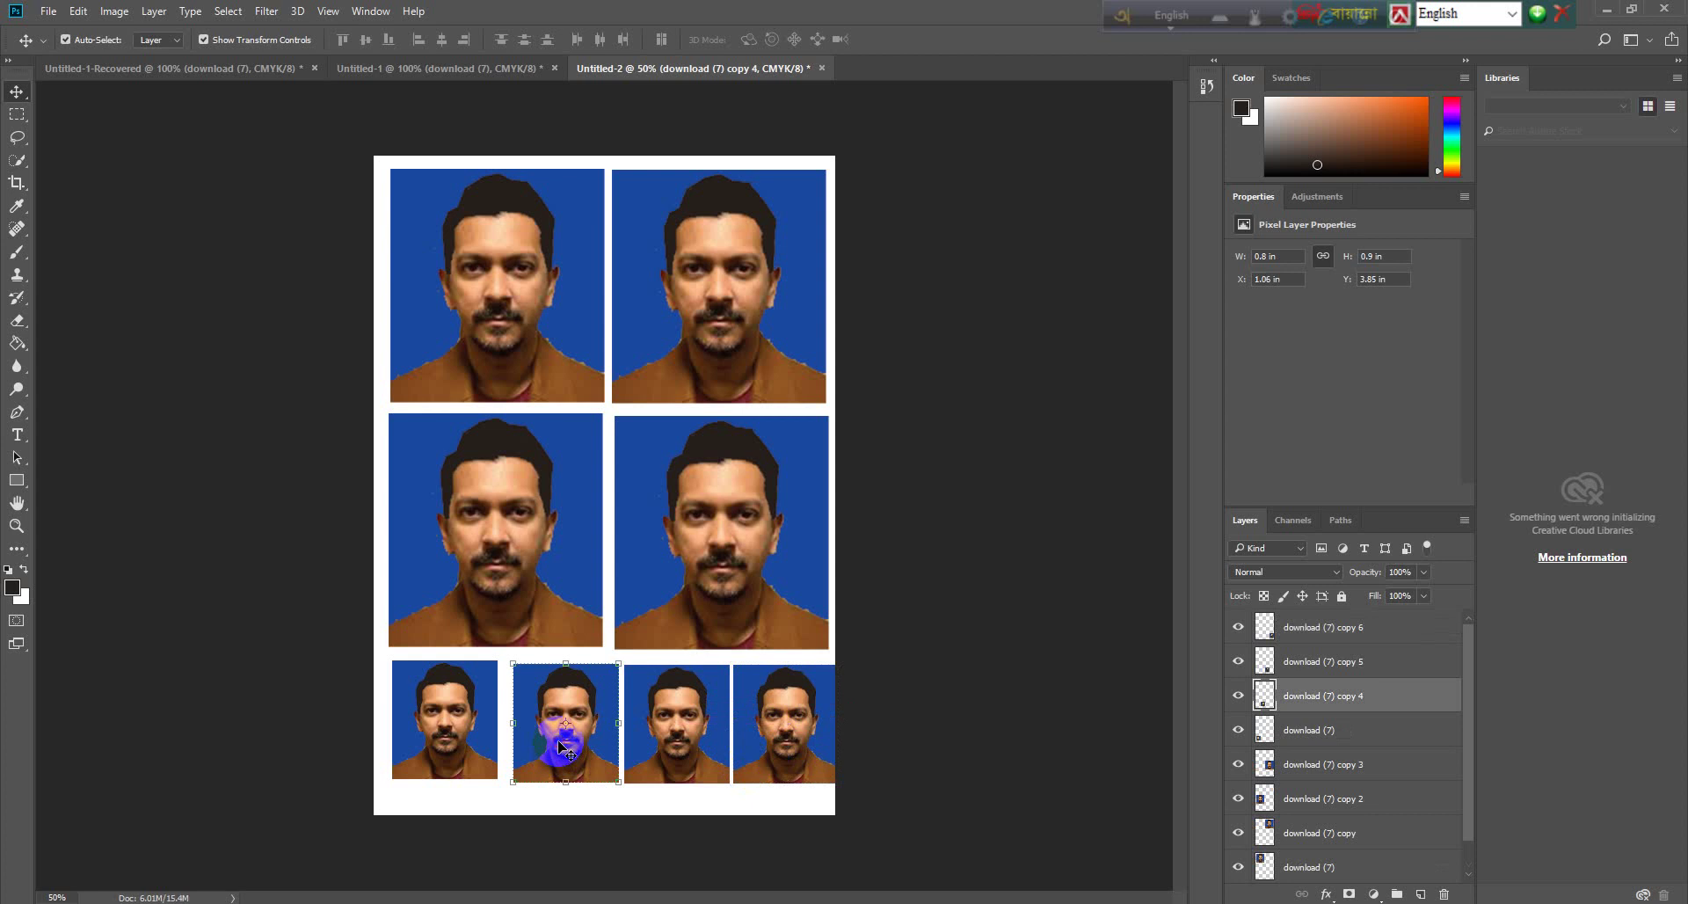
pyautogui.press('Left')
pyautogui.press('Left')
pyautogui.press('Left')
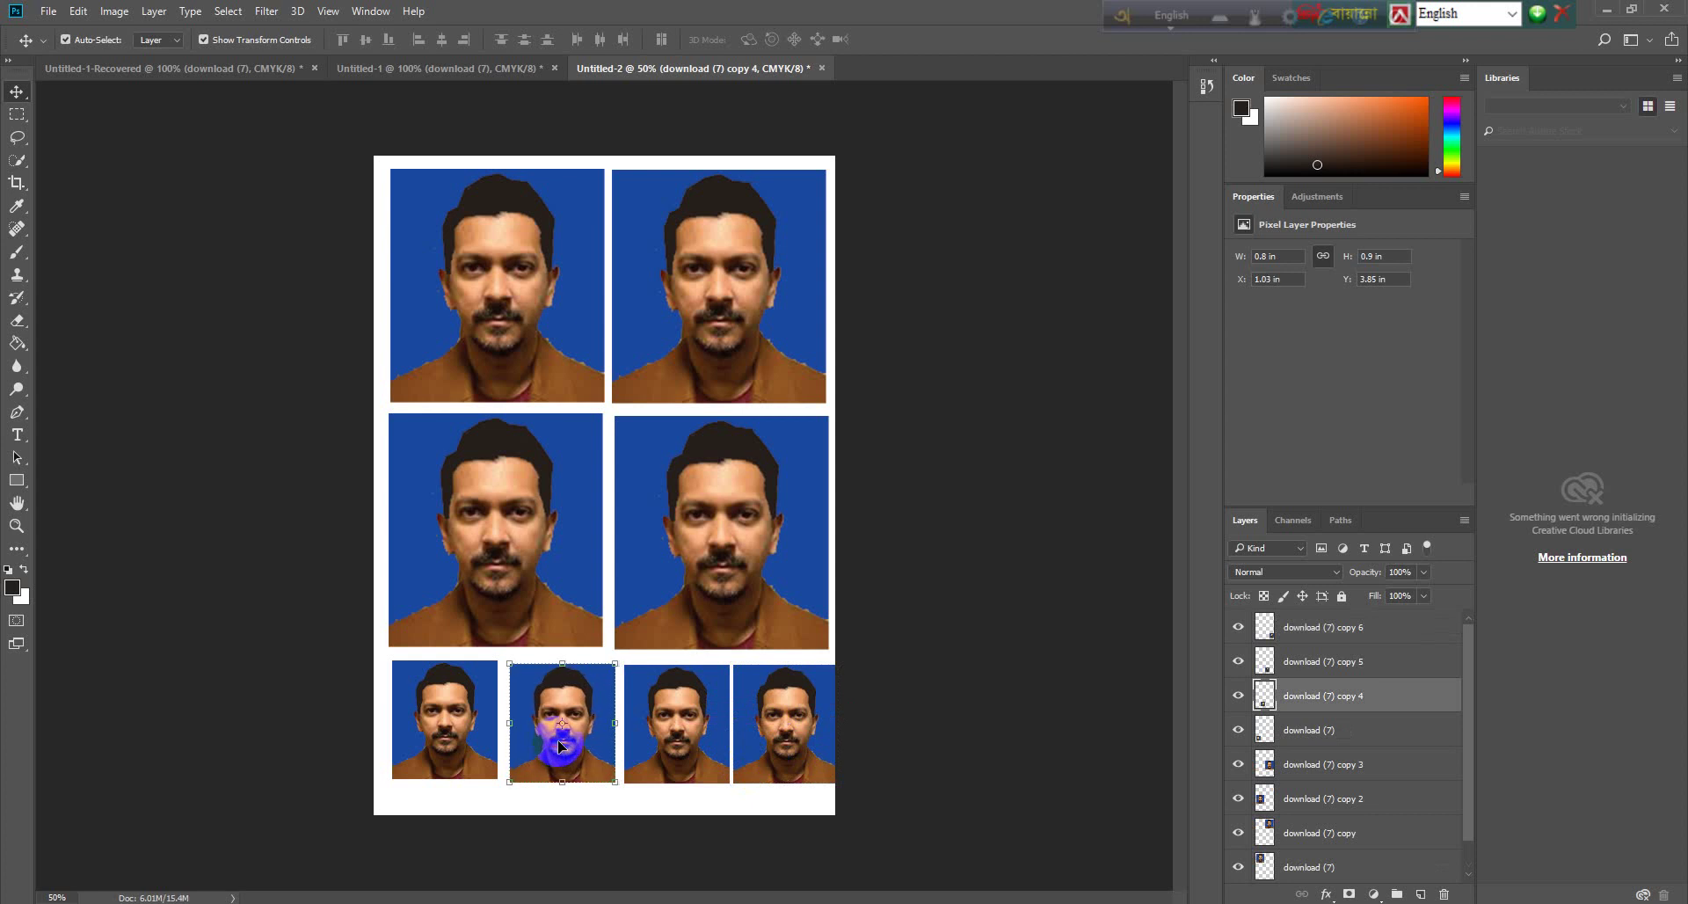
pyautogui.press('Left')
pyautogui.press('Left')
pyautogui.press('Left')
pyautogui.press('Left')
pyautogui.press('Left')
pyautogui.press('Left')
pyautogui.press('Left')
pyautogui.press('Left')
pyautogui.press('Left')
pyautogui.press('Left')
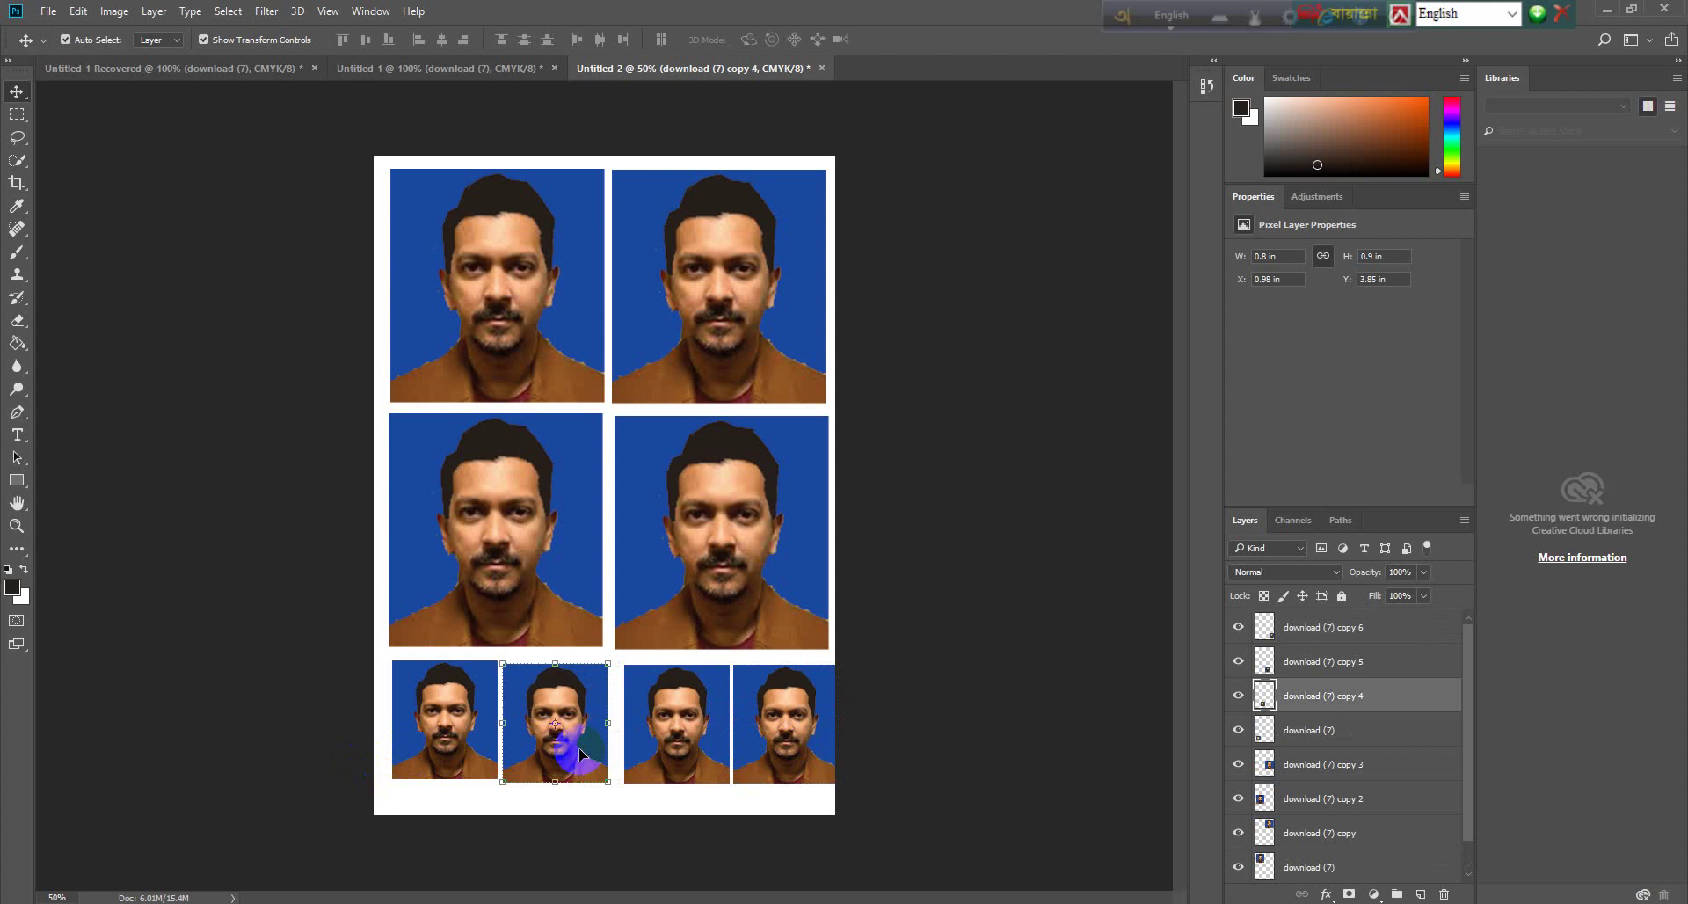
pyautogui.click(431, 747)
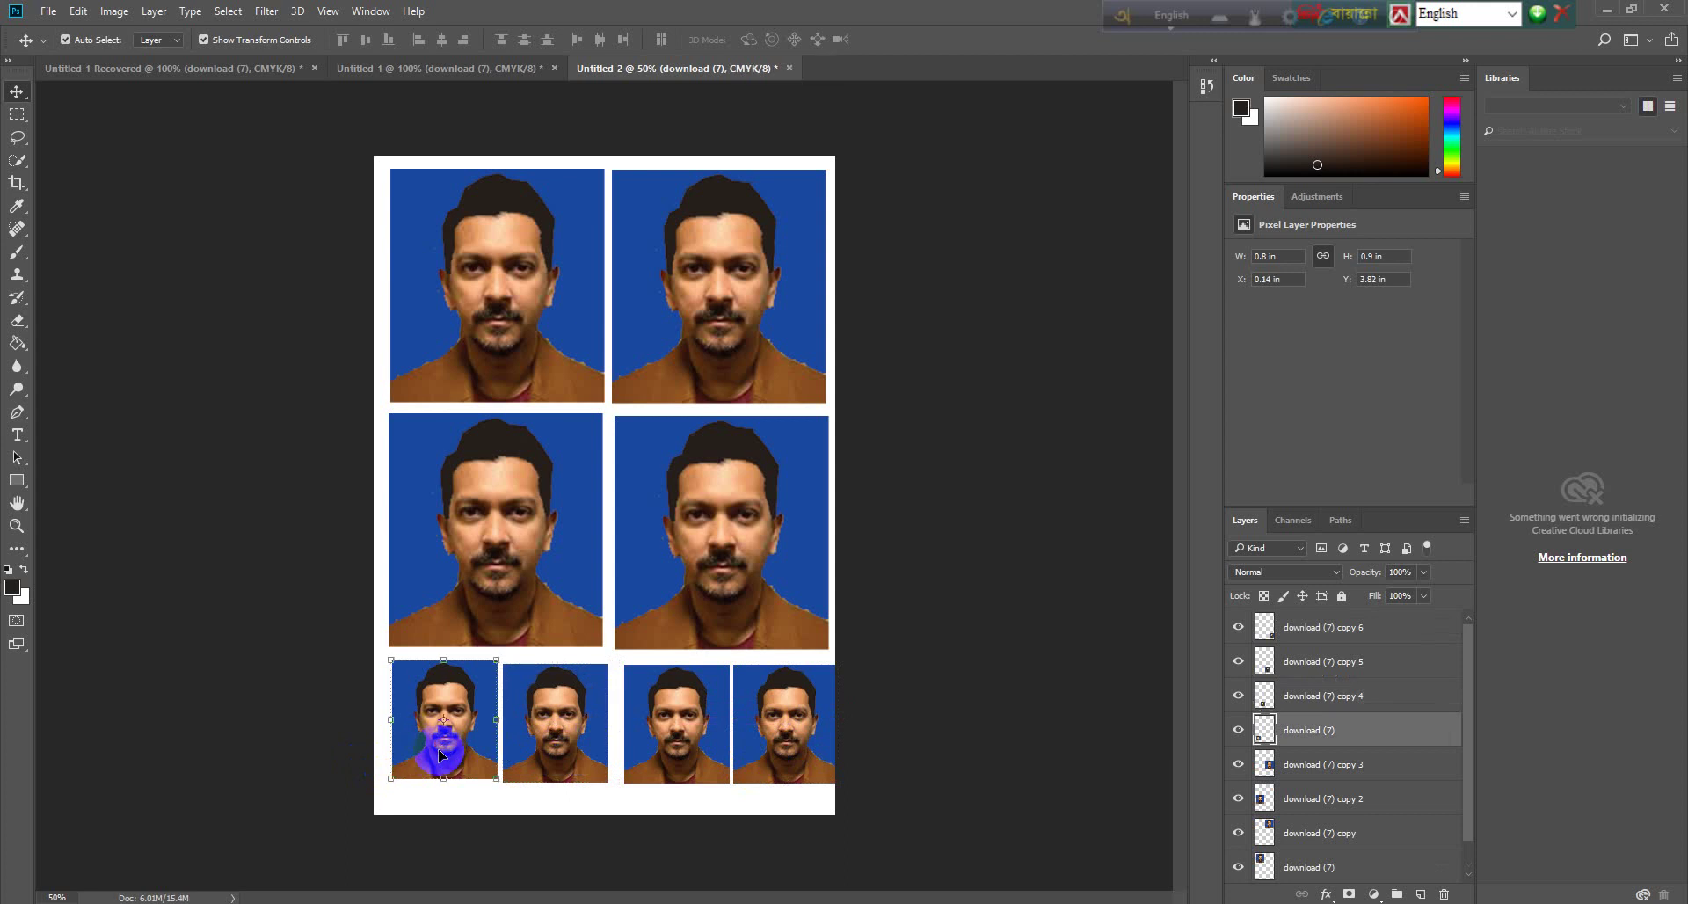
pyautogui.press('Left')
pyautogui.press('Left')
pyautogui.press('Left')
pyautogui.press('Left')
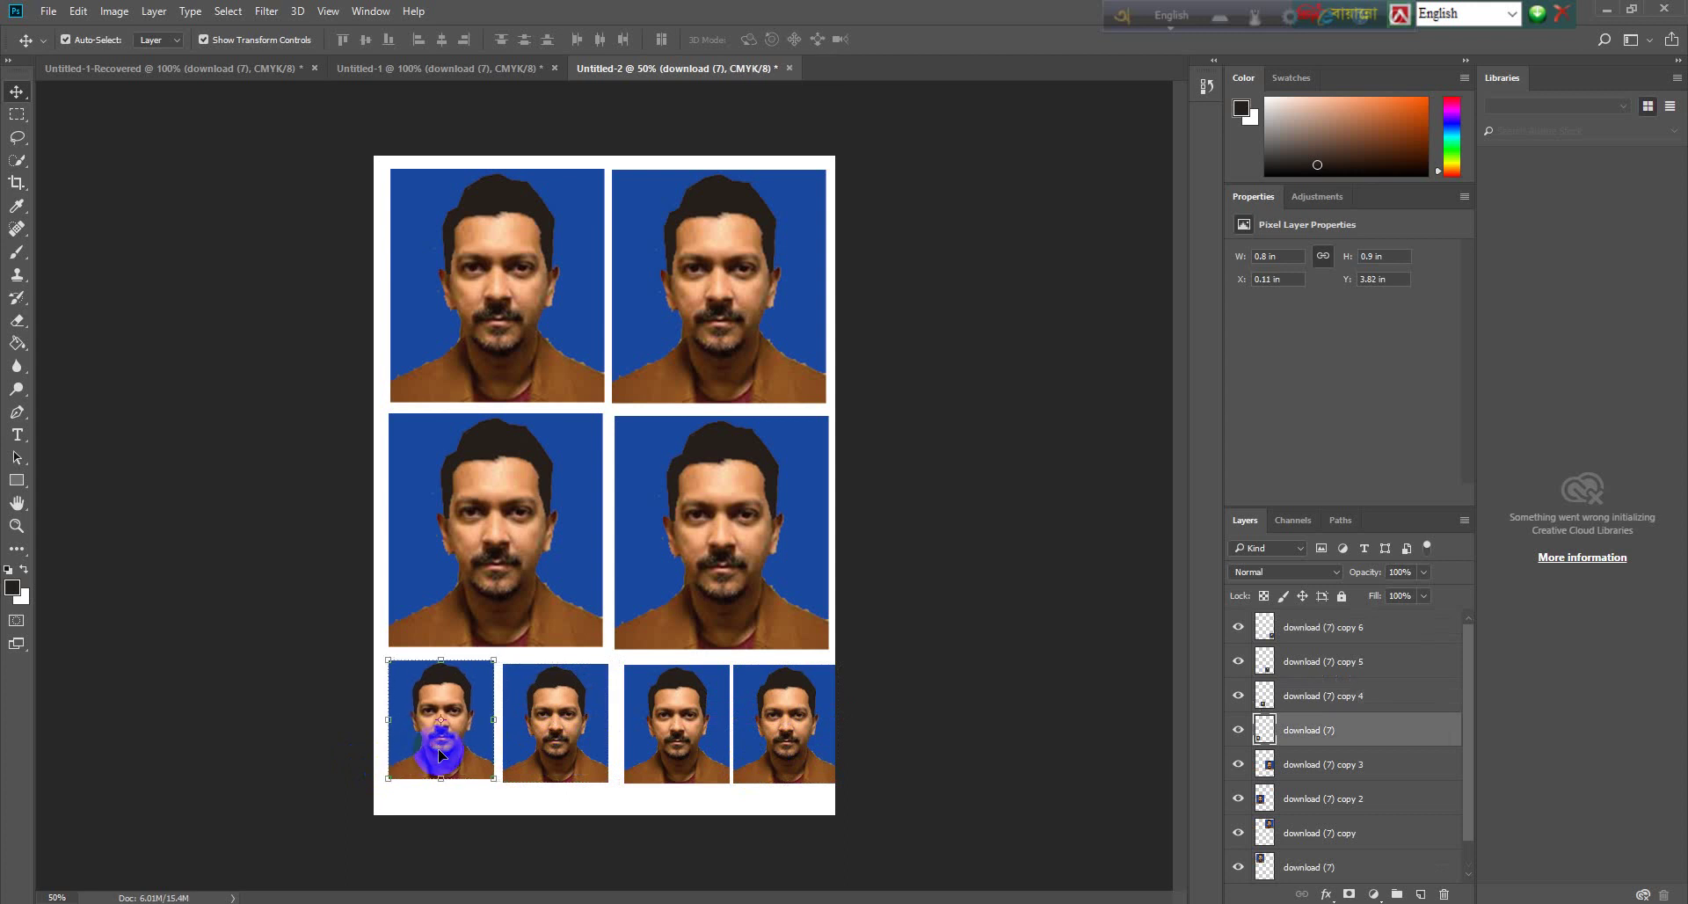
pyautogui.click(695, 754)
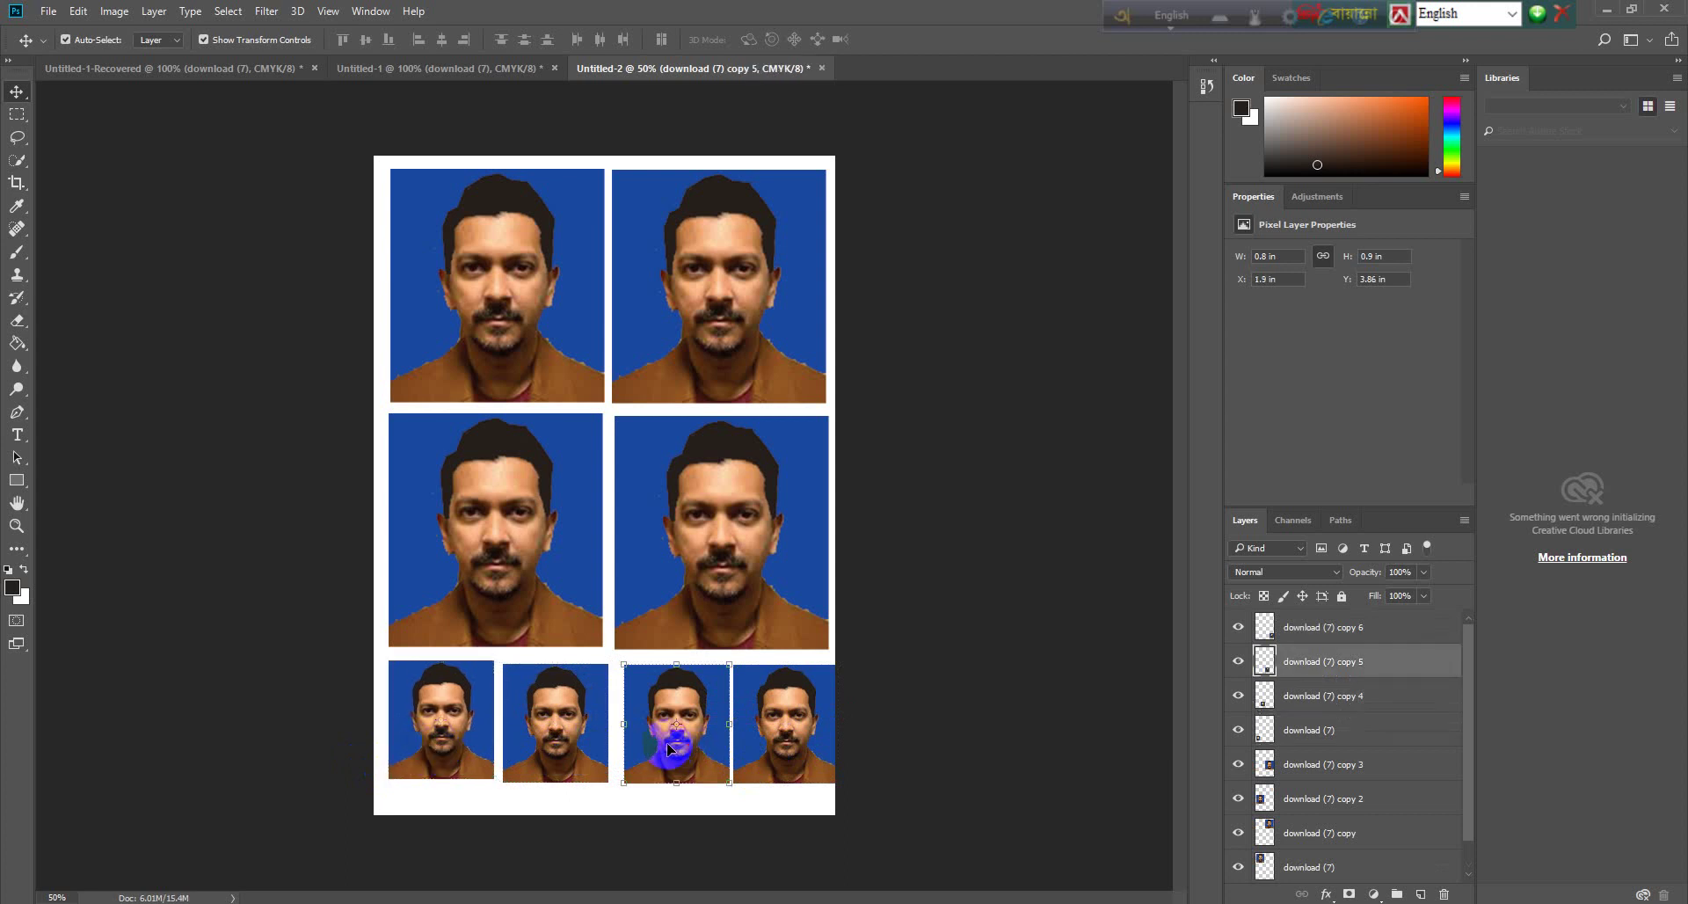
pyautogui.press('Left')
pyautogui.press('Left')
pyautogui.press('Left')
pyautogui.press('Left')
pyautogui.press('Left')
pyautogui.press('Left')
pyautogui.press('Left')
pyautogui.press('Left')
pyautogui.press('Left')
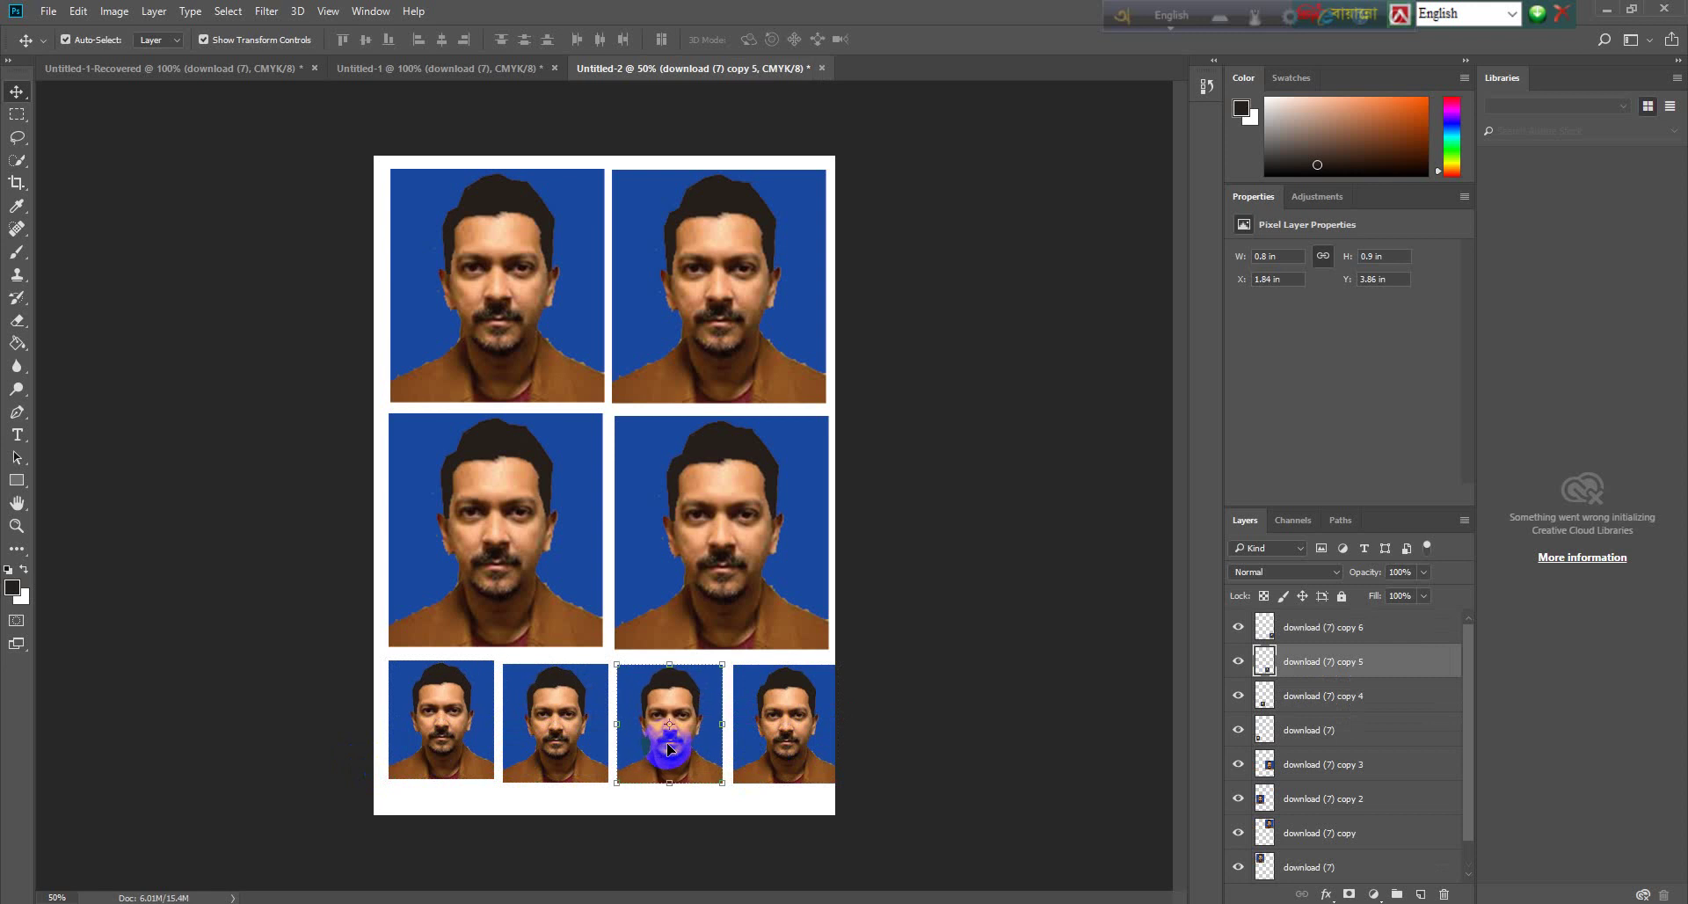
pyautogui.press('Left')
pyautogui.press('Left')
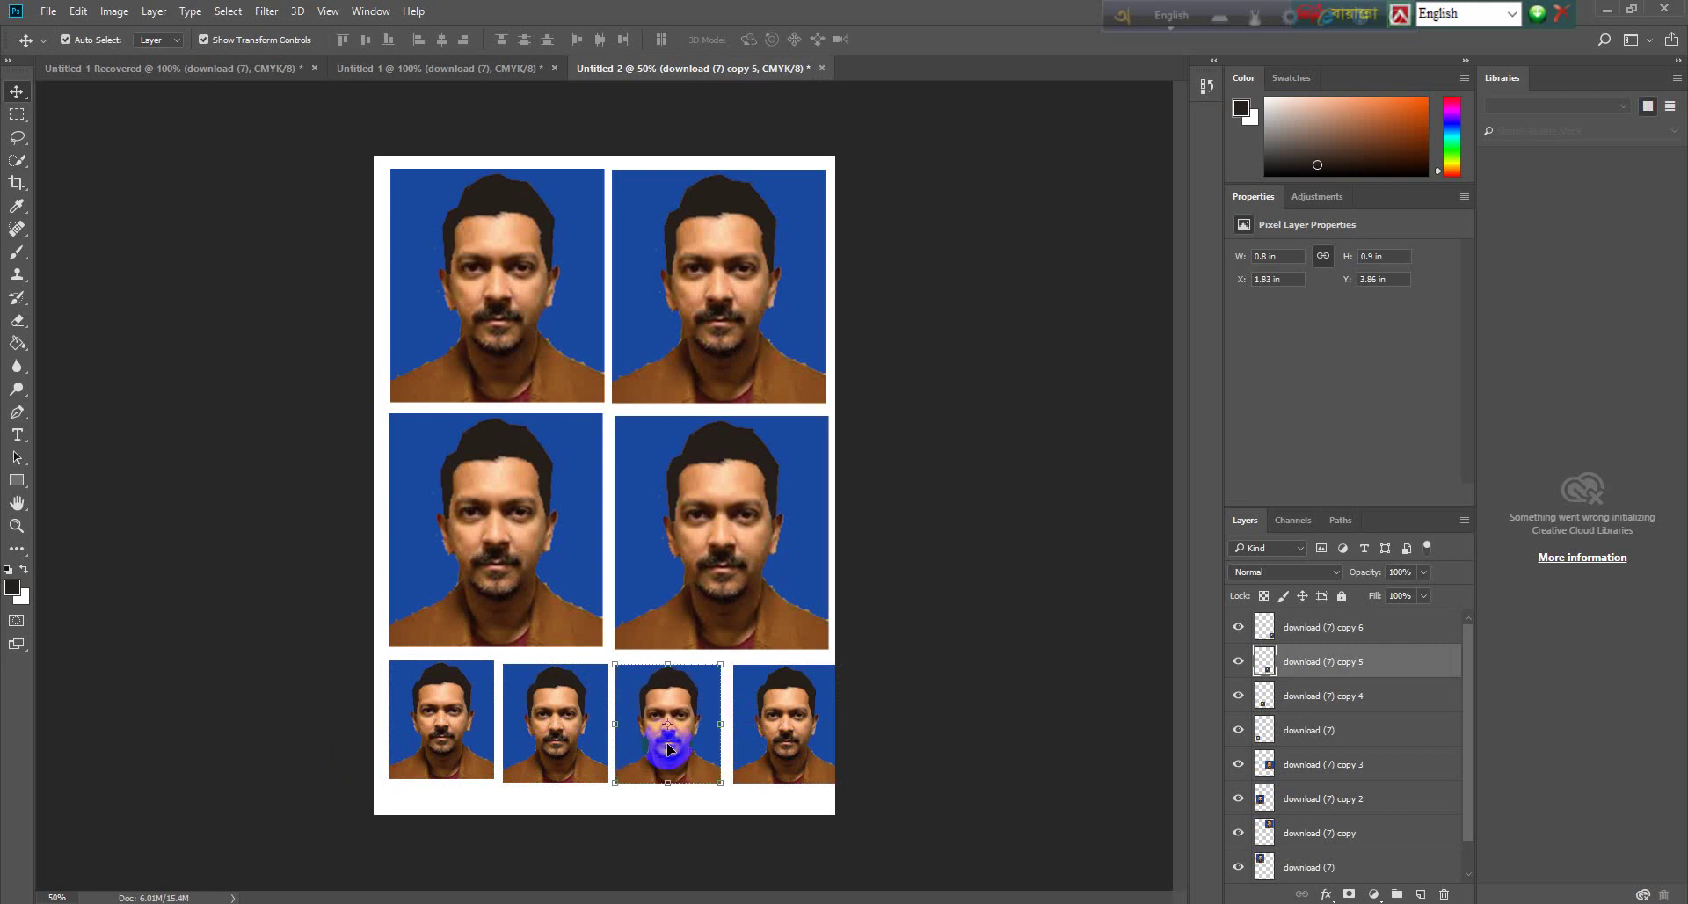
pyautogui.click(775, 755)
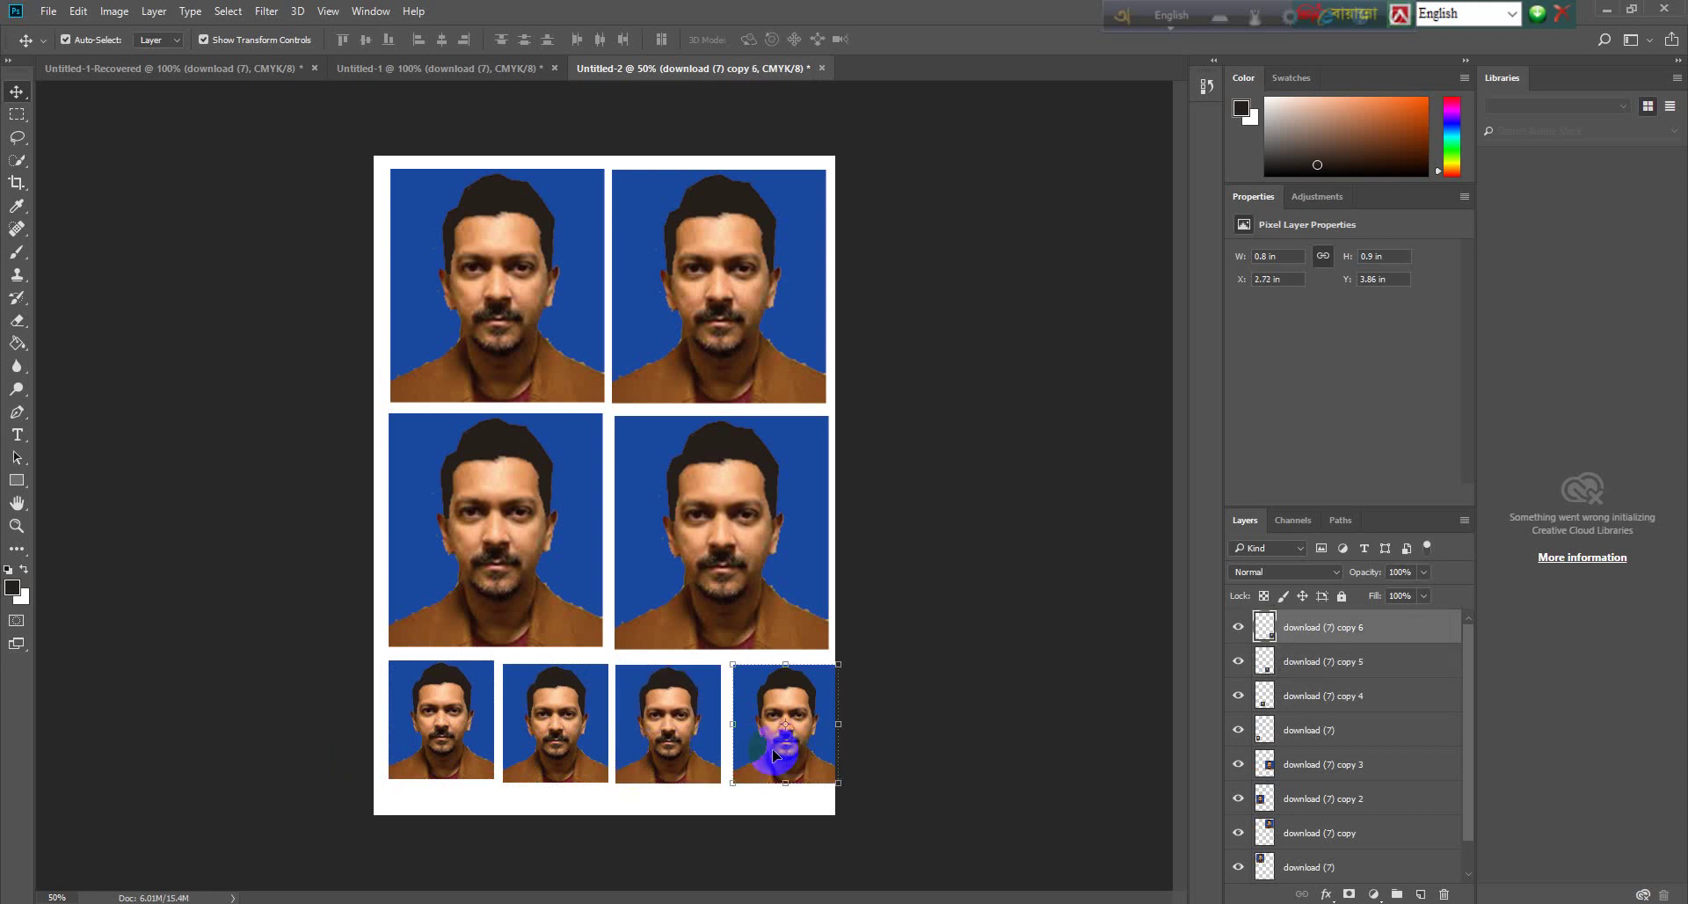
pyautogui.press('Left')
pyautogui.press('Left')
pyautogui.press('Left')
pyautogui.press('Left')
pyautogui.press('Left')
pyautogui.press('Left')
pyautogui.press('Left')
pyautogui.press('Left')
pyautogui.press('Left')
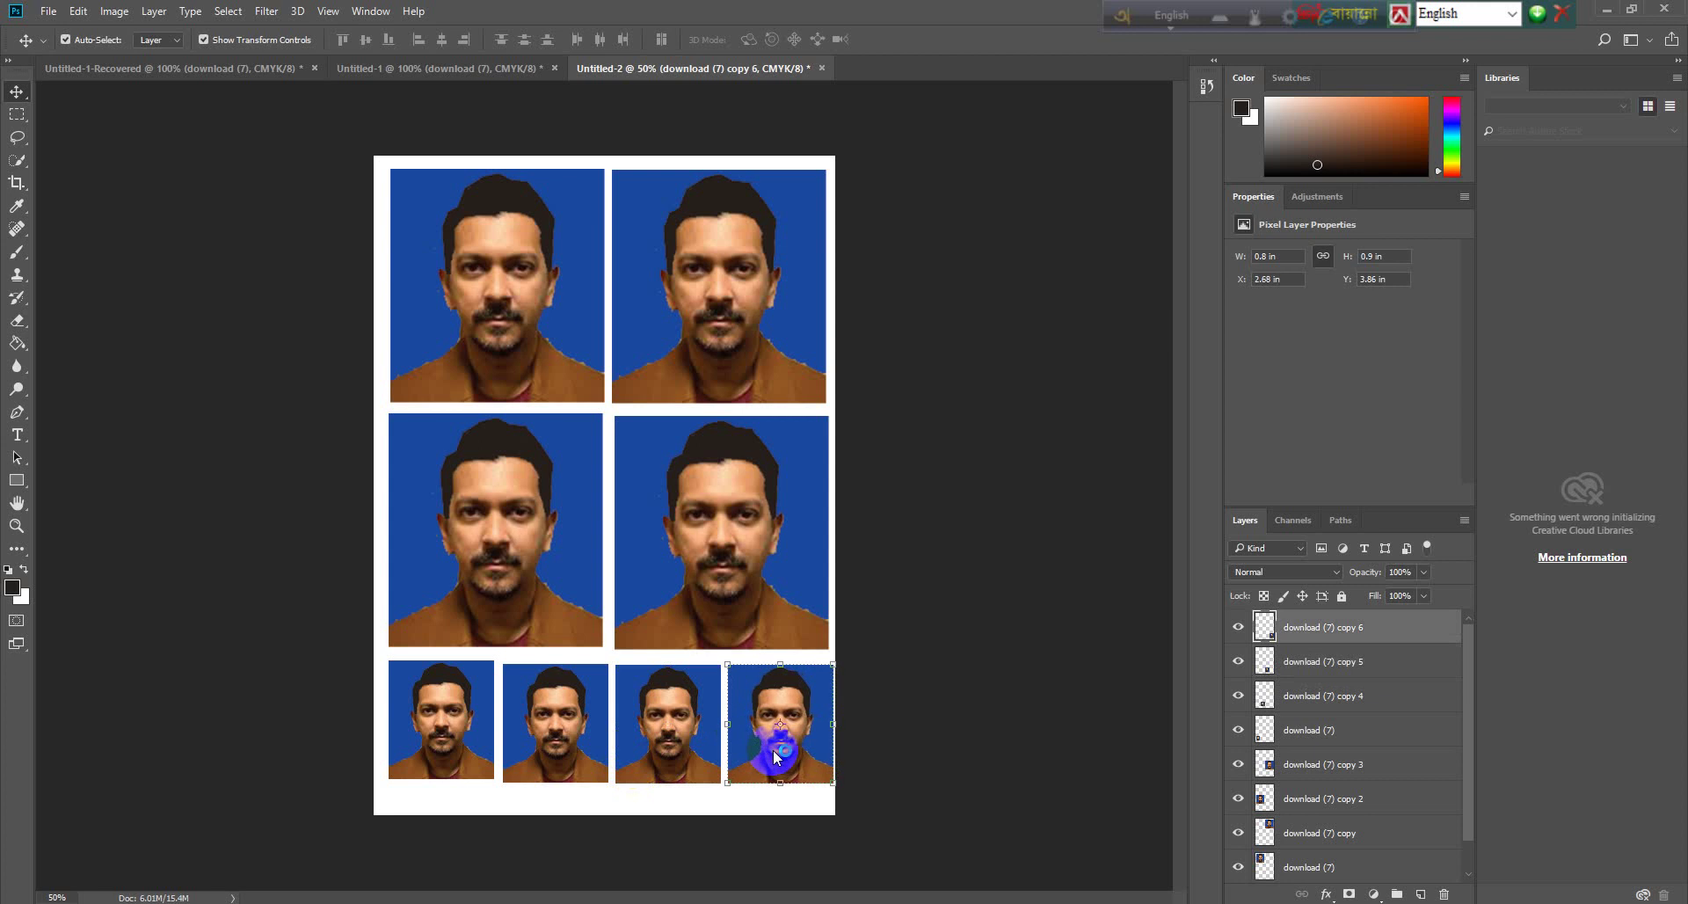
pyautogui.press('Left')
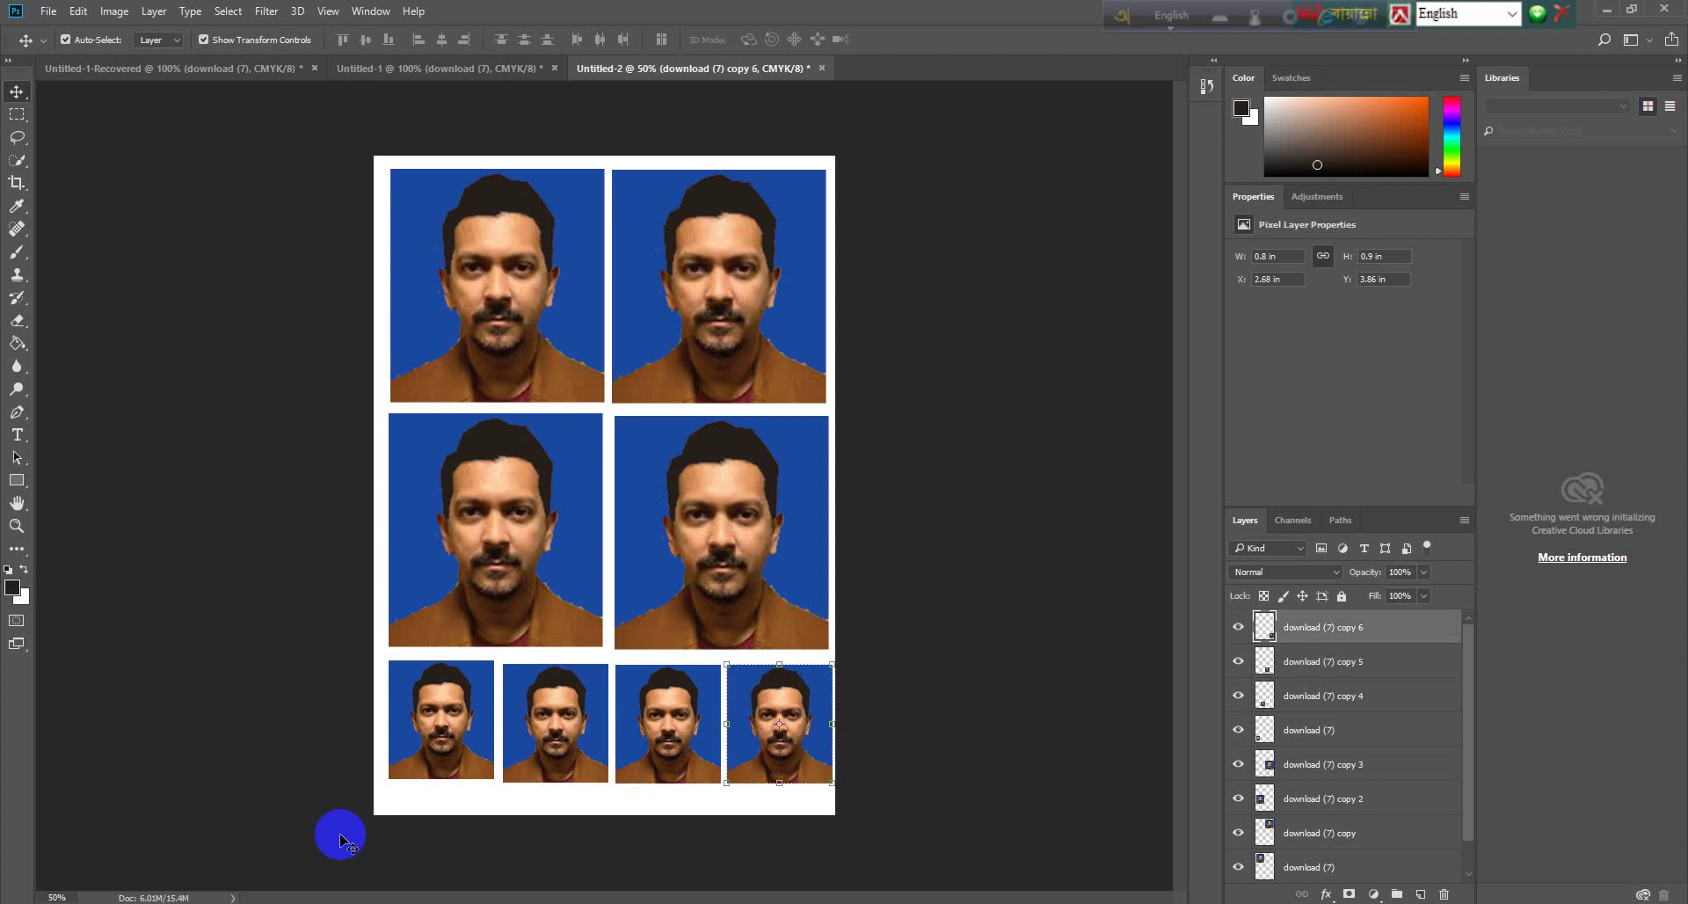
# Step: Shift all four small photos a little further left in a second pass
pyautogui.click(429, 777)
pyautogui.press('Left')
pyautogui.press('Left')
pyautogui.press('Left')
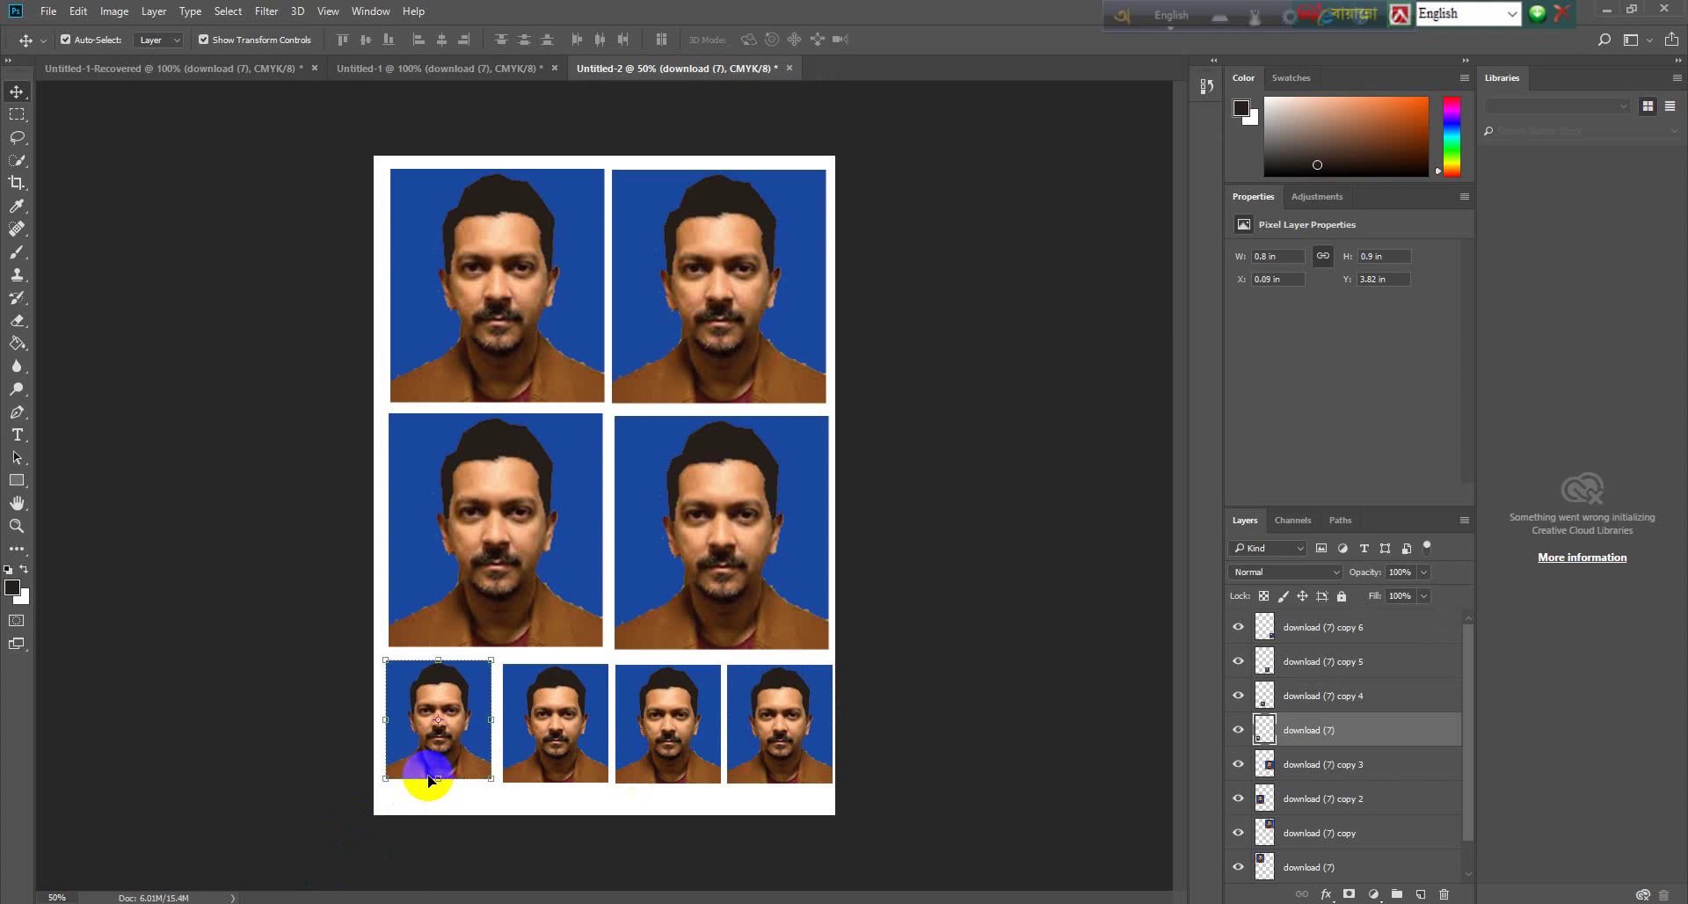
pyautogui.press('Left')
pyautogui.press('Left')
pyautogui.press('Left')
pyautogui.press('Left')
pyautogui.press('Left')
pyautogui.press('Left')
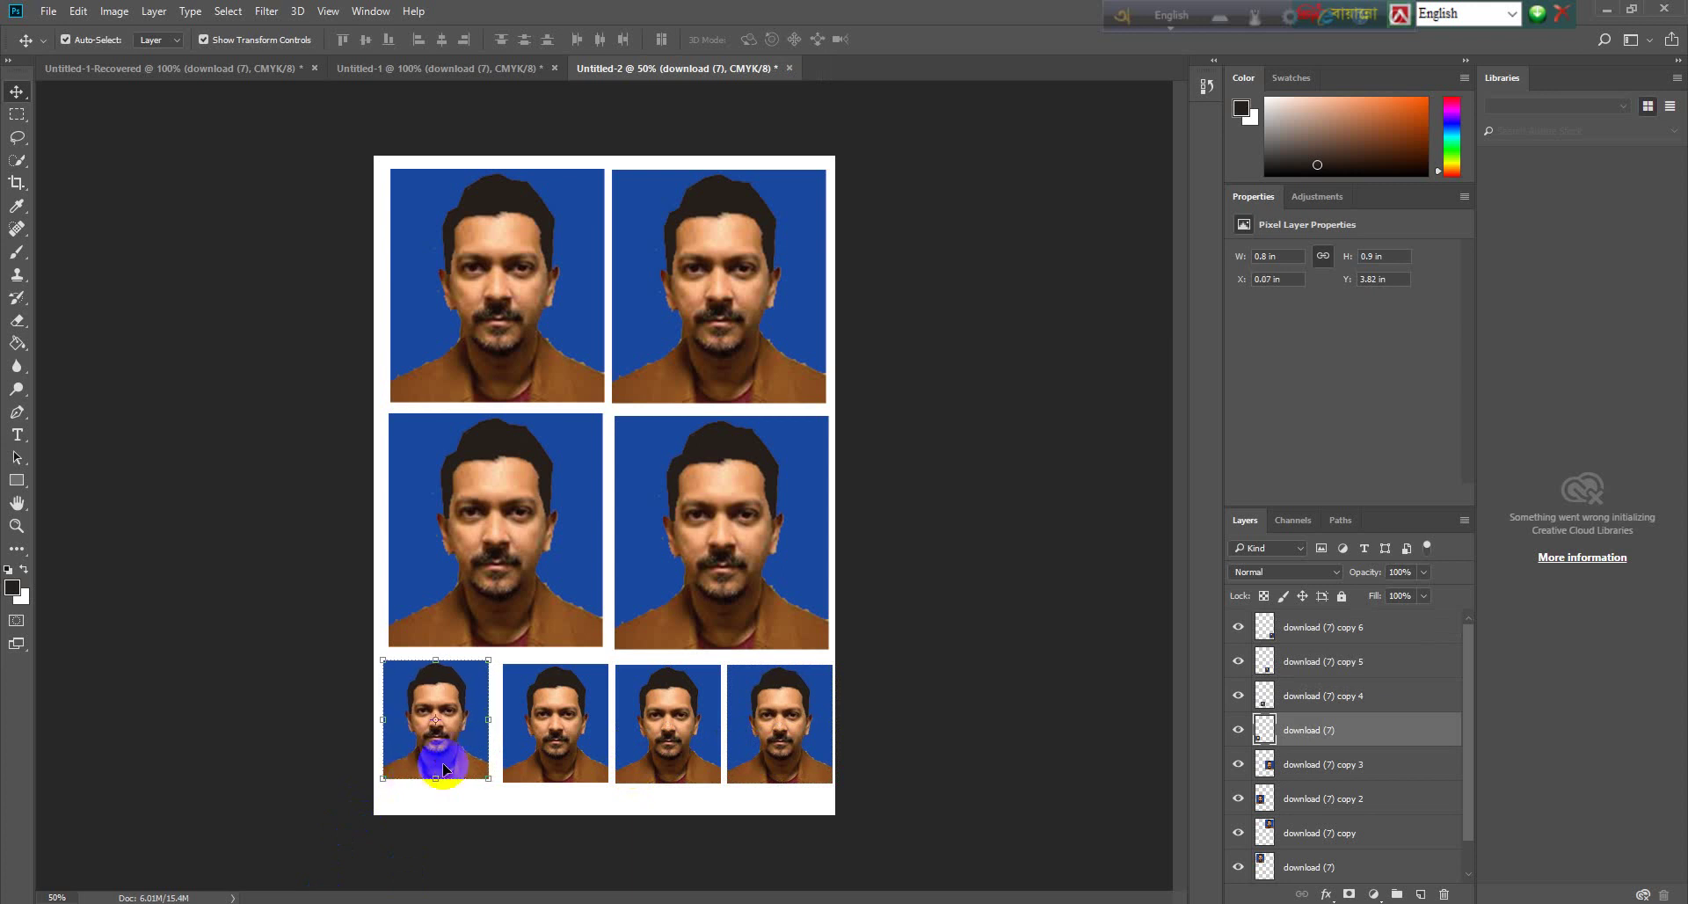
pyautogui.click(601, 719)
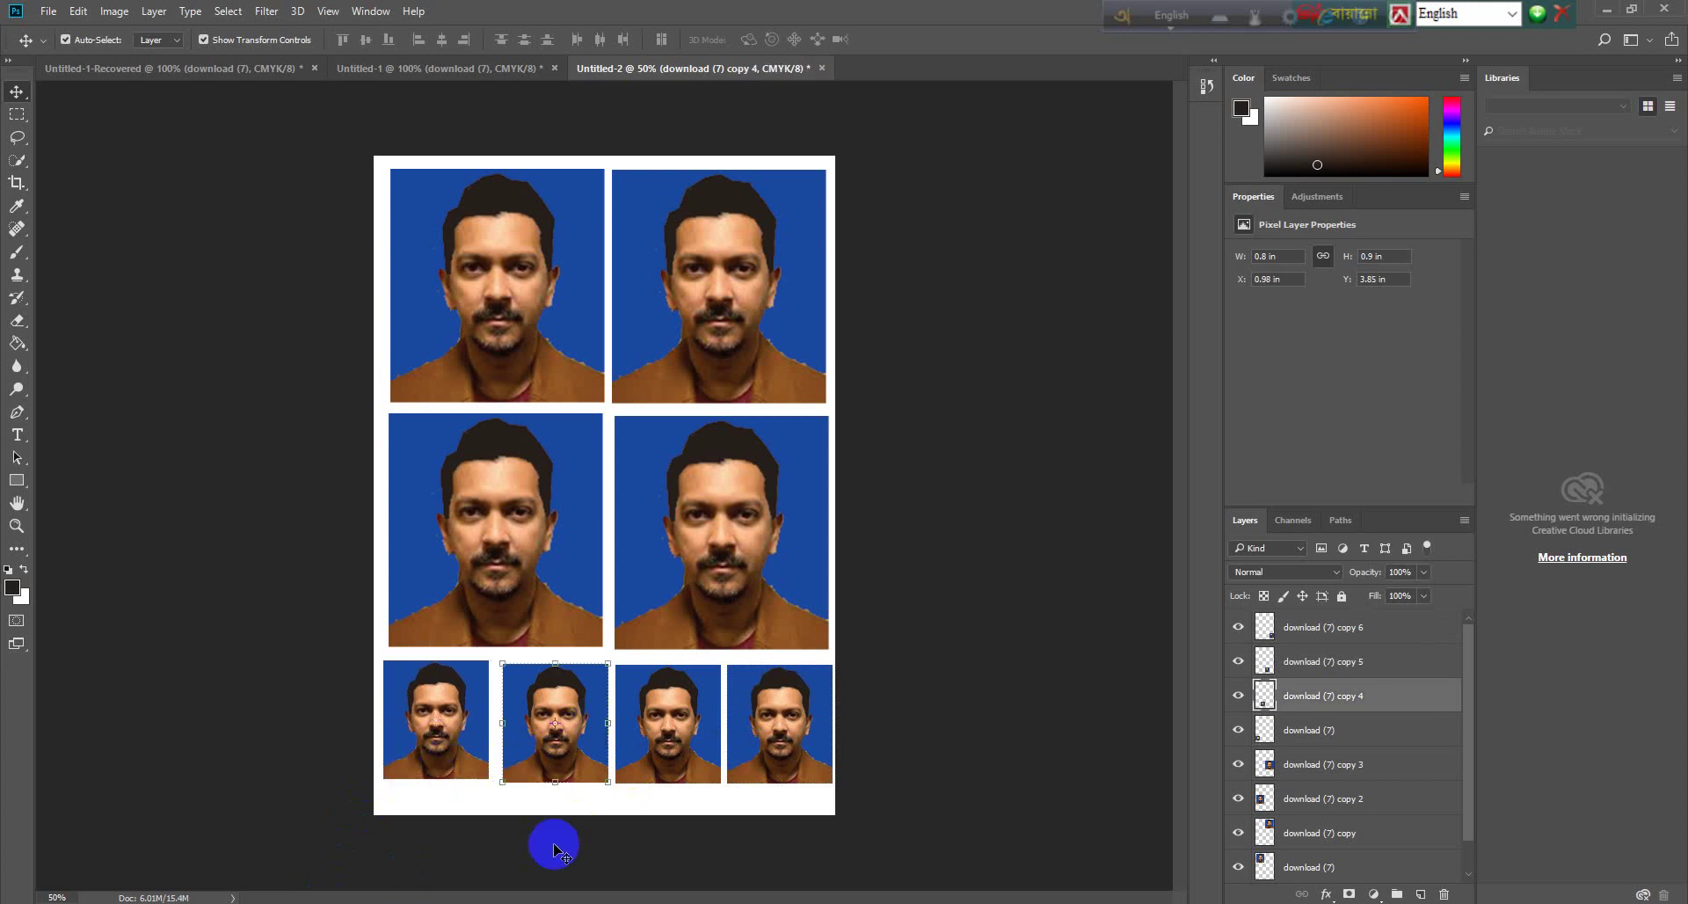
pyautogui.press('Left')
pyautogui.press('Left')
pyautogui.press('Left')
pyautogui.press('Left')
pyautogui.press('Left')
pyautogui.press('Left')
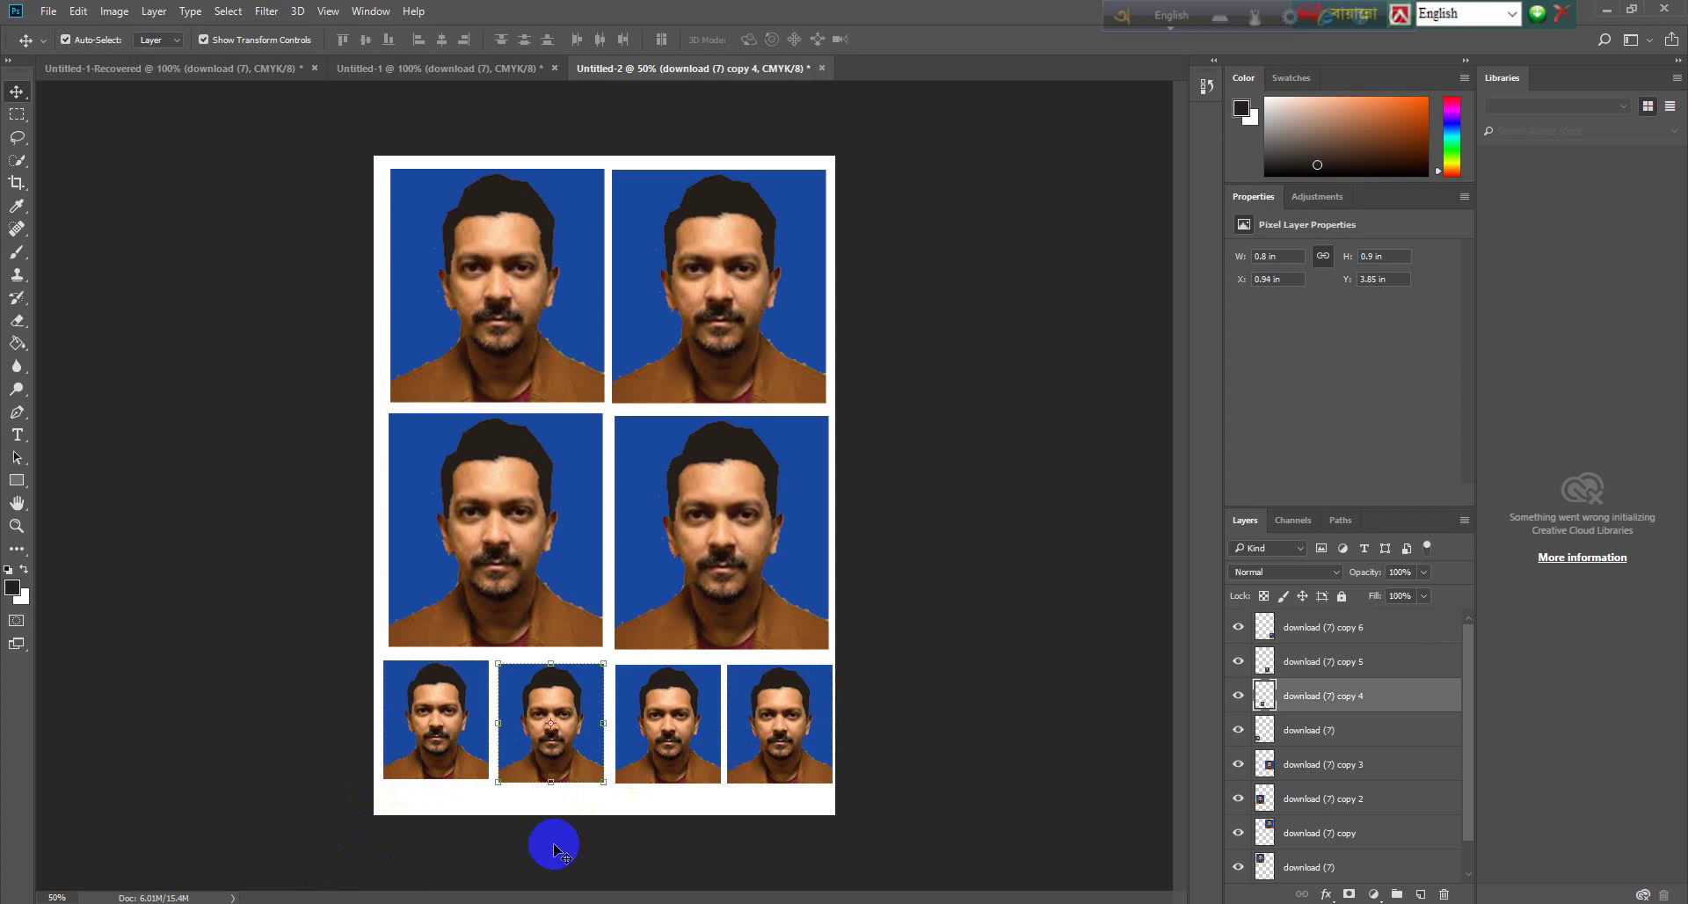
pyautogui.click(655, 777)
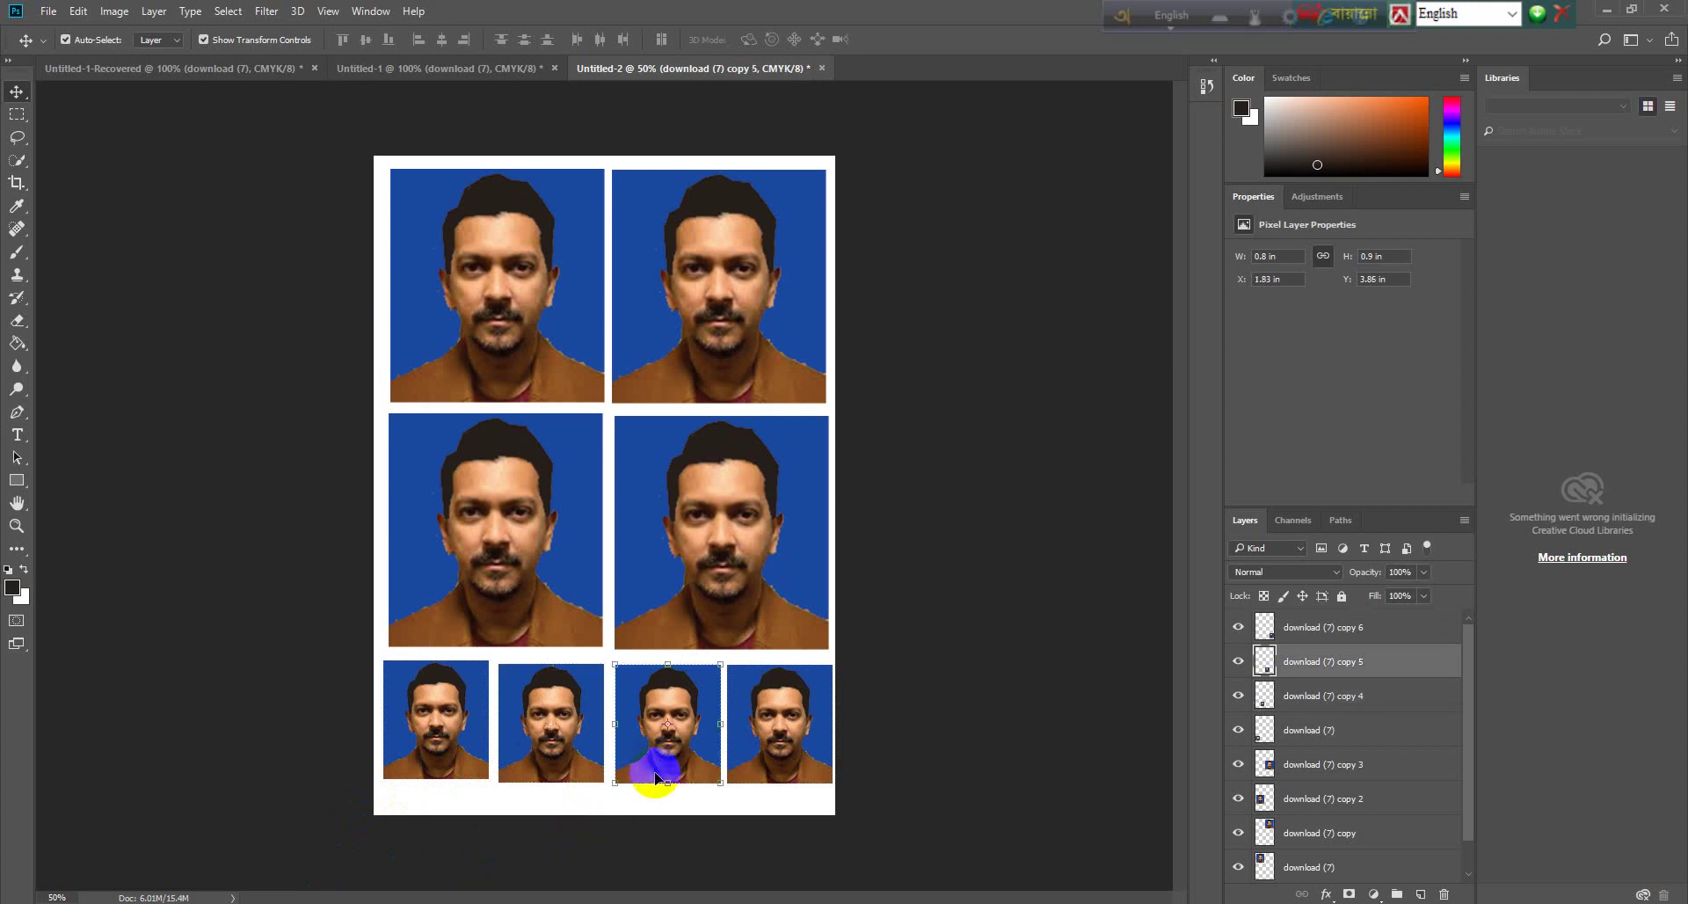
pyautogui.press('Left')
pyautogui.press('Left')
pyautogui.press('Left')
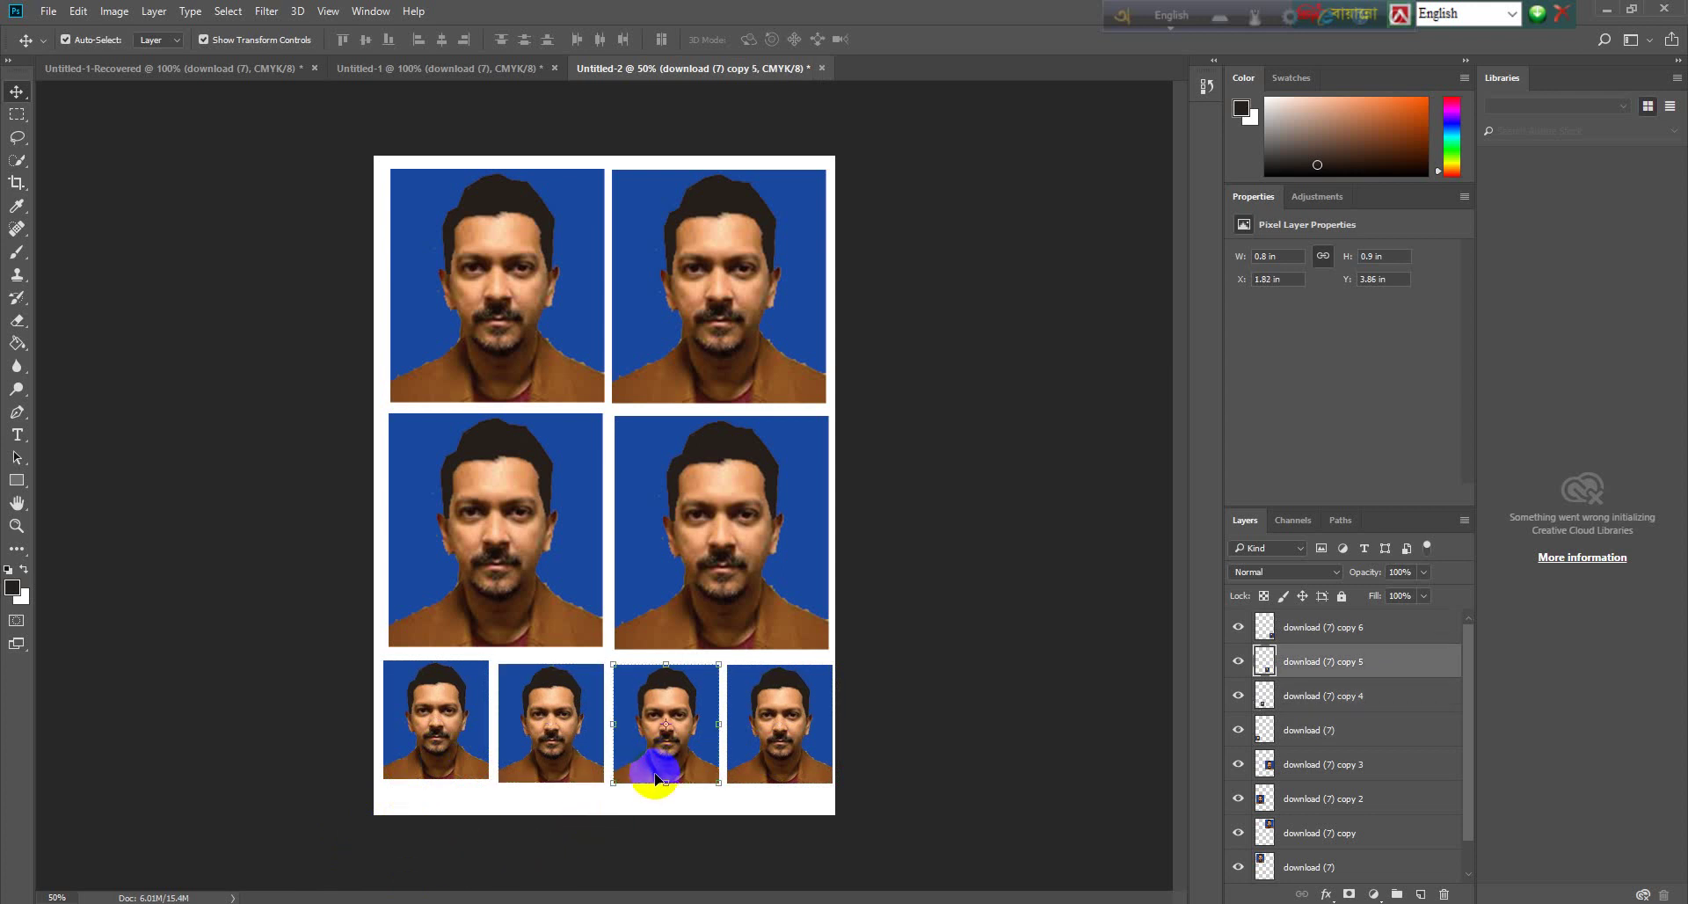
pyautogui.press('Left')
pyautogui.press('Left')
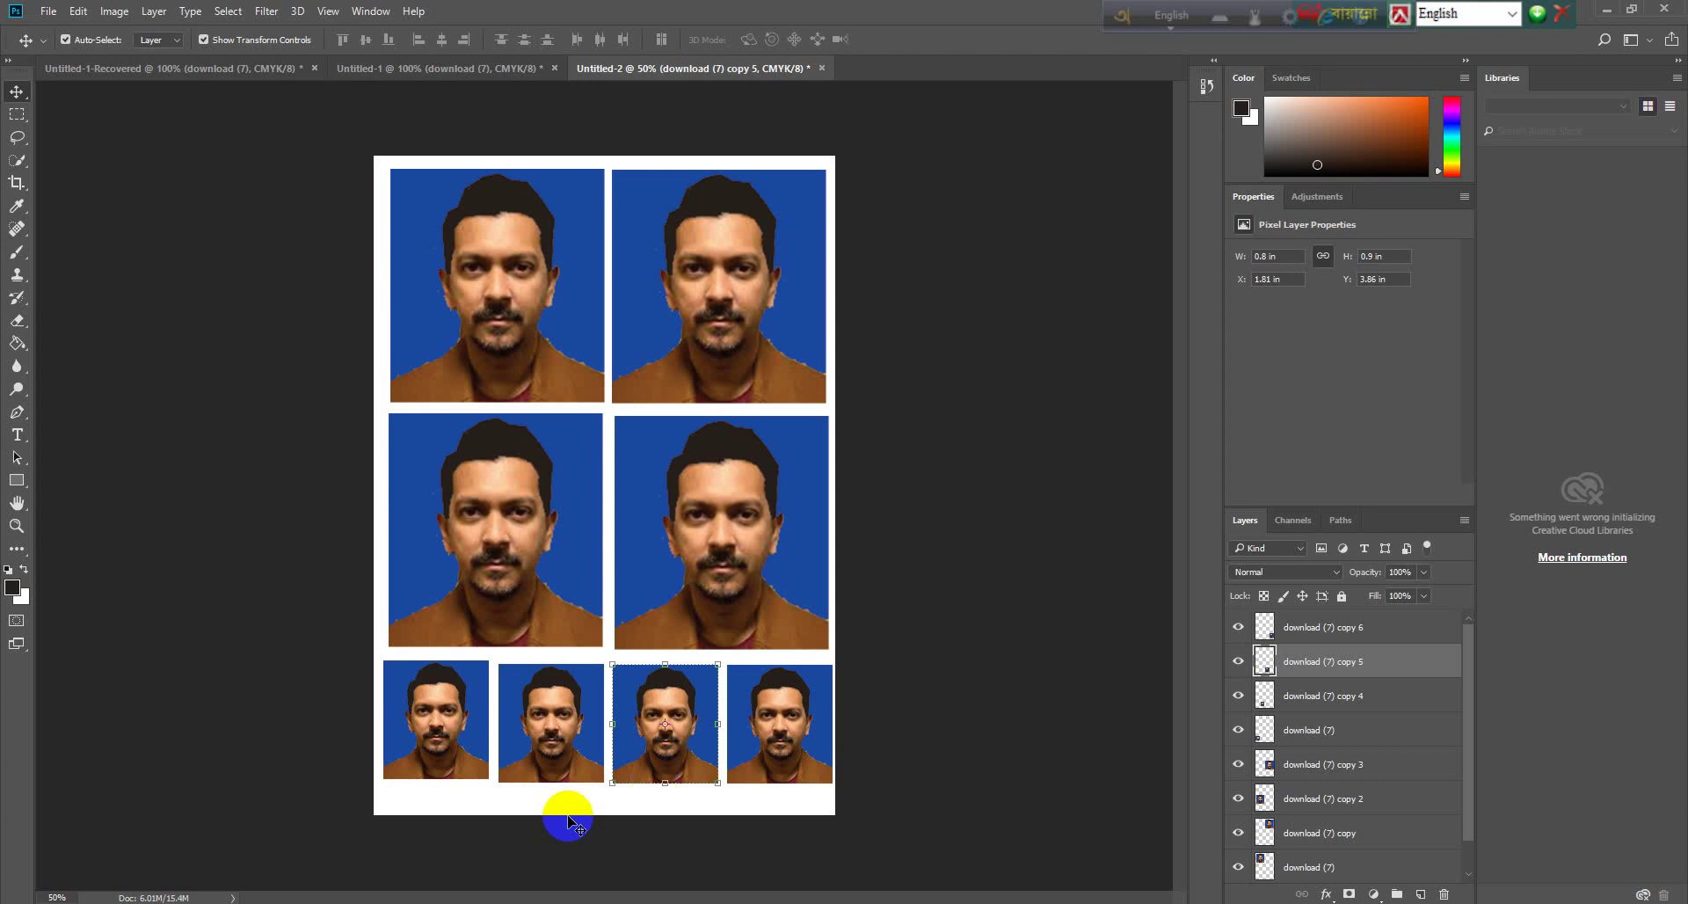
pyautogui.click(783, 775)
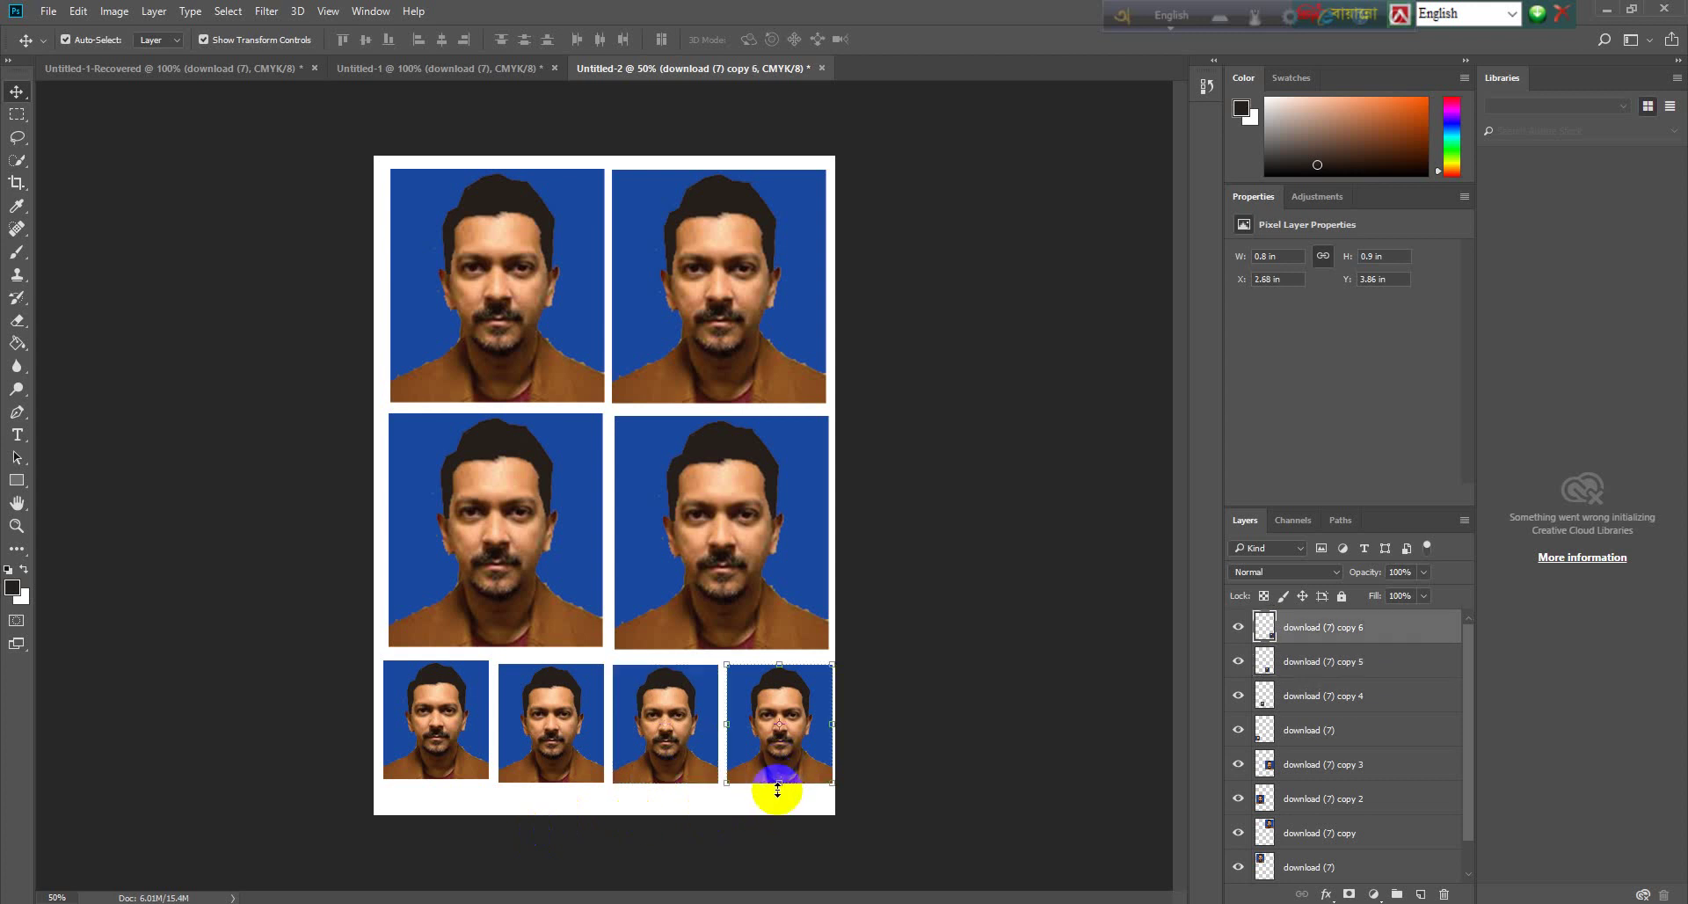
pyautogui.press('Left')
pyautogui.press('Left')
pyautogui.press('Left')
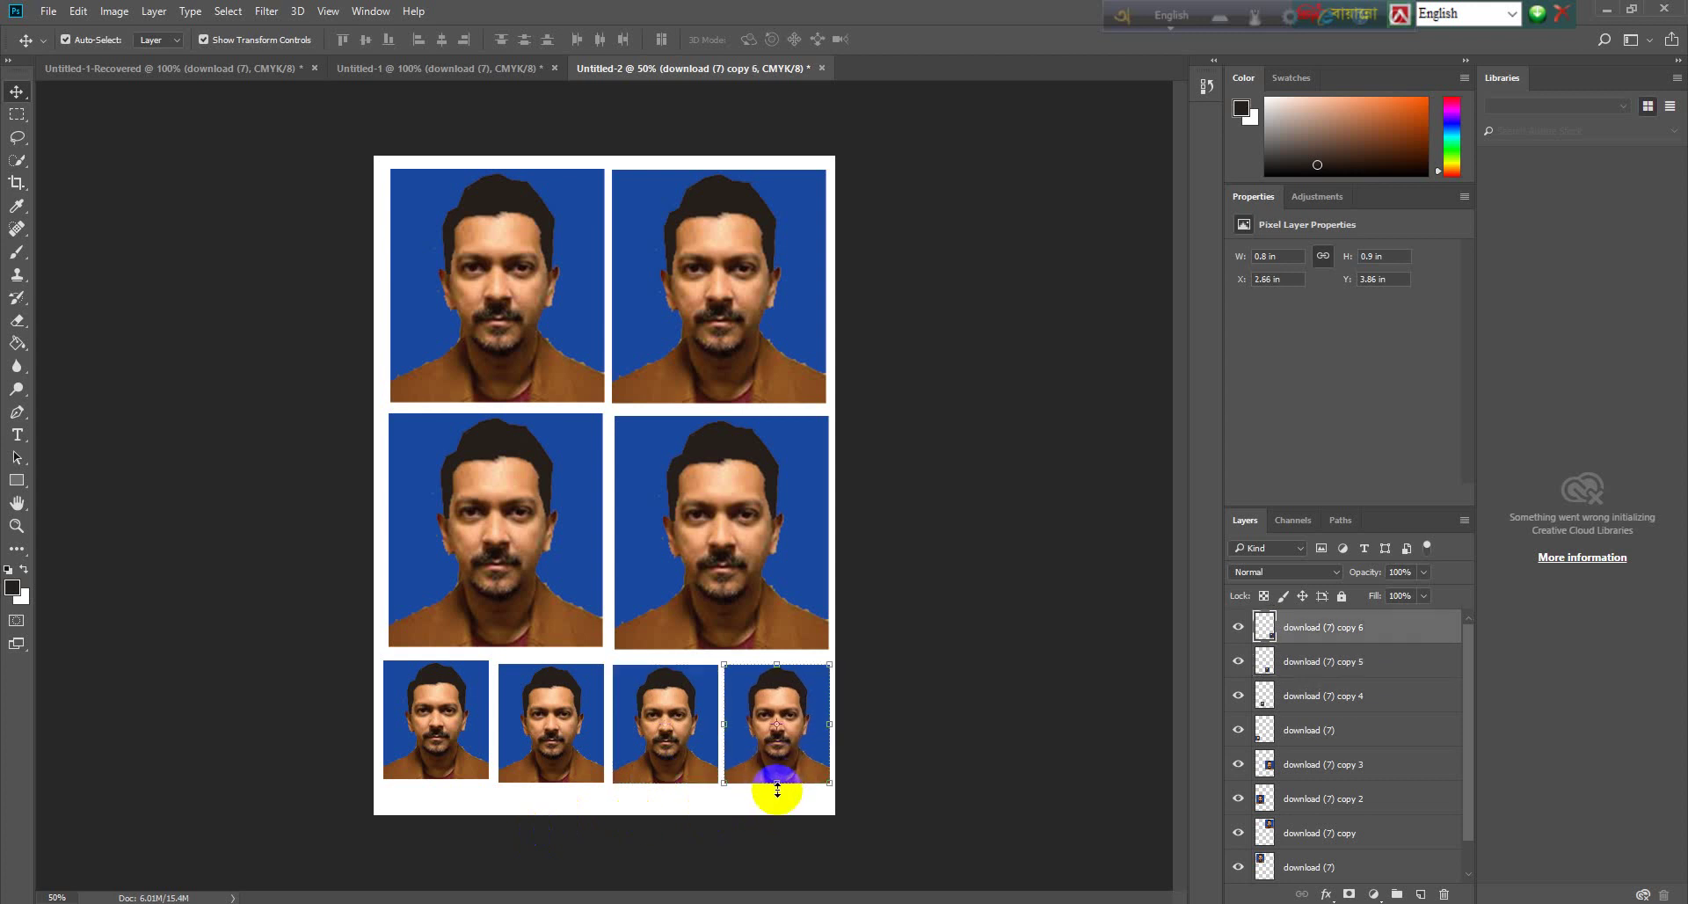
# Step: Fine-tune the second, third and fourth small photos leftward until evenly spaced
pyautogui.click(562, 743)
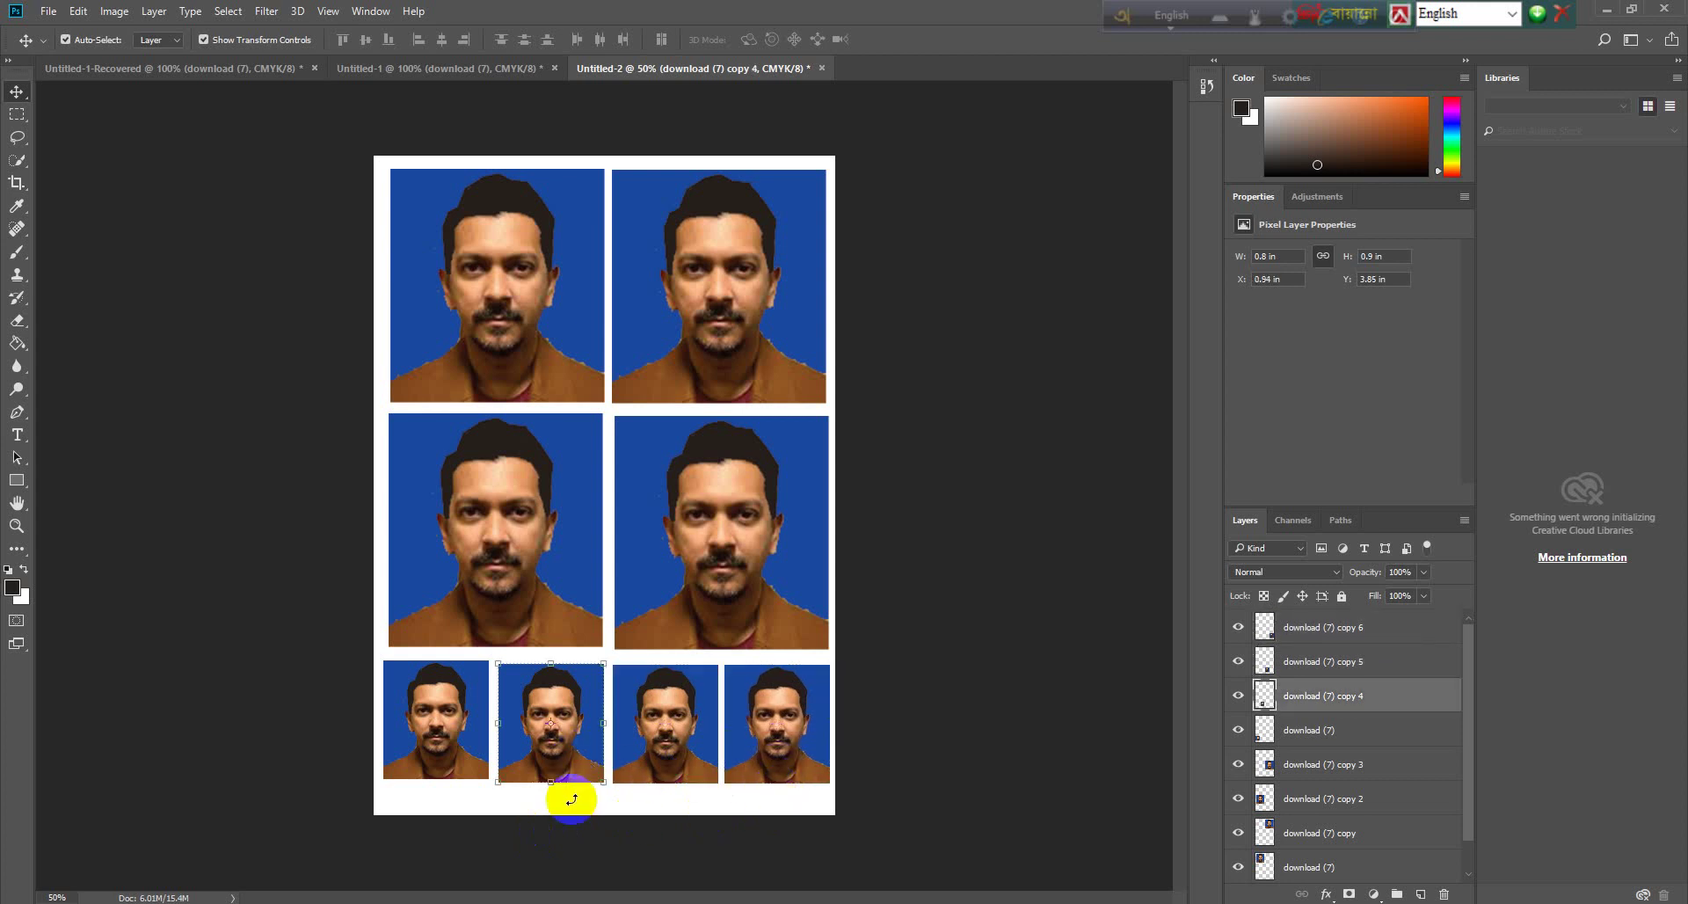
pyautogui.press('Left')
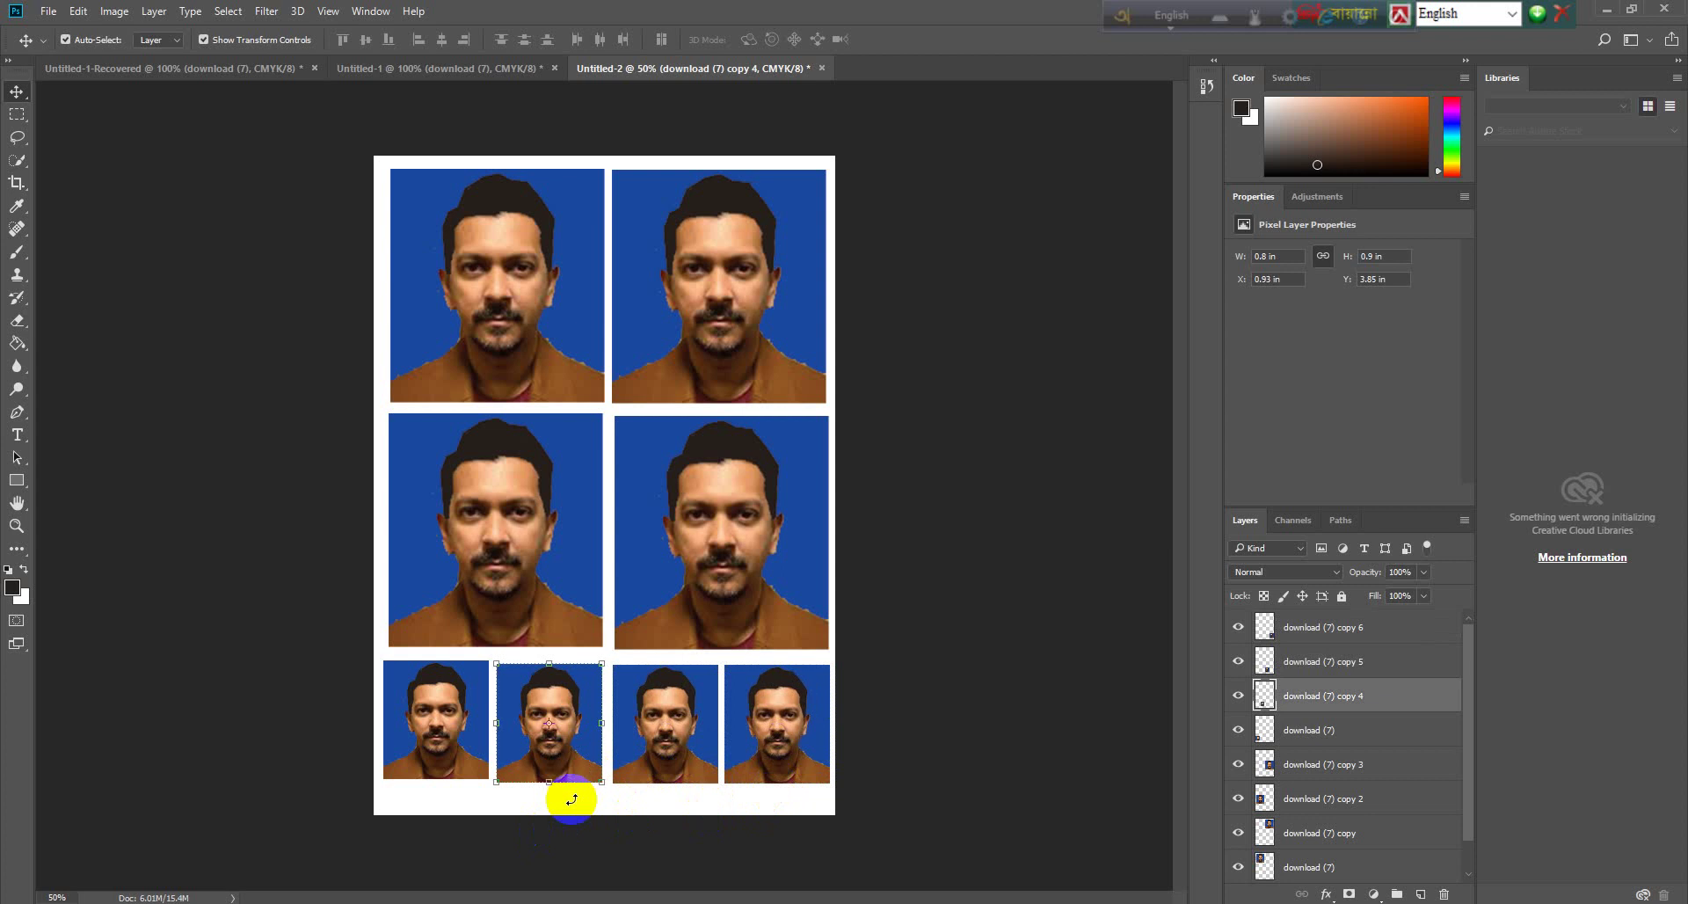
pyautogui.click(668, 726)
pyautogui.press('Left')
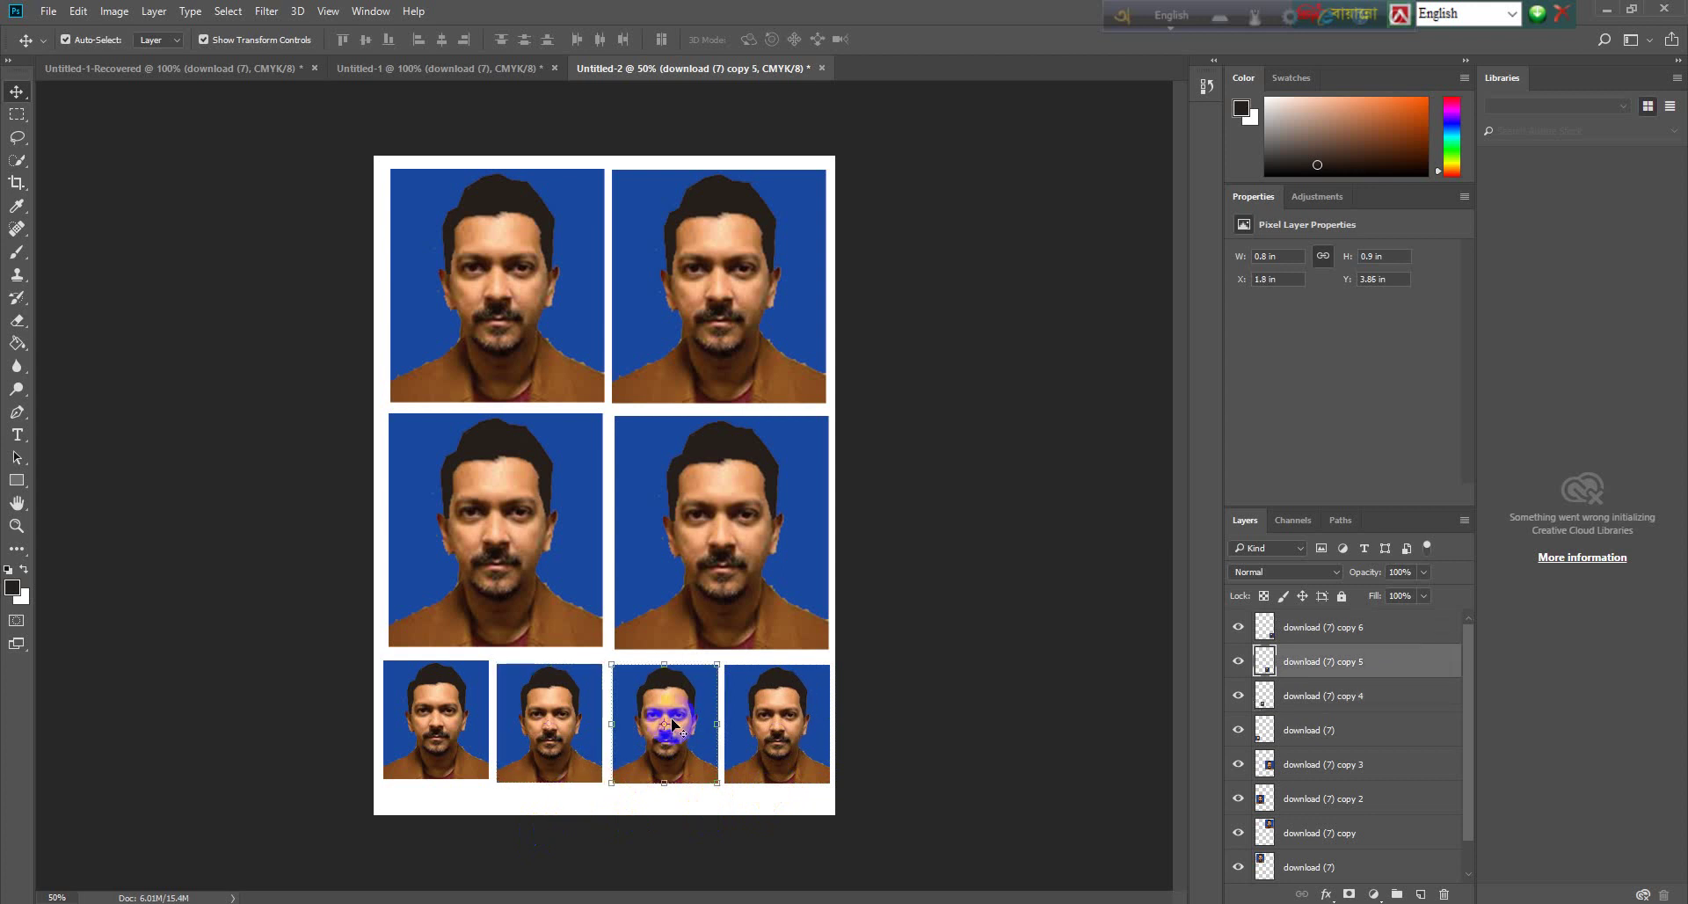
pyautogui.press('Left')
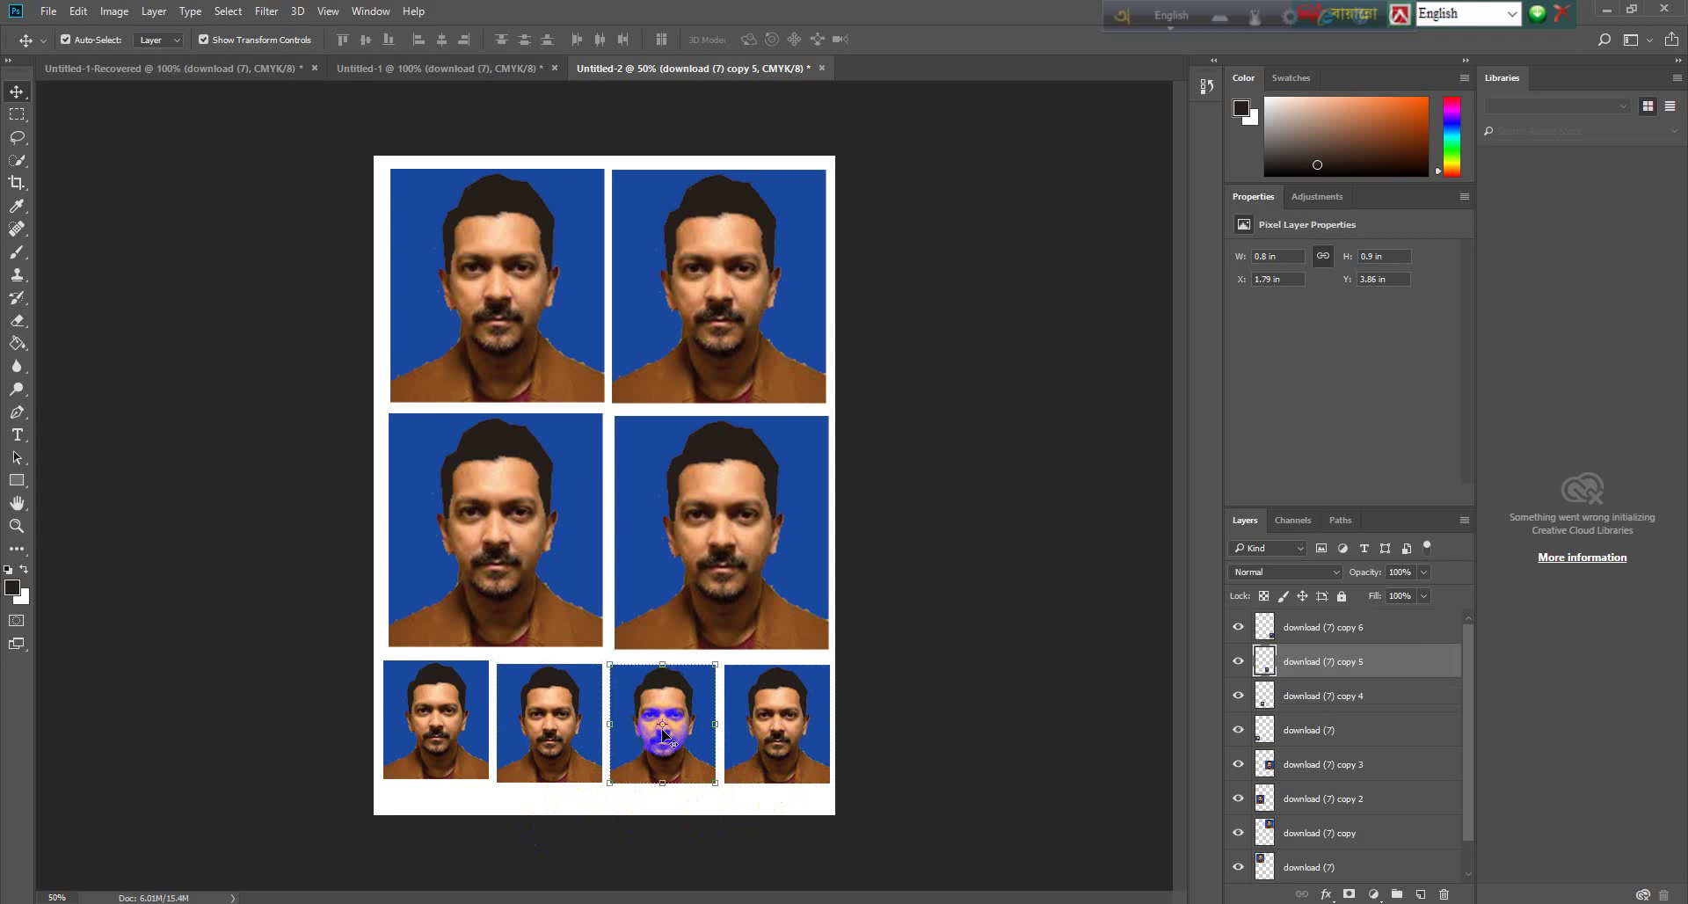
pyautogui.press('Left')
pyautogui.click(771, 755)
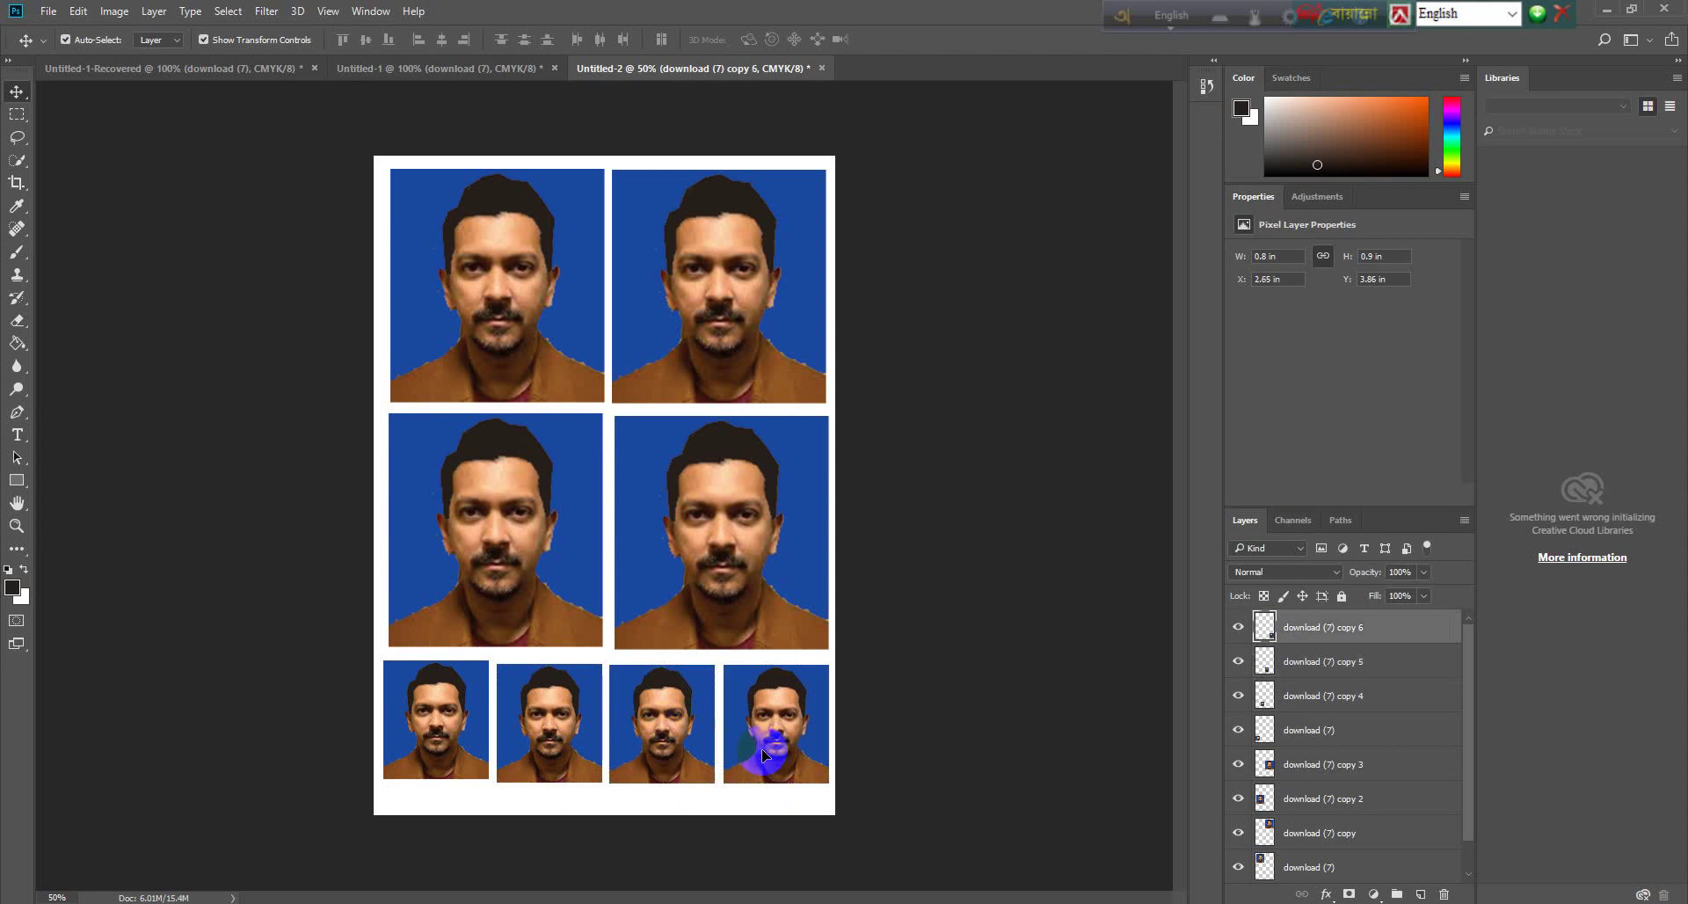
pyautogui.press('Left')
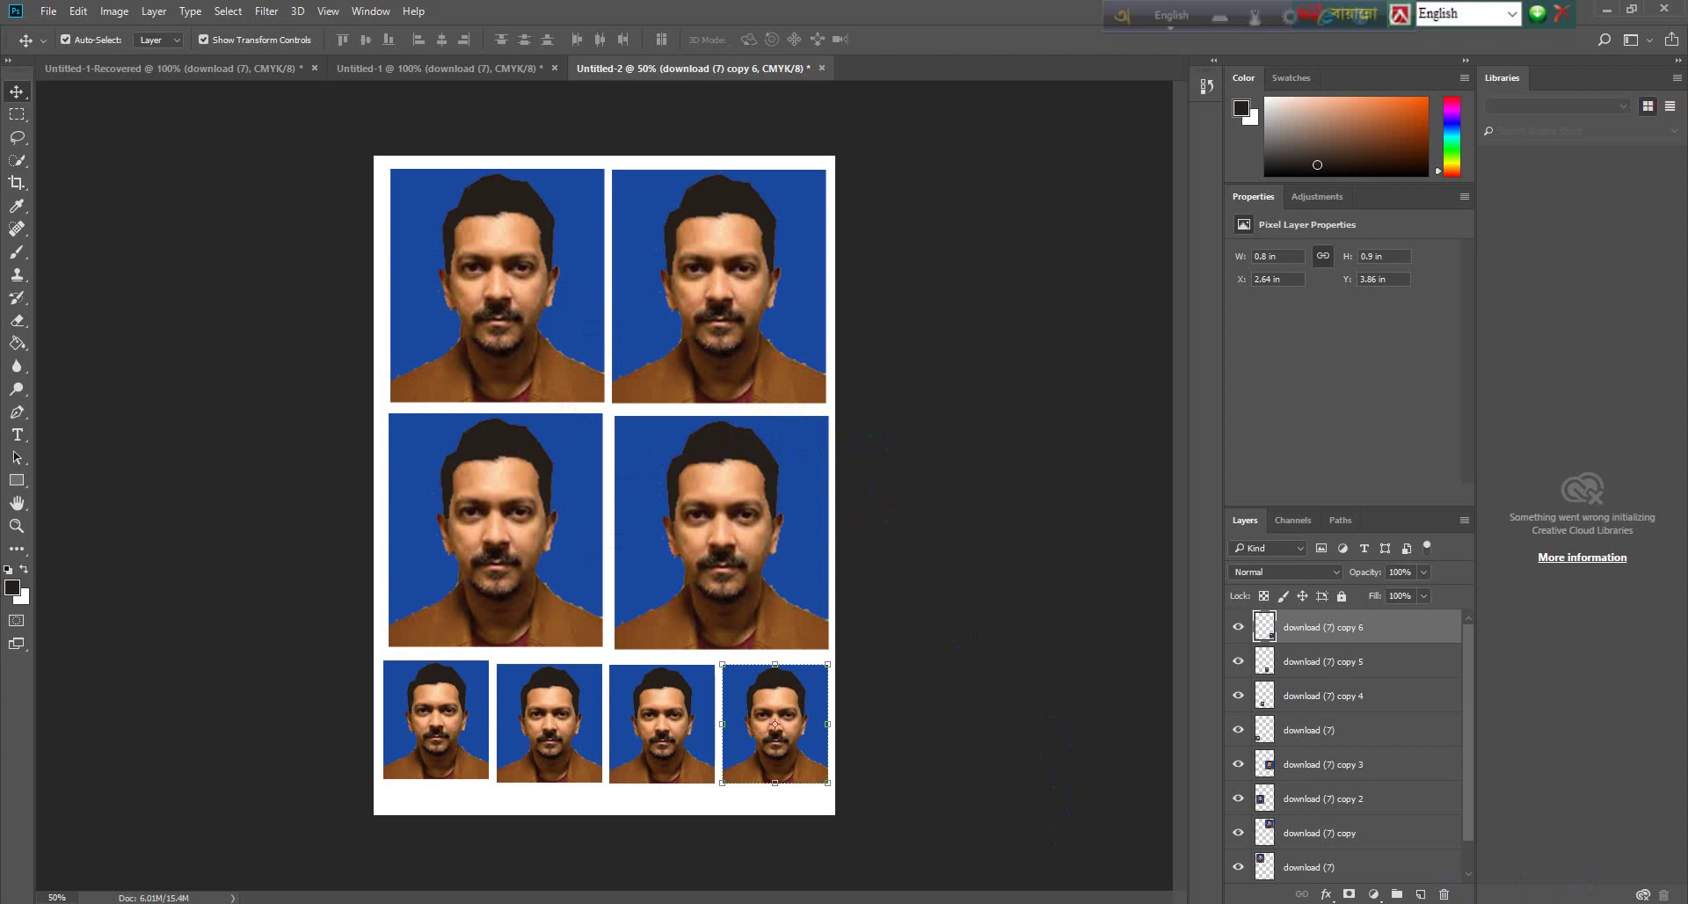
# Step: Switch from Photoshop to File Explorer's Downloads folder showing the download (7) image
pyautogui.hotkey('alt', 'Tab')
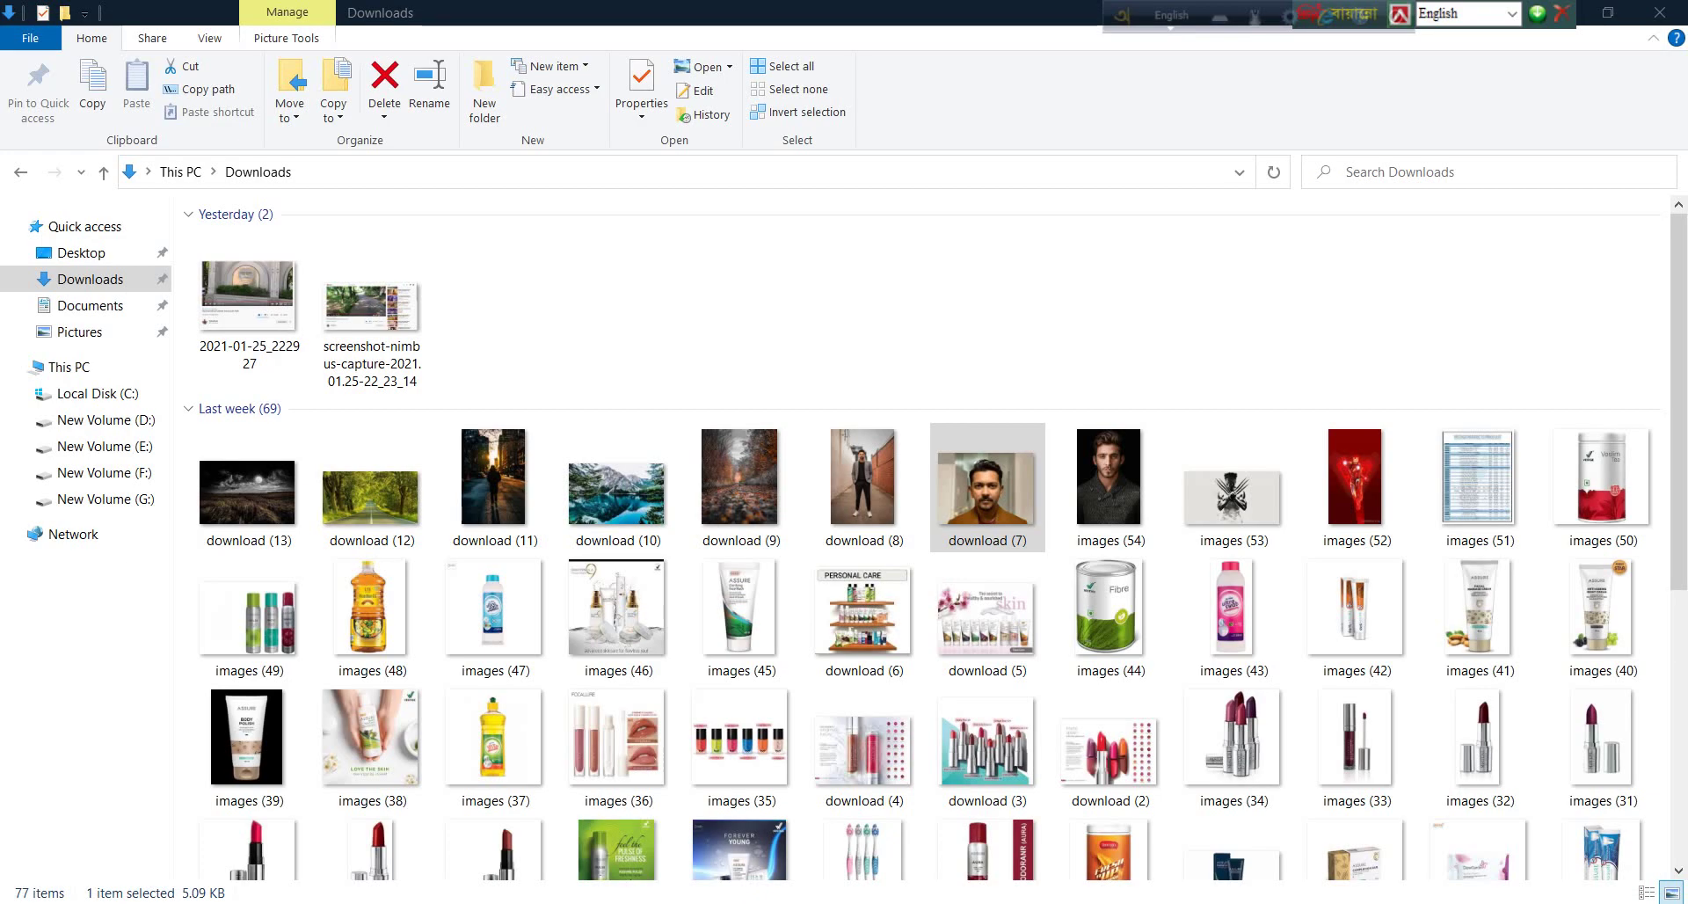